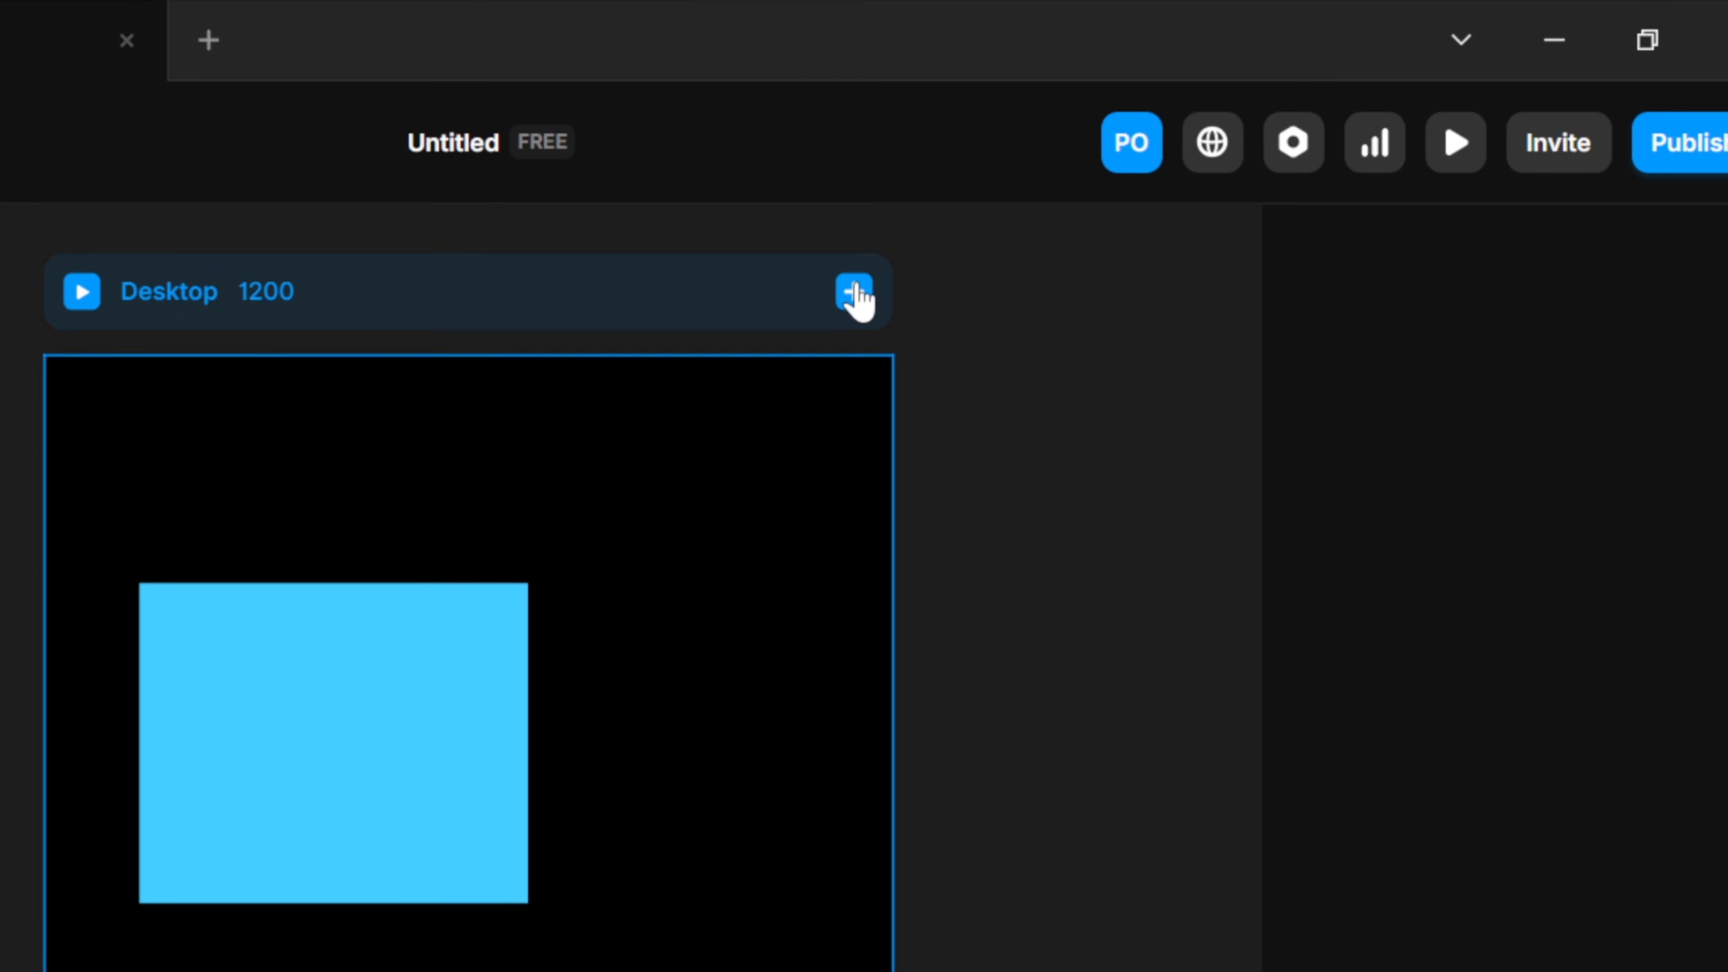
# - Add a Tablet (810) breakpoint and a Phone (390) breakpoint alongside the Desktop page
pyautogui.click(1106, 194)
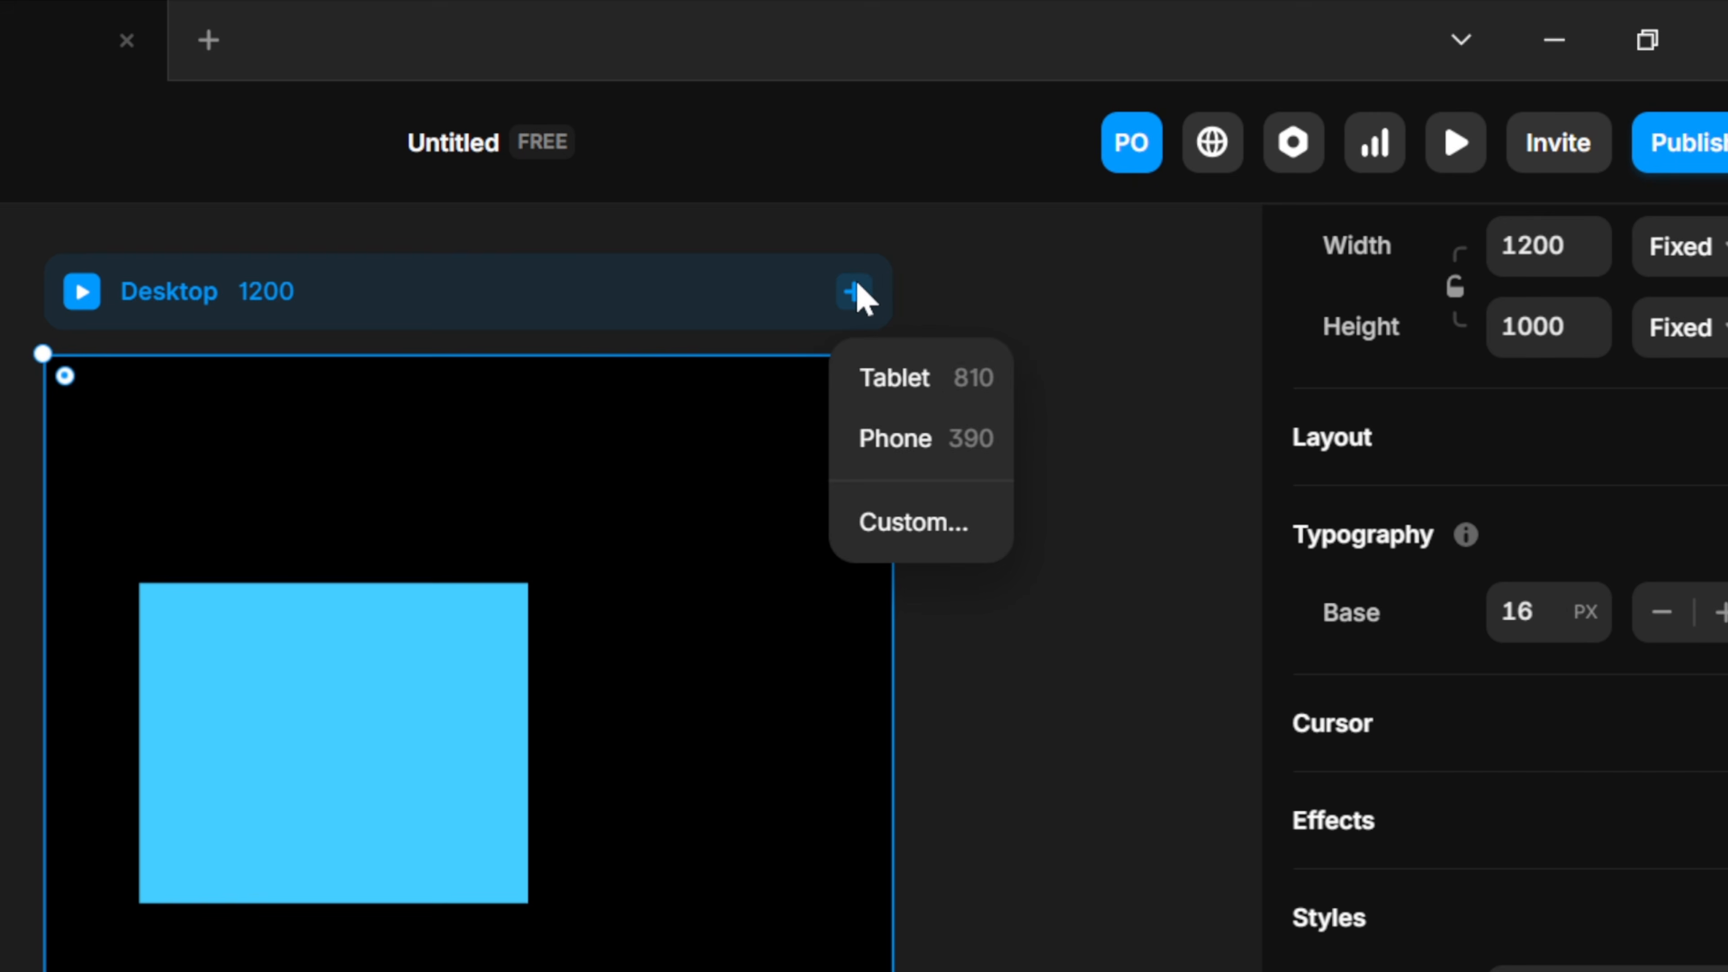
pyautogui.click(902, 391)
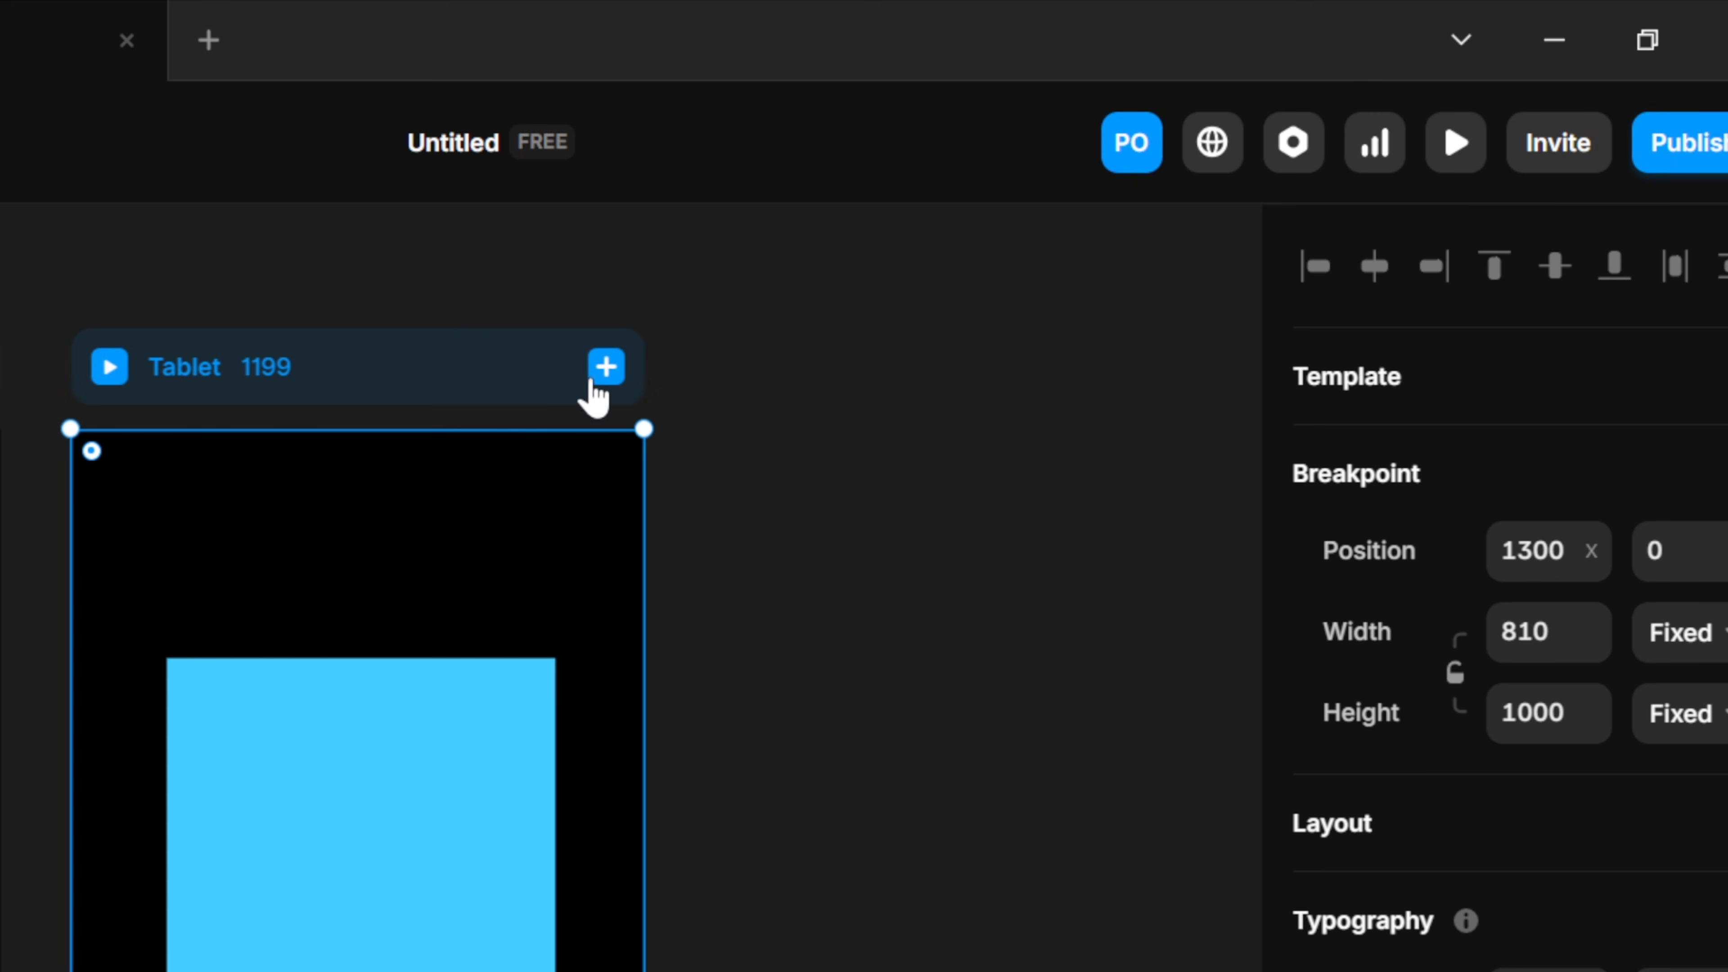
pyautogui.click(601, 375)
pyautogui.click(650, 473)
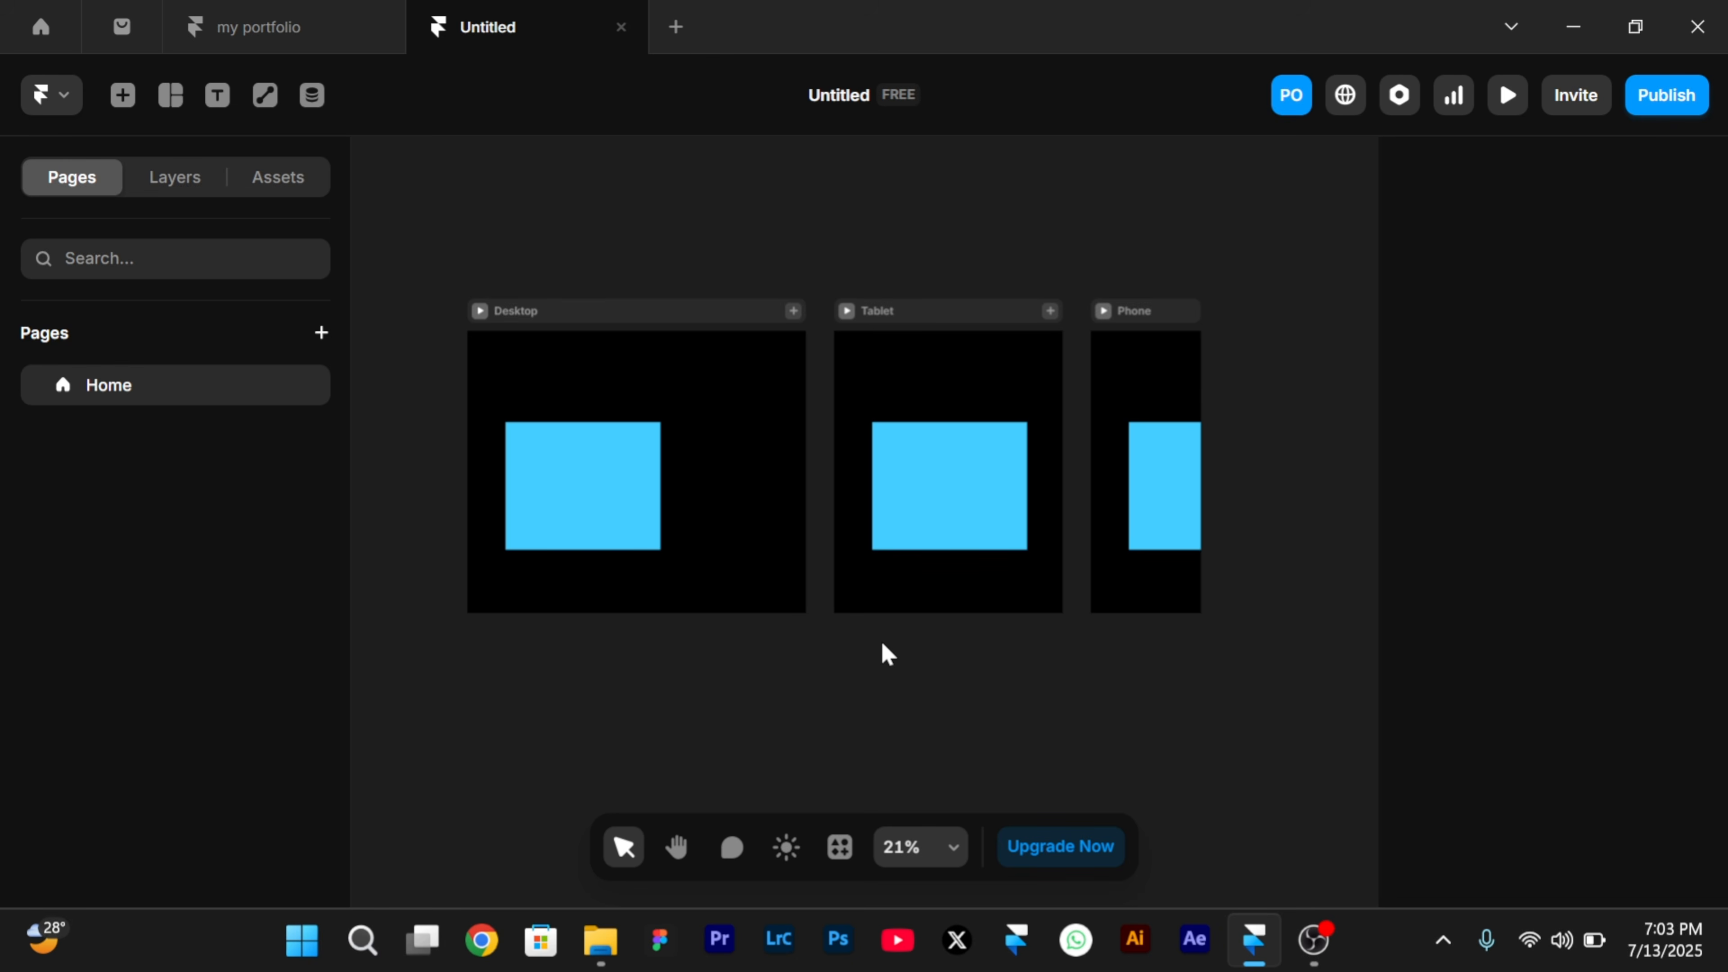
# - Preview the page, narrow the preview to about 508 wide to check the rectangle, and return to the canvas
pyautogui.hotkey('ctrl', 'p')
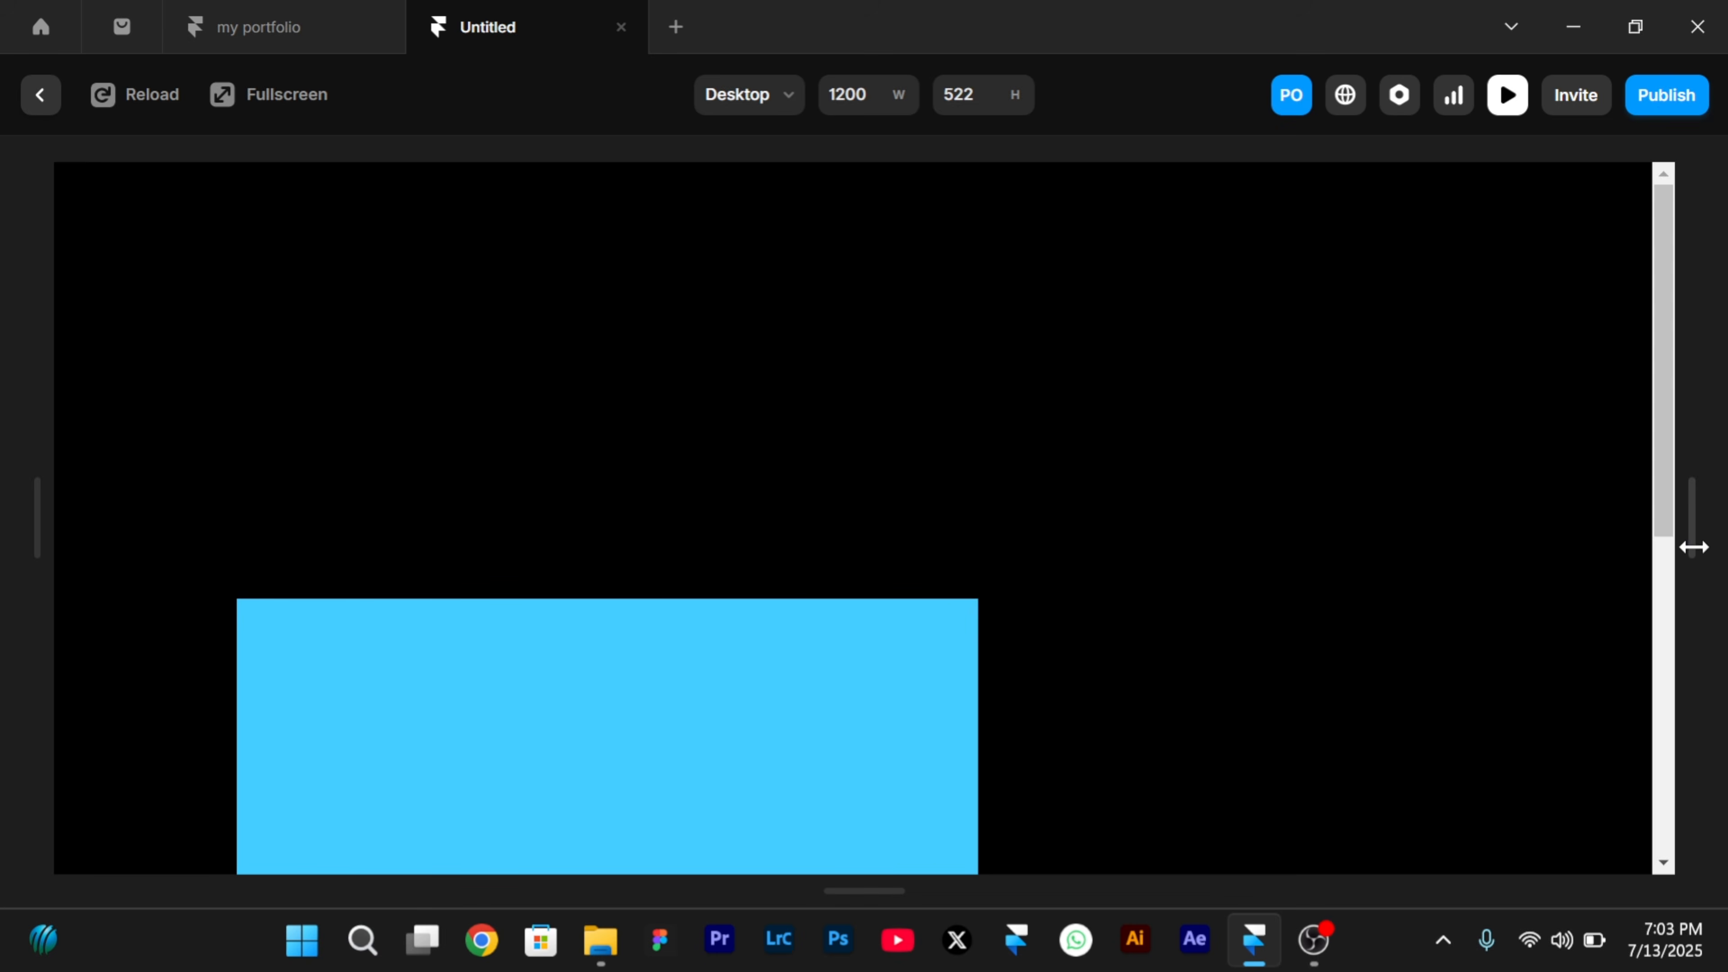
pyautogui.moveTo(1693, 548); pyautogui.dragTo(1225, 627)
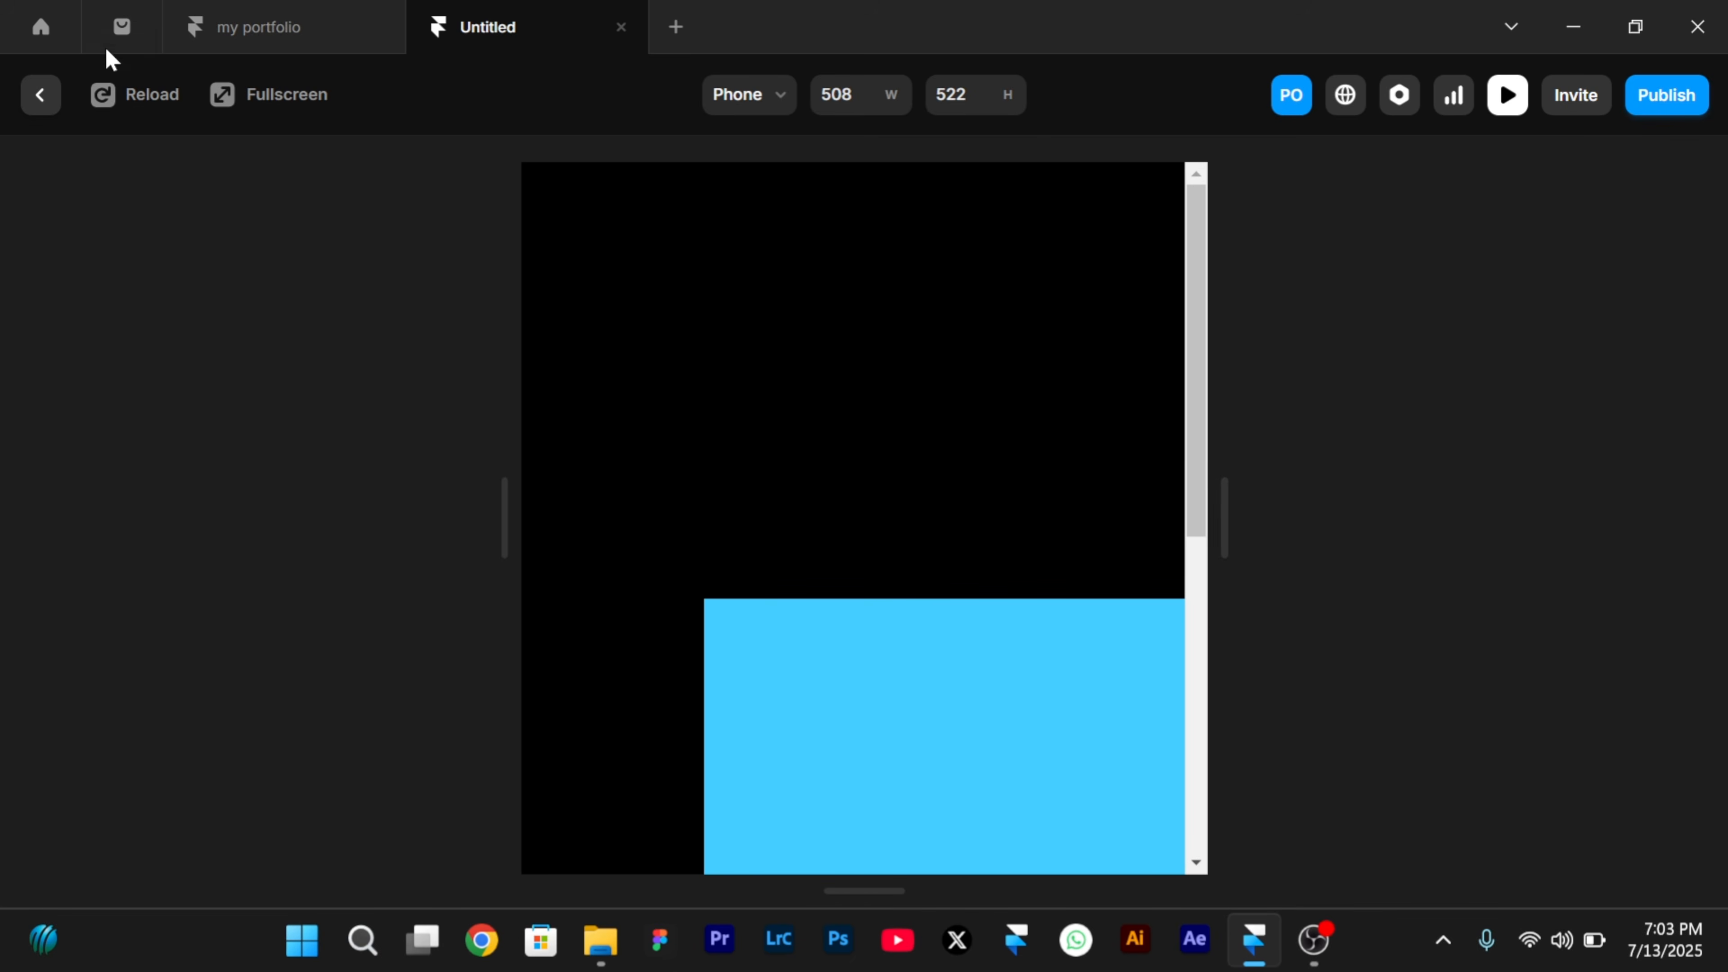
pyautogui.click(63, 95)
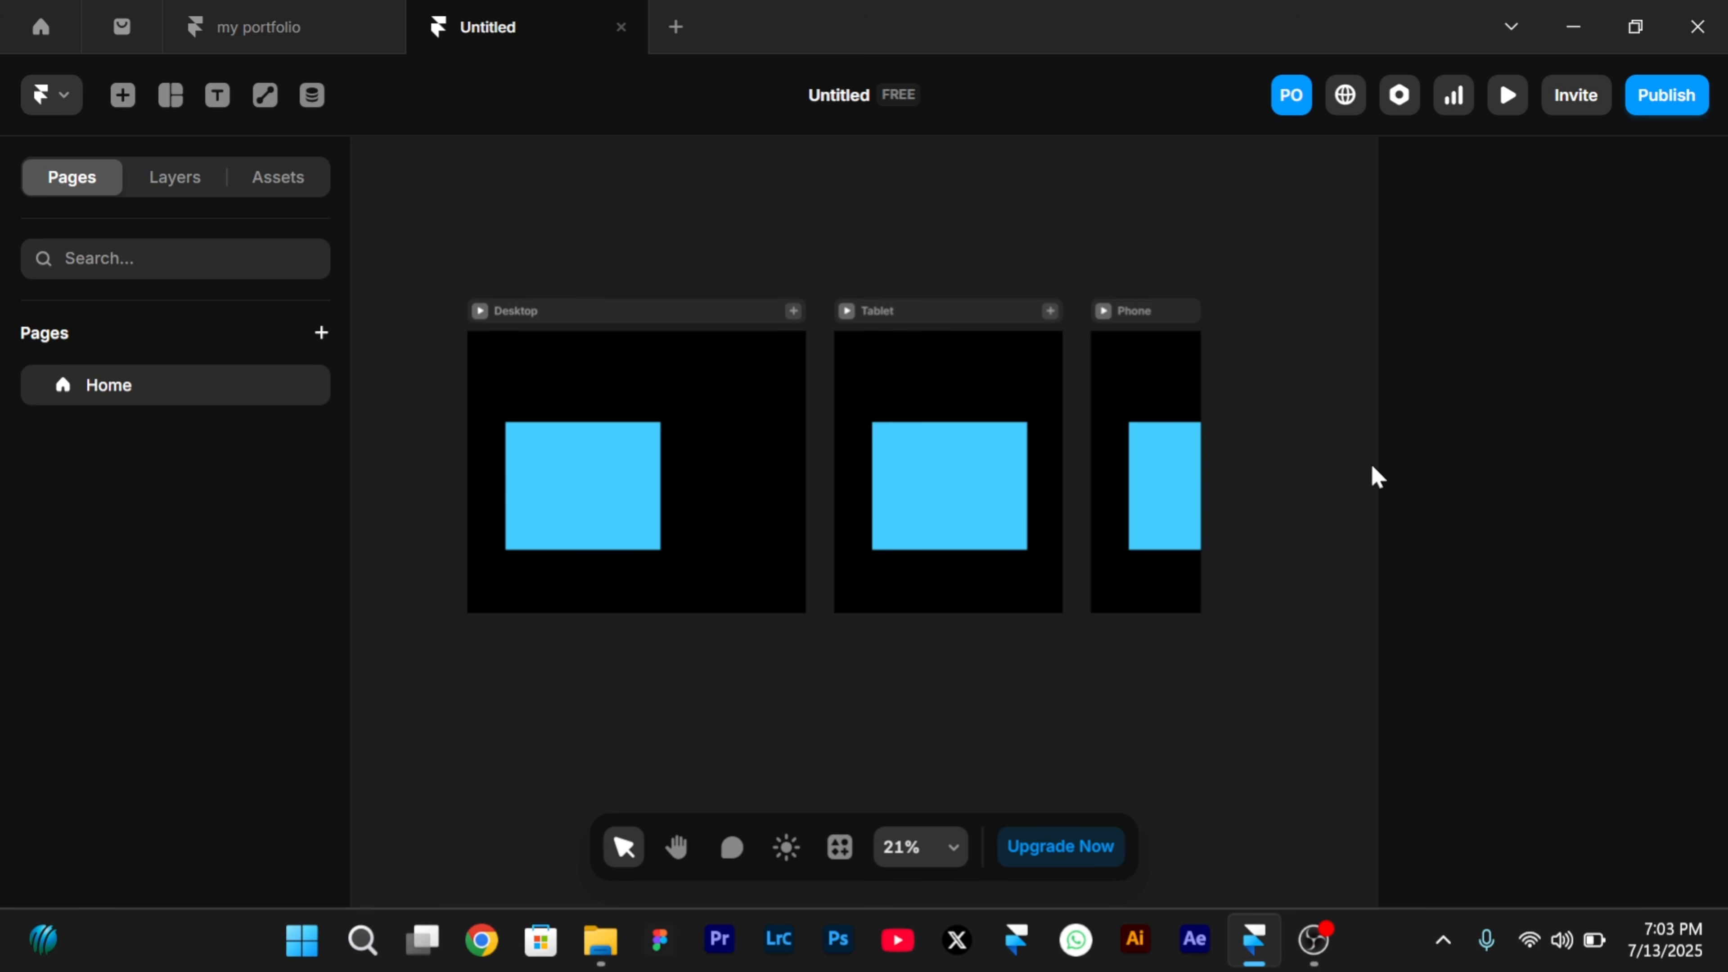
# - Fit the blue rectangle inside the Phone breakpoint, about 311 wide, about 19 from the frame's left edge and 188 from its top
pyautogui.scroll(5, 1208, 479)
pyautogui.click(1125, 471)
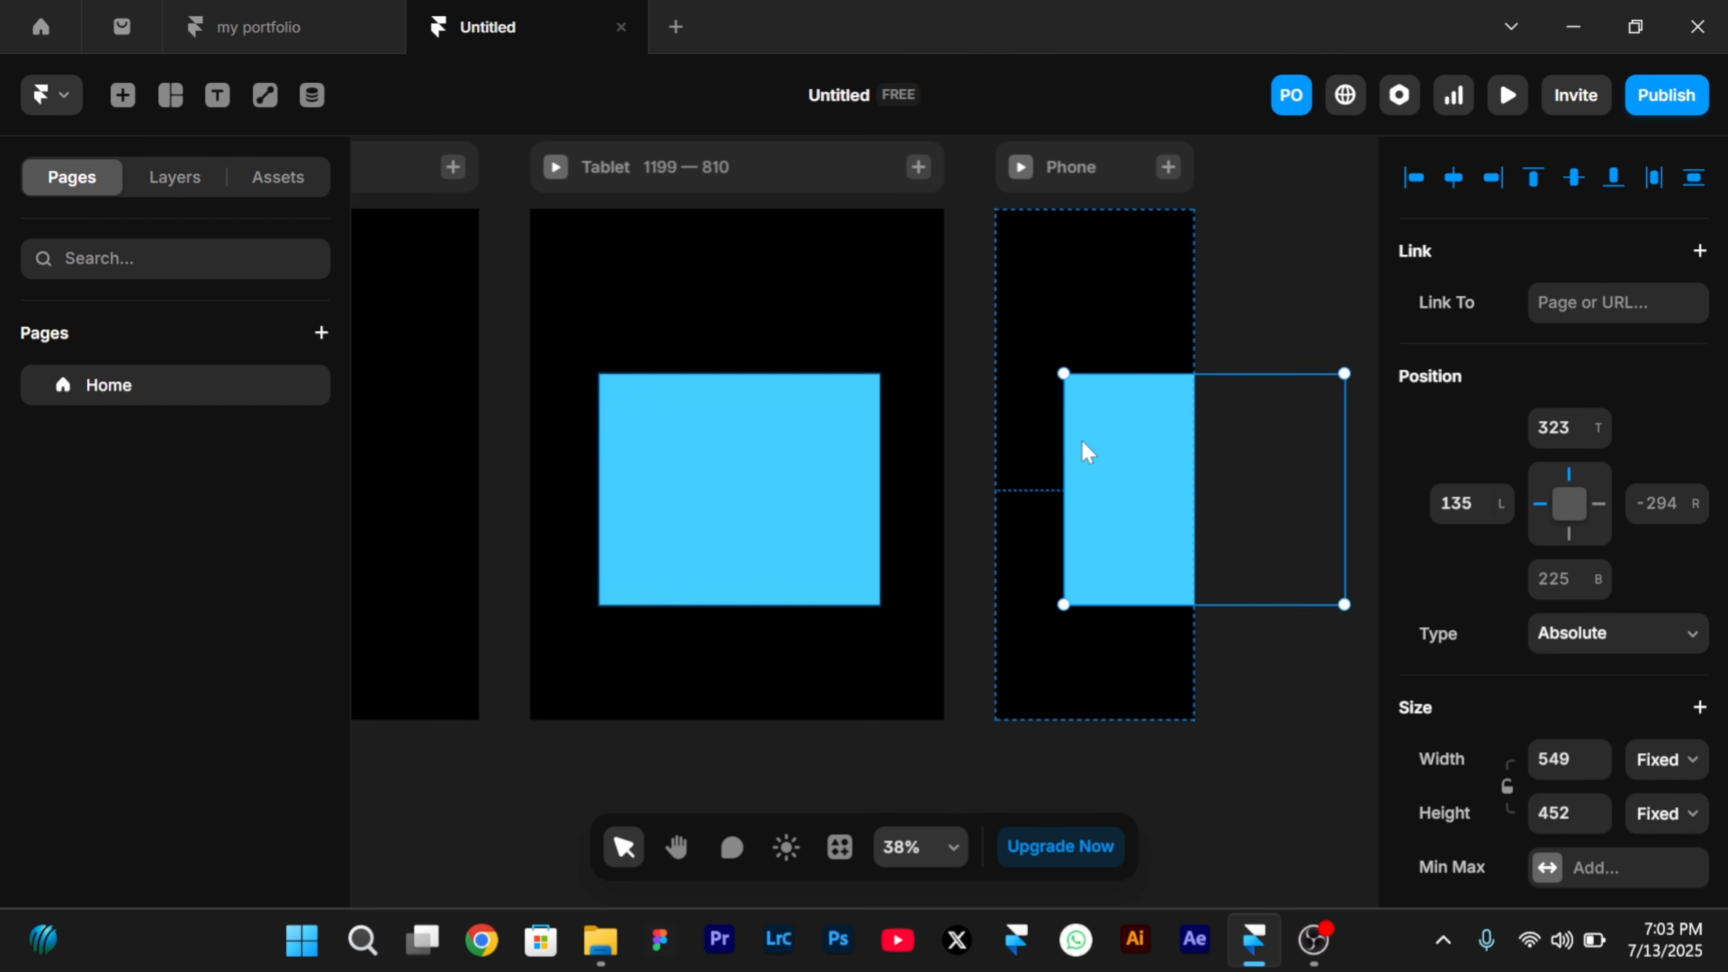
pyautogui.moveTo(1061, 441)
pyautogui.mouseDown()
pyautogui.moveTo(1187, 501)
pyautogui.moveTo(1051, 409)
pyautogui.mouseUp()
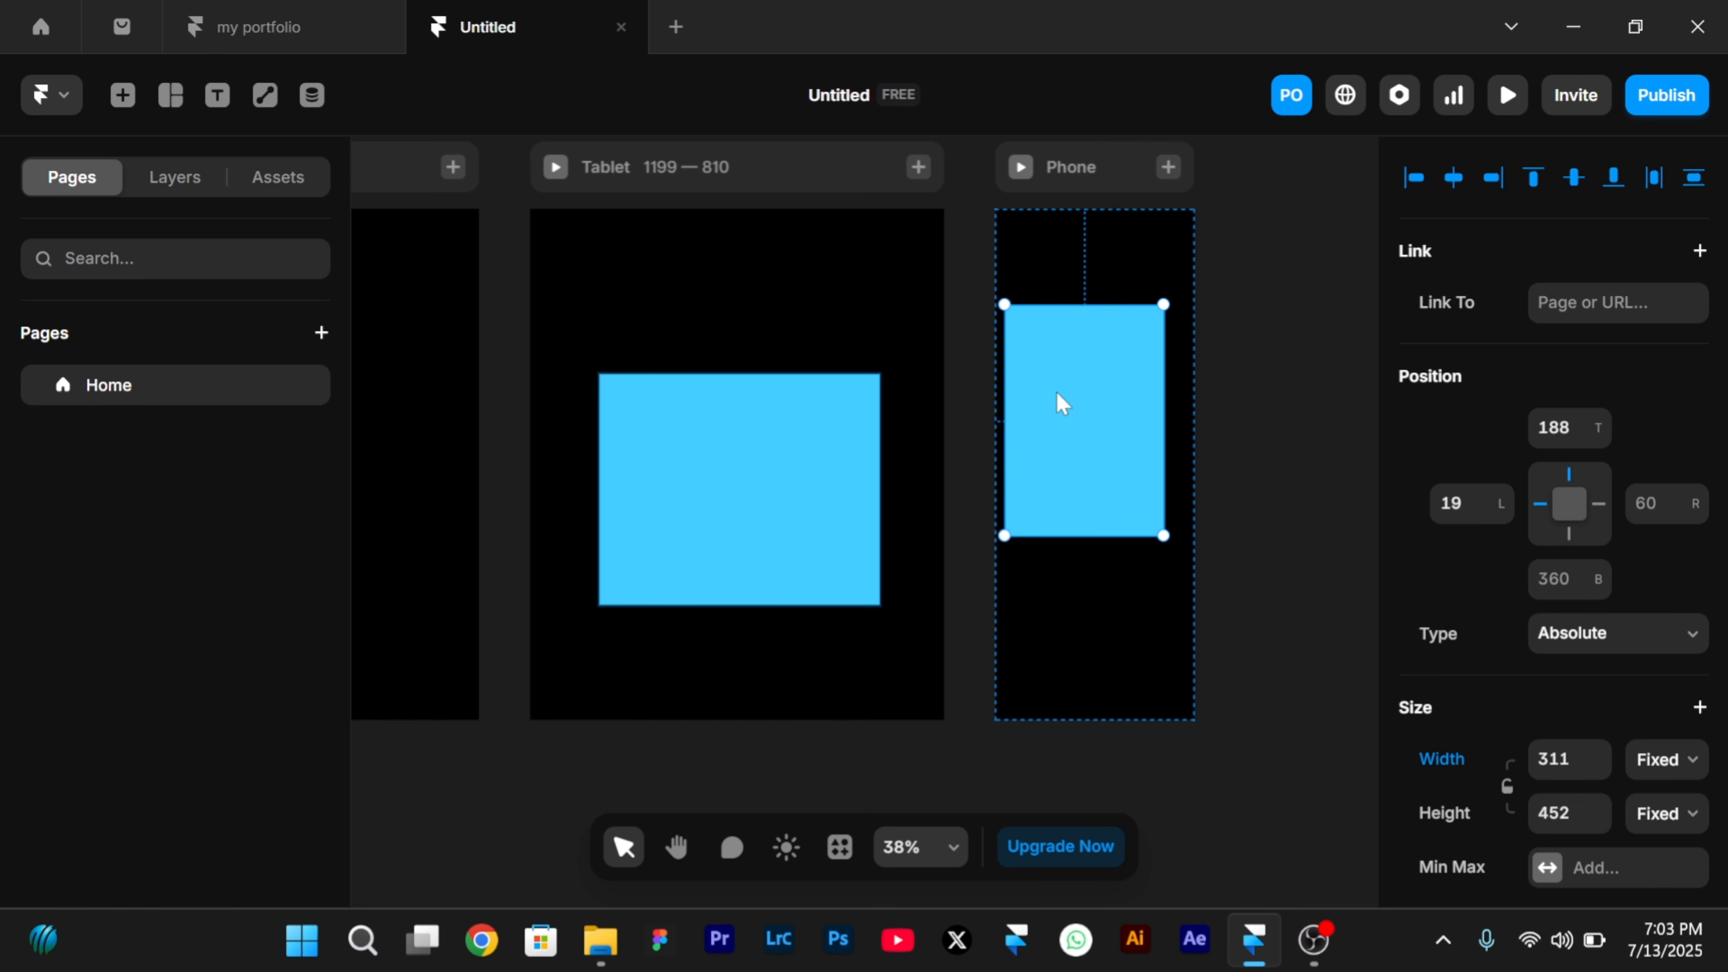
# - Widen the blue rectangle on the Desktop breakpoint to about 708, and narrow it again to about 356
pyautogui.hscroll(-10, 1057, 385)
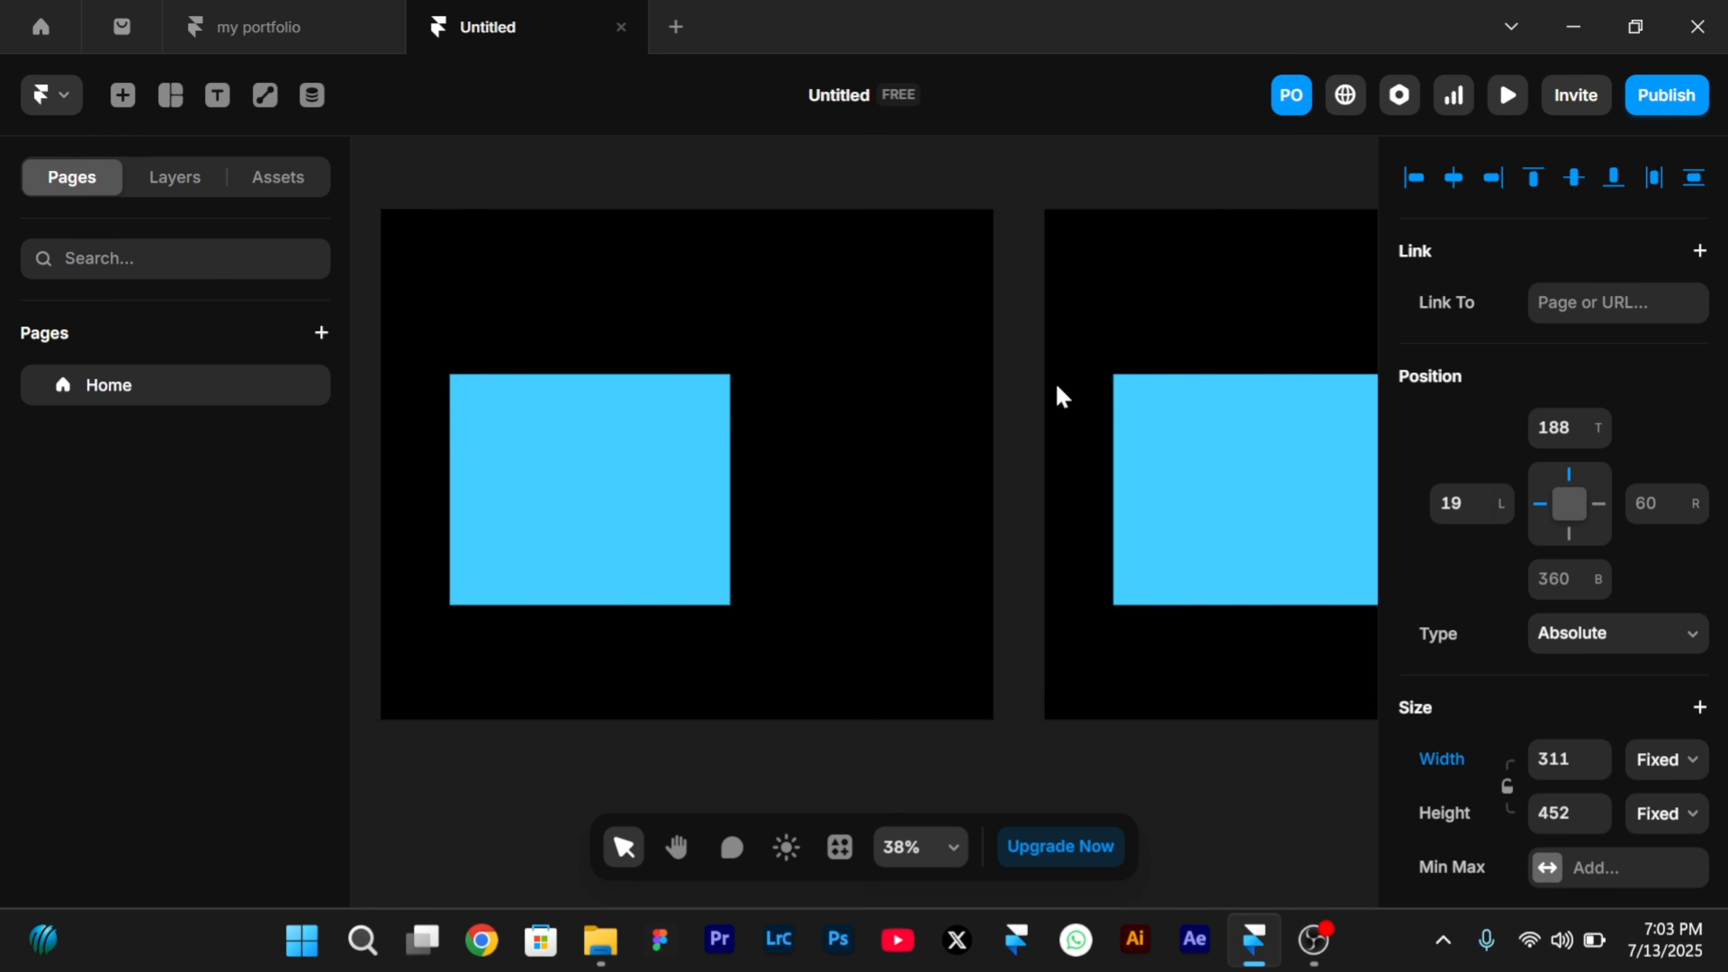
pyautogui.click(761, 443)
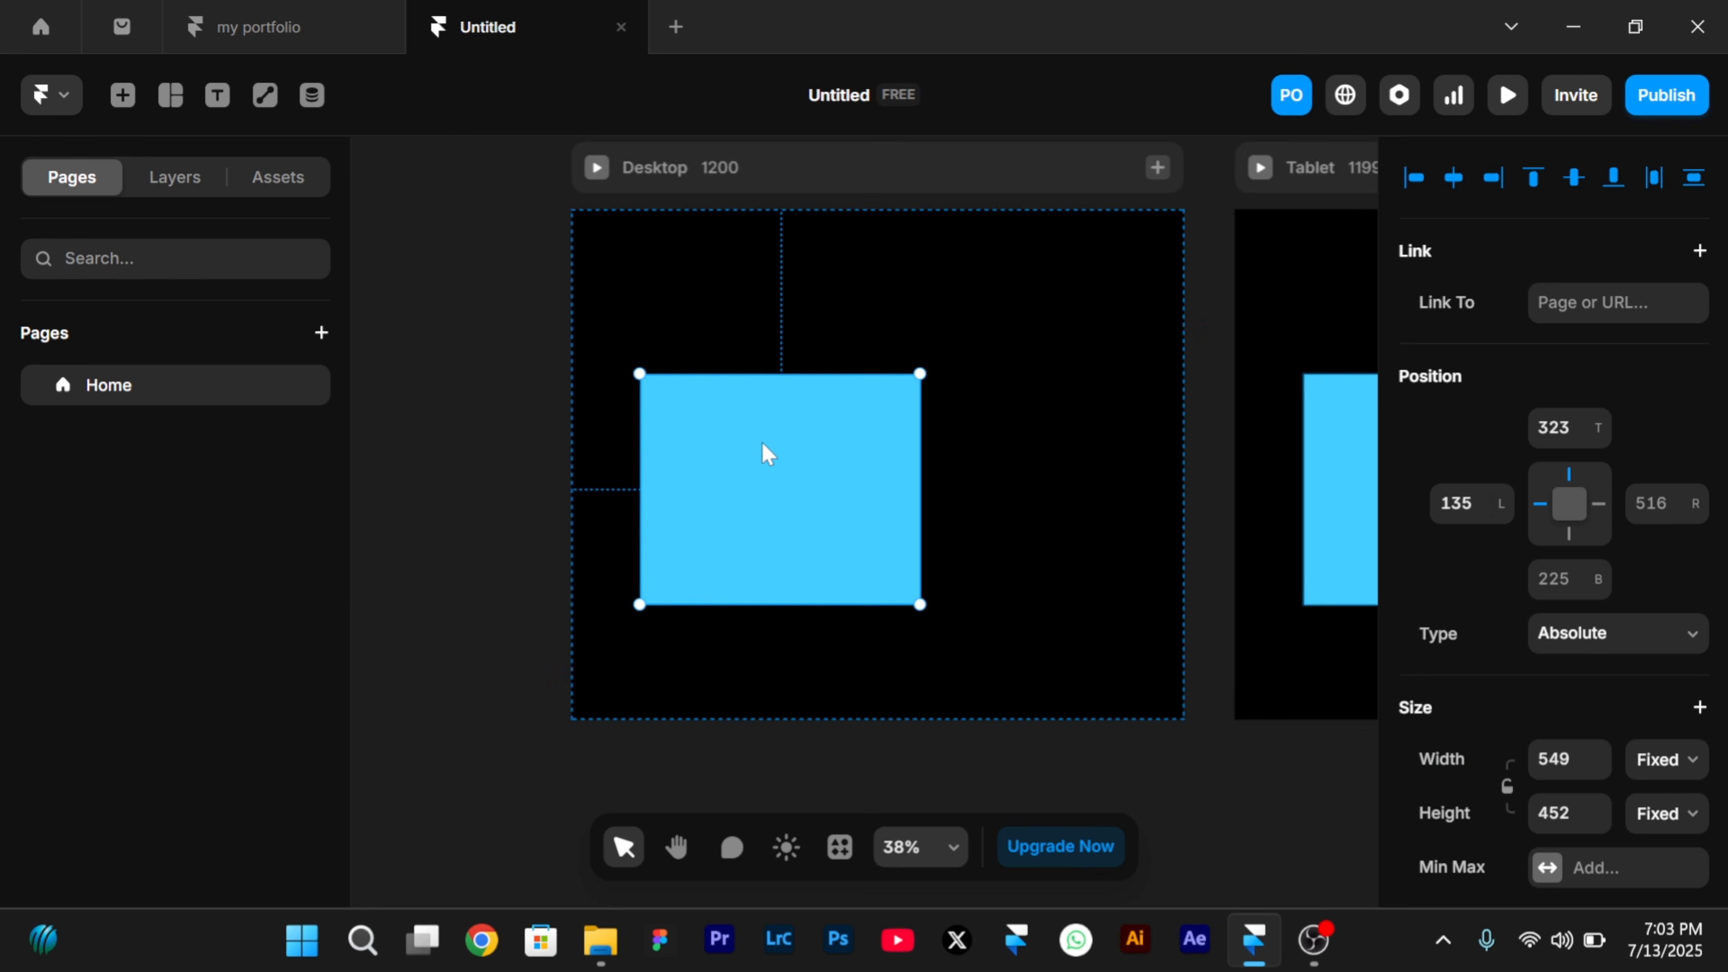
pyautogui.hscroll(2, 761, 443)
pyautogui.scroll(-5, 877, 454)
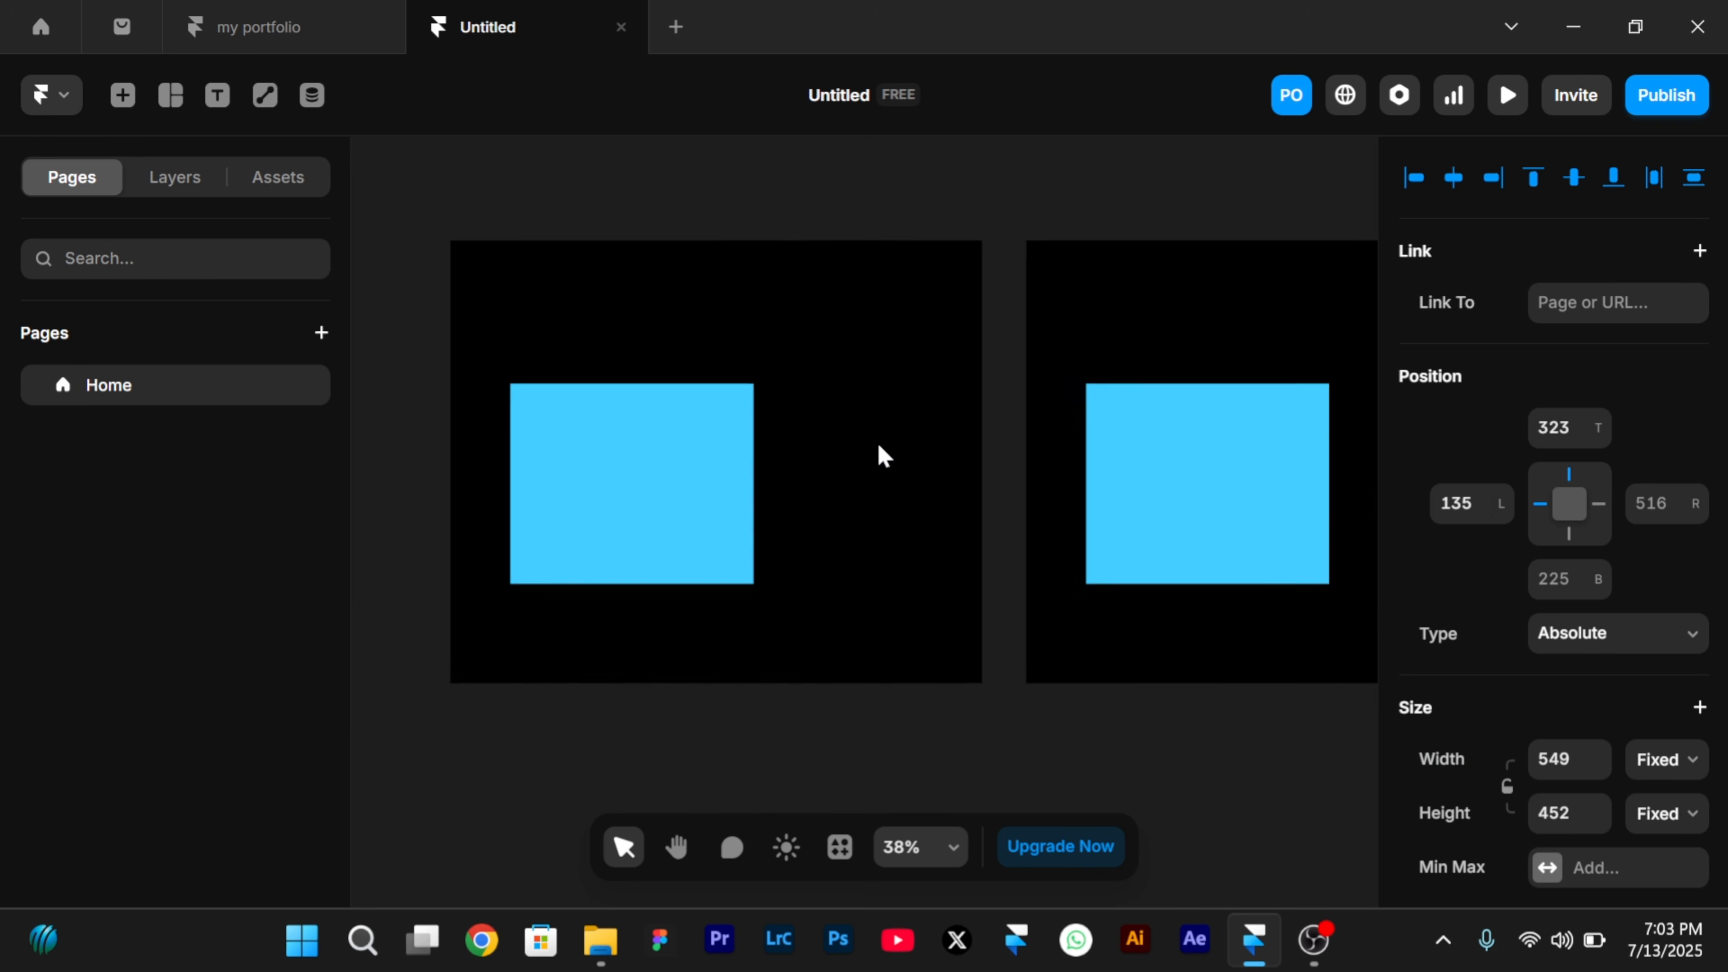
pyautogui.moveTo(789, 444); pyautogui.dragTo(842, 484)
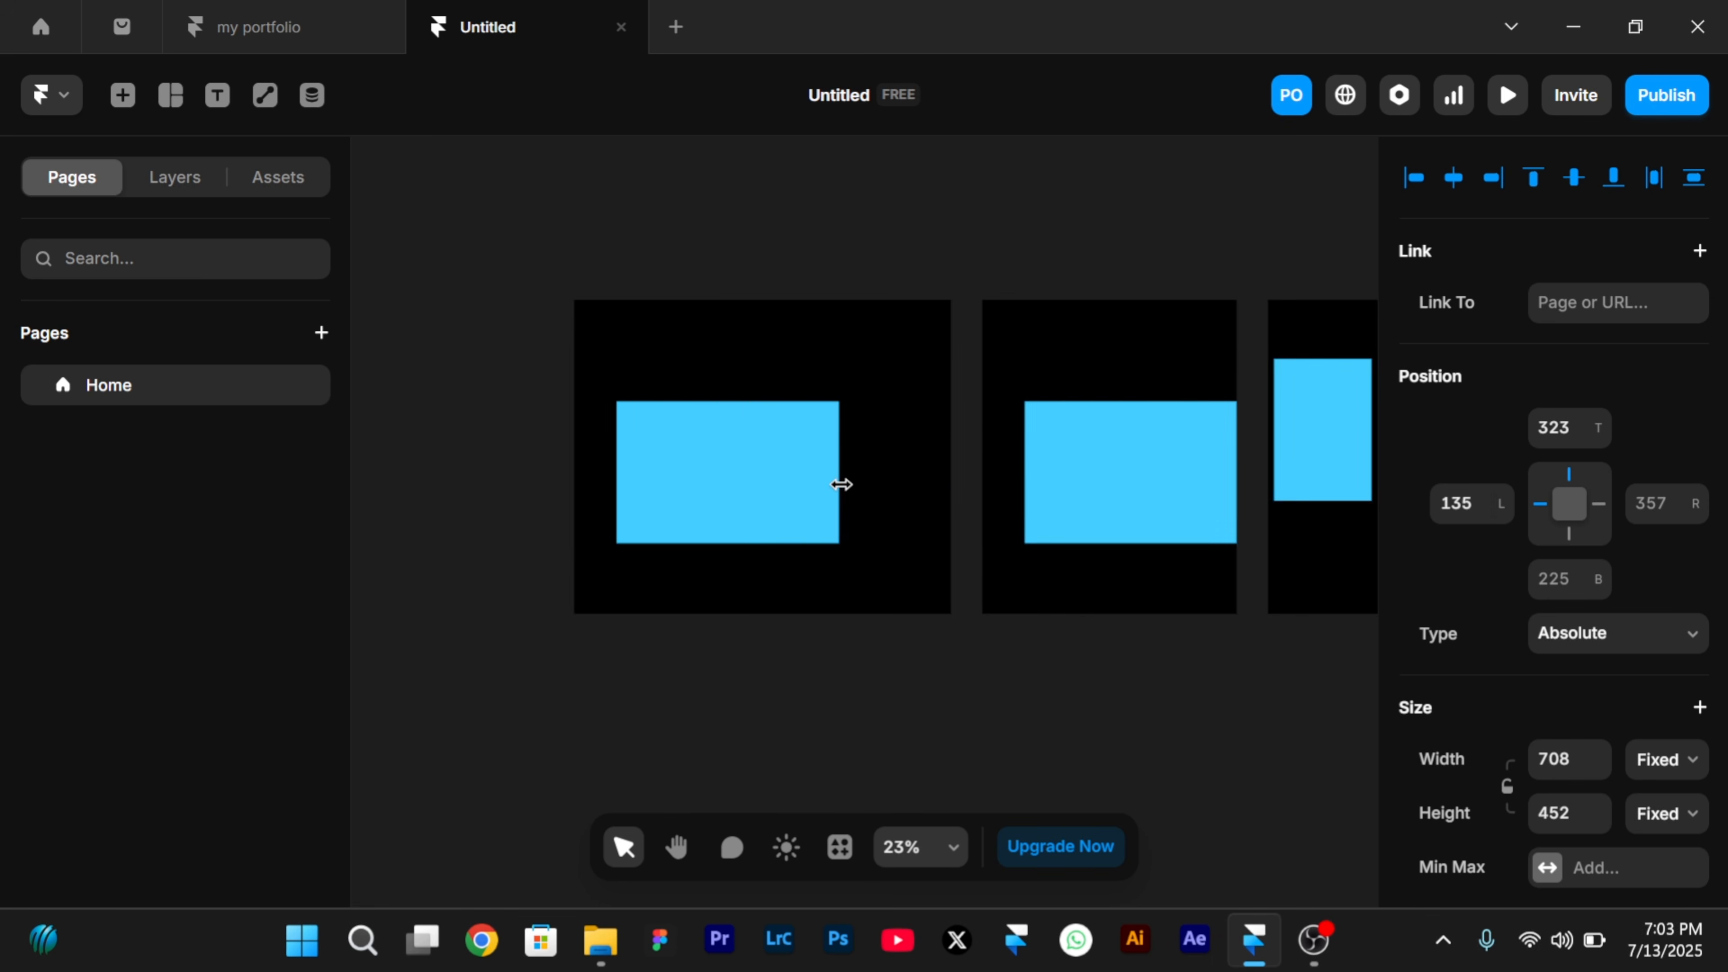
pyautogui.hscroll(8, 850, 500)
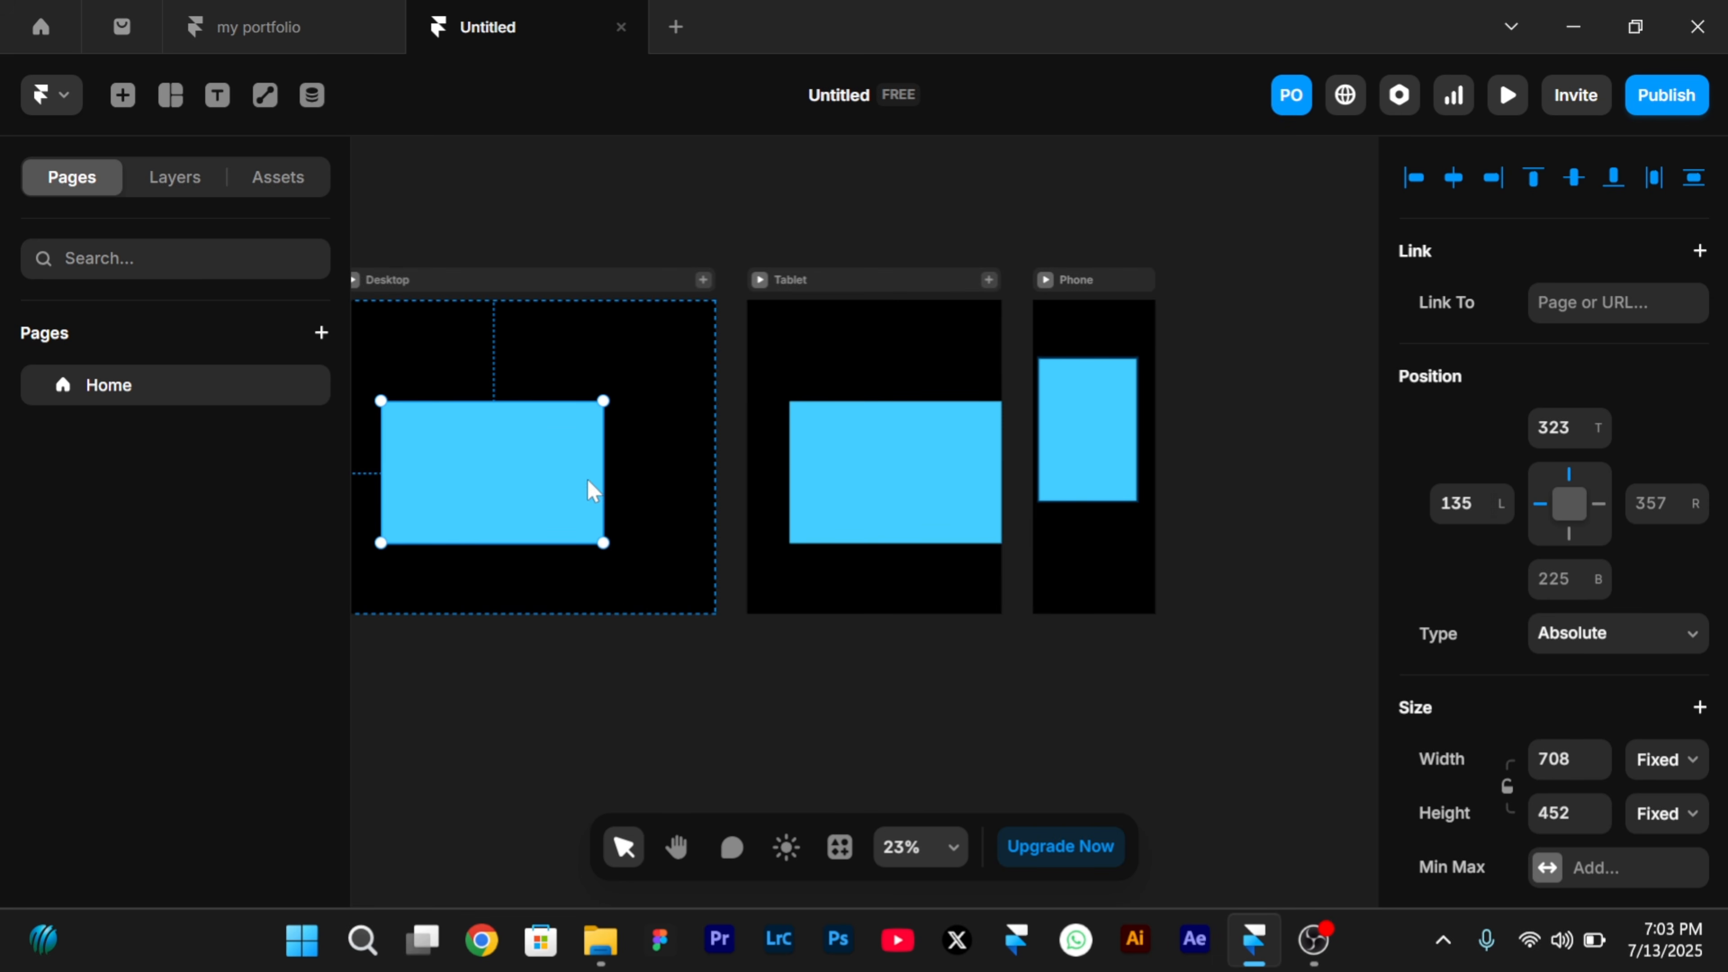
pyautogui.moveTo(603, 478); pyautogui.dragTo(650, 535)
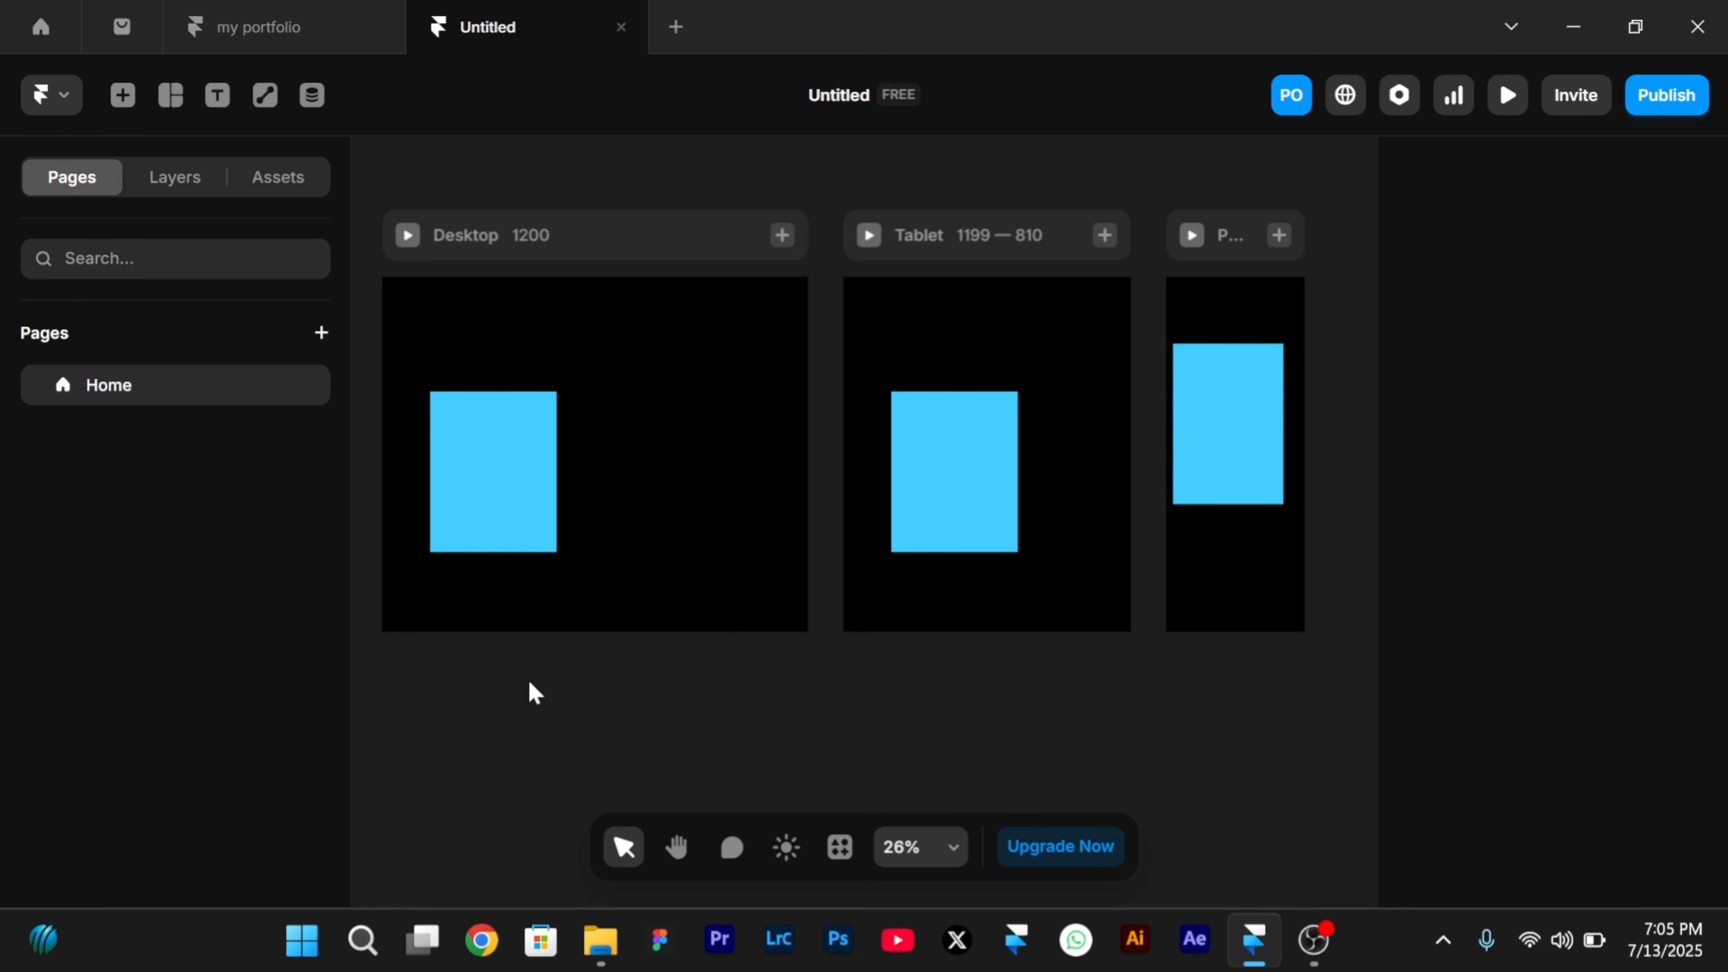
# - Pin the blue rectangle on the Desktop breakpoint to the frame's right edge
pyautogui.scroll(5, 436, 513)
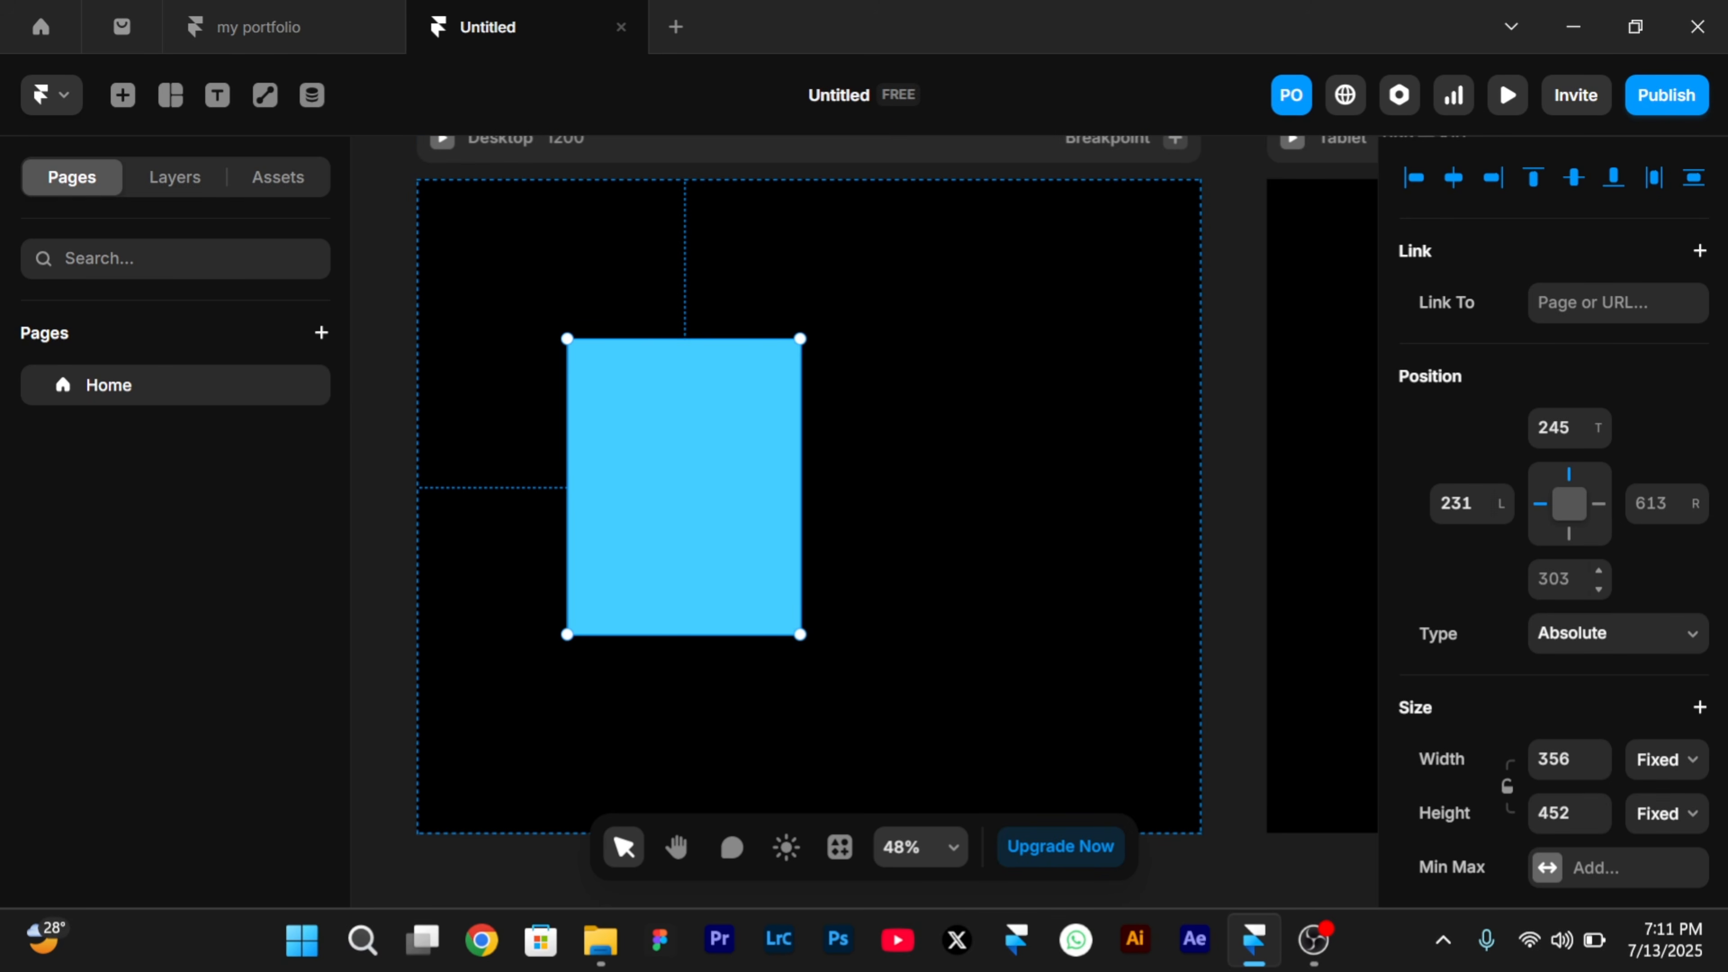
pyautogui.click(1600, 507)
# - Add the text "lets create a responsive layout" above the blue rectangle on the Desktop breakpoint
pyautogui.scroll(1, 599, 460)
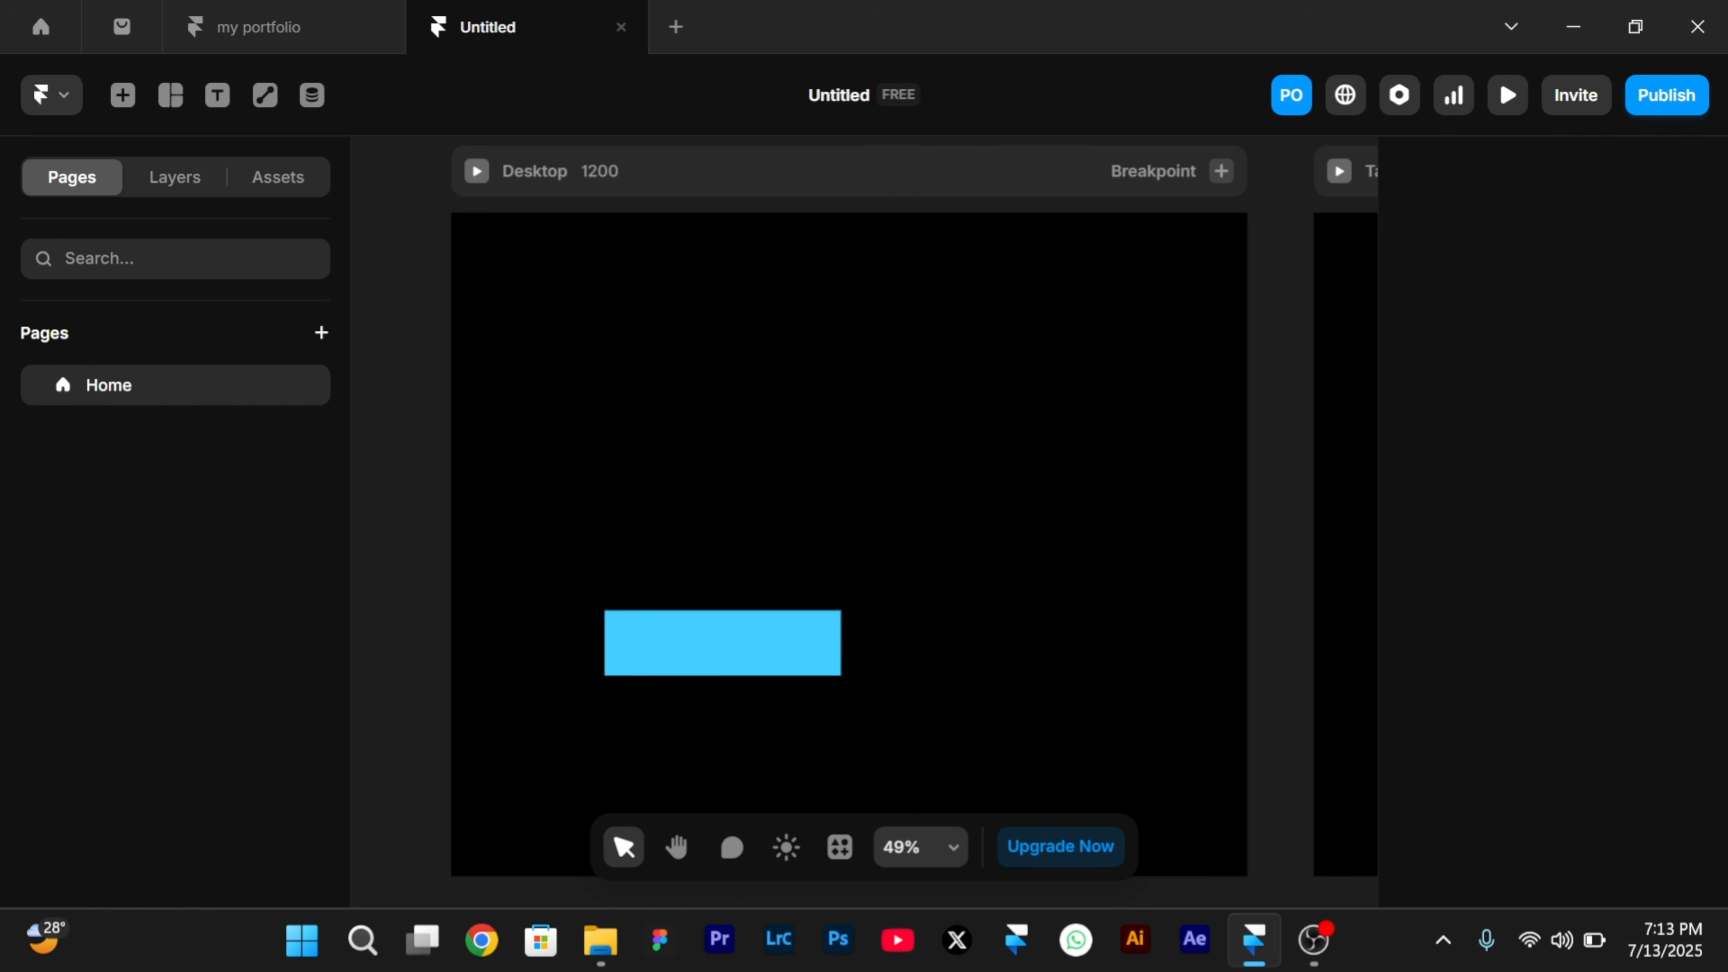
pyautogui.press('t')
pyautogui.scroll(3, 717, 382)
pyautogui.click(717, 374)
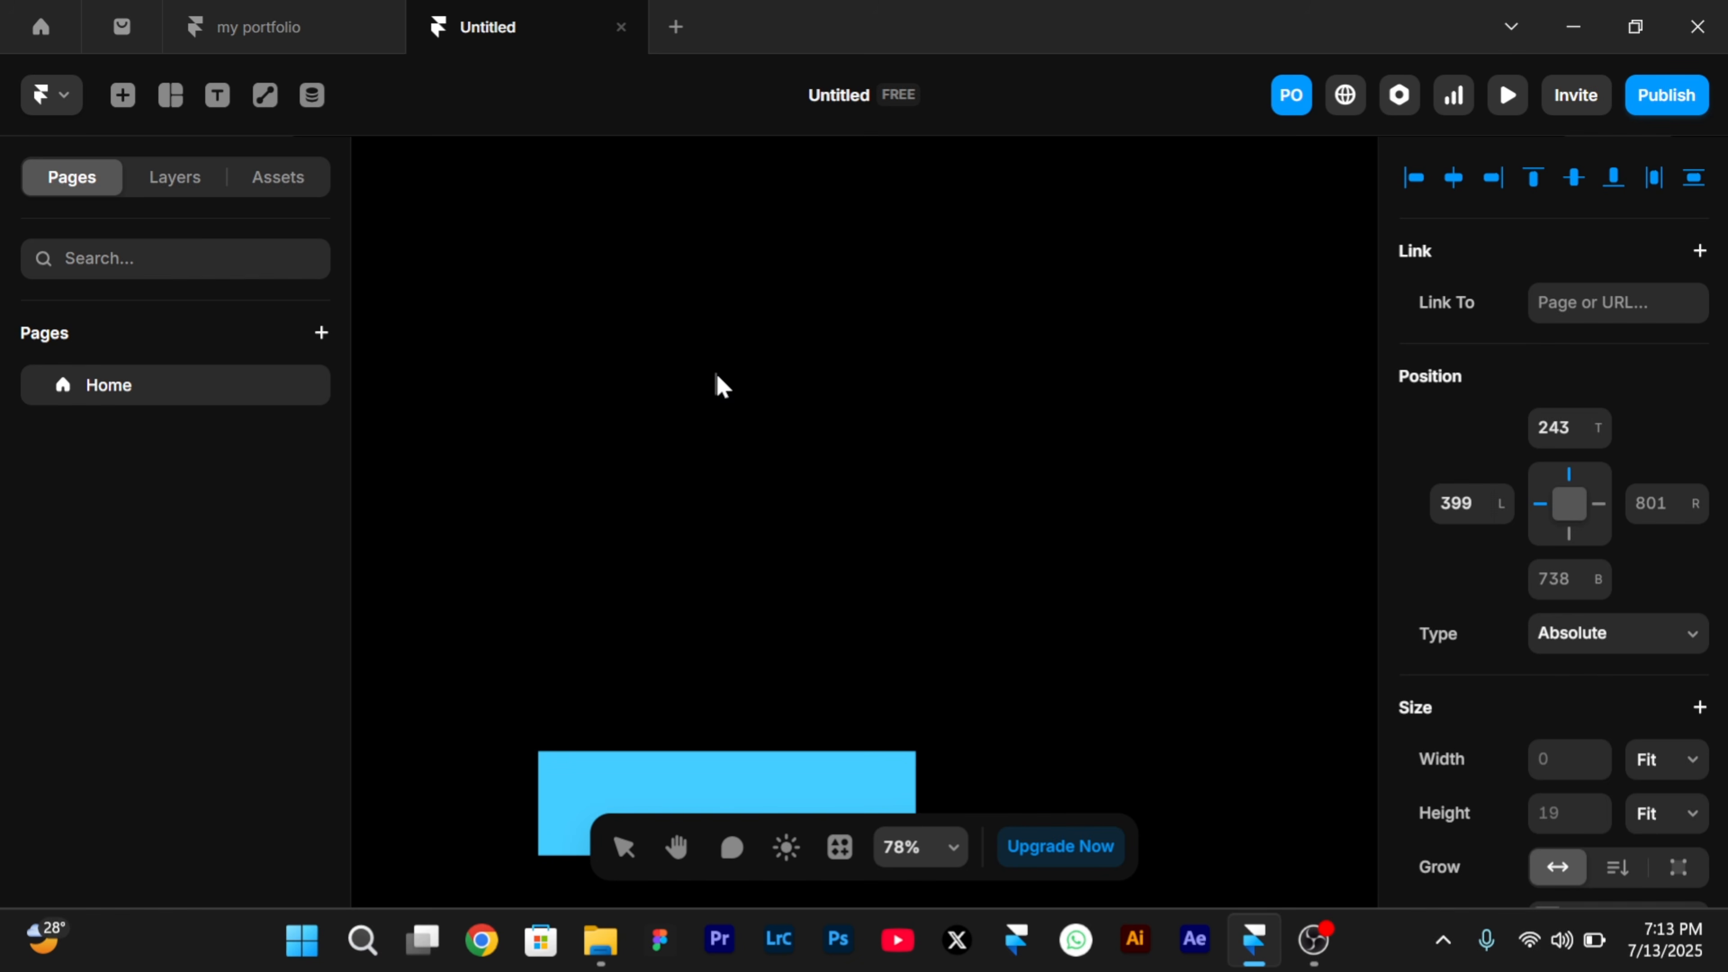
pyautogui.write('lore creats a designwas in')
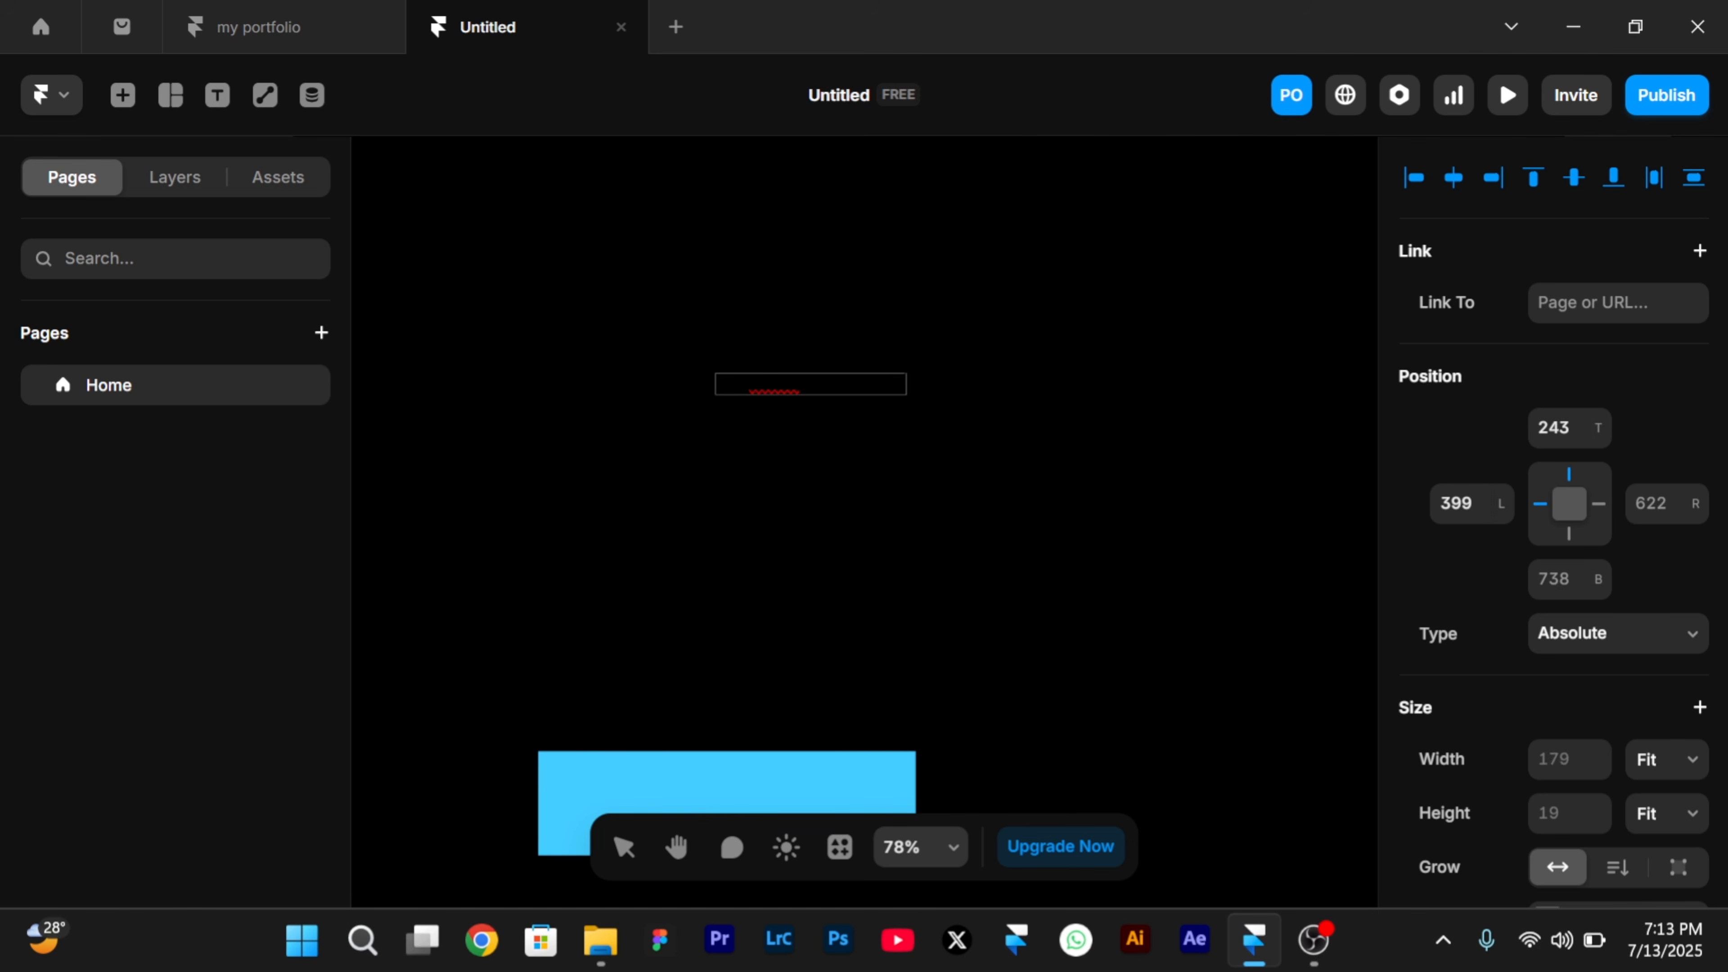
pyautogui.write('y')
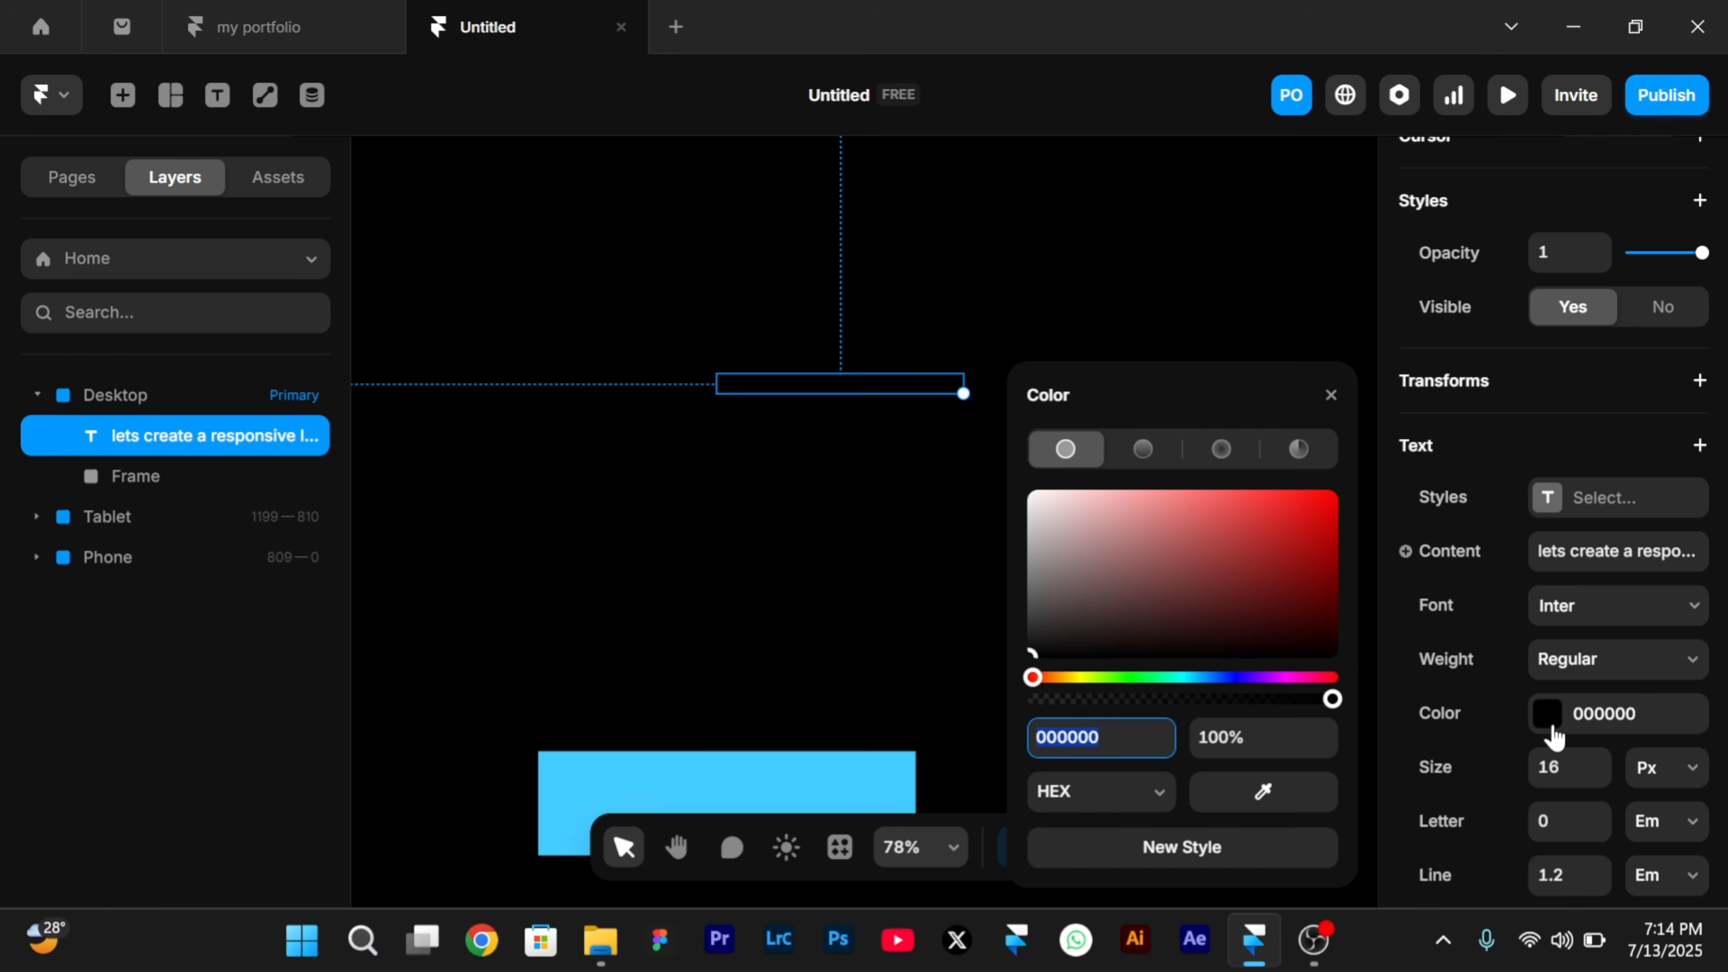
# - Set the heading text's colour to FFFFFF and its size to 40 px
pyautogui.click(1229, 635)
pyautogui.moveTo(1230, 634); pyautogui.dragTo(909, 375)
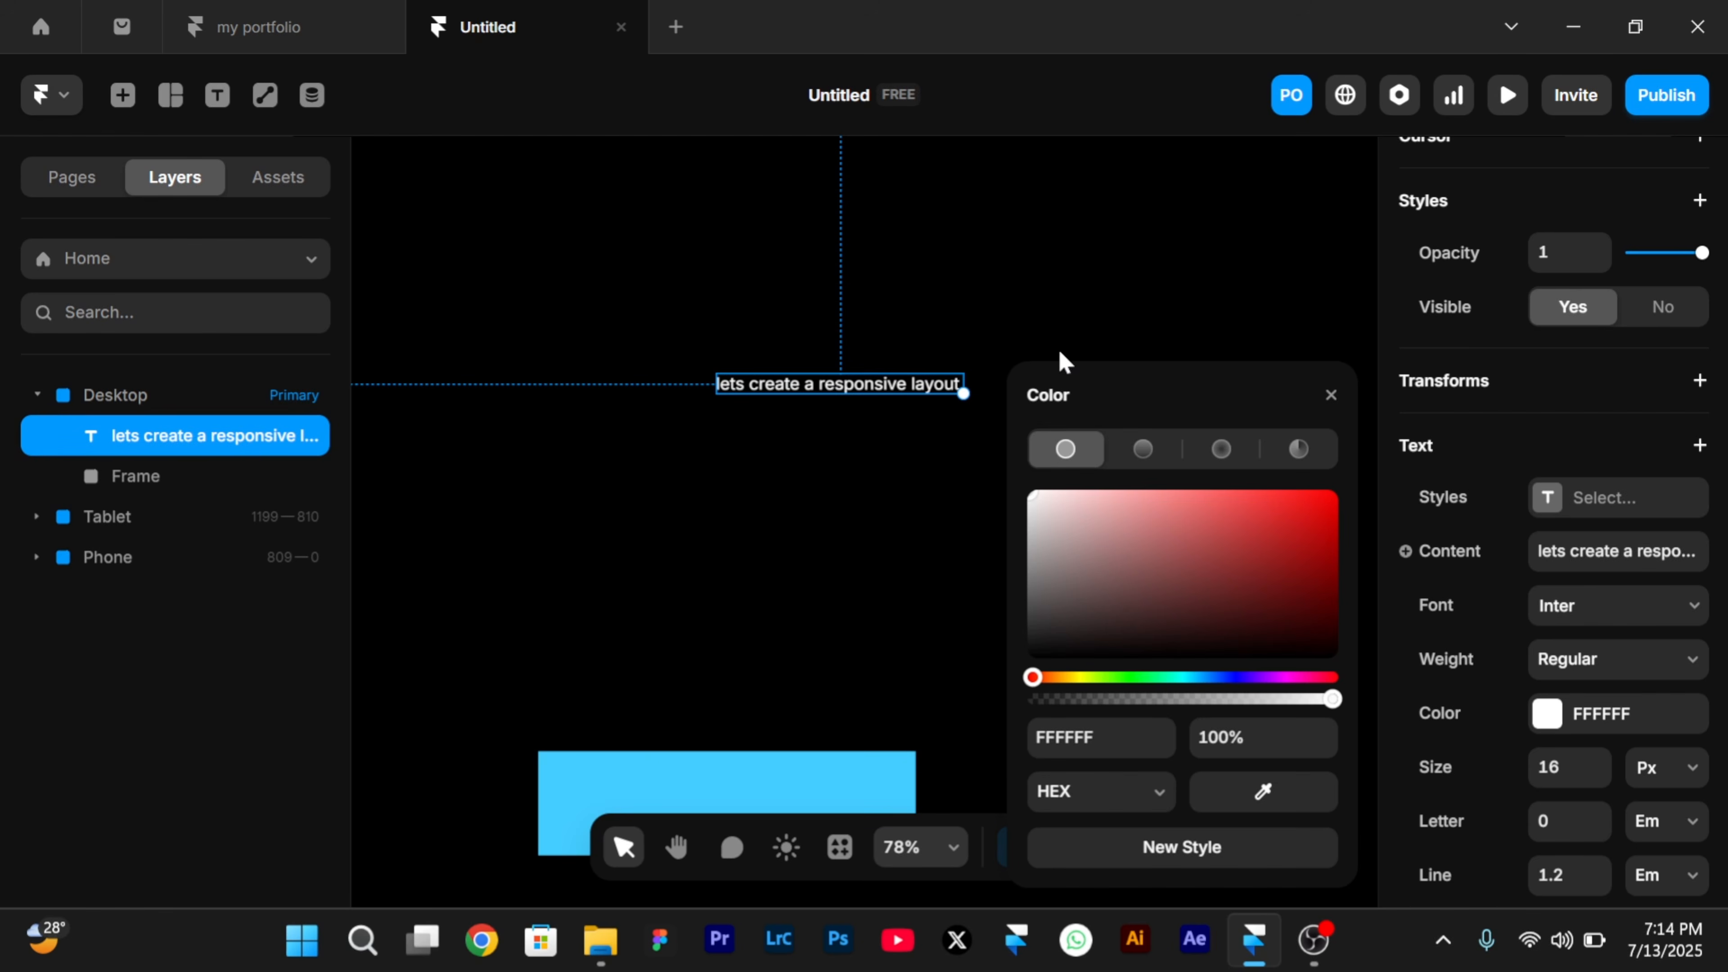
pyautogui.click(1330, 395)
pyautogui.scroll(-3, 1621, 692)
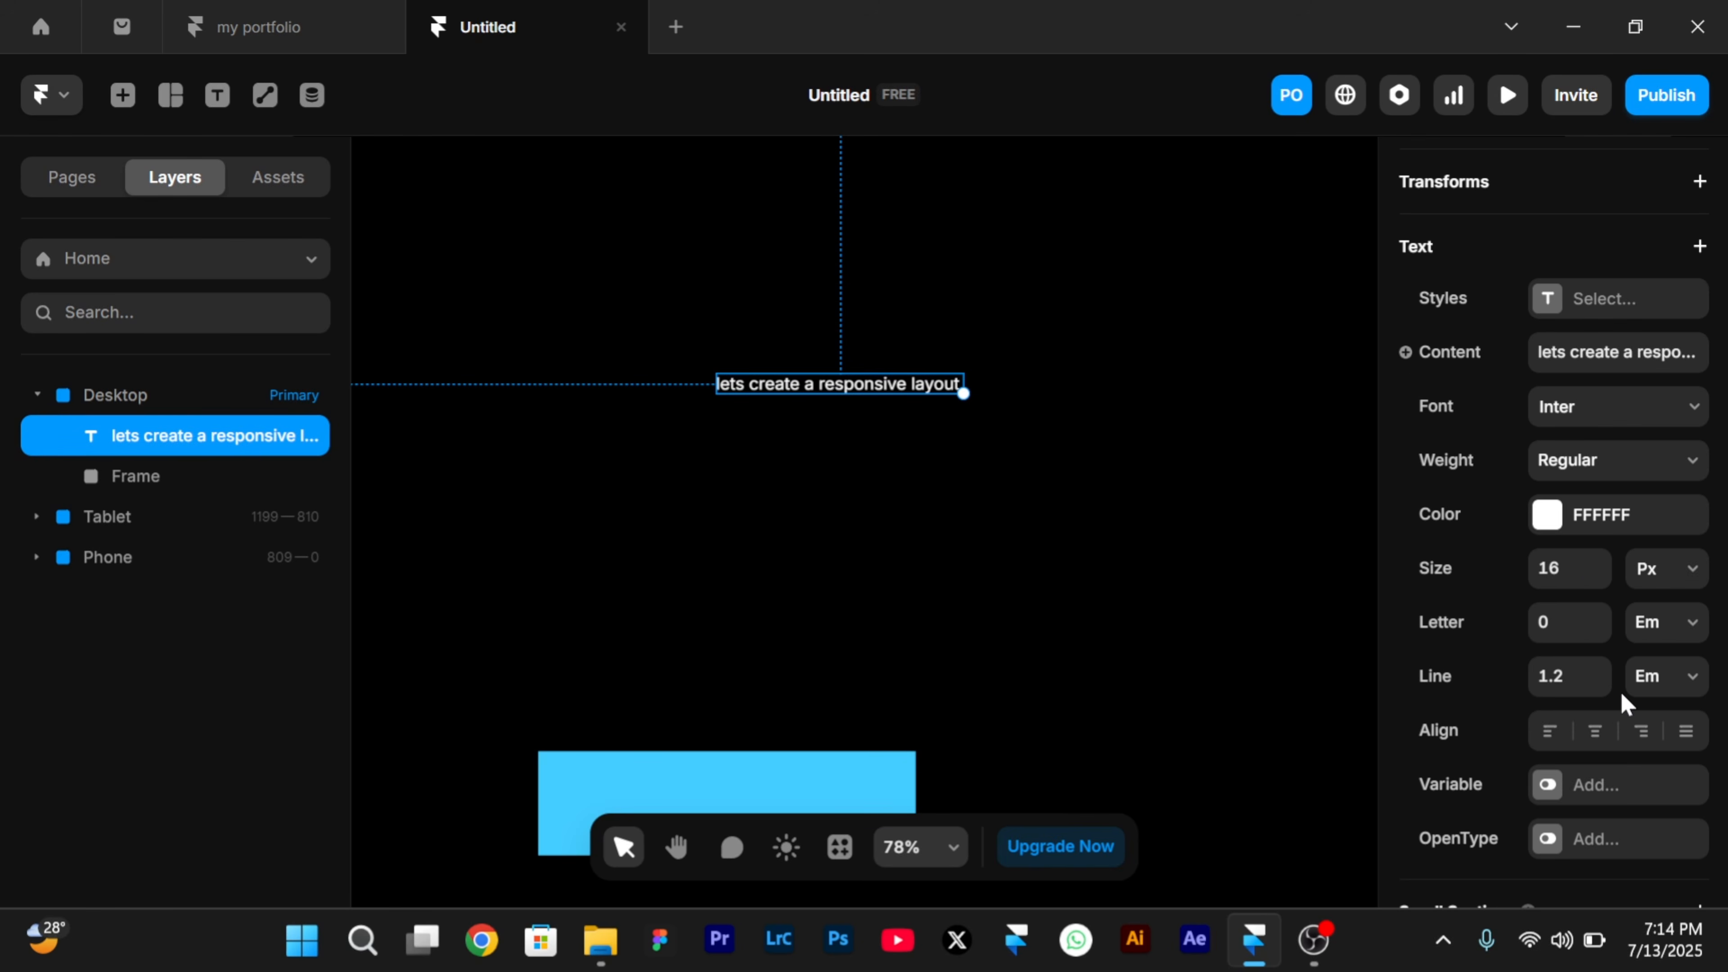
pyautogui.moveTo(1593, 566); pyautogui.dragTo(1599, 564)
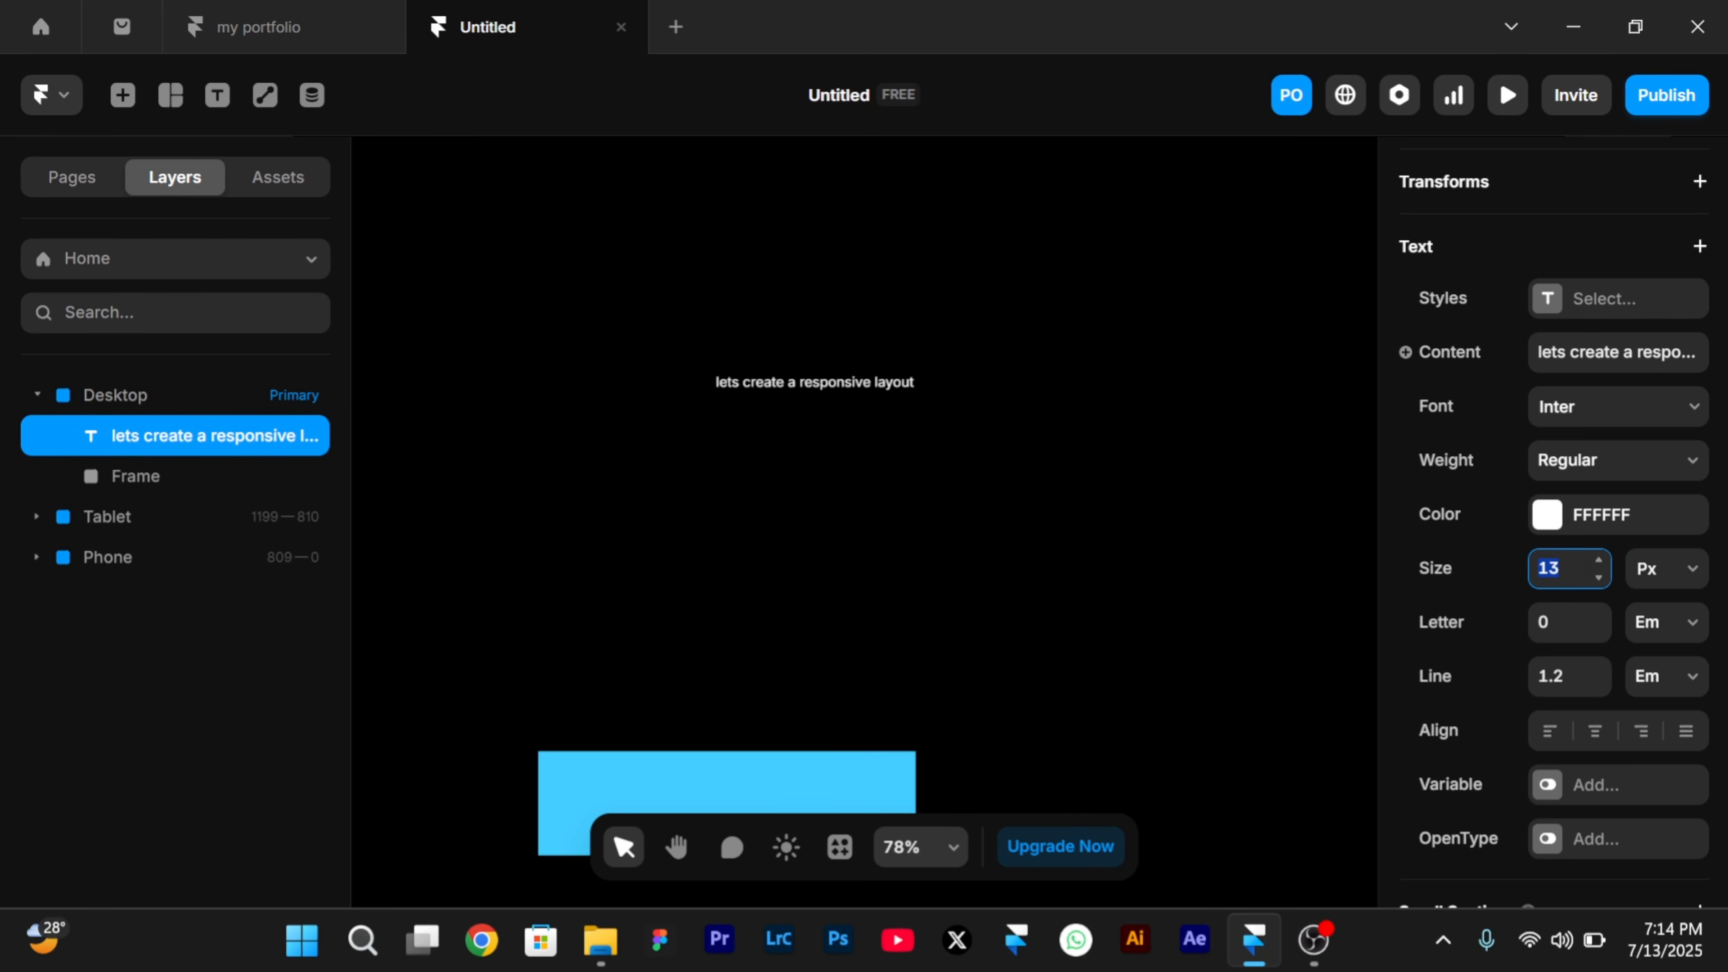
pyautogui.write('40')
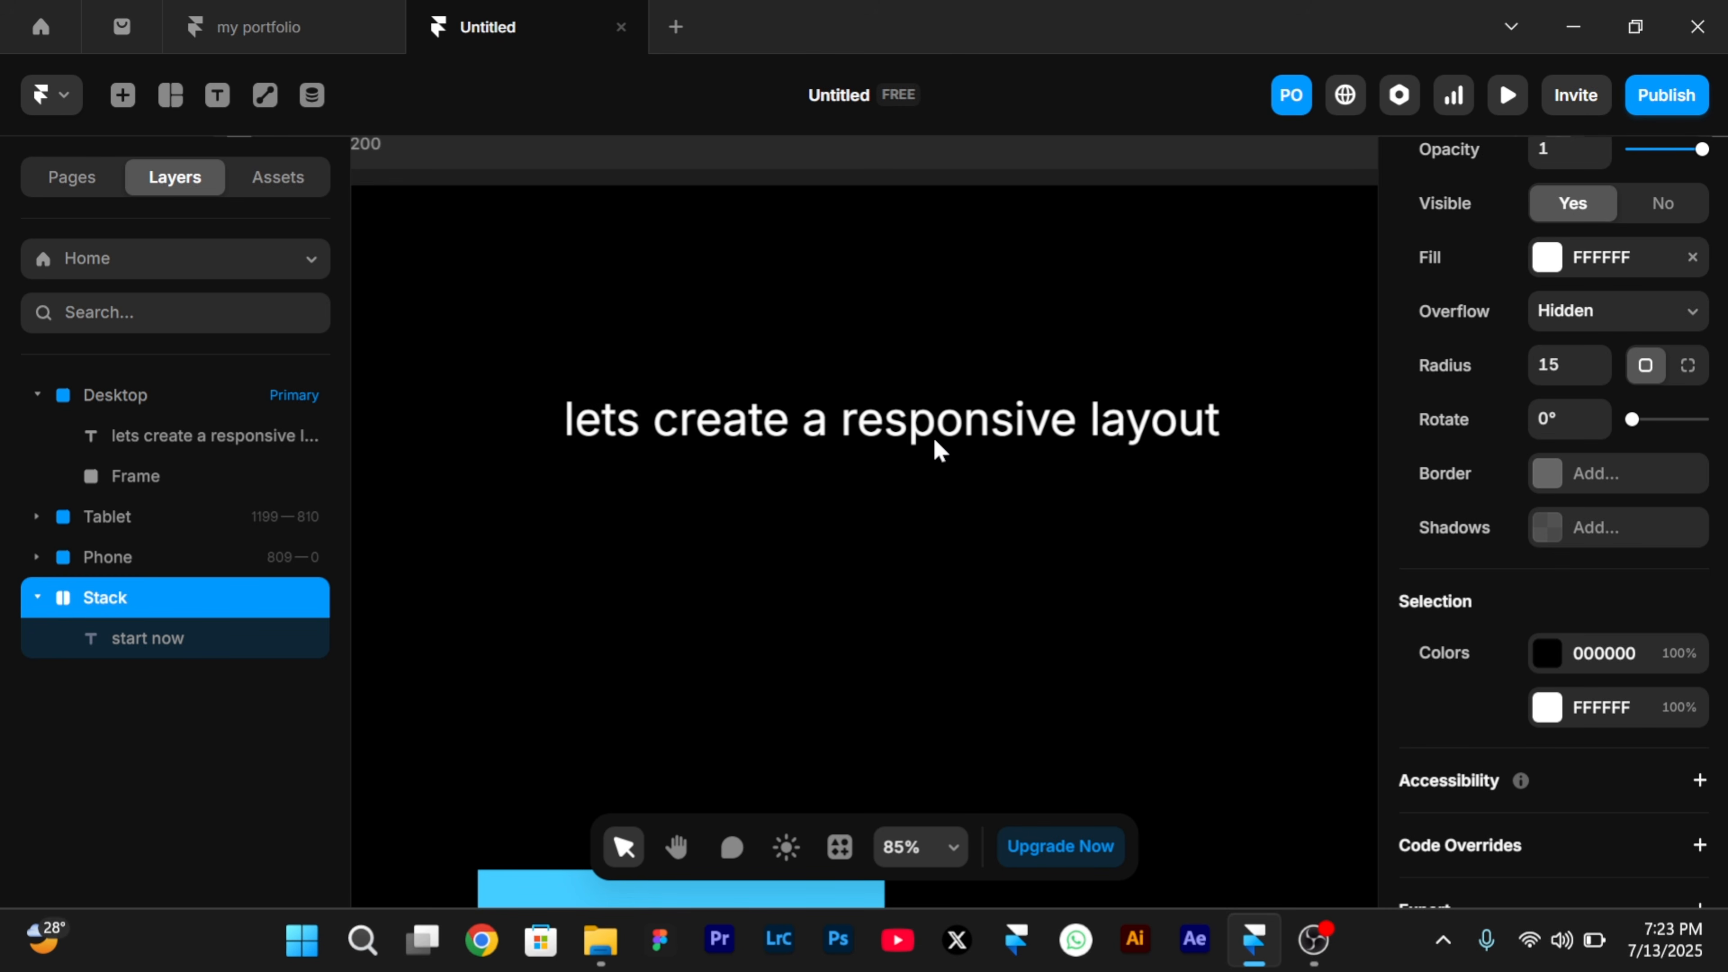
# - Move the "start now" stack onto the Desktop breakpoint, centred just below the heading
pyautogui.scroll(5, 939, 449)
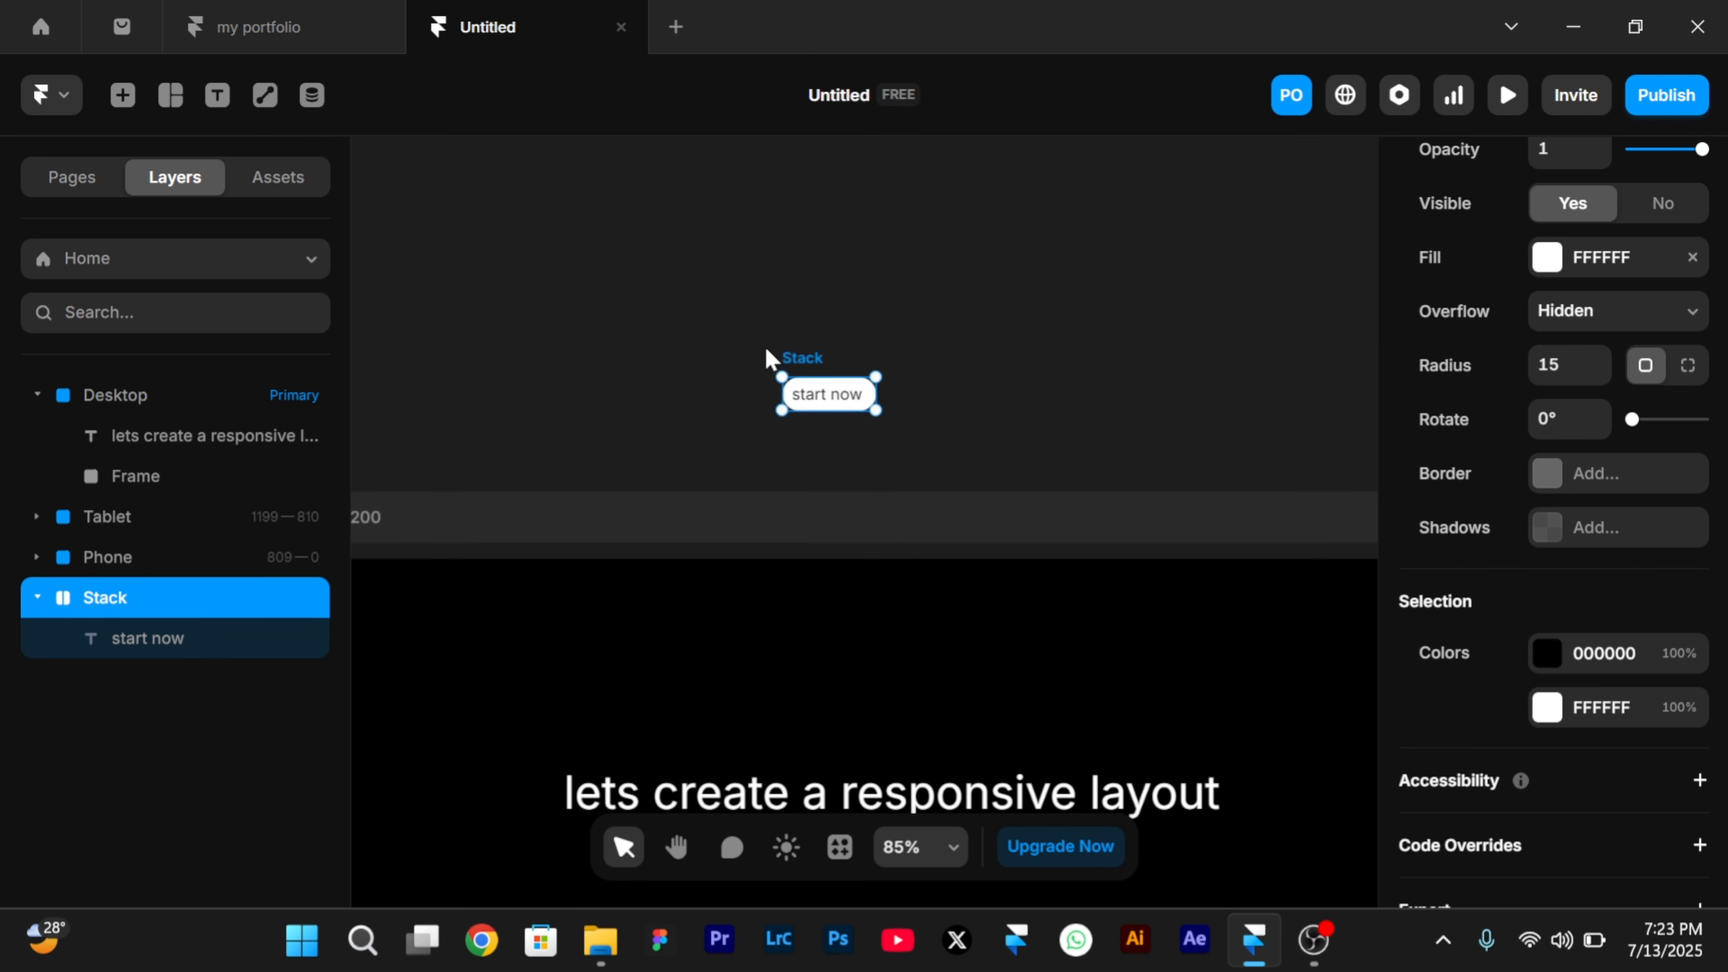
pyautogui.moveTo(819, 359); pyautogui.dragTo(890, 619)
pyautogui.scroll(4, 891, 622)
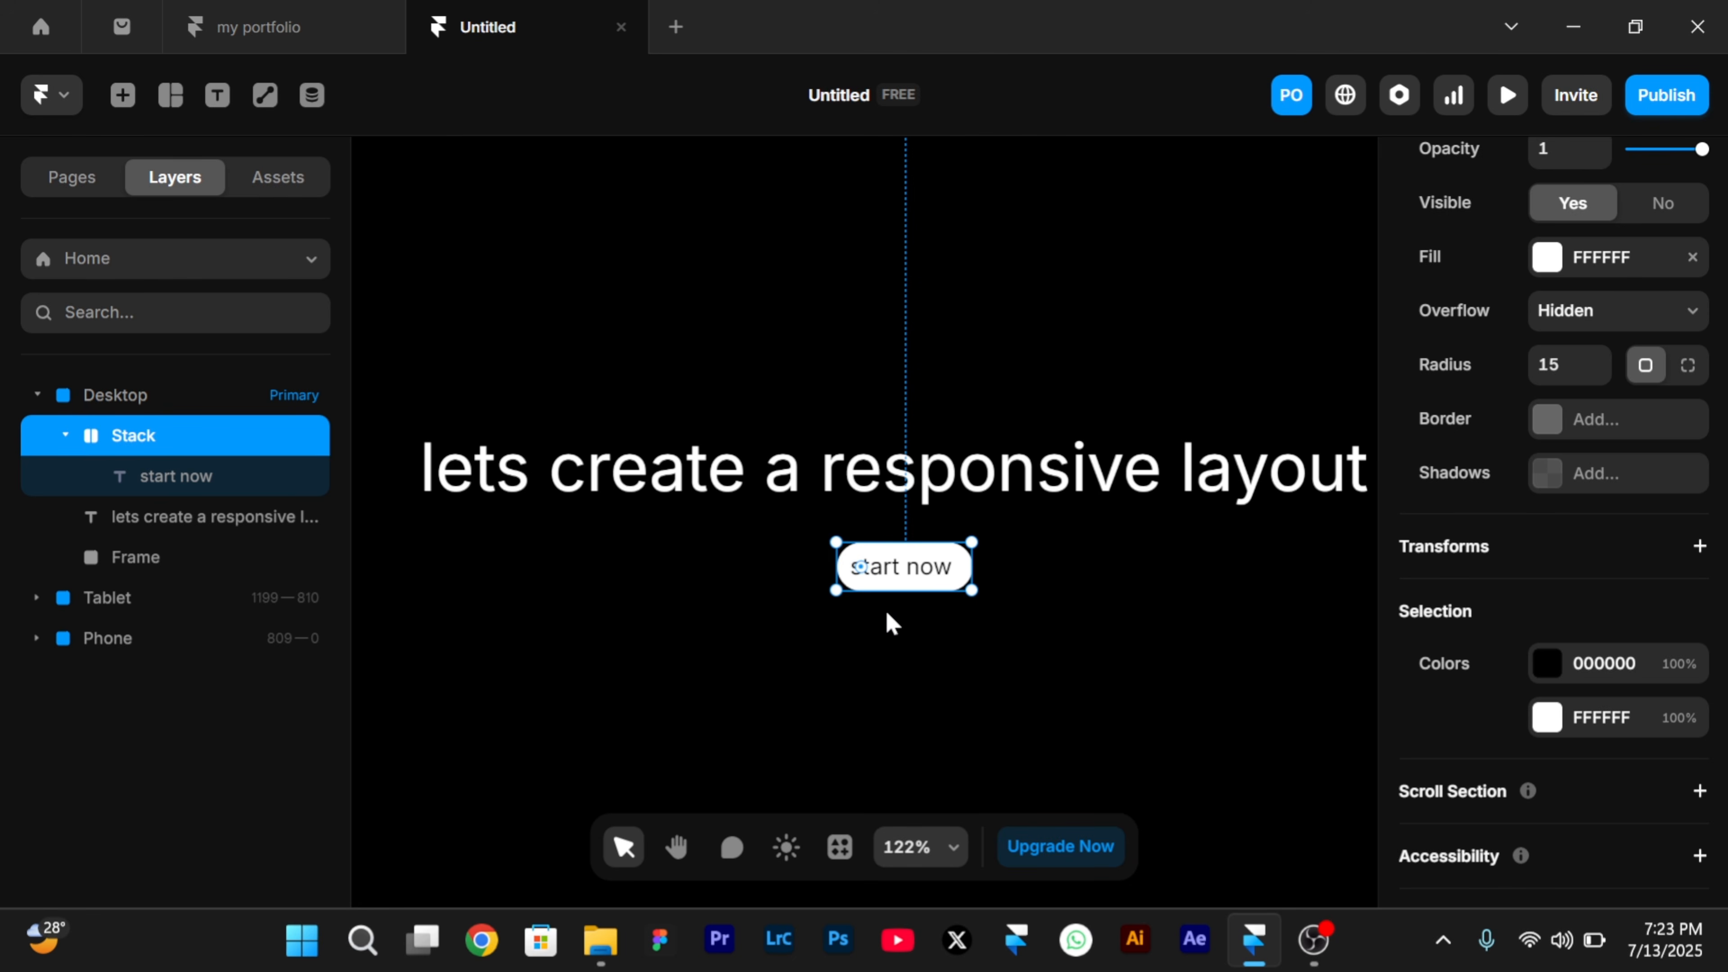
# - Shift the "start now" stack lower and place a duplicate of the heading between the original and the stack
pyautogui.scroll(-2, 891, 623)
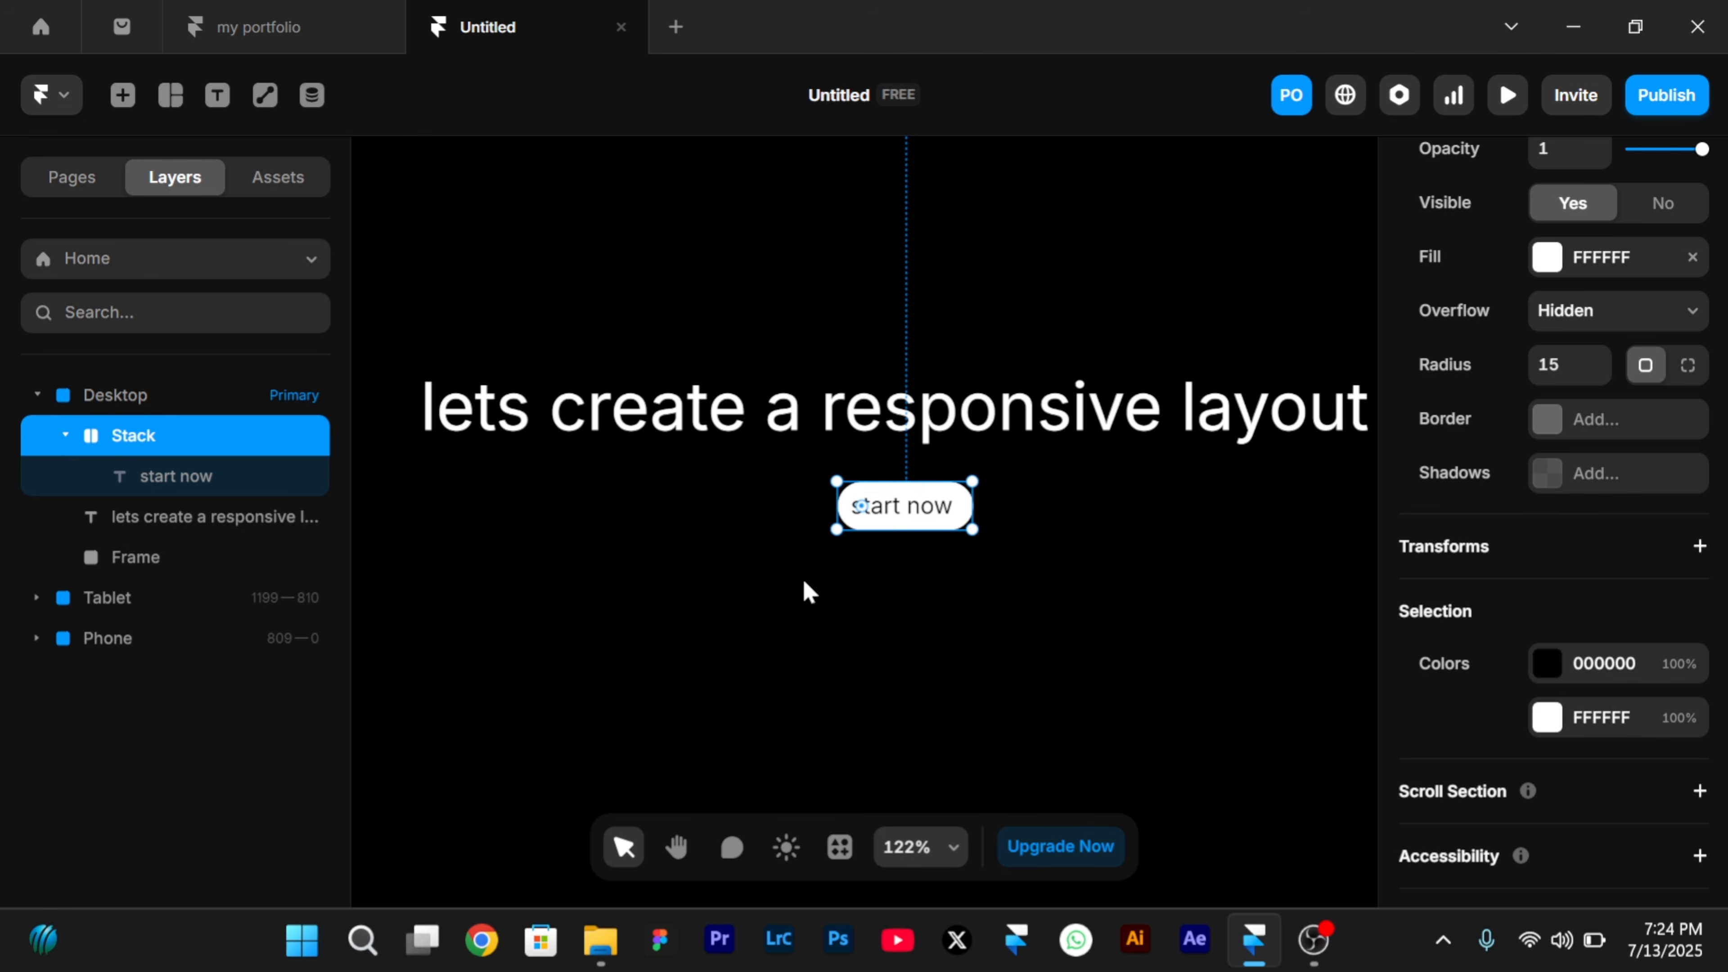
pyautogui.moveTo(888, 507); pyautogui.dragTo(895, 622)
pyautogui.click(824, 400)
pyautogui.hotkey('ctrl', 'd')
pyautogui.moveTo(822, 400); pyautogui.dragTo(823, 498)
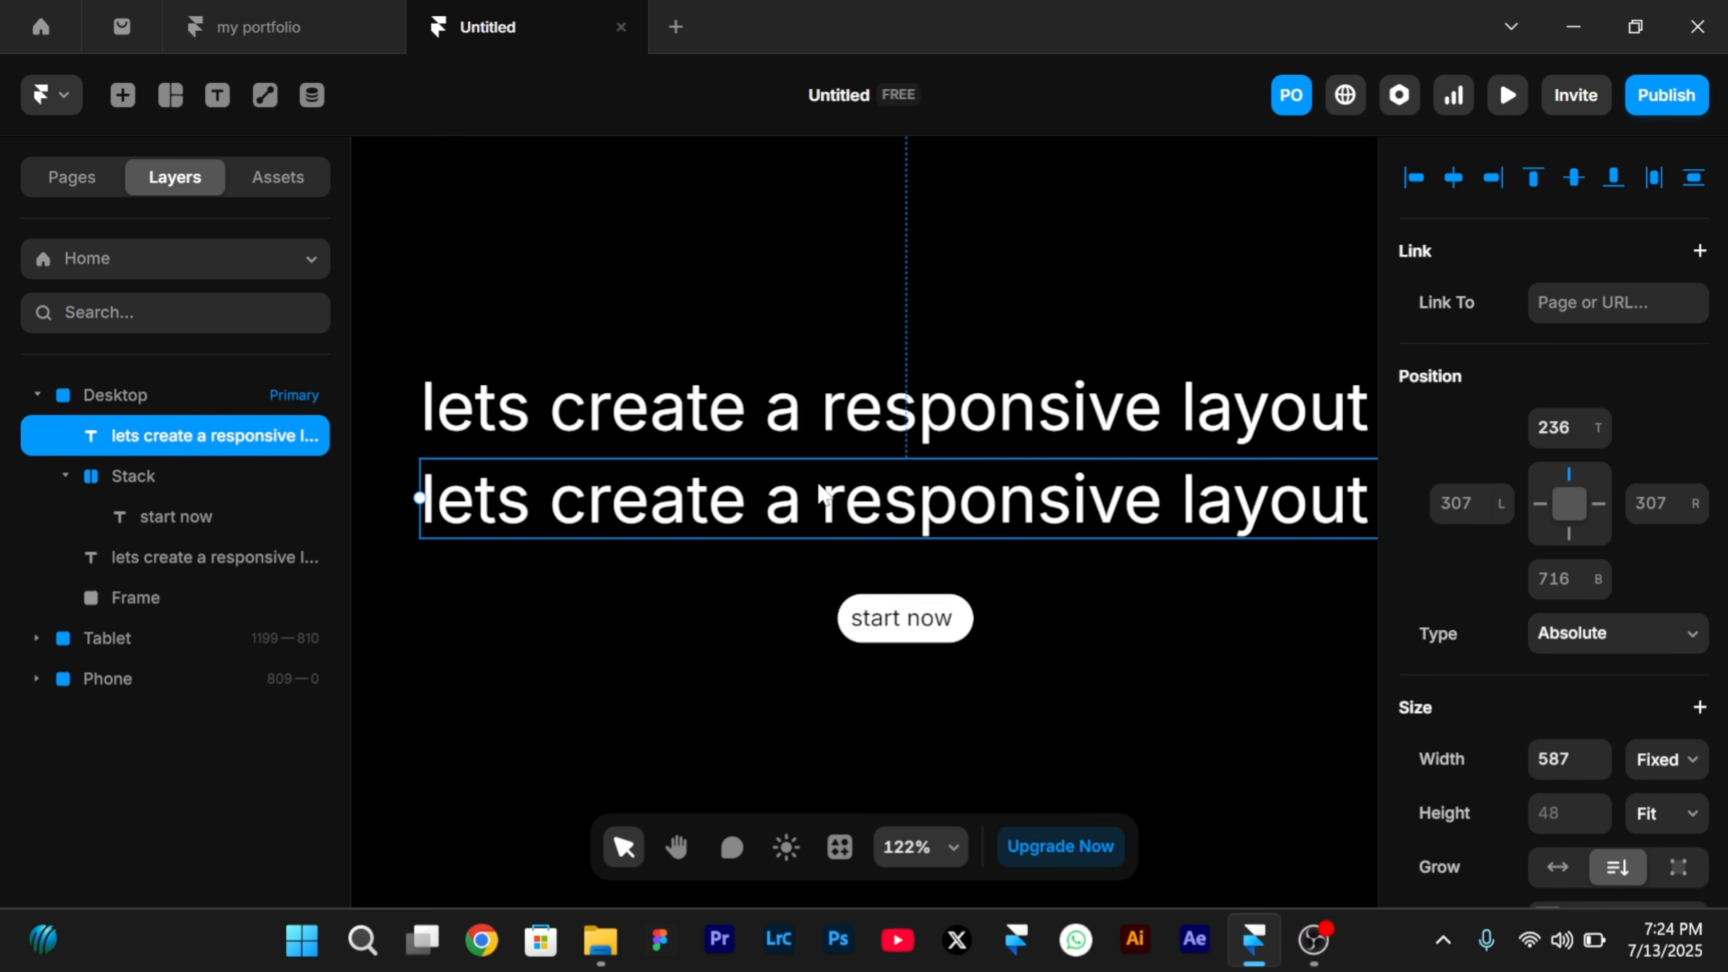
# - Lower the "start now" stack again and place a third copy of the heading above it
pyautogui.scroll(-3, 819, 485)
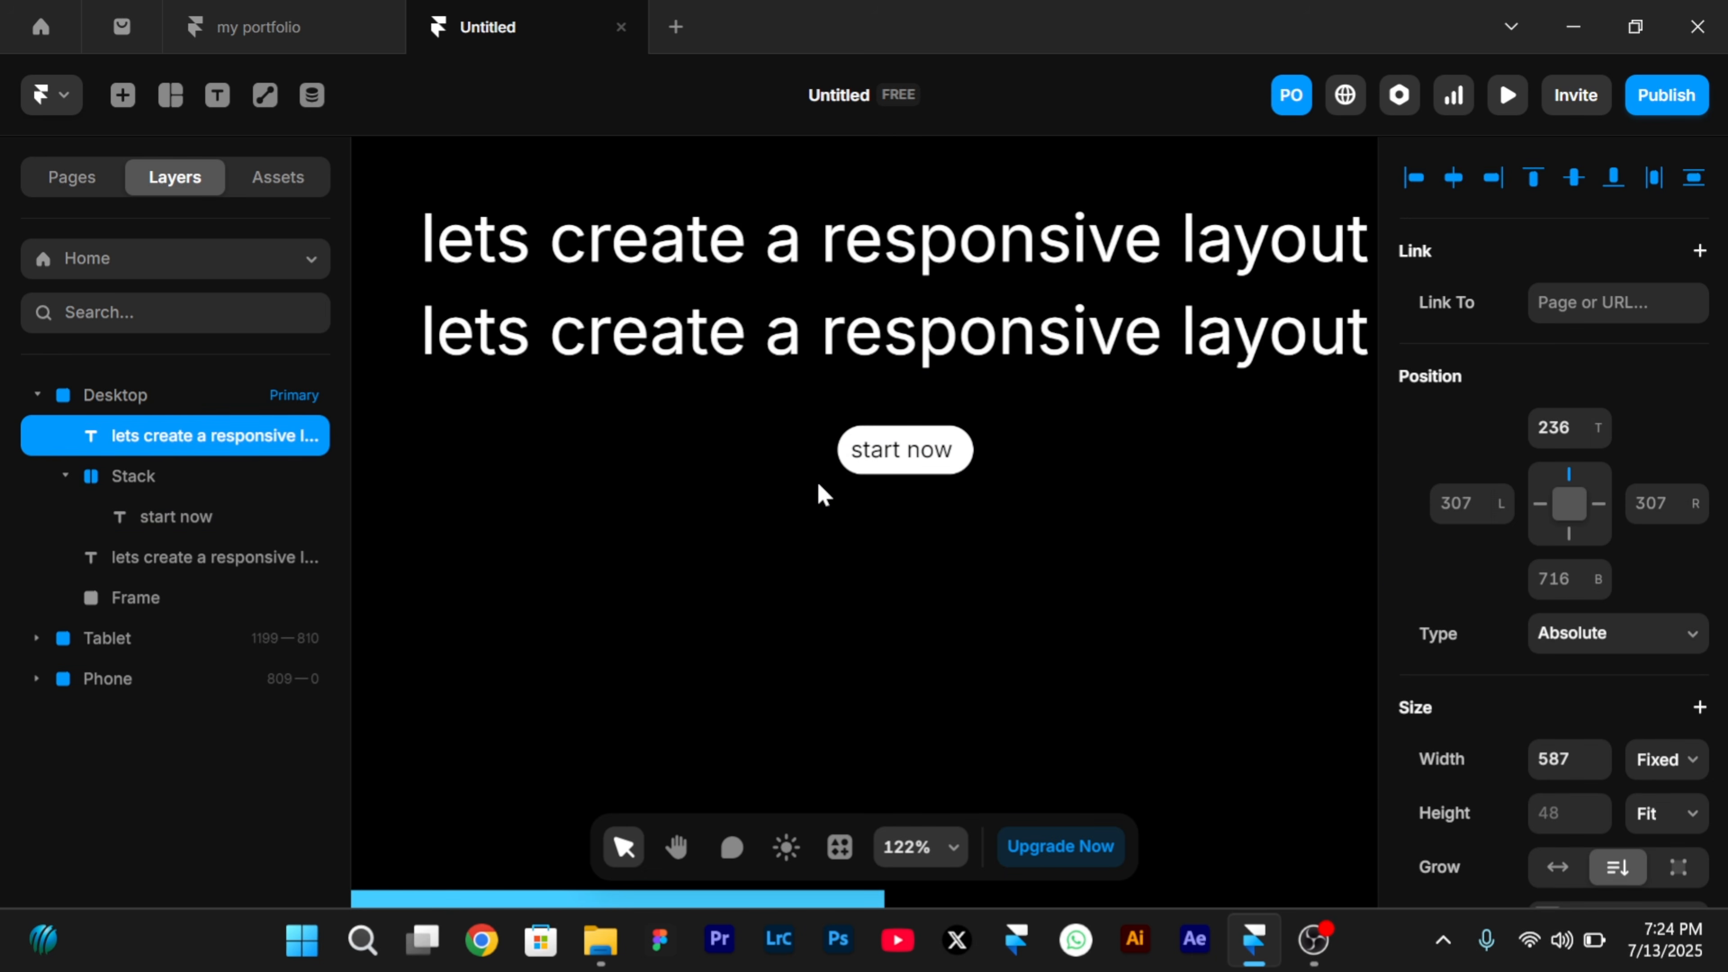
pyautogui.click(884, 438)
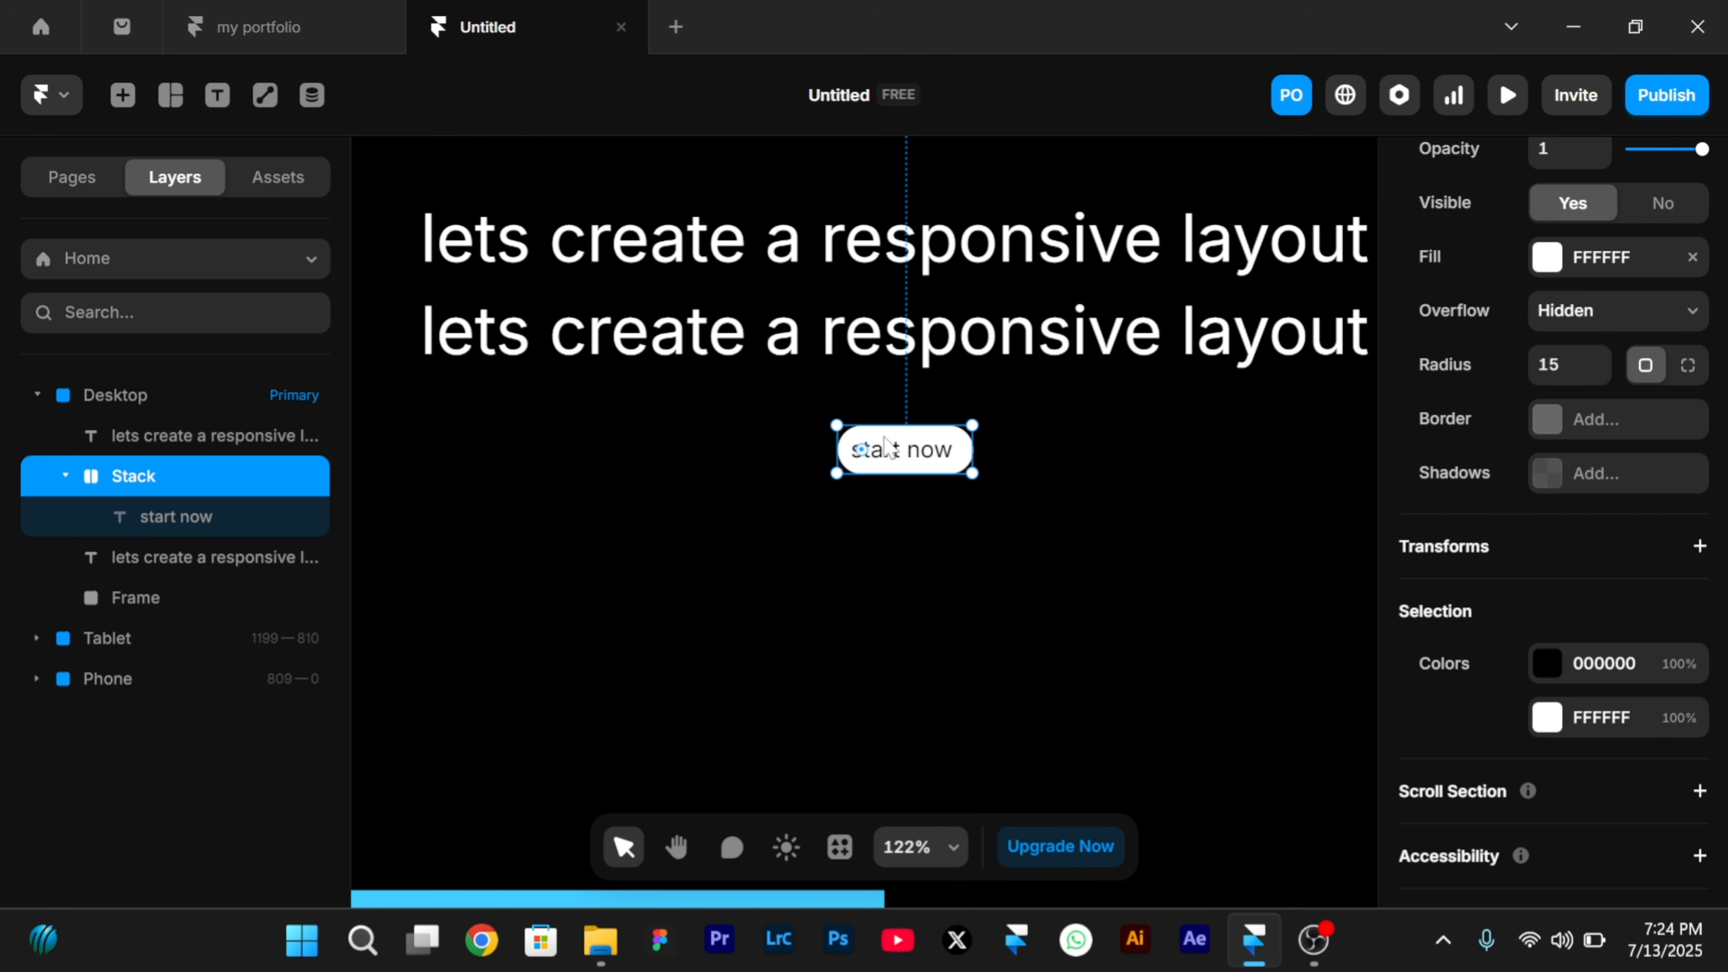
pyautogui.moveTo(884, 446); pyautogui.dragTo(883, 524)
pyautogui.click(881, 352)
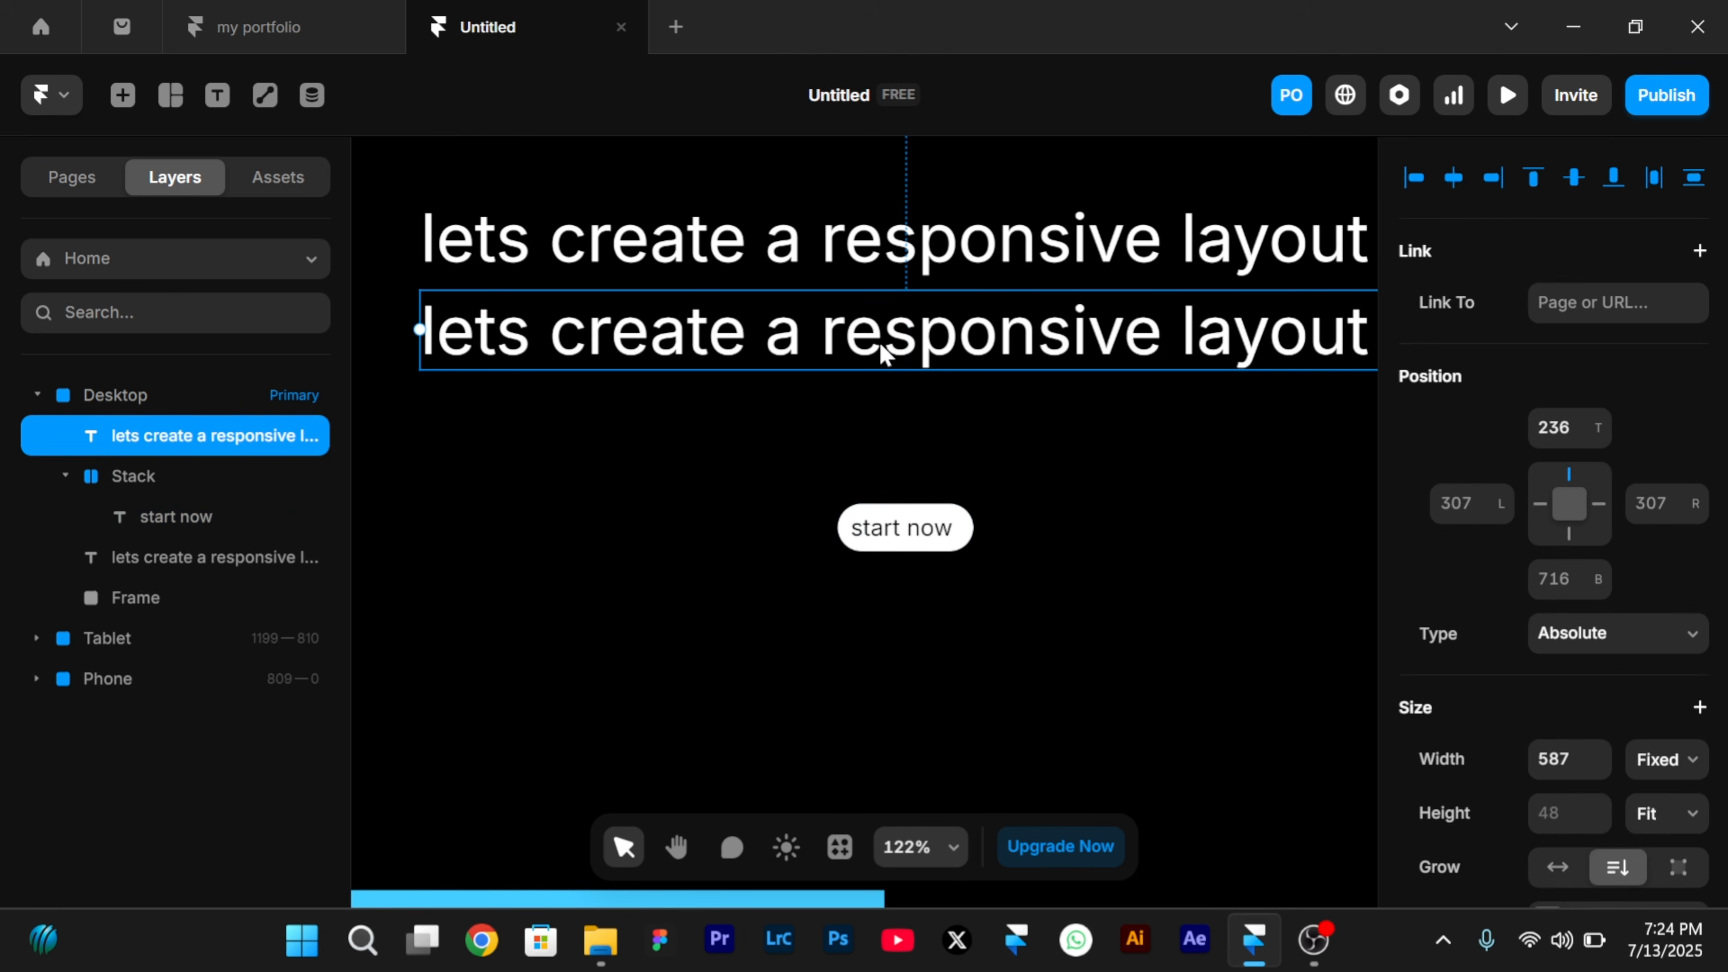
pyautogui.moveTo(880, 344); pyautogui.dragTo(887, 446)
# - Narrow the top heading's text box to about 366 wide so its text wraps
pyautogui.scroll(-2, 857, 524)
pyautogui.click(1143, 494)
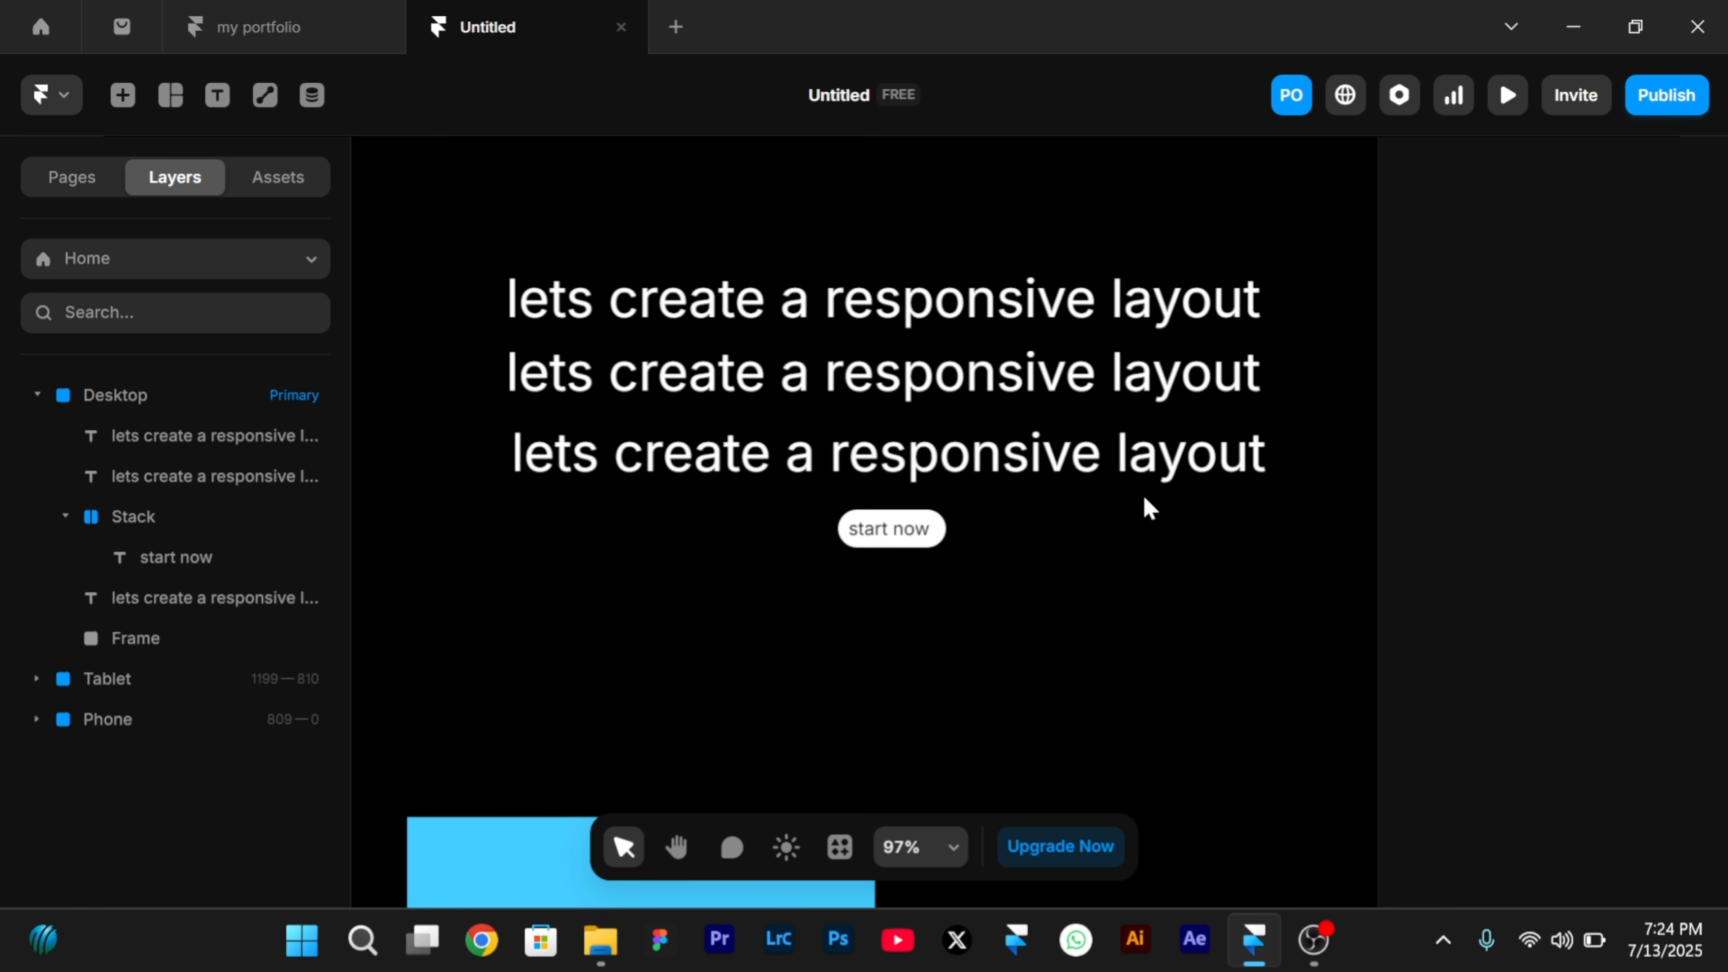
pyautogui.click(1203, 318)
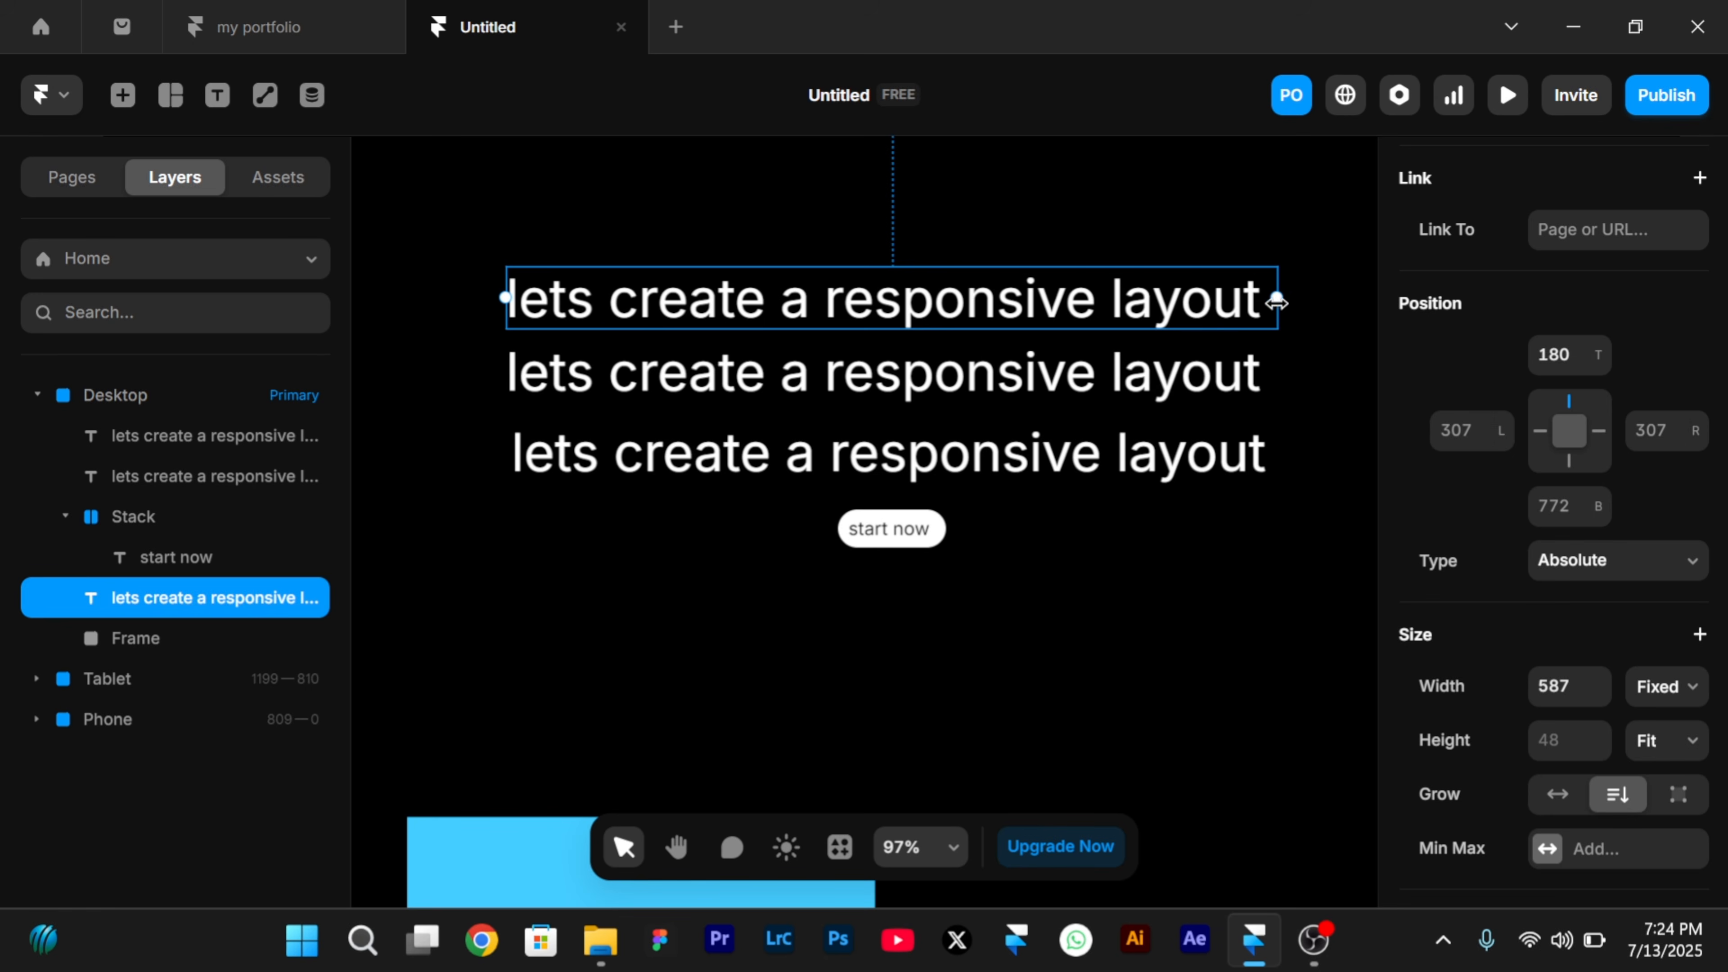
pyautogui.moveTo(1278, 297); pyautogui.dragTo(988, 331)
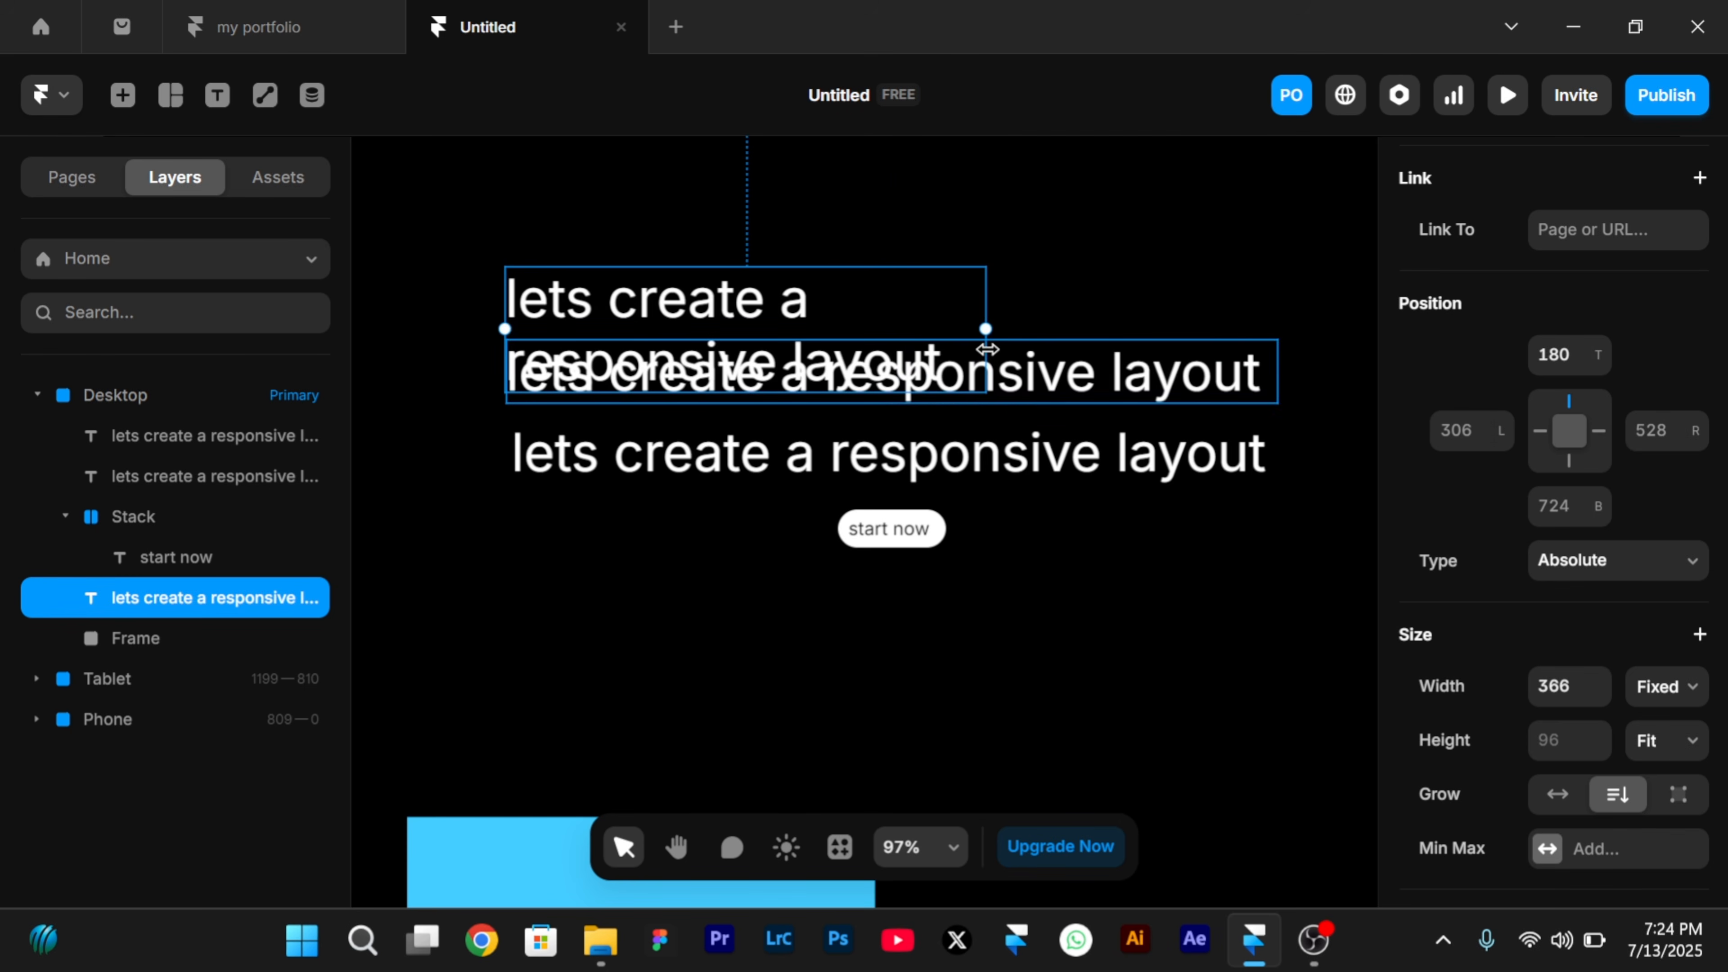
# - Move the two lower headings and the "start now" stack down together until they clear the wrapped top heading
pyautogui.click(1191, 378)
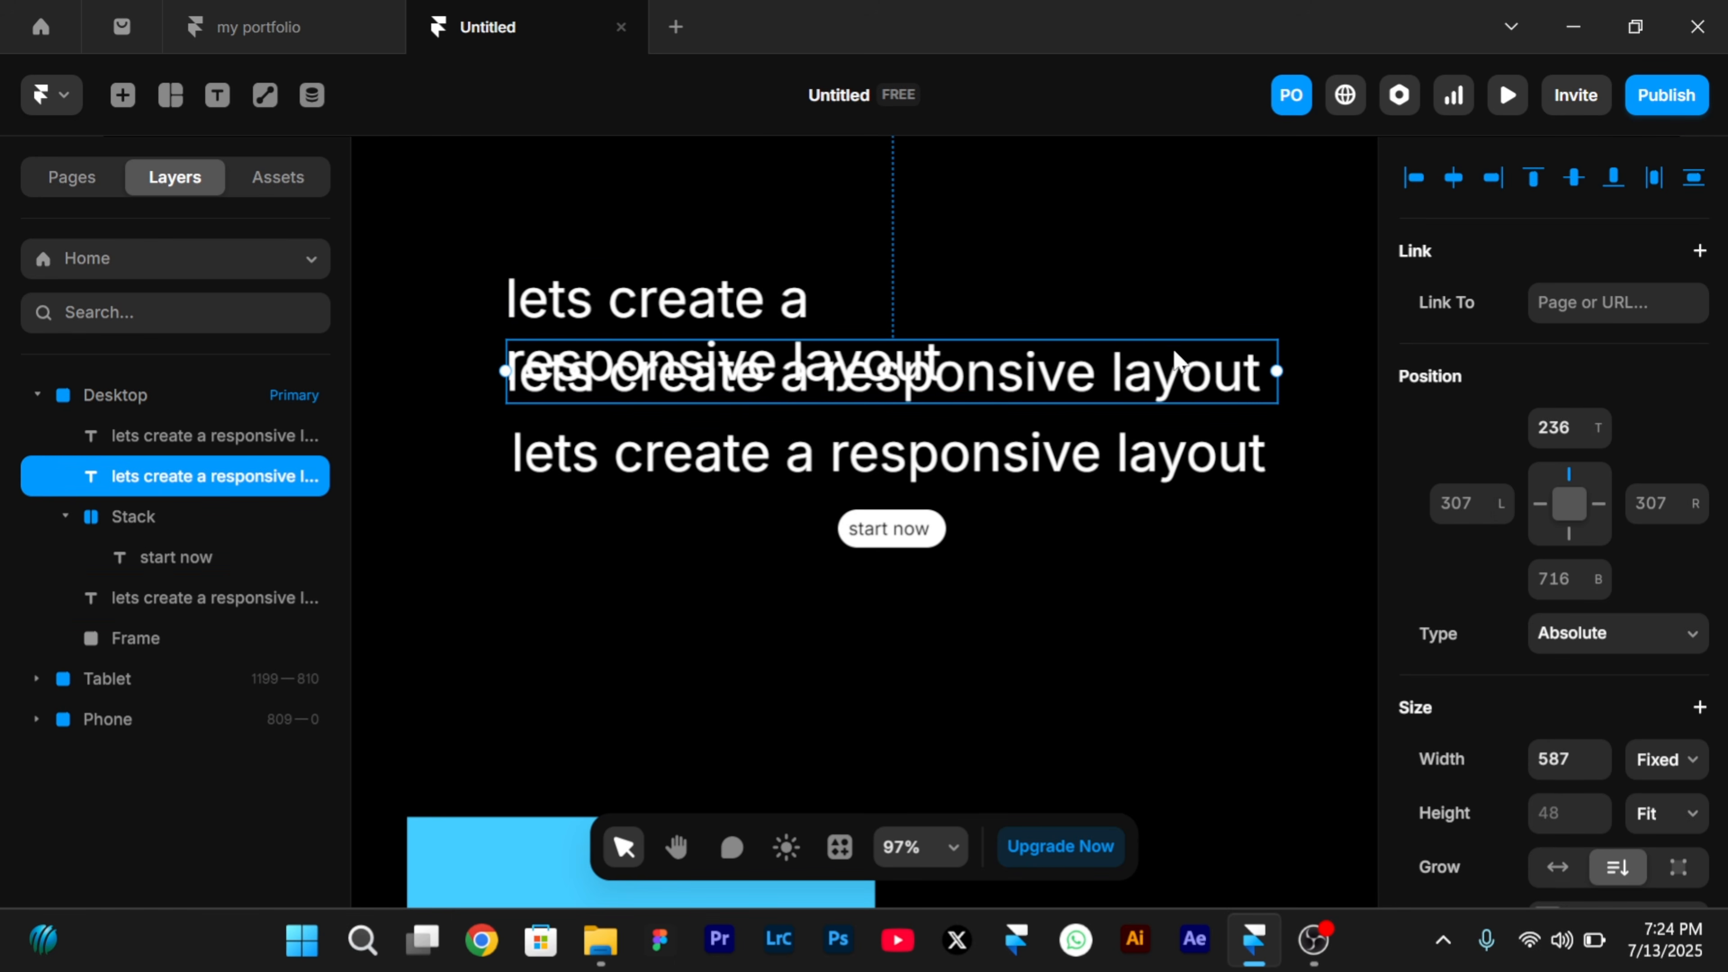
pyautogui.keyDown('shift'); pyautogui.click(1170, 468); pyautogui.keyUp('shift')
pyautogui.keyDown('shift'); pyautogui.click(933, 515); pyautogui.keyUp('shift')
pyautogui.press('Down')
pyautogui.press('Down')
pyautogui.press('Down')
pyautogui.press('Down')
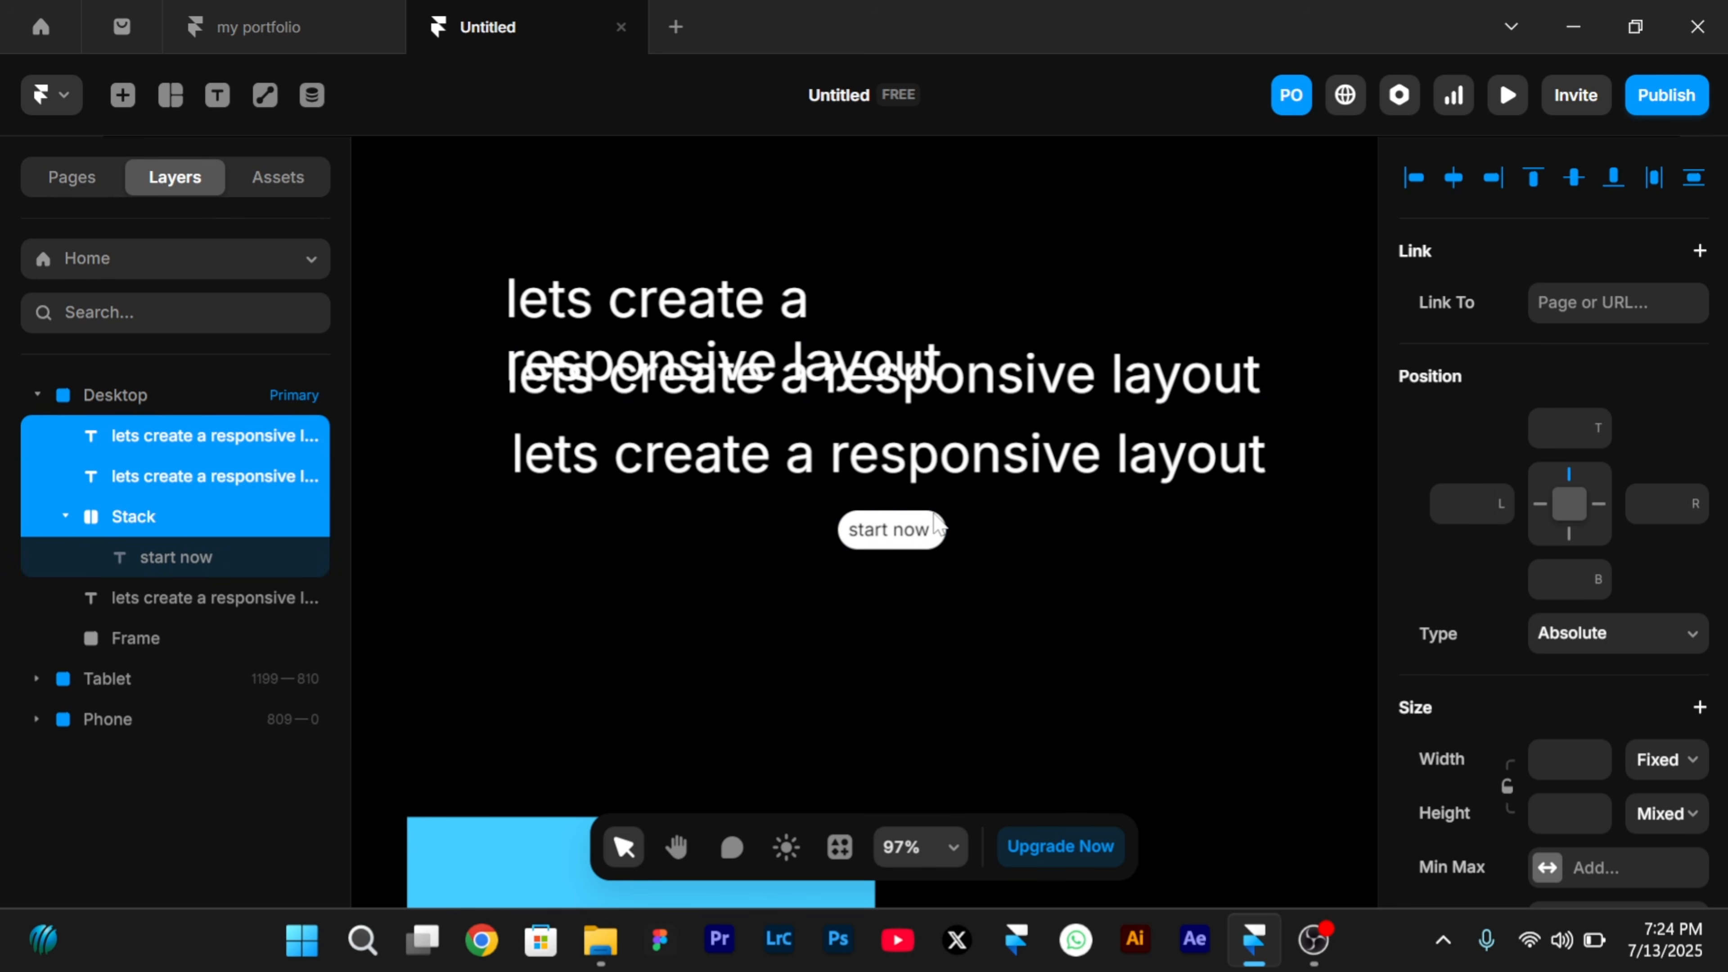
pyautogui.press('Down')
pyautogui.press('Down')
pyautogui.press('Down')
pyautogui.press('Down')
pyautogui.press('Down')
pyautogui.press('Down')
pyautogui.press('Down')
pyautogui.press('Down')
pyautogui.press('Down')
pyautogui.press('Down')
pyautogui.press('Down')
pyautogui.press('Down')
pyautogui.press('Down')
pyautogui.press('Down')
pyautogui.press('Down')
pyautogui.press('Down')
pyautogui.press('Down')
pyautogui.press('Down')
pyautogui.press('Down')
pyautogui.press('Down')
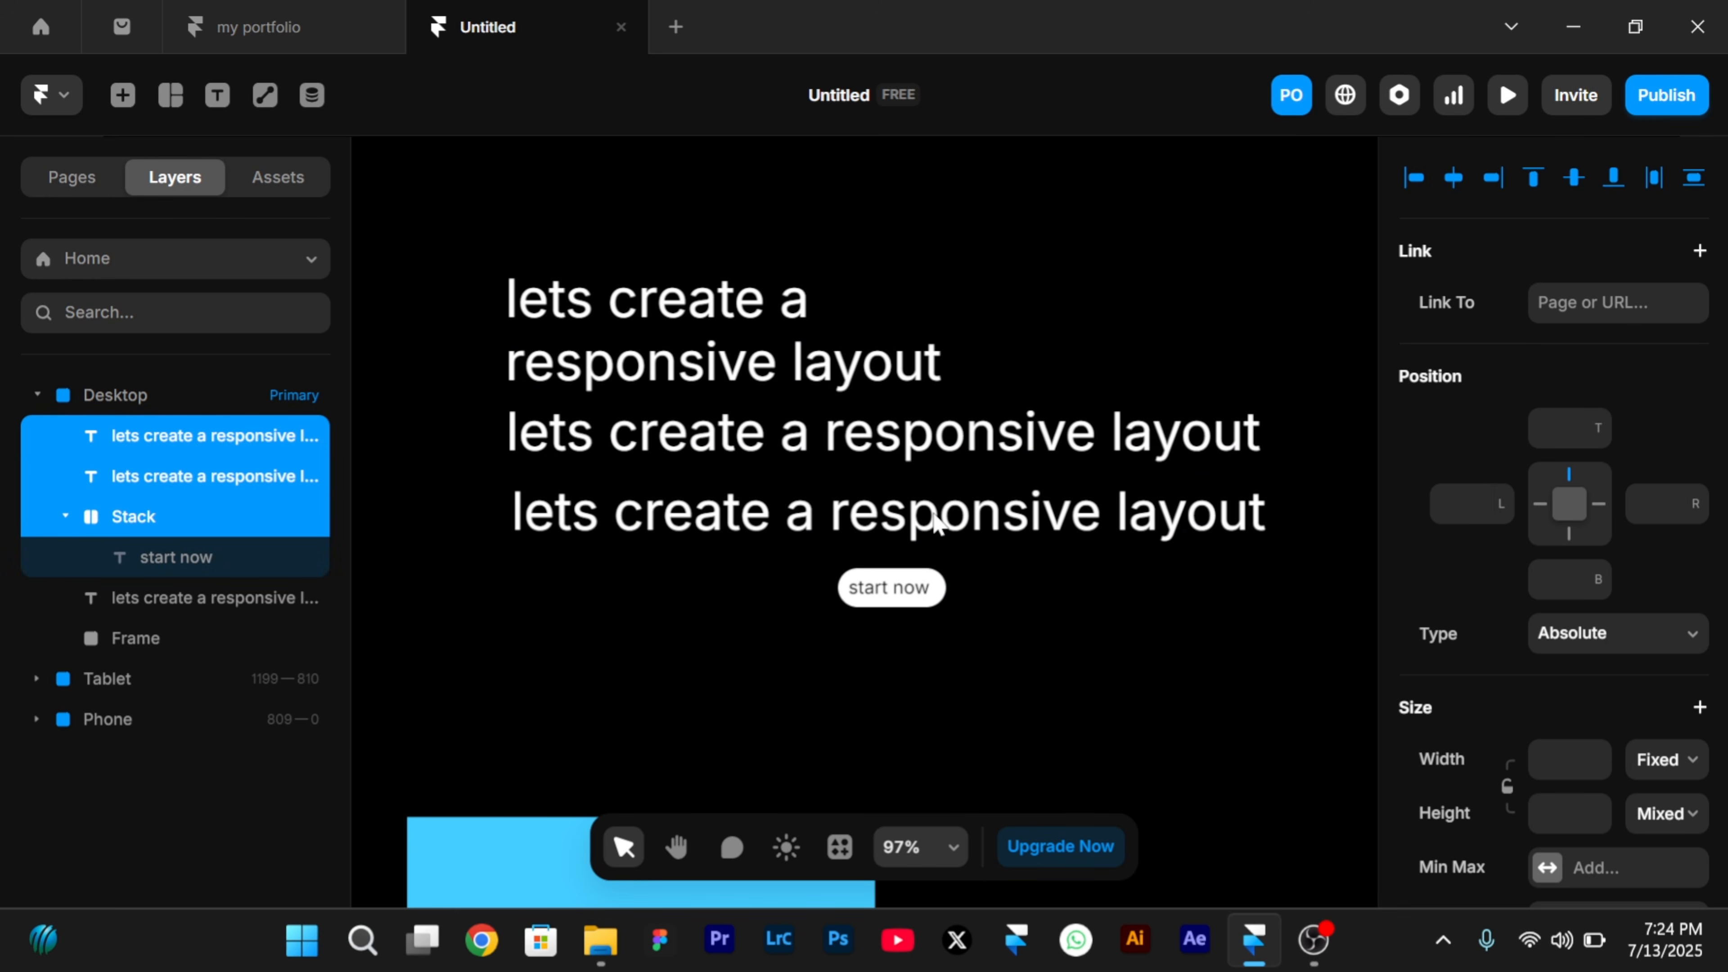
# - Show the position type options for the selected headings and "start now" stack
pyautogui.scroll(-2, 936, 521)
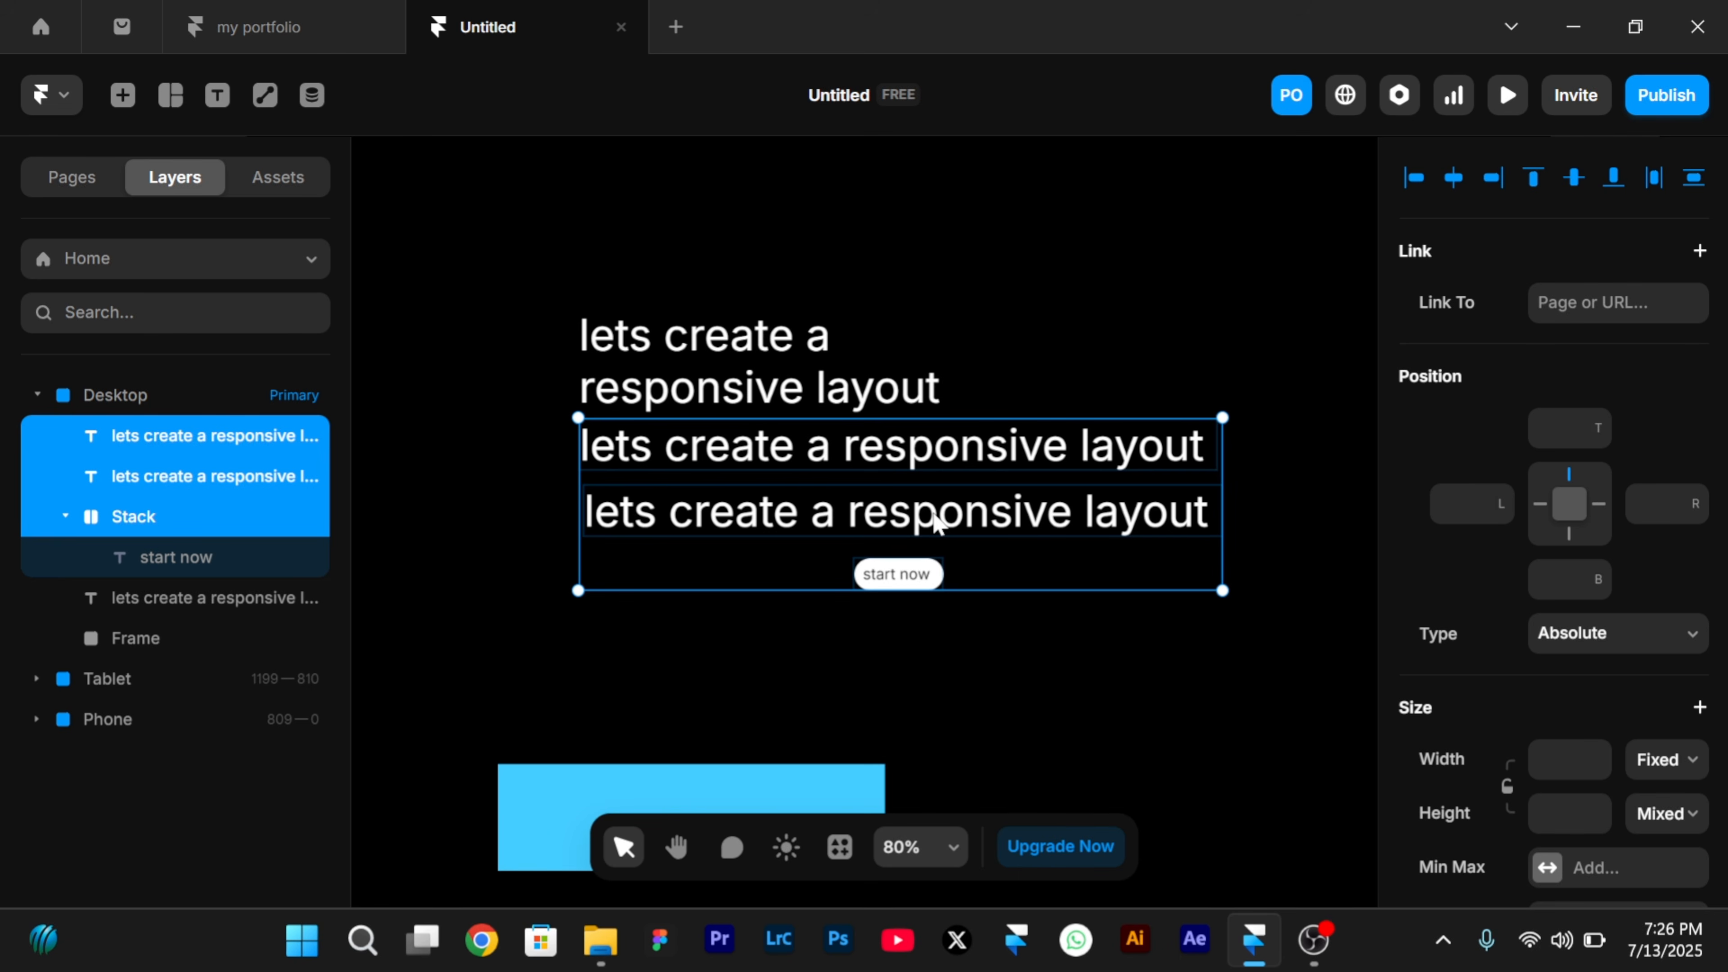
pyautogui.scroll(-3, 938, 522)
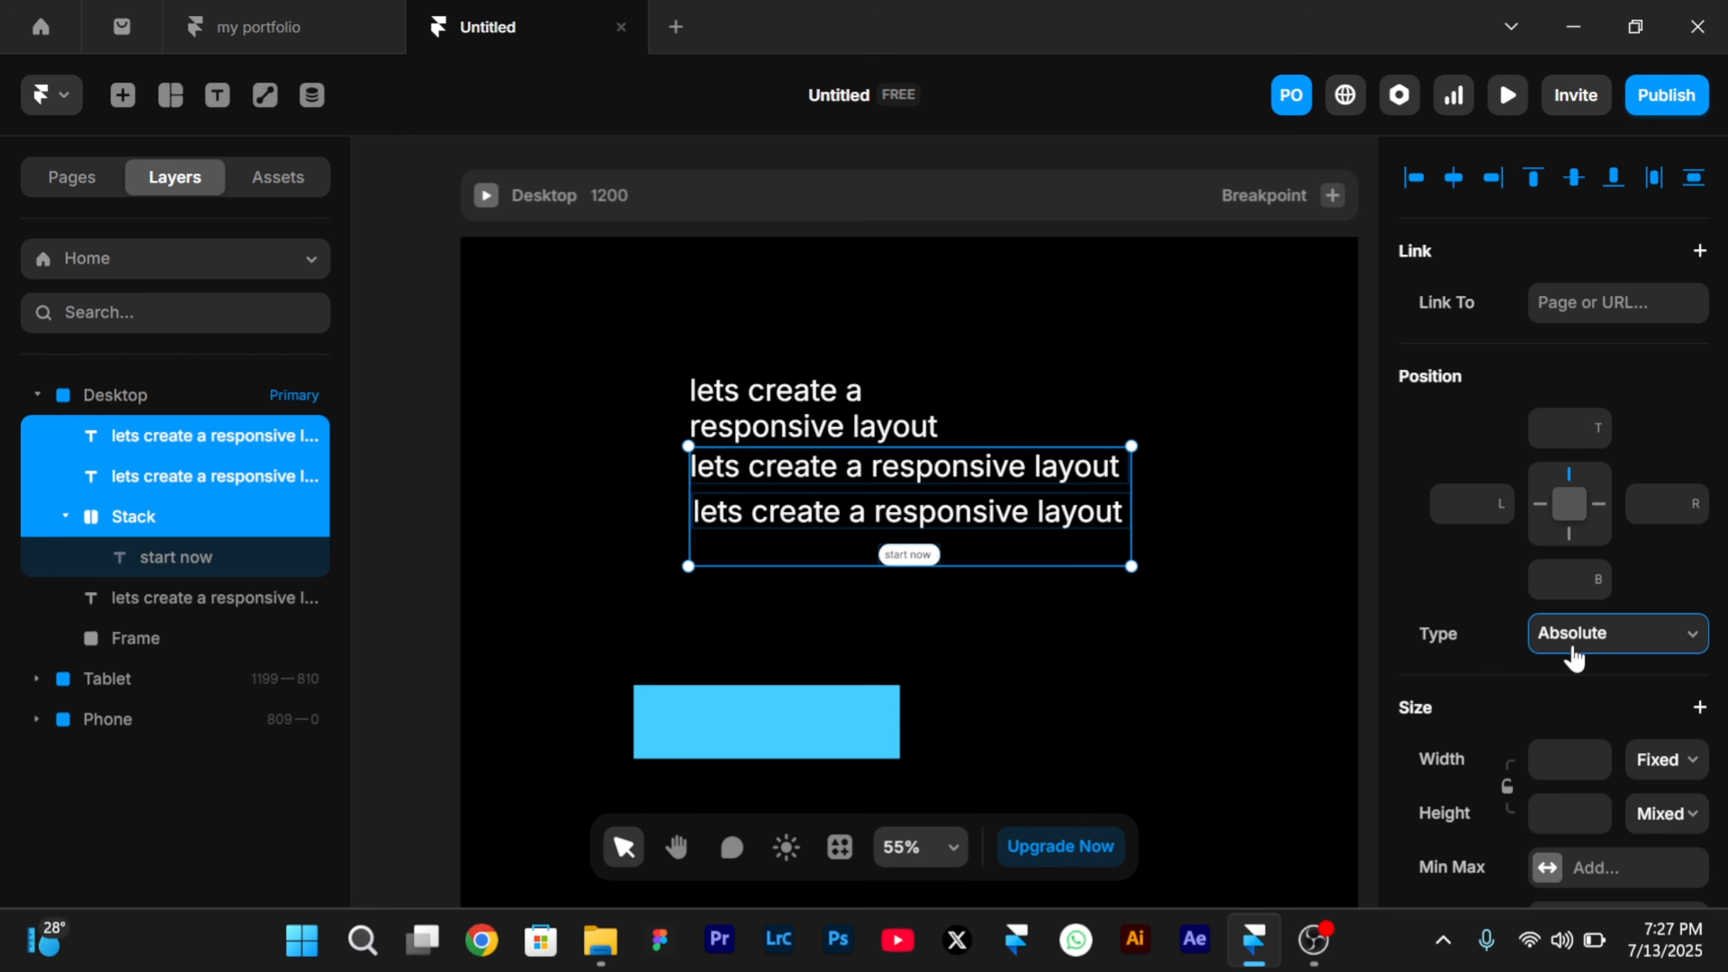
pyautogui.click(1548, 643)
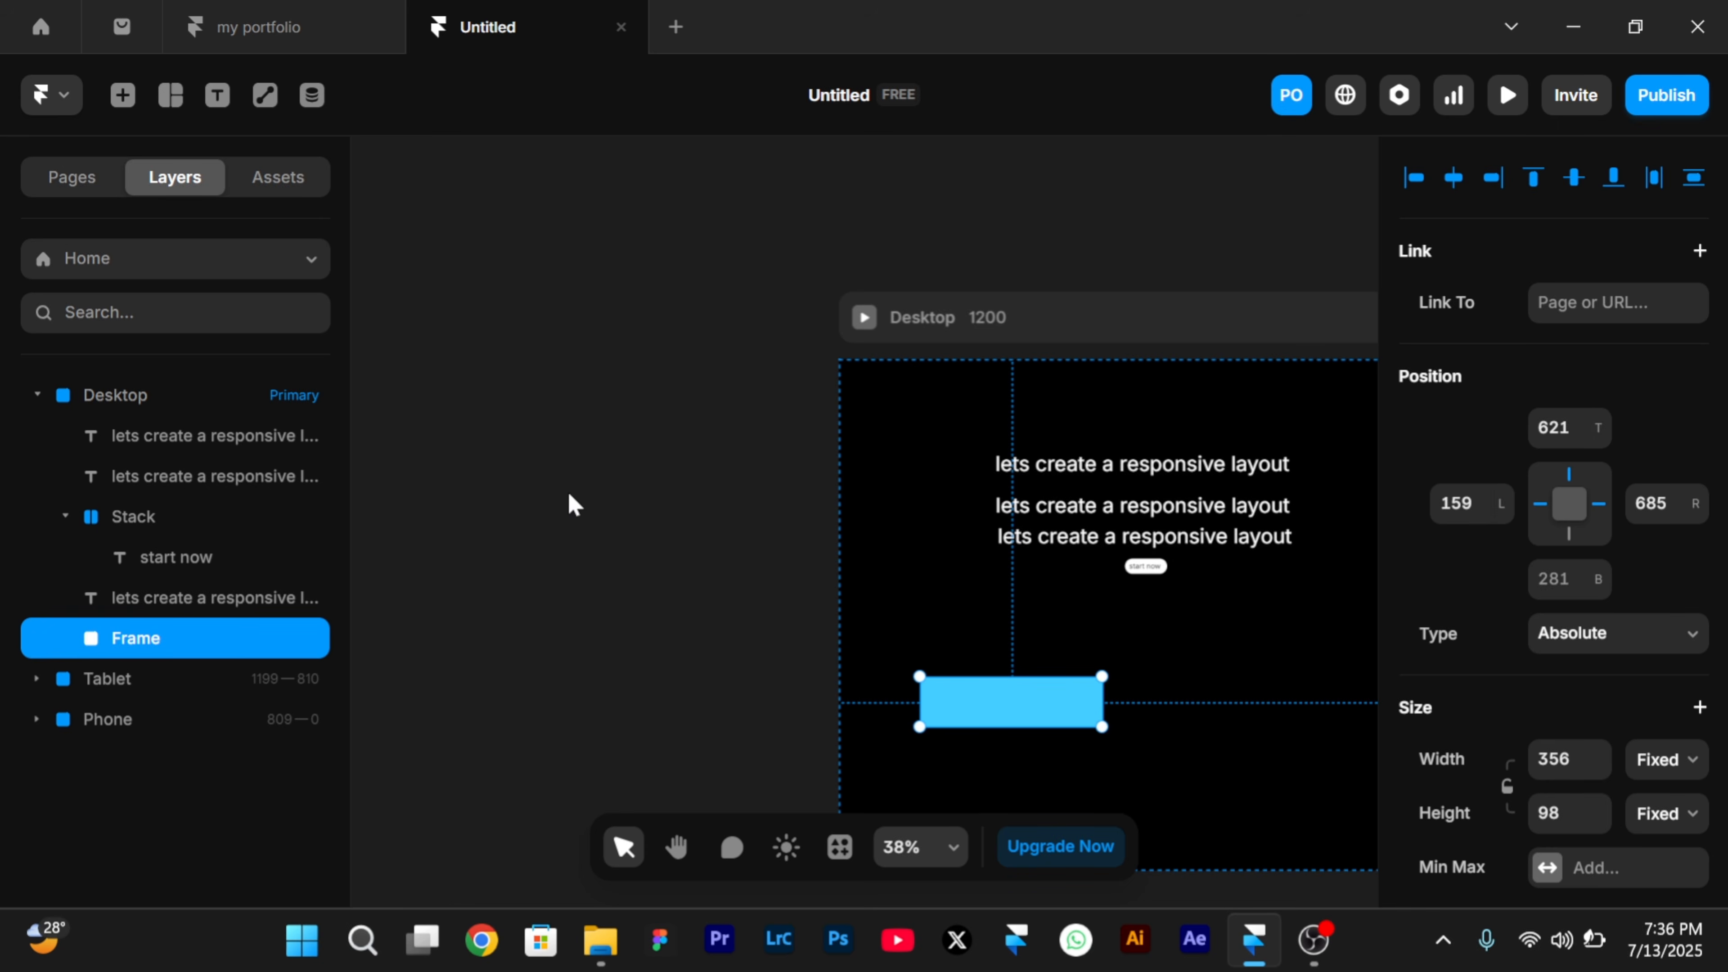
# - Draw a frame about 200 by 233 on the empty canvas beside the Desktop breakpoint and place a duplicate to its right
pyautogui.scroll(5, 568, 495)
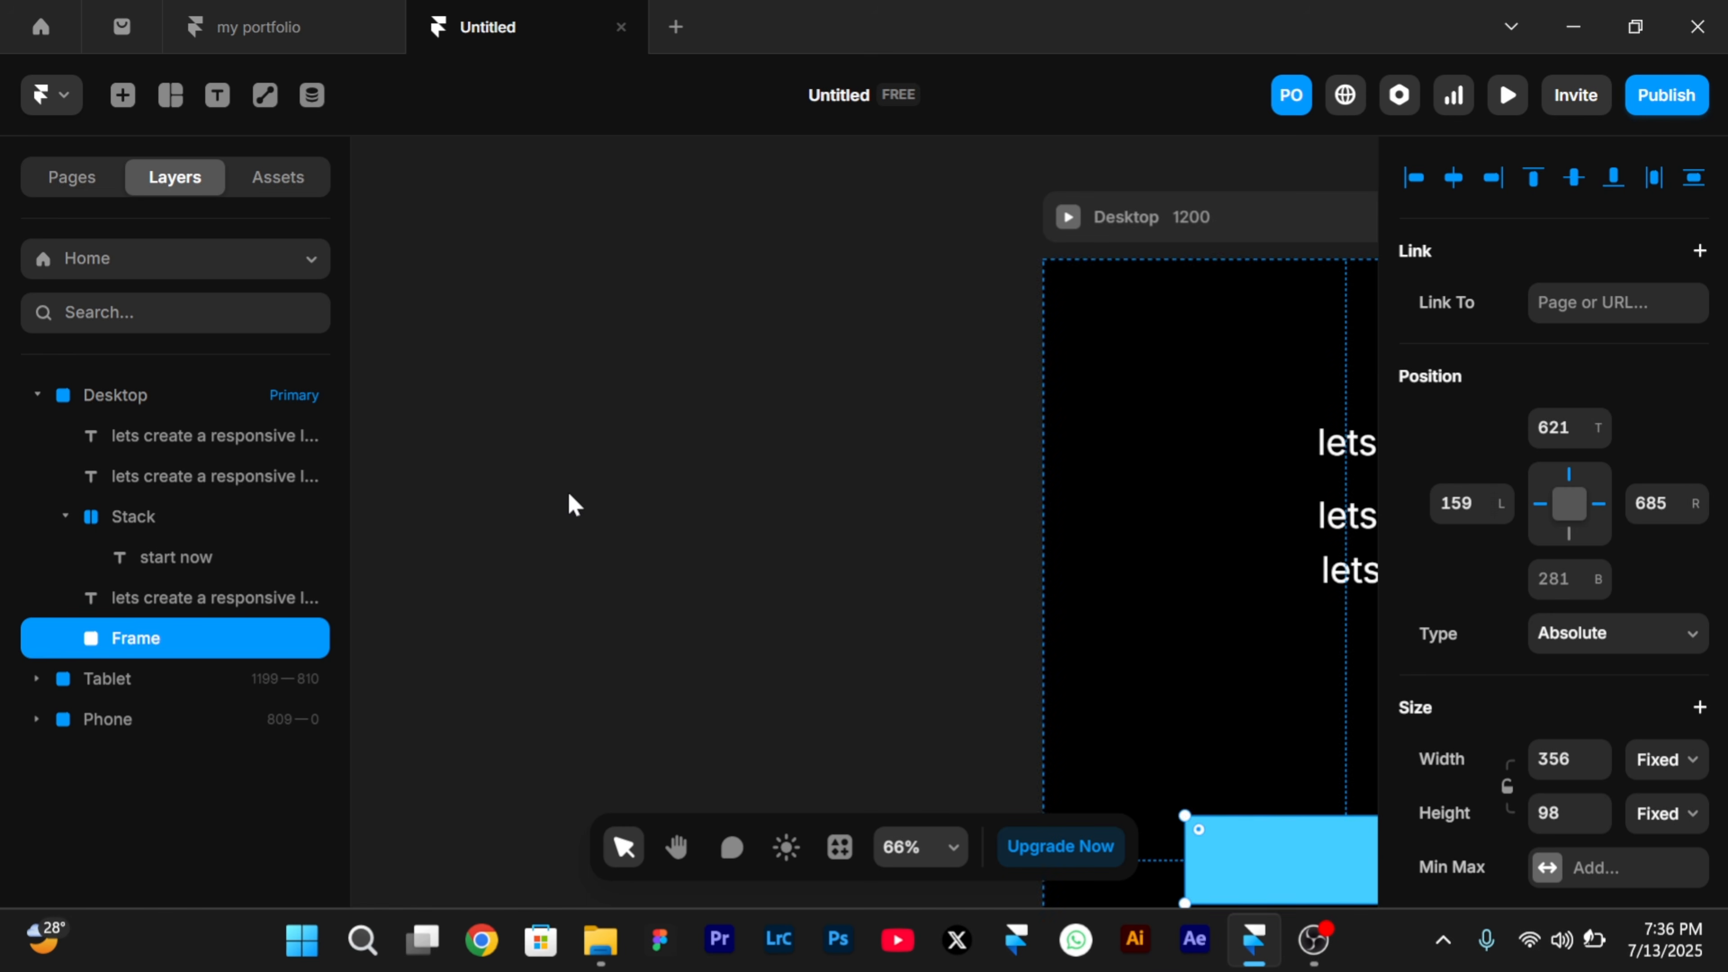
pyautogui.press('f')
pyautogui.moveTo(410, 332); pyautogui.dragTo(588, 539)
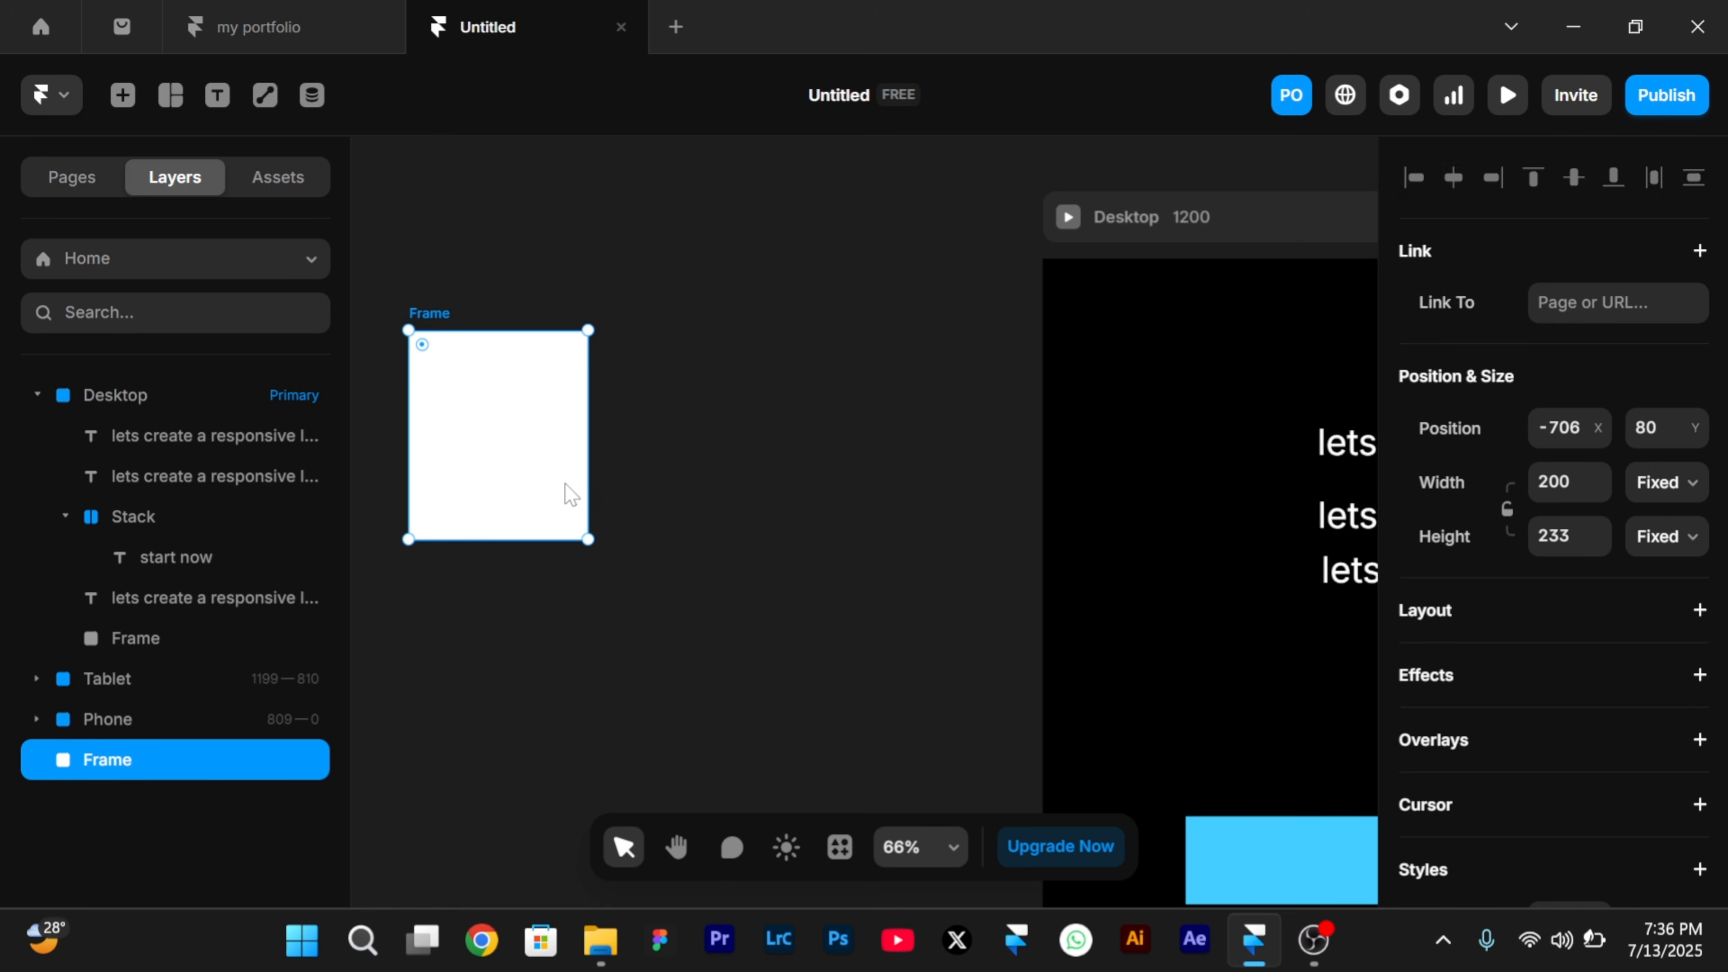
pyautogui.moveTo(529, 454); pyautogui.dragTo(752, 456)
pyautogui.click(488, 431)
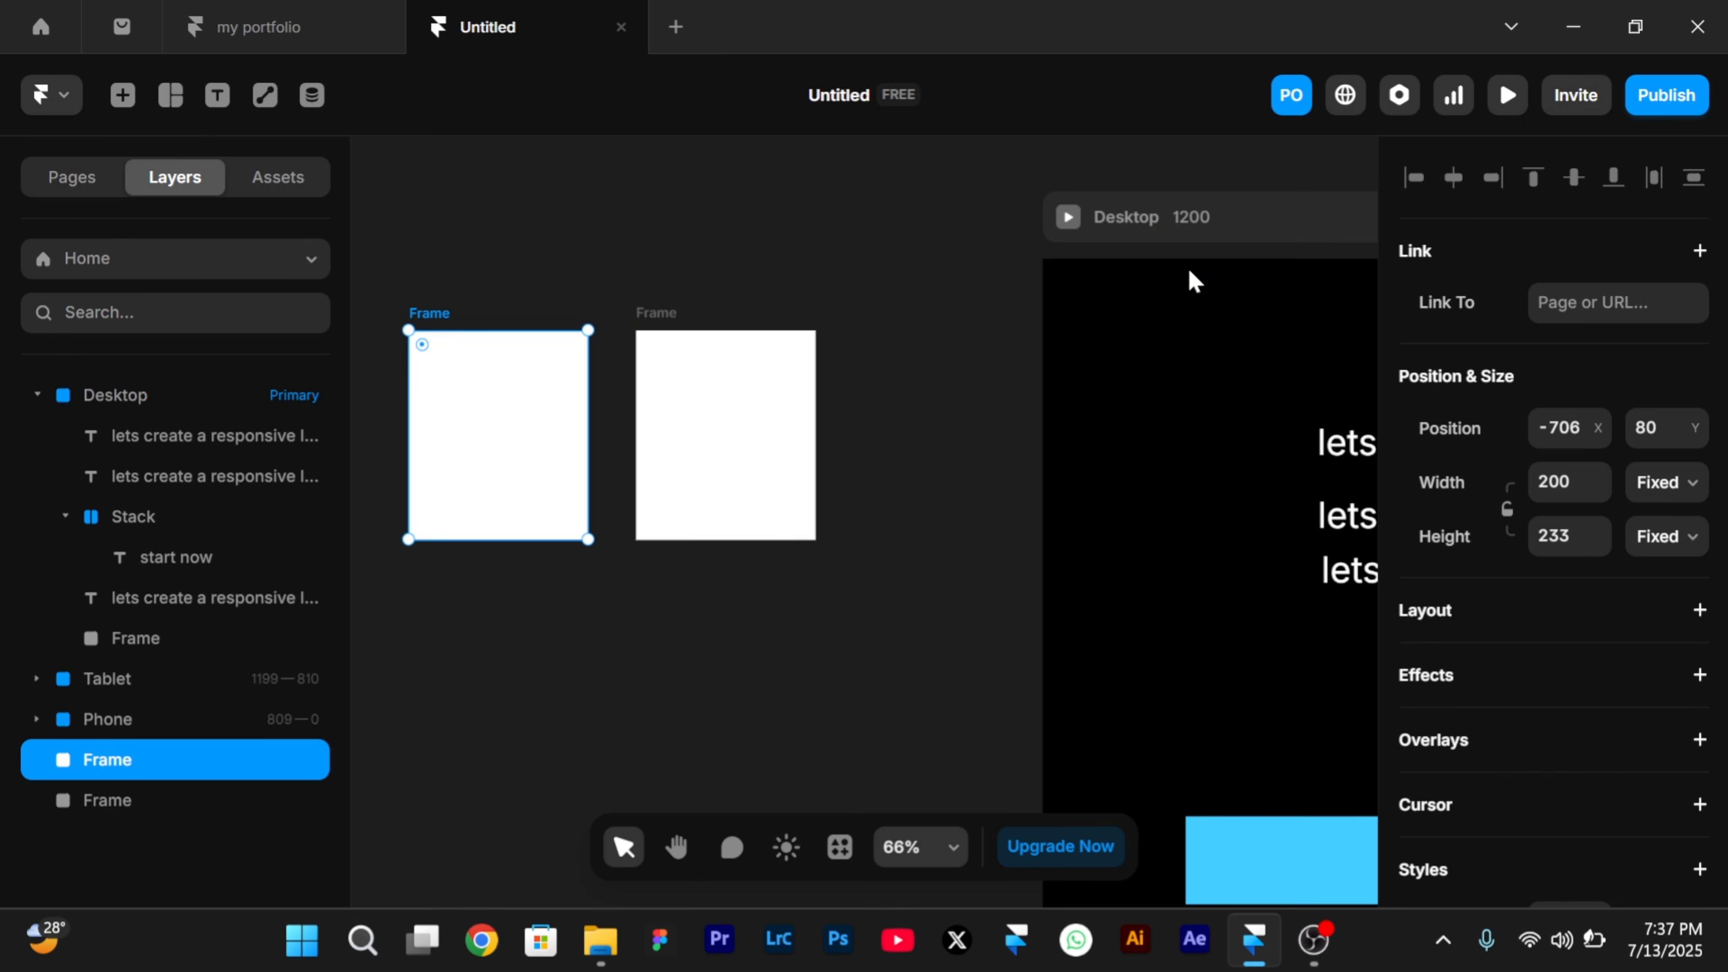
# - Turn the right-hand white frame into a stack by adding a layout to it
pyautogui.hscroll(1, 1189, 272)
pyautogui.scroll(-3, 1191, 278)
pyautogui.scroll(5, 831, 303)
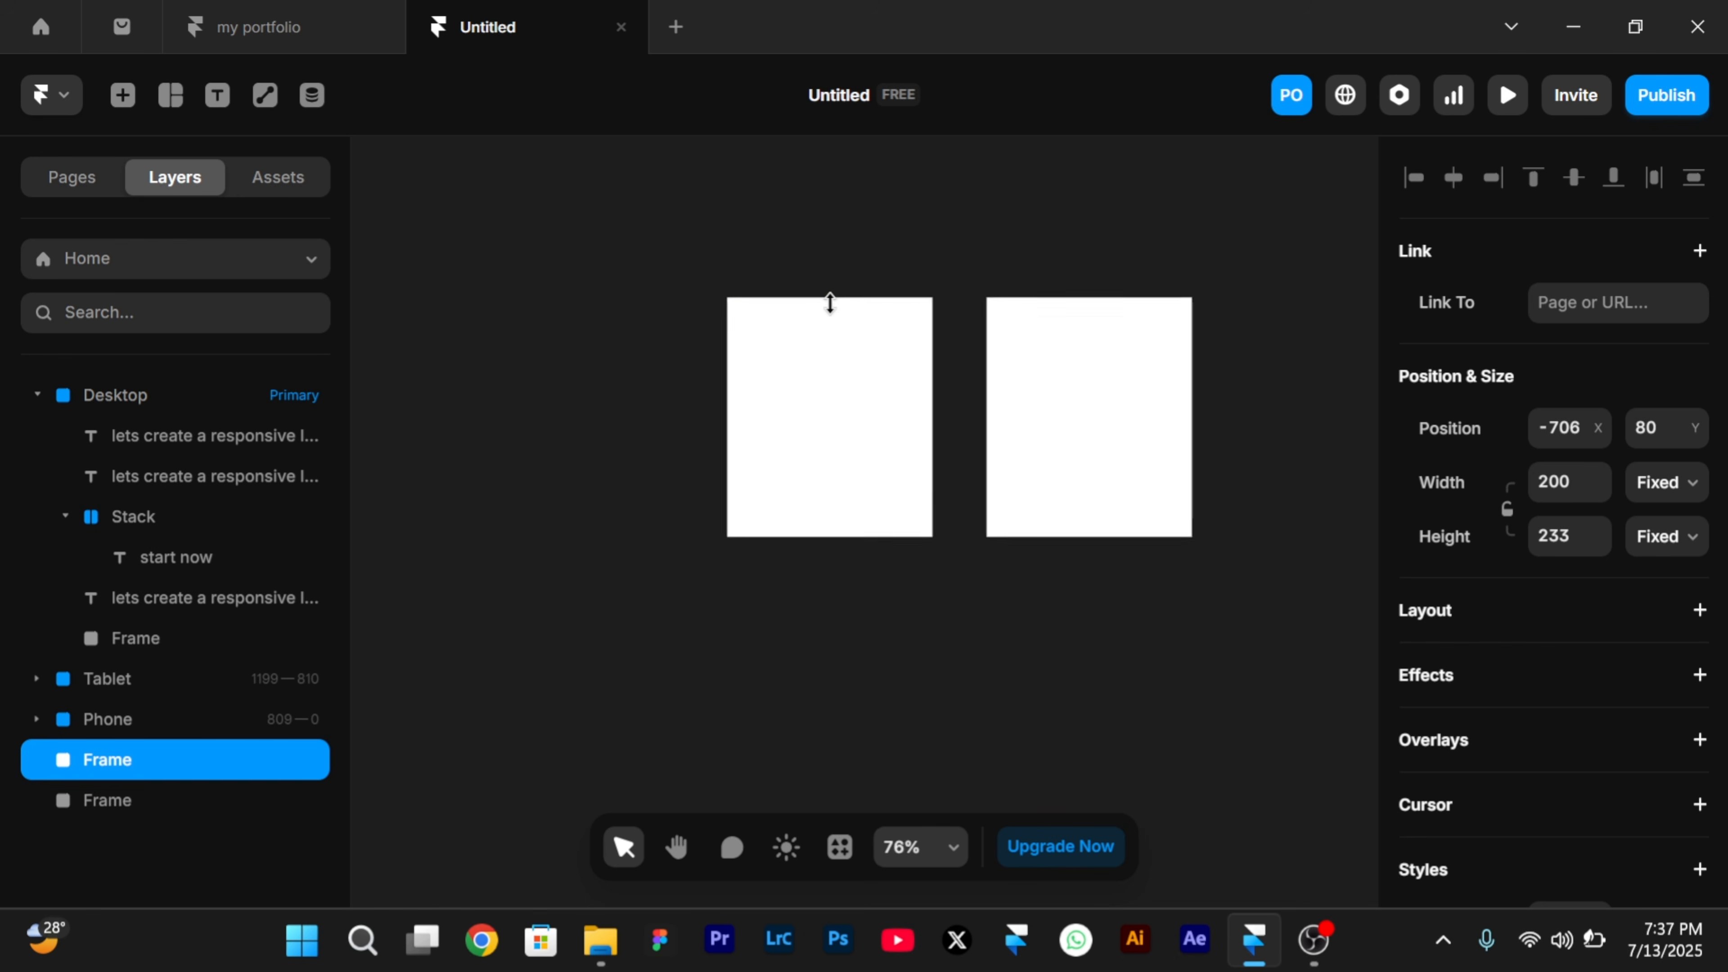
pyautogui.click(1119, 382)
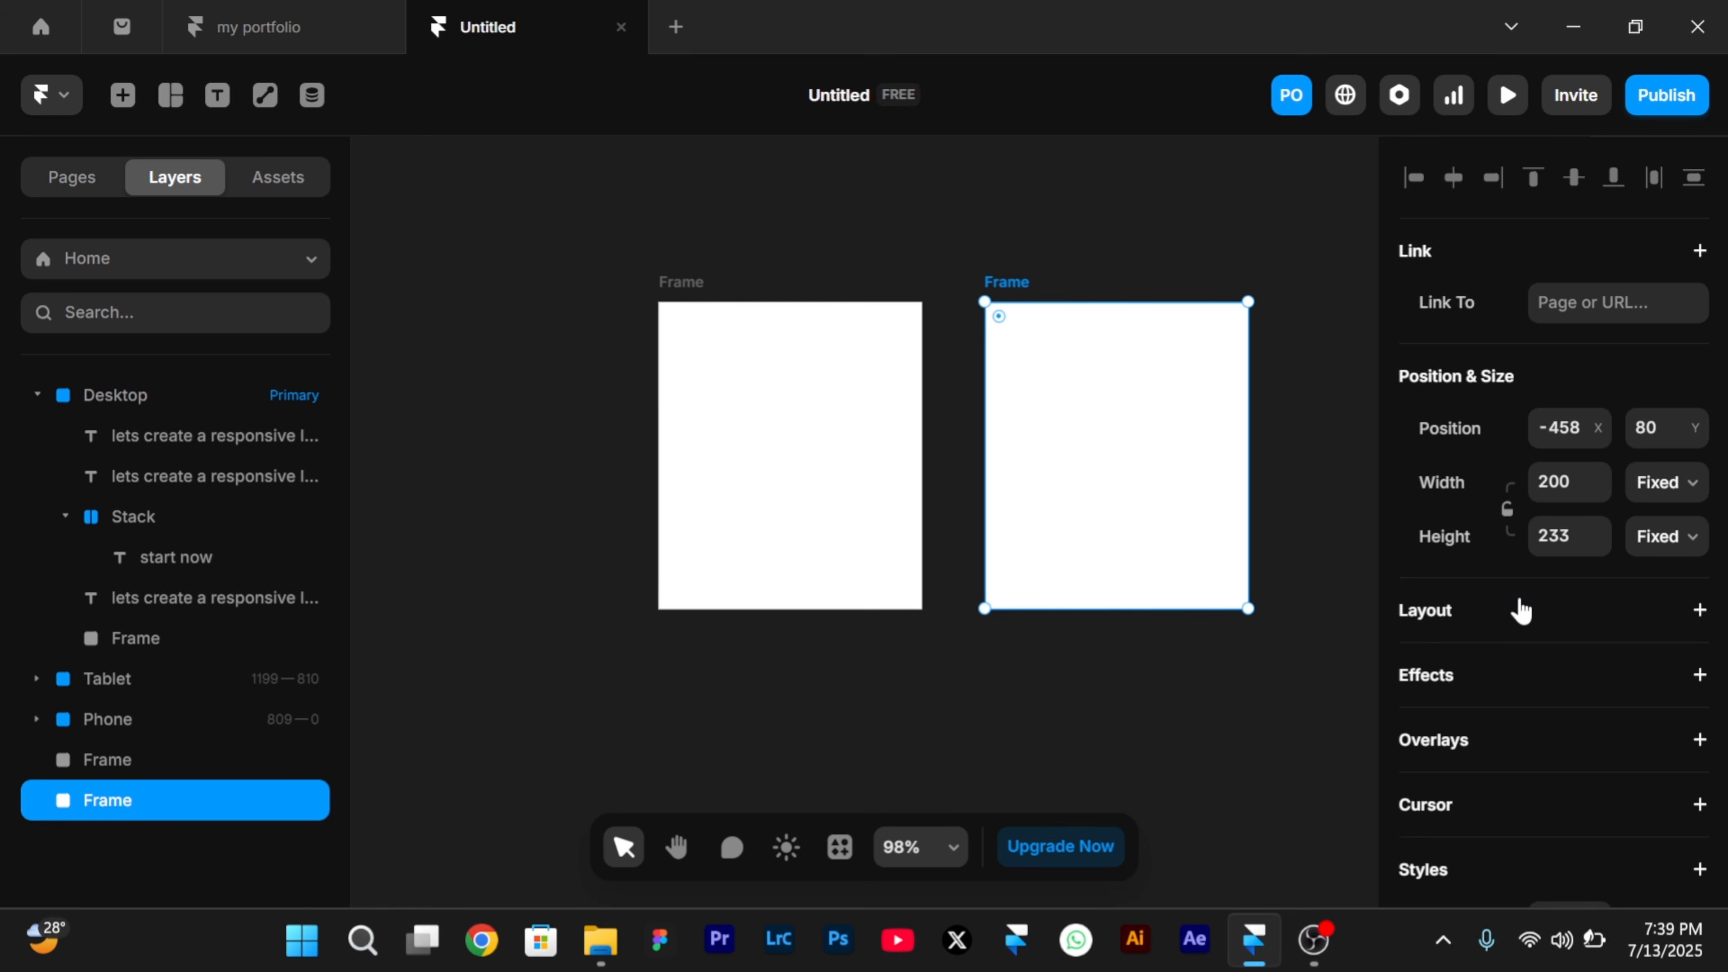
pyautogui.click(1698, 609)
pyautogui.scroll(-8, 1673, 608)
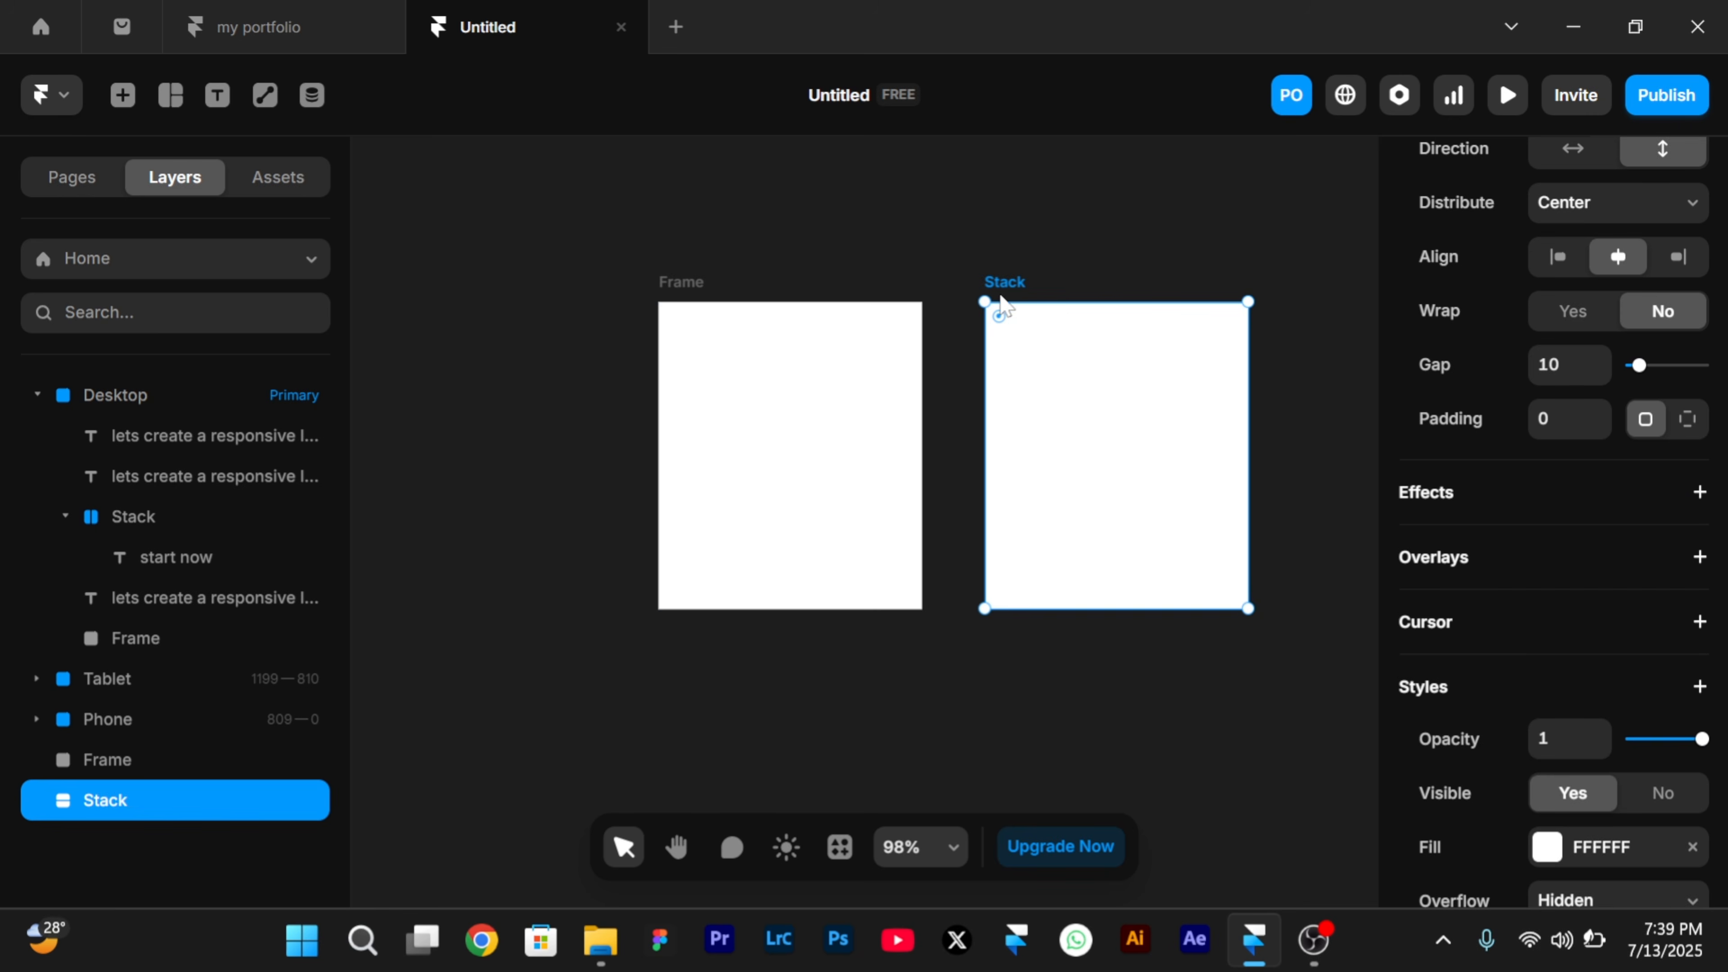
pyautogui.scroll(1, 998, 286)
pyautogui.hscroll(1, 998, 285)
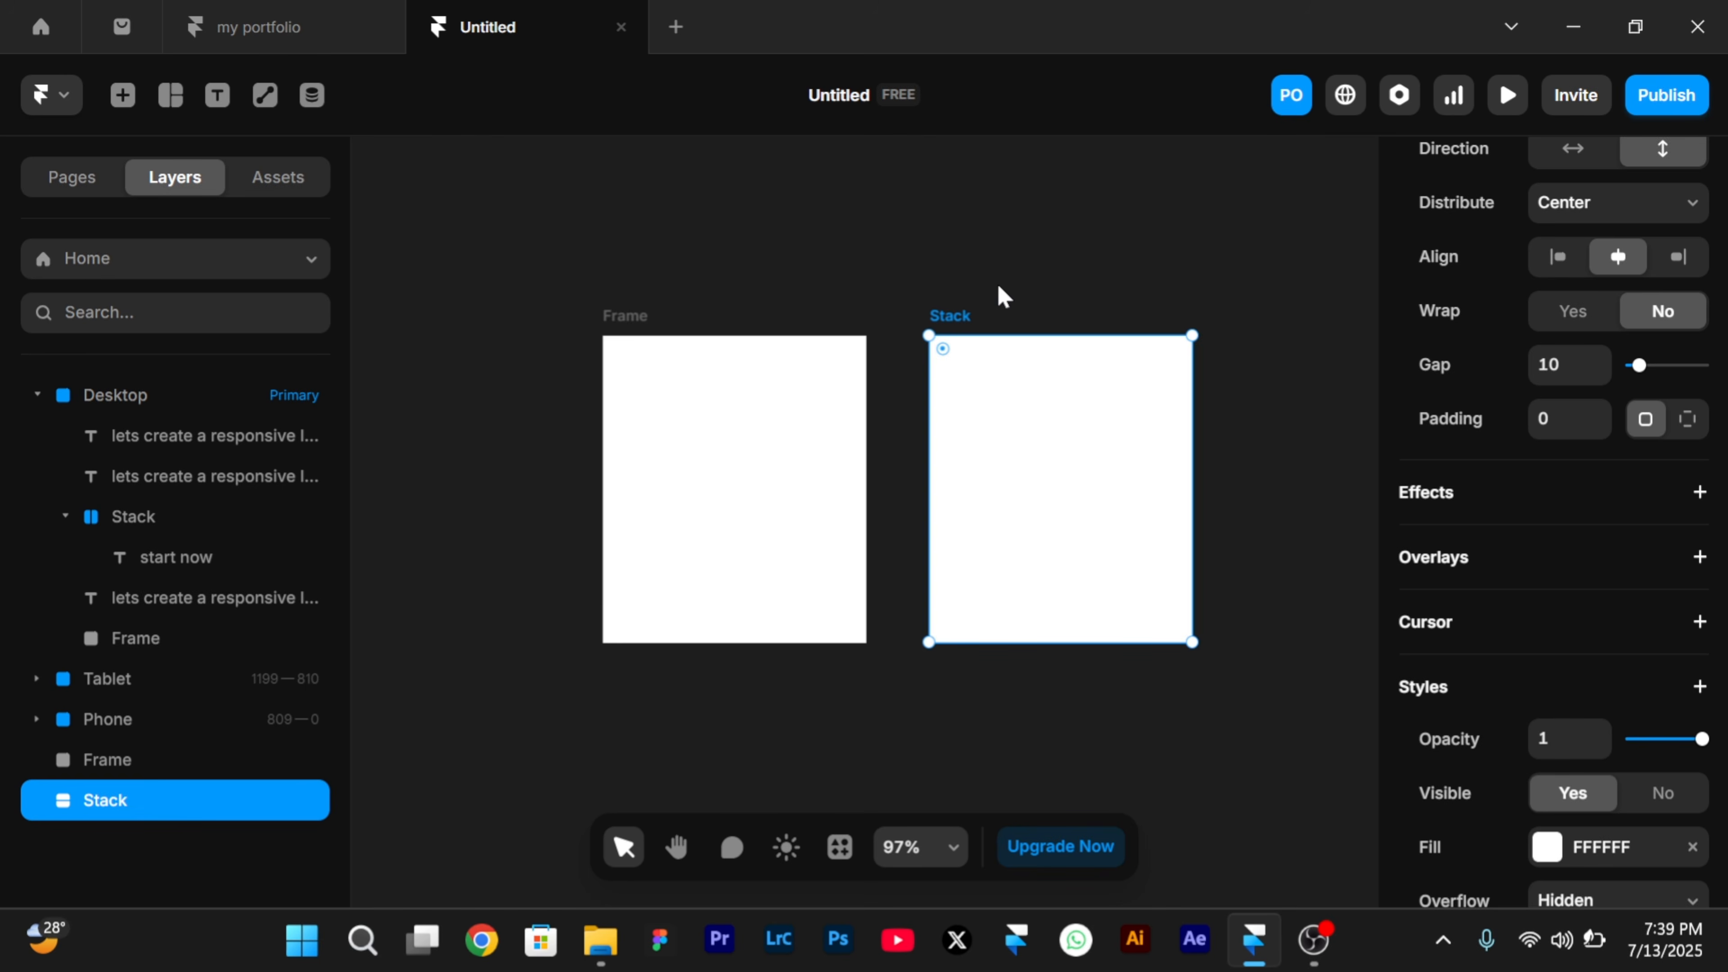
# - Draw a frame about 114 by 96 inside the left white frame and move it freely to about 5 from the left and 38 from the top
pyautogui.scroll(3, 1003, 294)
pyautogui.press('f')
pyautogui.moveTo(536, 449); pyautogui.dragTo(731, 612)
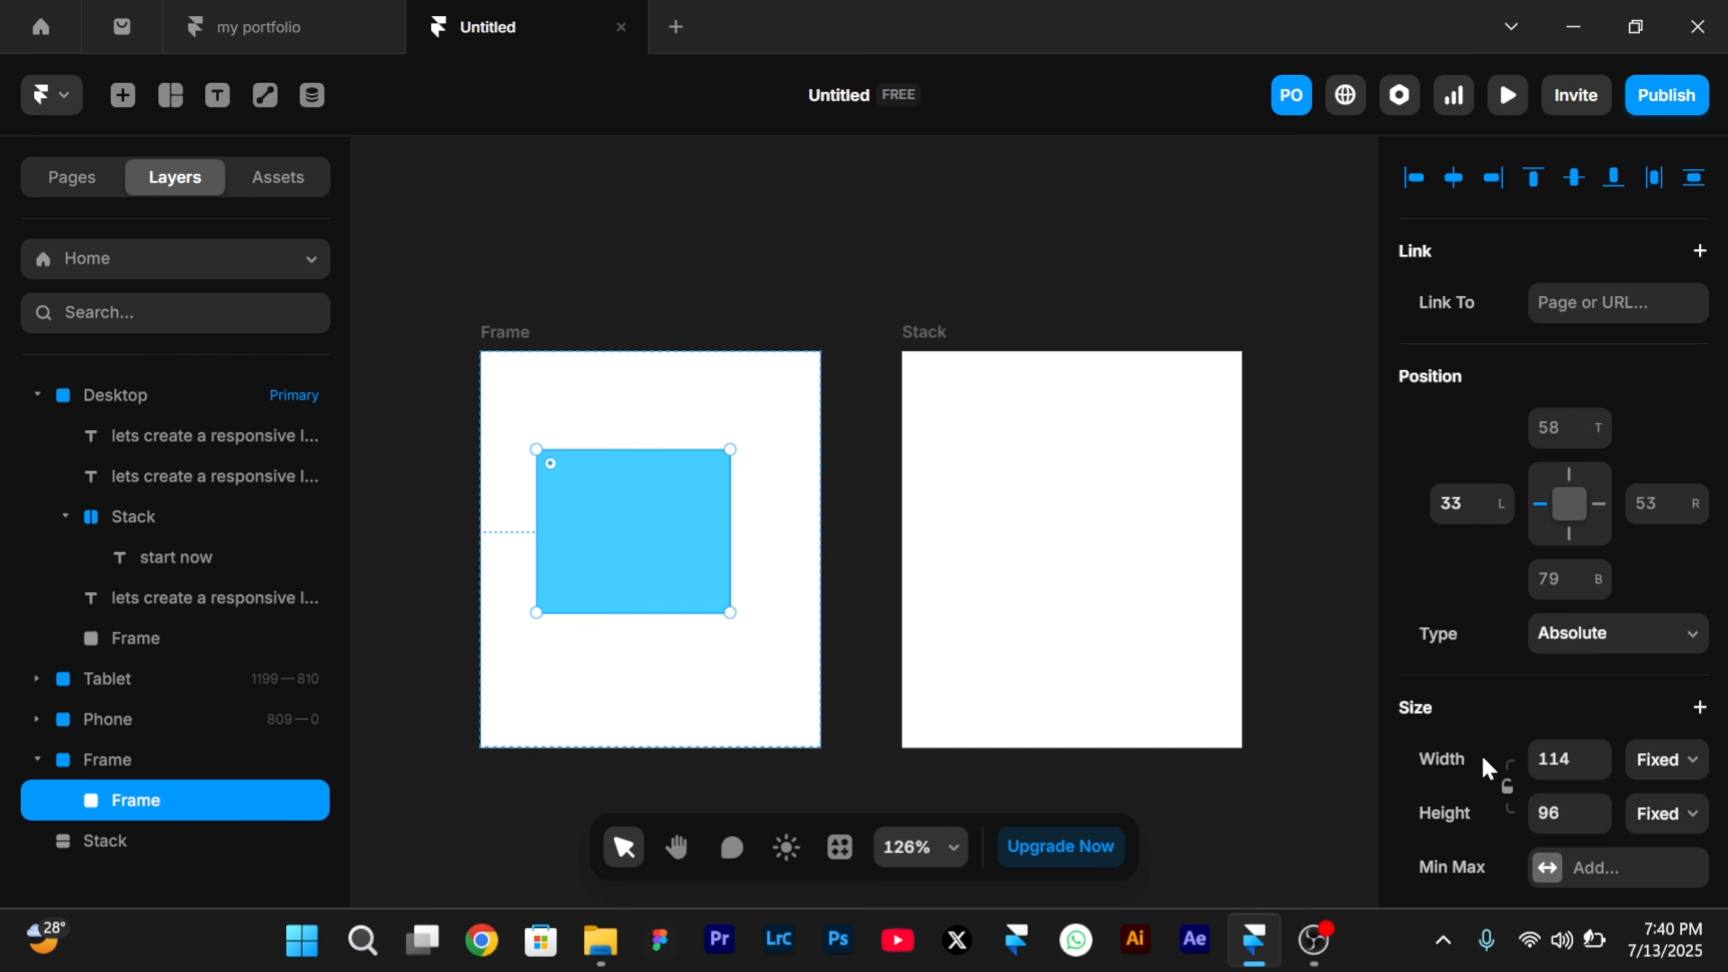
pyautogui.moveTo(636, 583); pyautogui.dragTo(659, 609)
pyautogui.moveTo(615, 745); pyautogui.dragTo(624, 555)
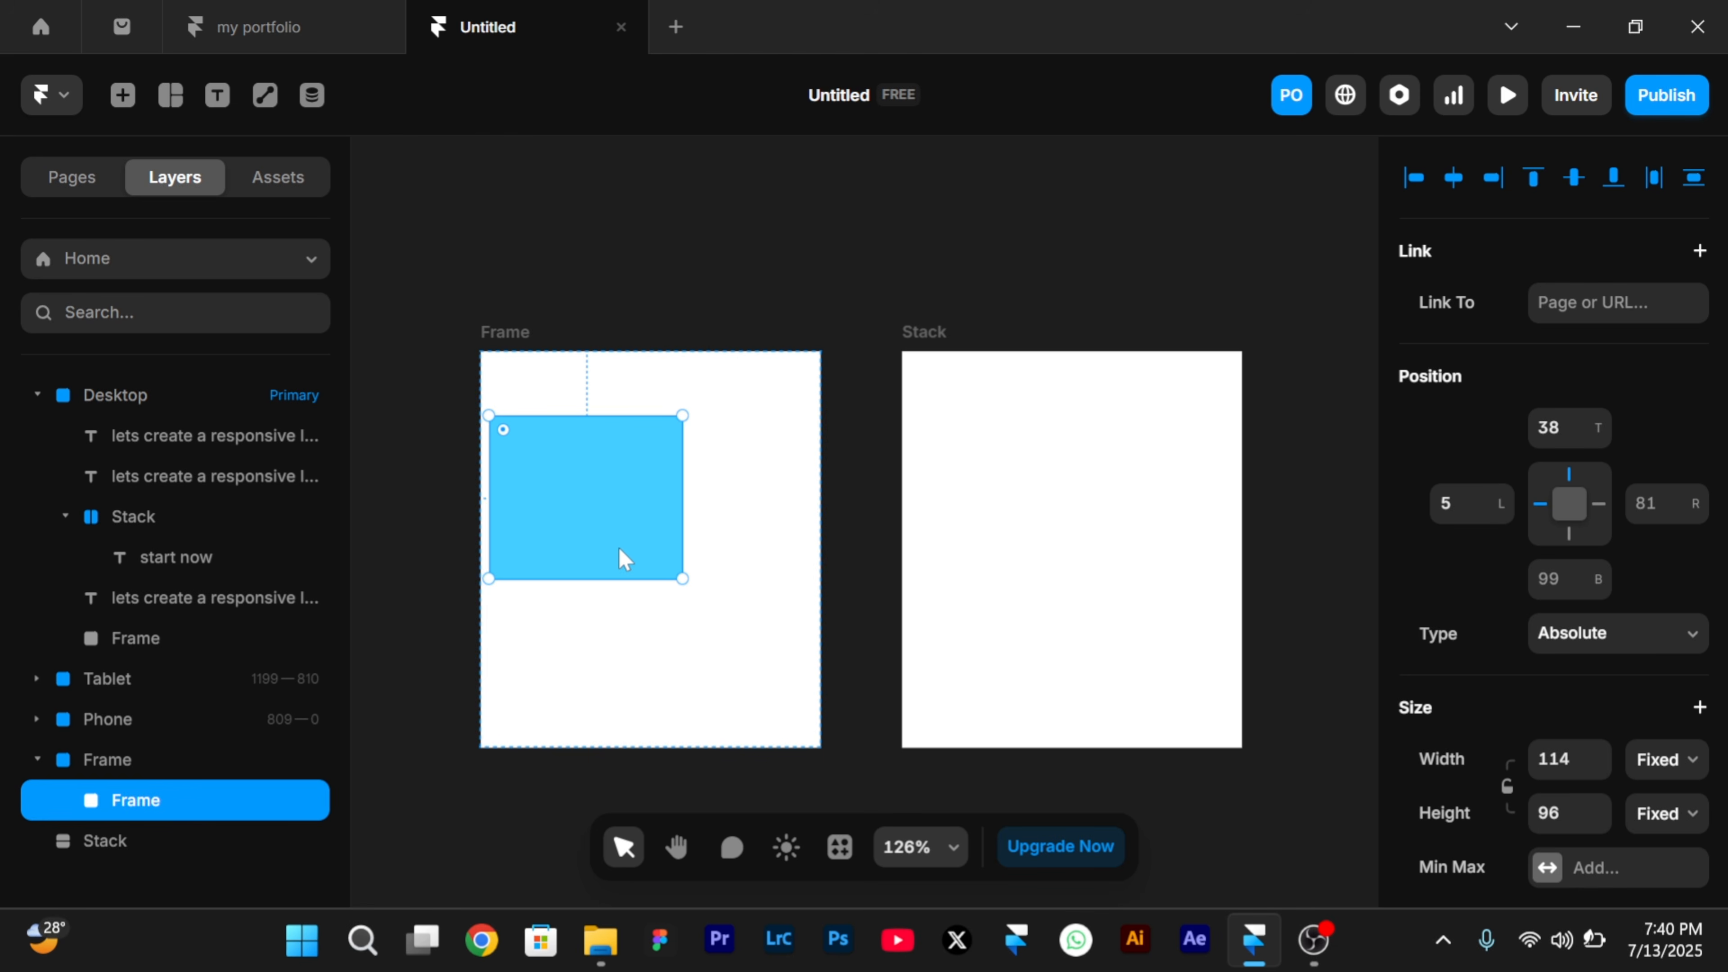
# - Draw a frame about 111 by 125 inside the stack and try to move it toward the stack's upper-left corner
pyautogui.press('f')
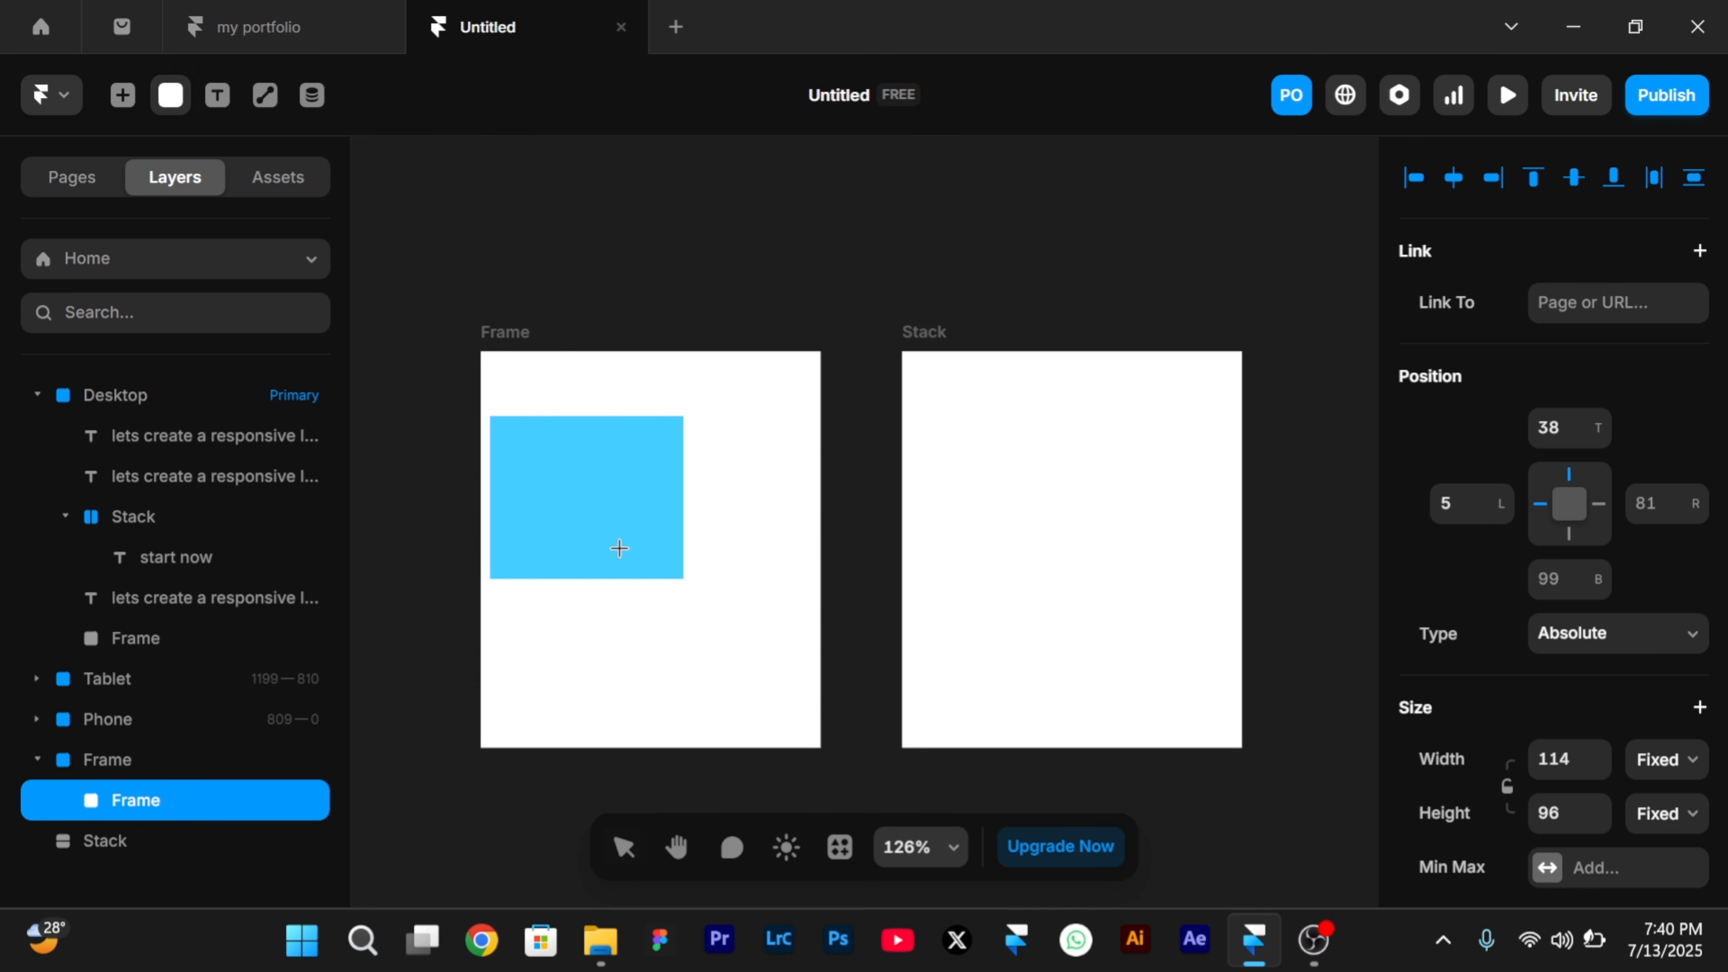
pyautogui.moveTo(956, 436); pyautogui.dragTo(1139, 636)
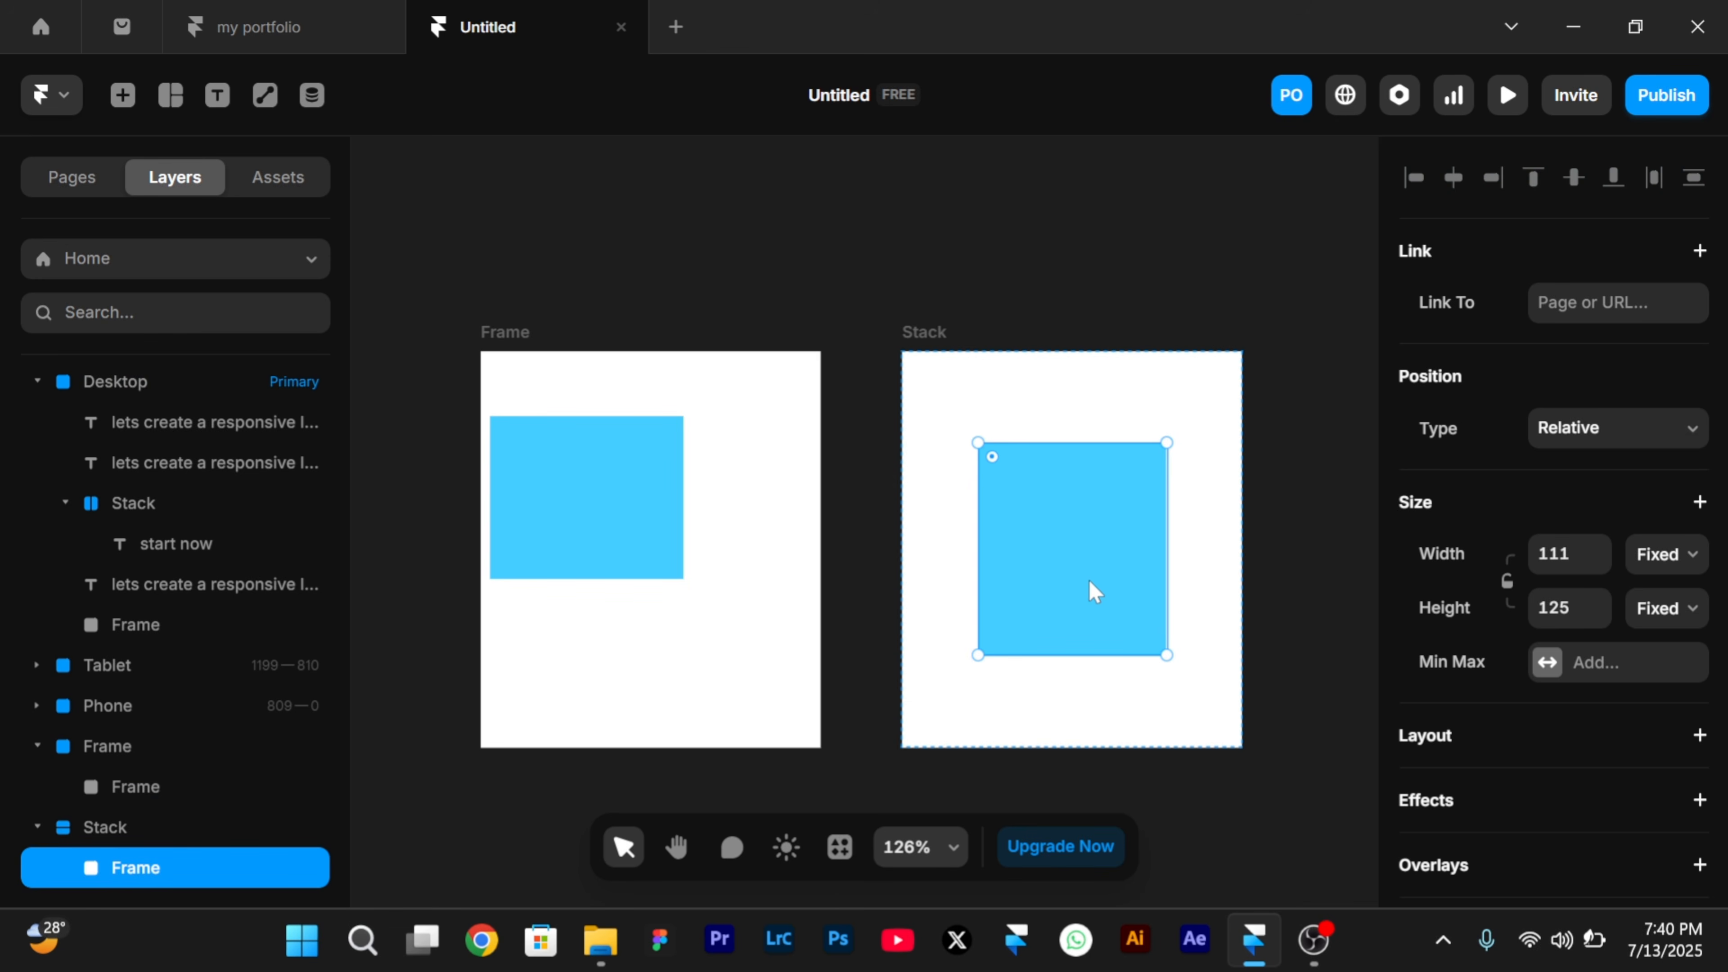
pyautogui.moveTo(1088, 581); pyautogui.dragTo(1003, 491)
pyautogui.moveTo(1007, 502); pyautogui.dragTo(931, 426)
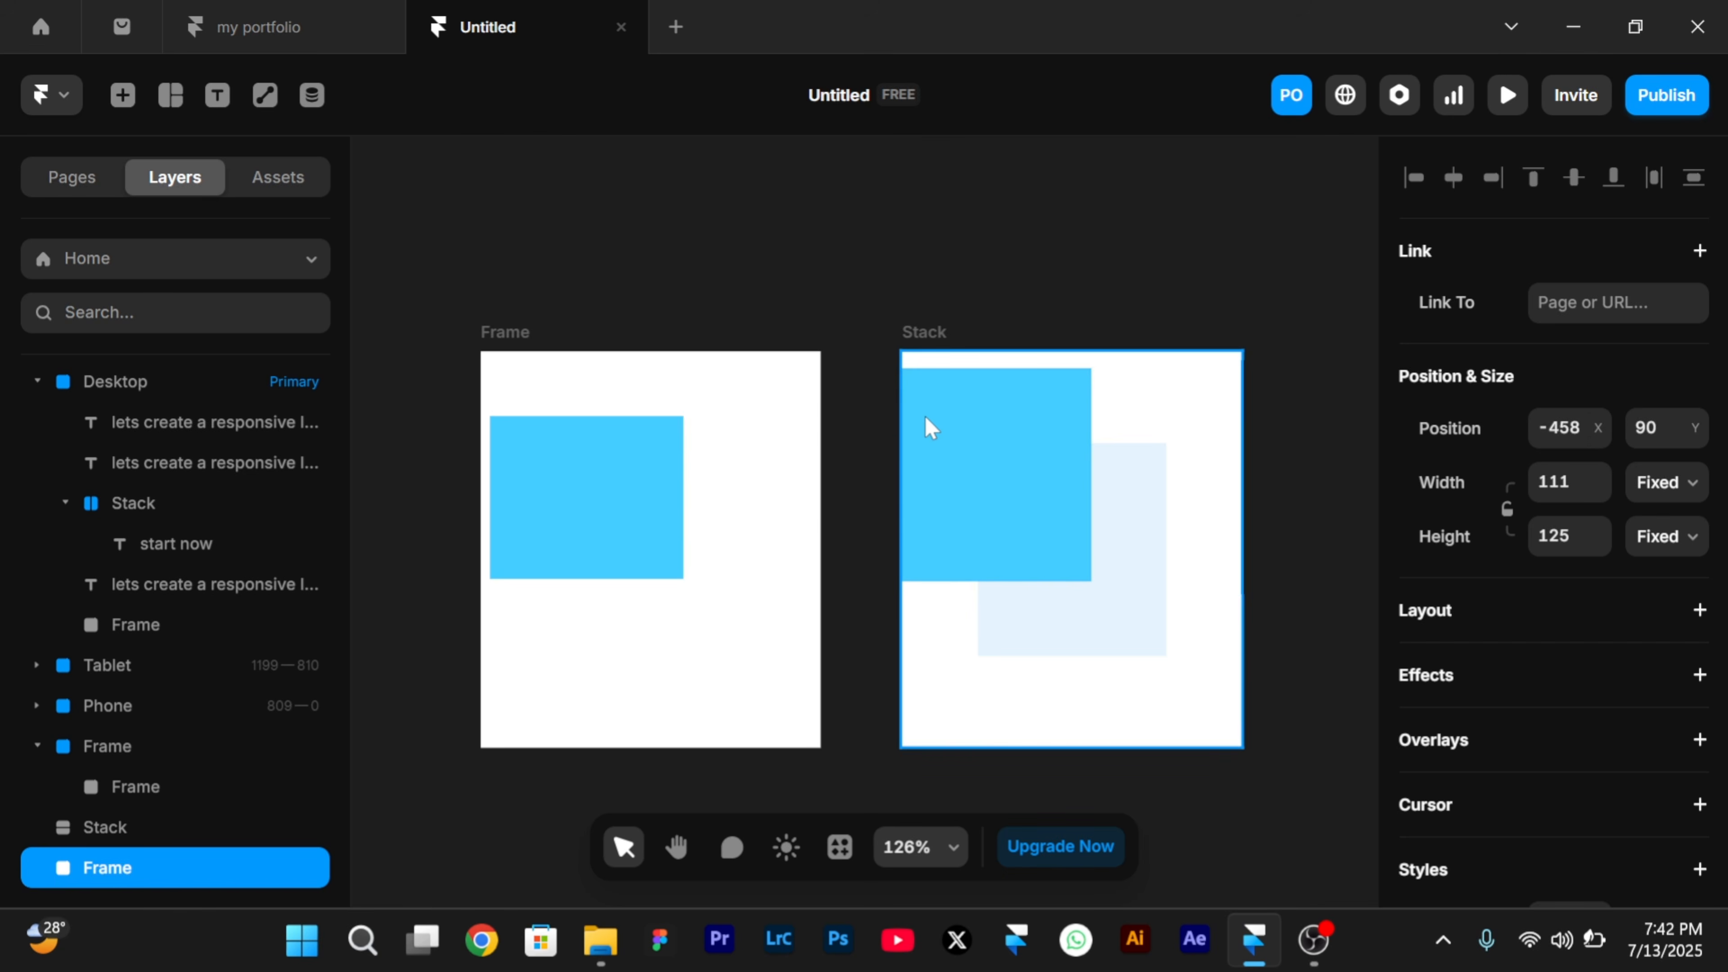
pyautogui.moveTo(925, 417); pyautogui.dragTo(925, 417)
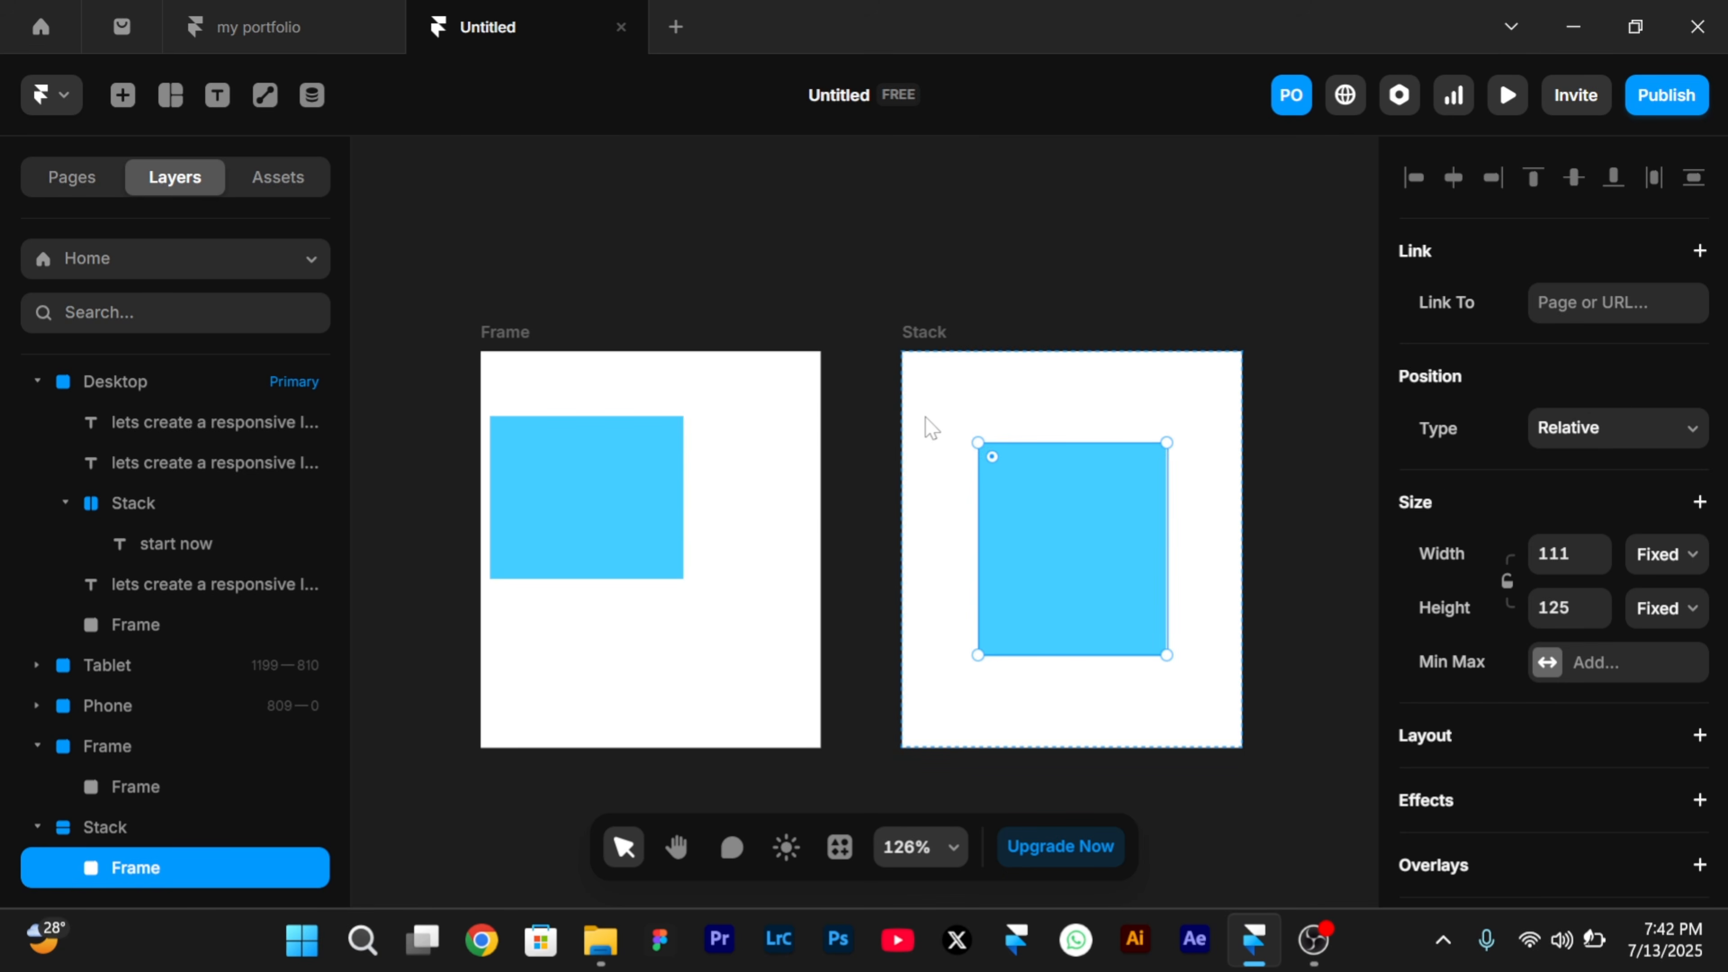
# - Examine the stack's layout settings and the position type and other properties of the blue frame inside it
pyautogui.click(937, 323)
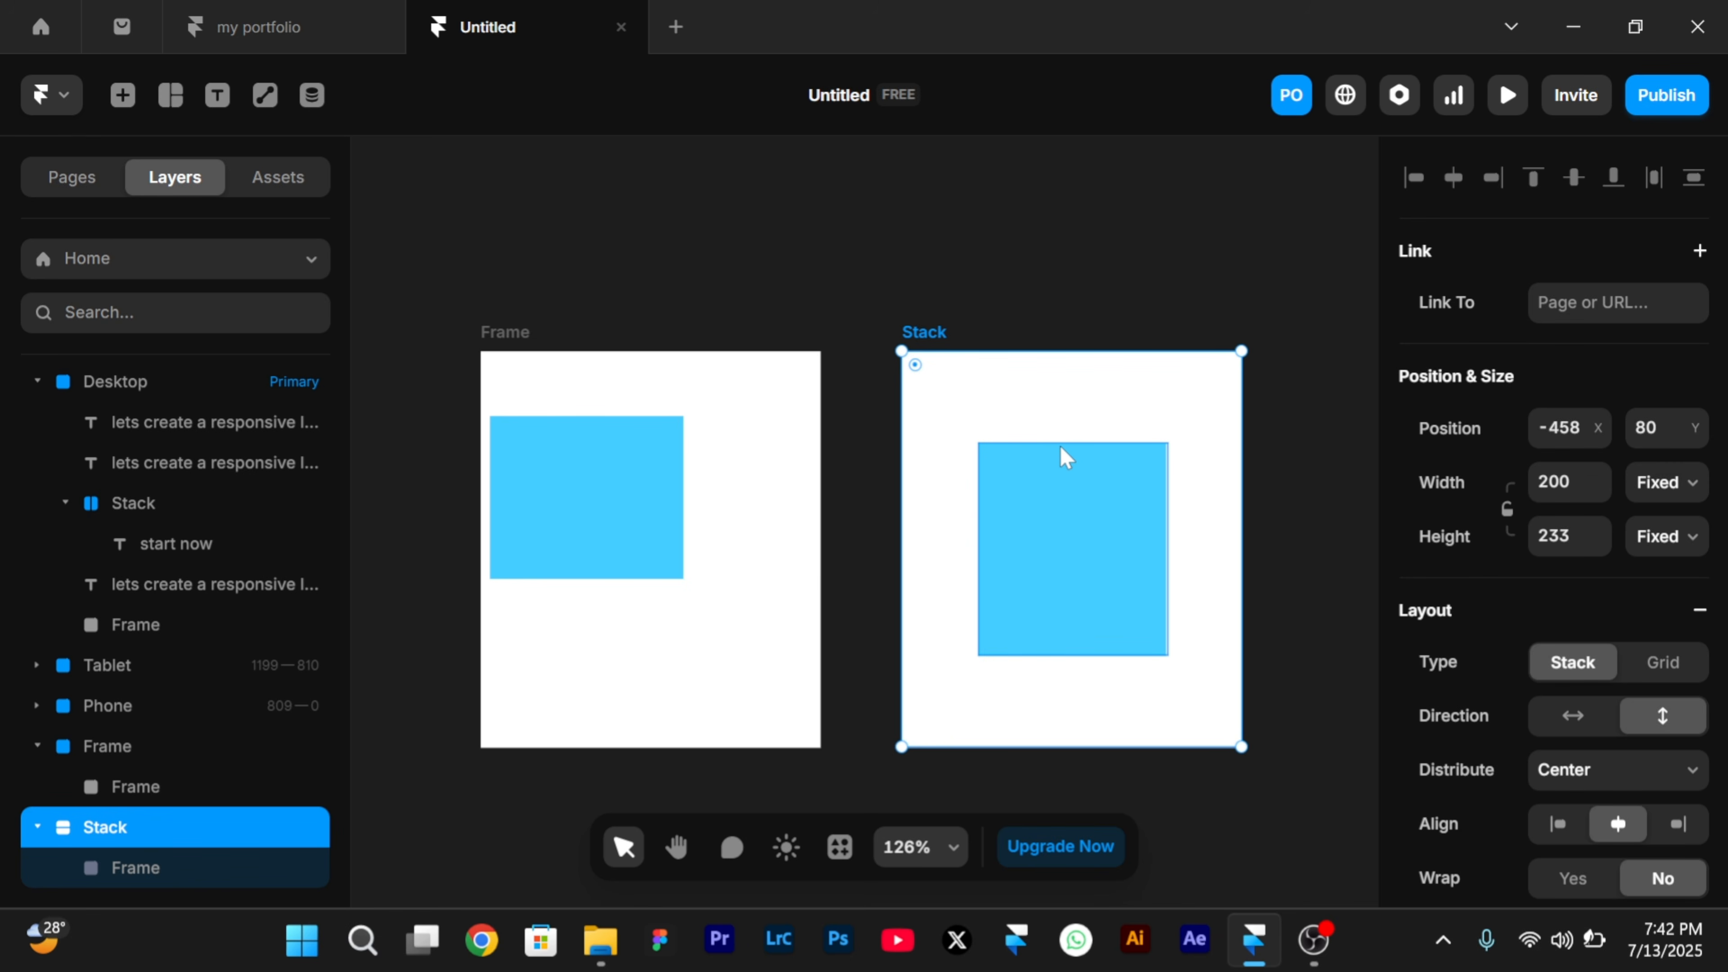
pyautogui.click(1096, 504)
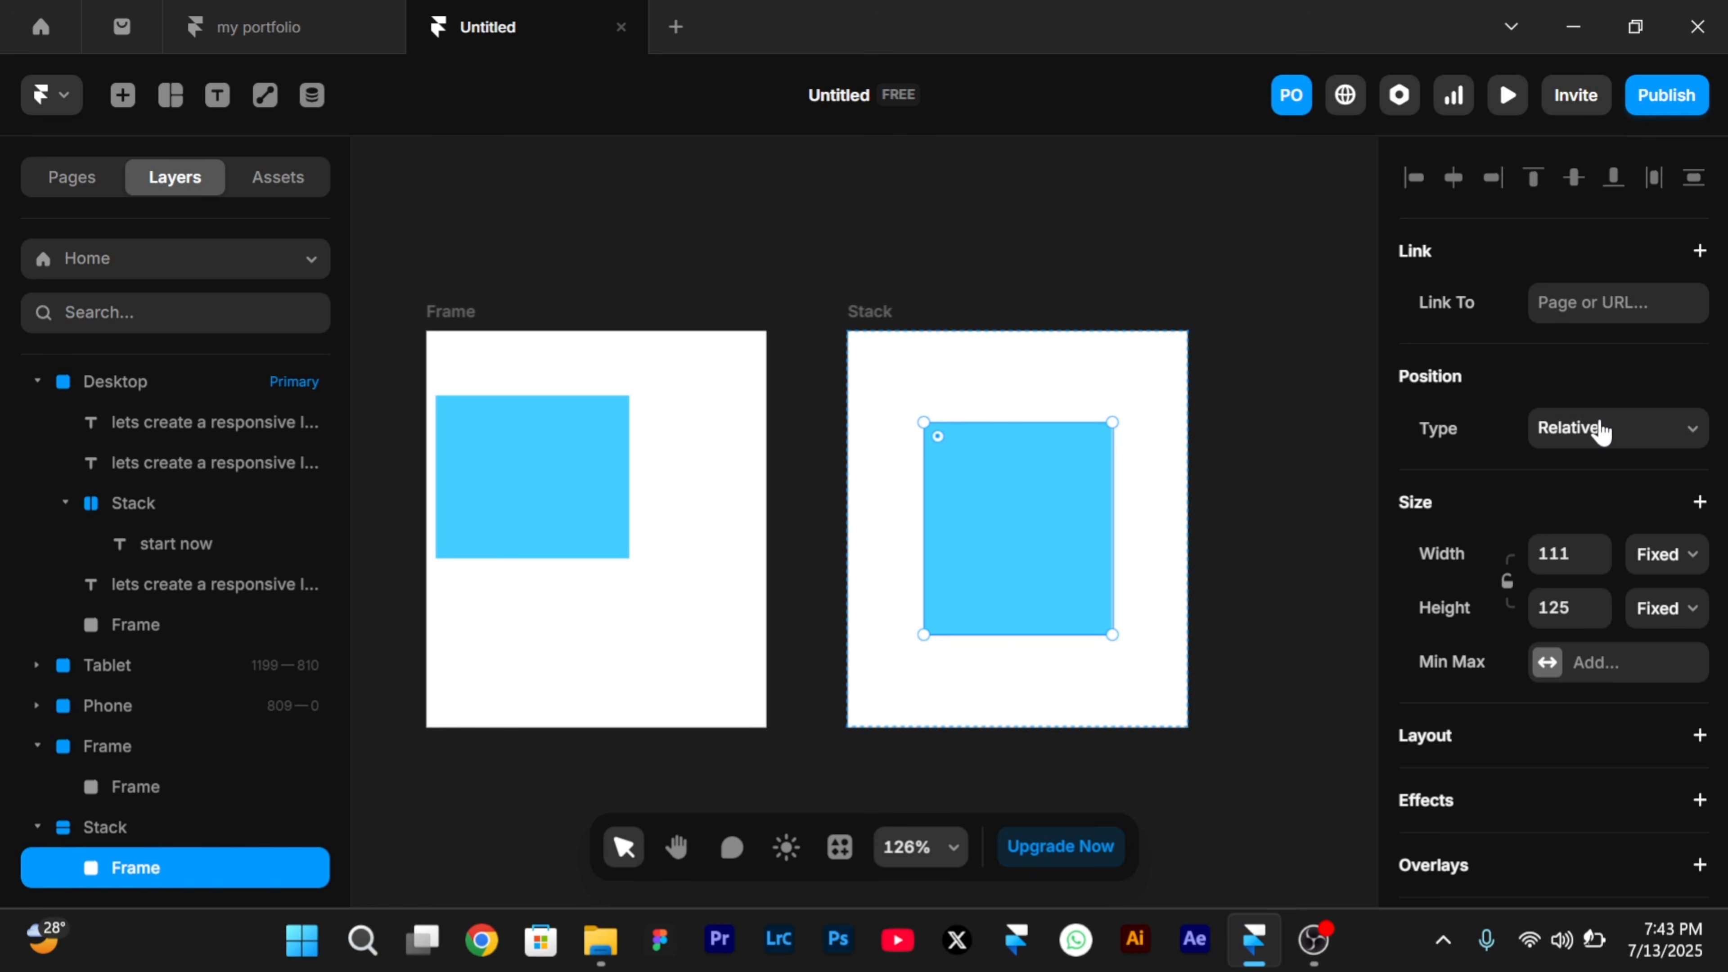
pyautogui.scroll(-10, 1504, 583)
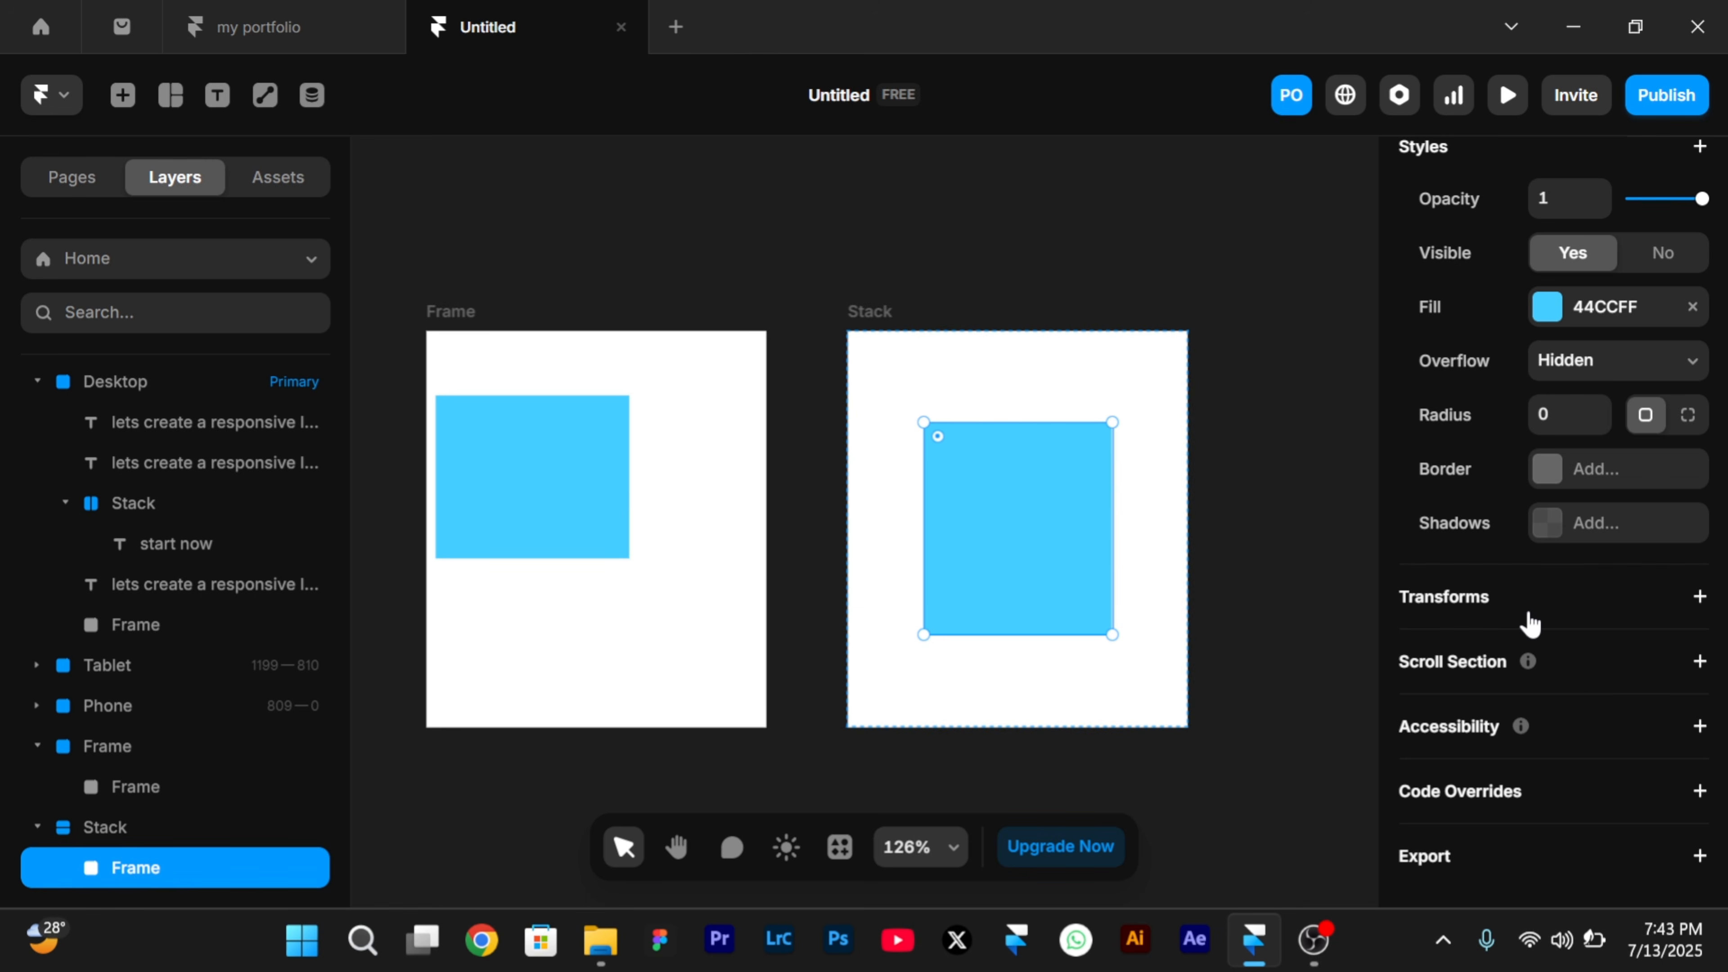
pyautogui.scroll(10, 1528, 623)
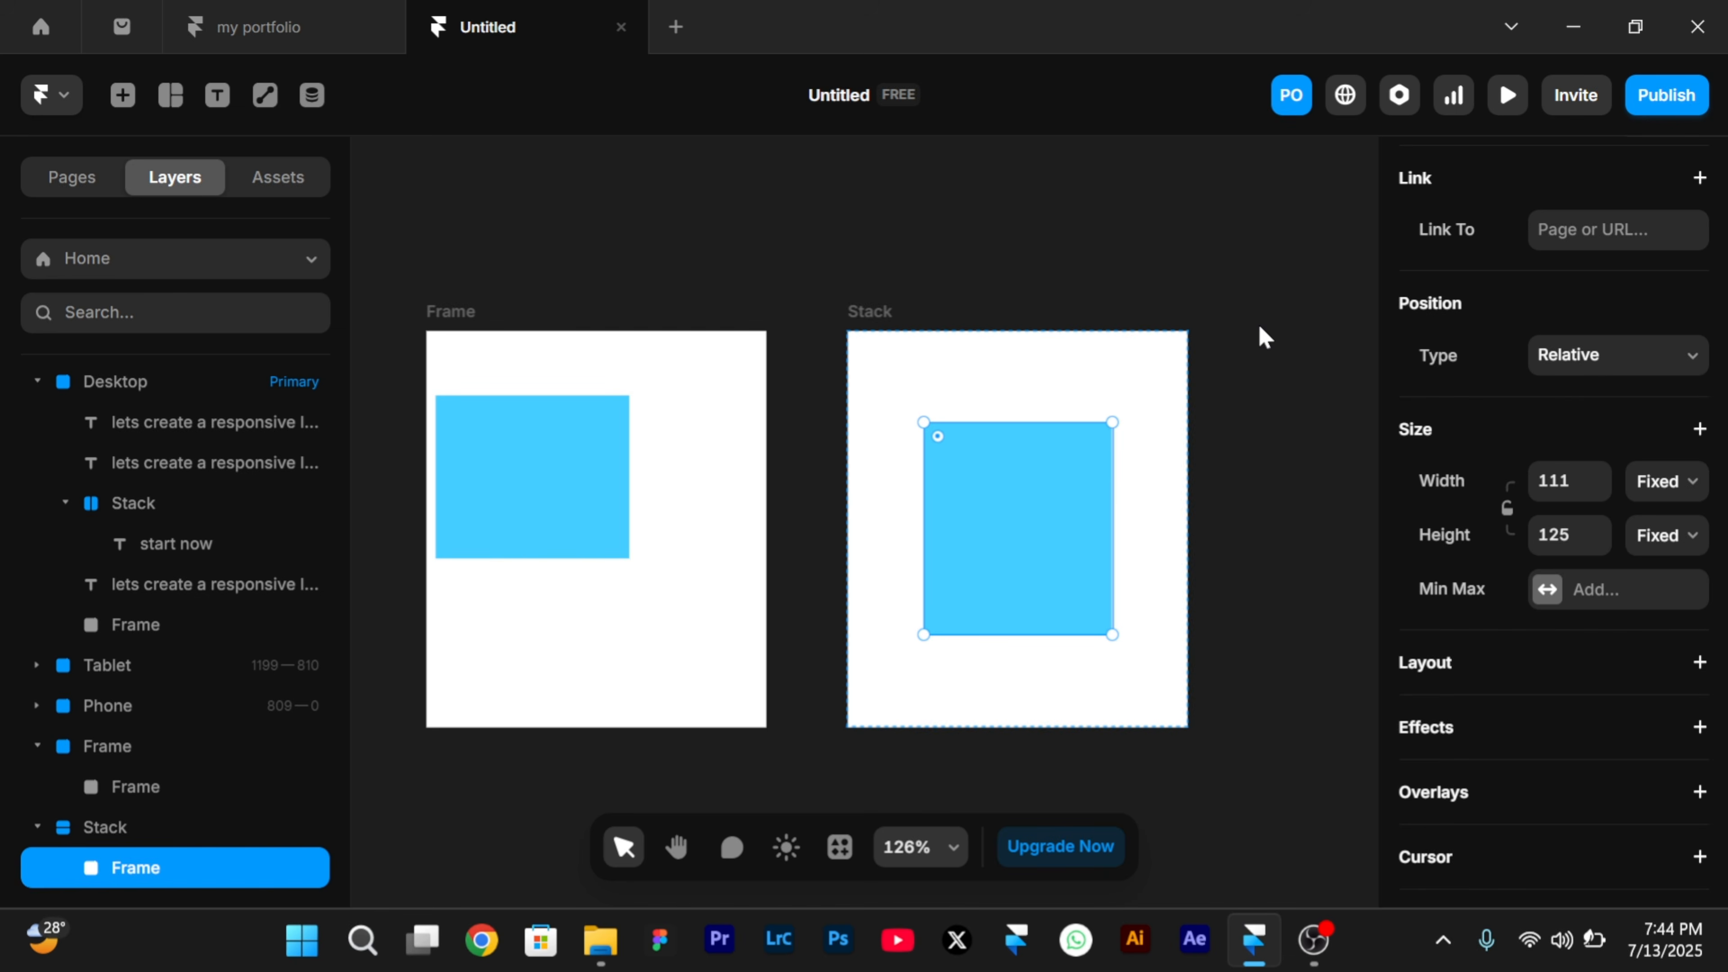
# - Set the white stack's layout direction to horizontal
pyautogui.click(878, 314)
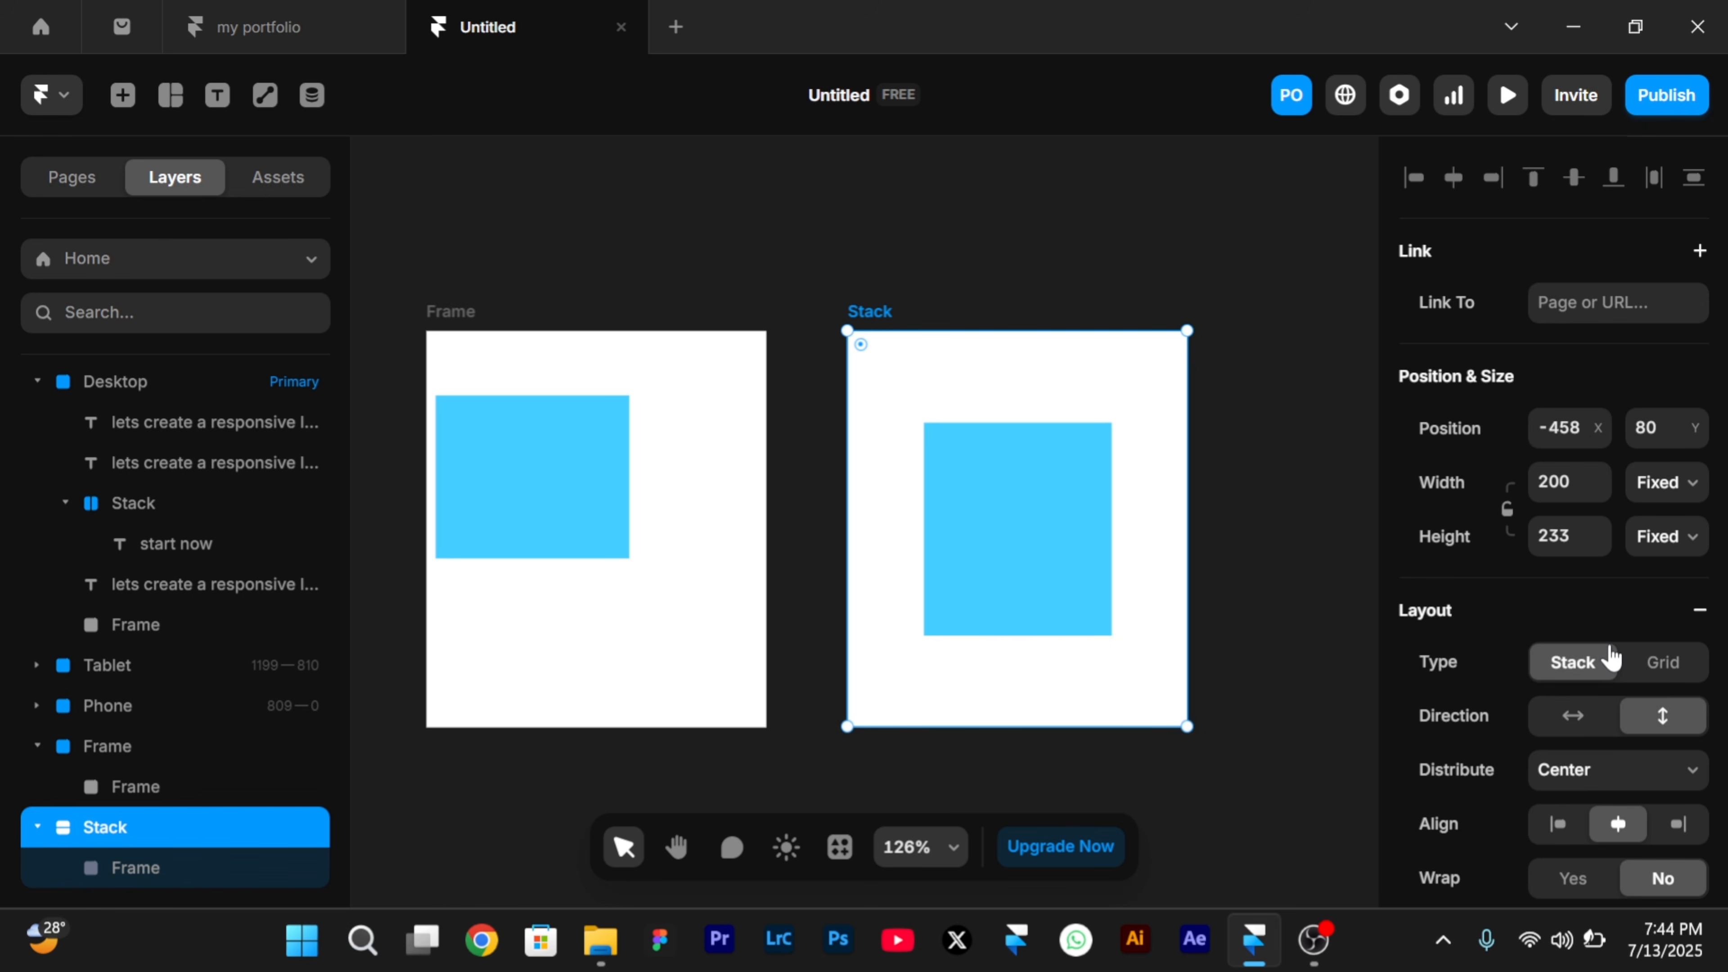
pyautogui.scroll(-4, 1609, 656)
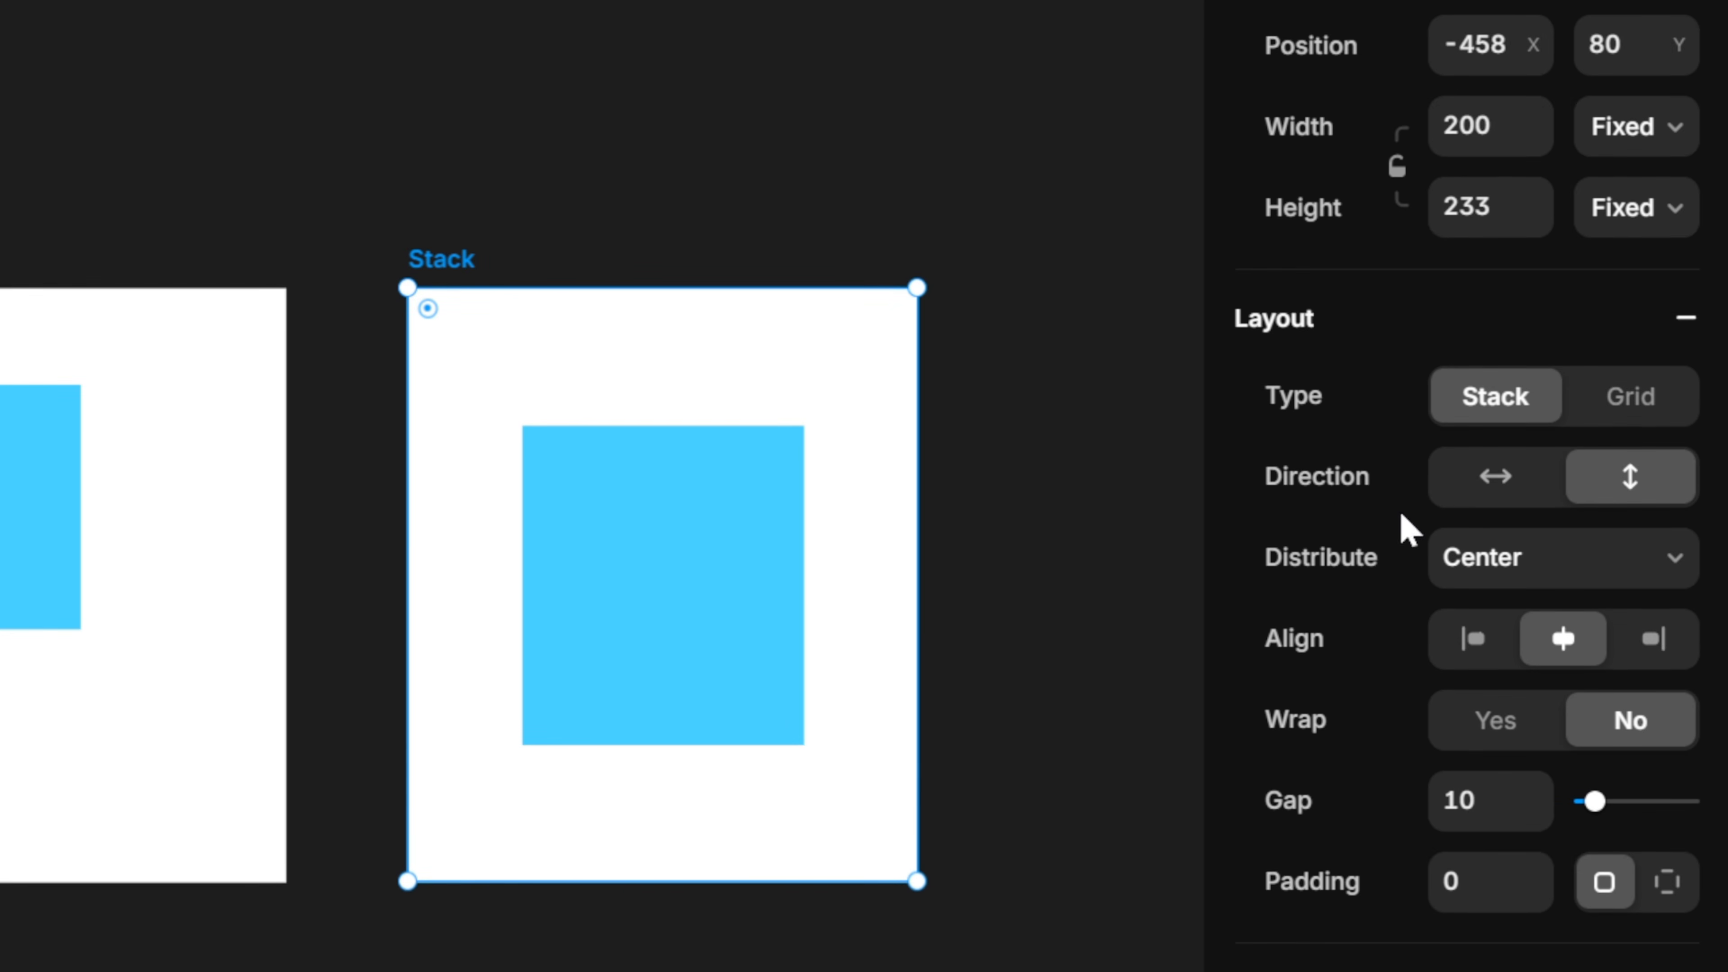
pyautogui.click(1482, 487)
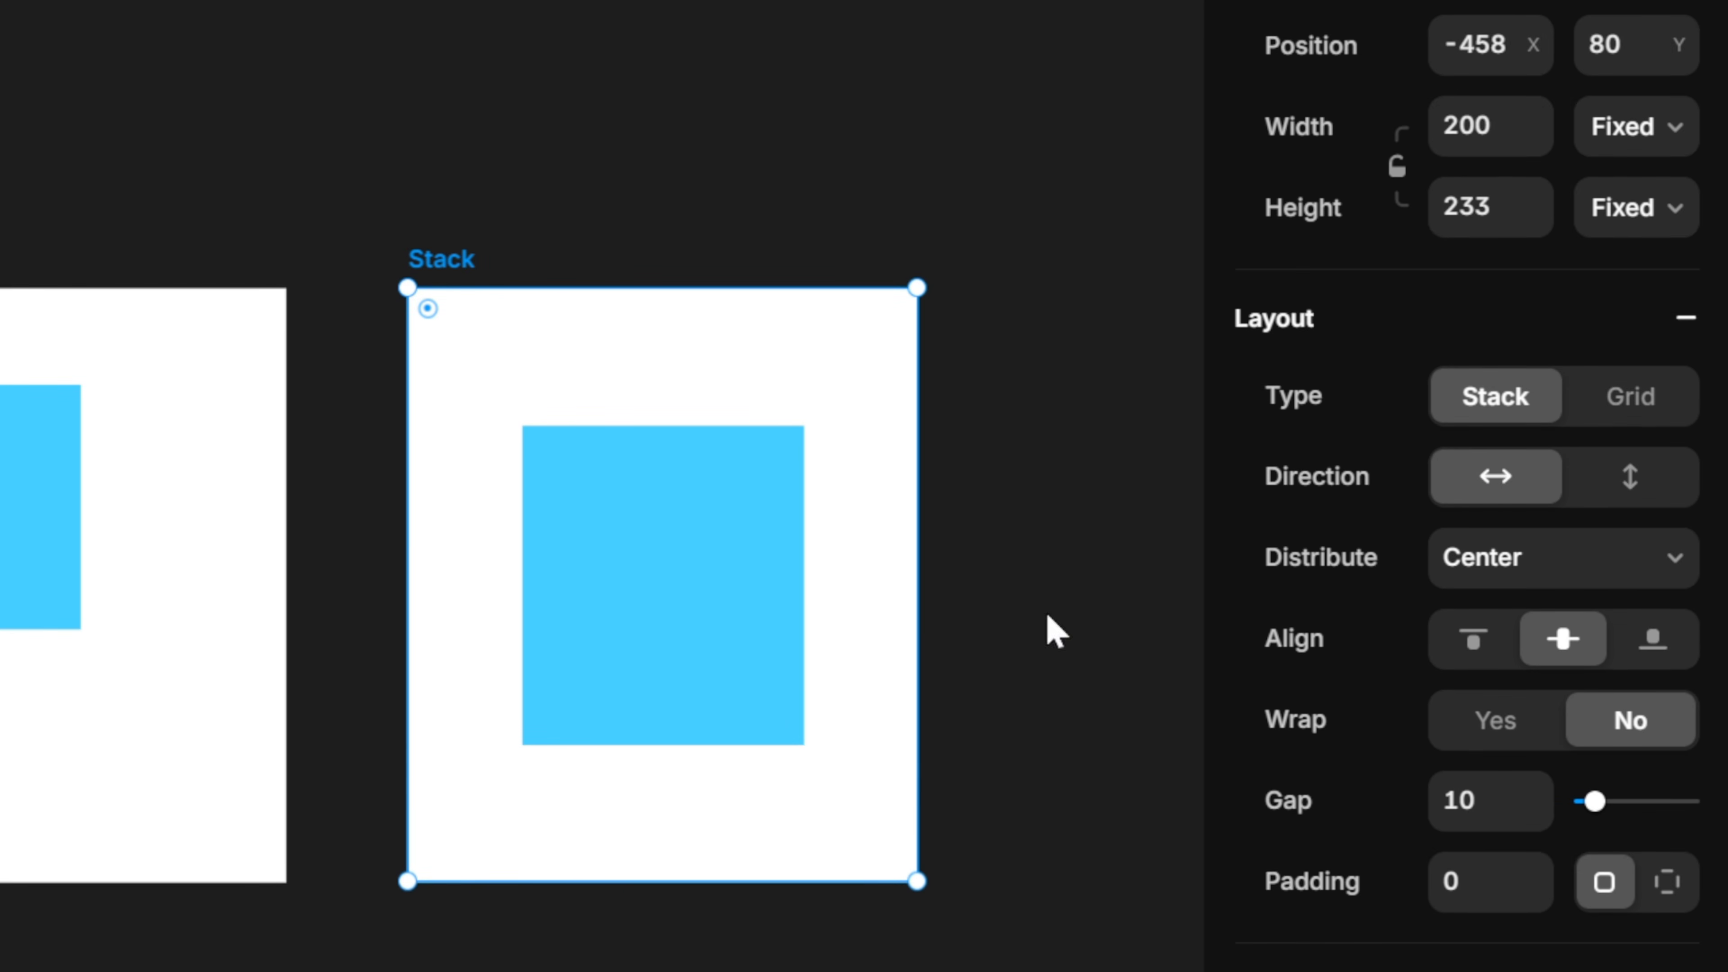
# - Duplicate the blue frame inside the stack twice
pyautogui.click(670, 651)
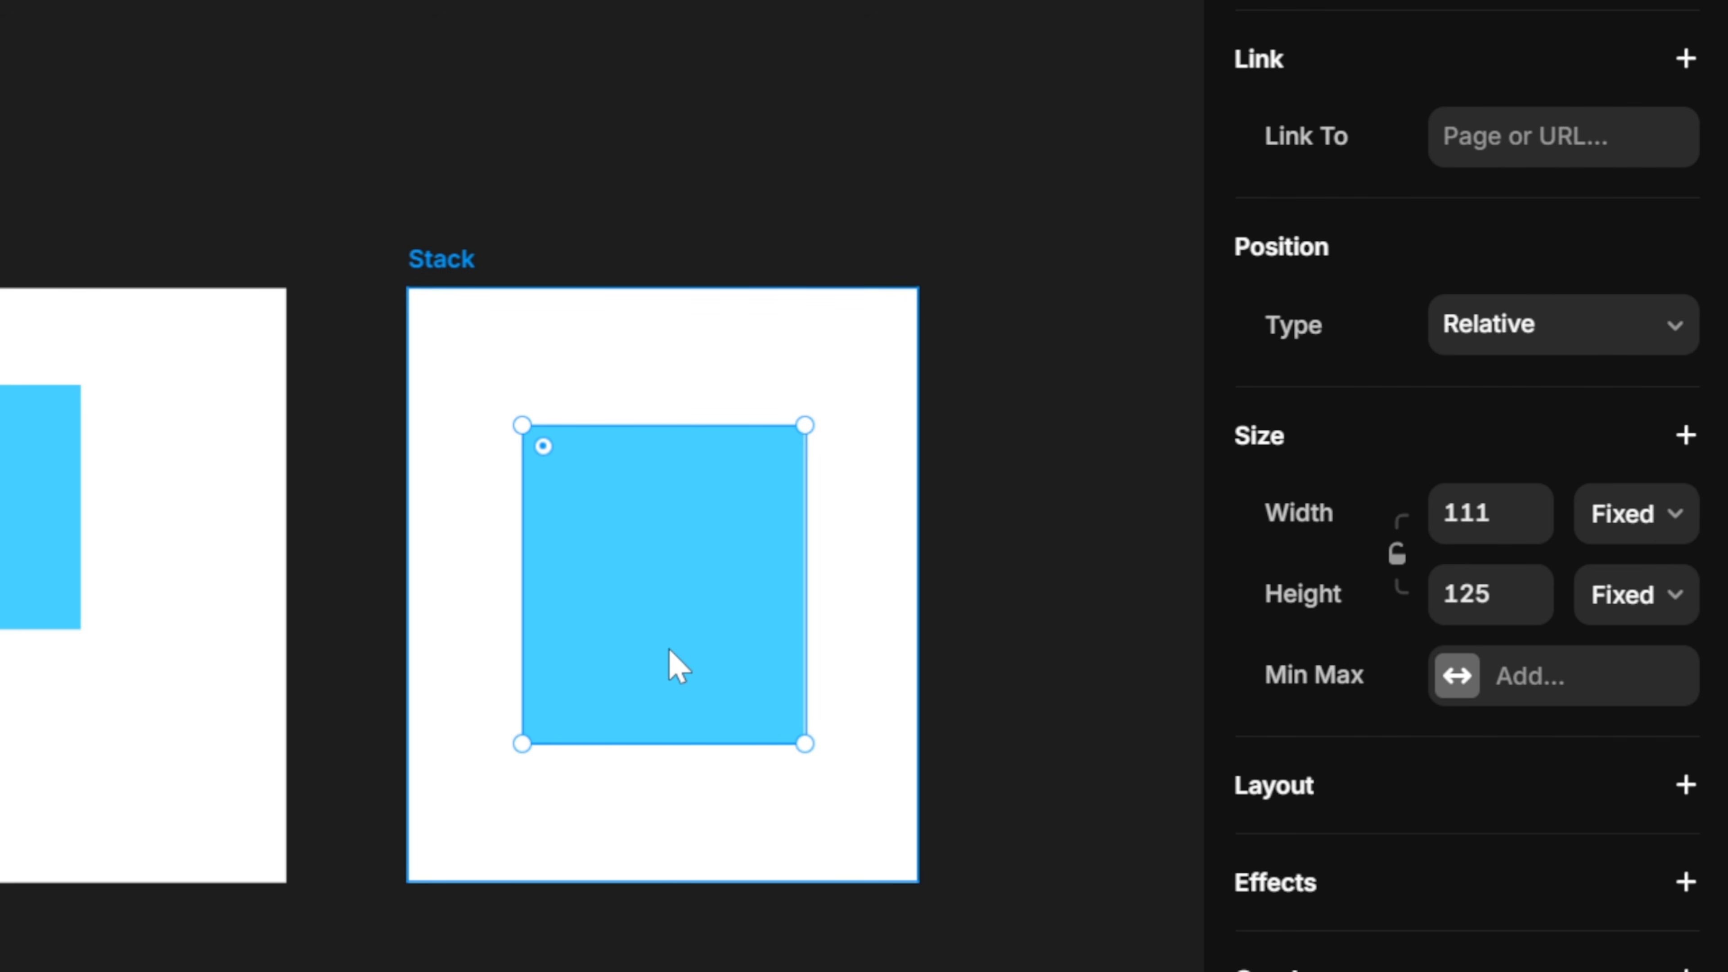
pyautogui.hotkey('ctrl', 'd')
pyautogui.hotkey('ctrl', 'd')
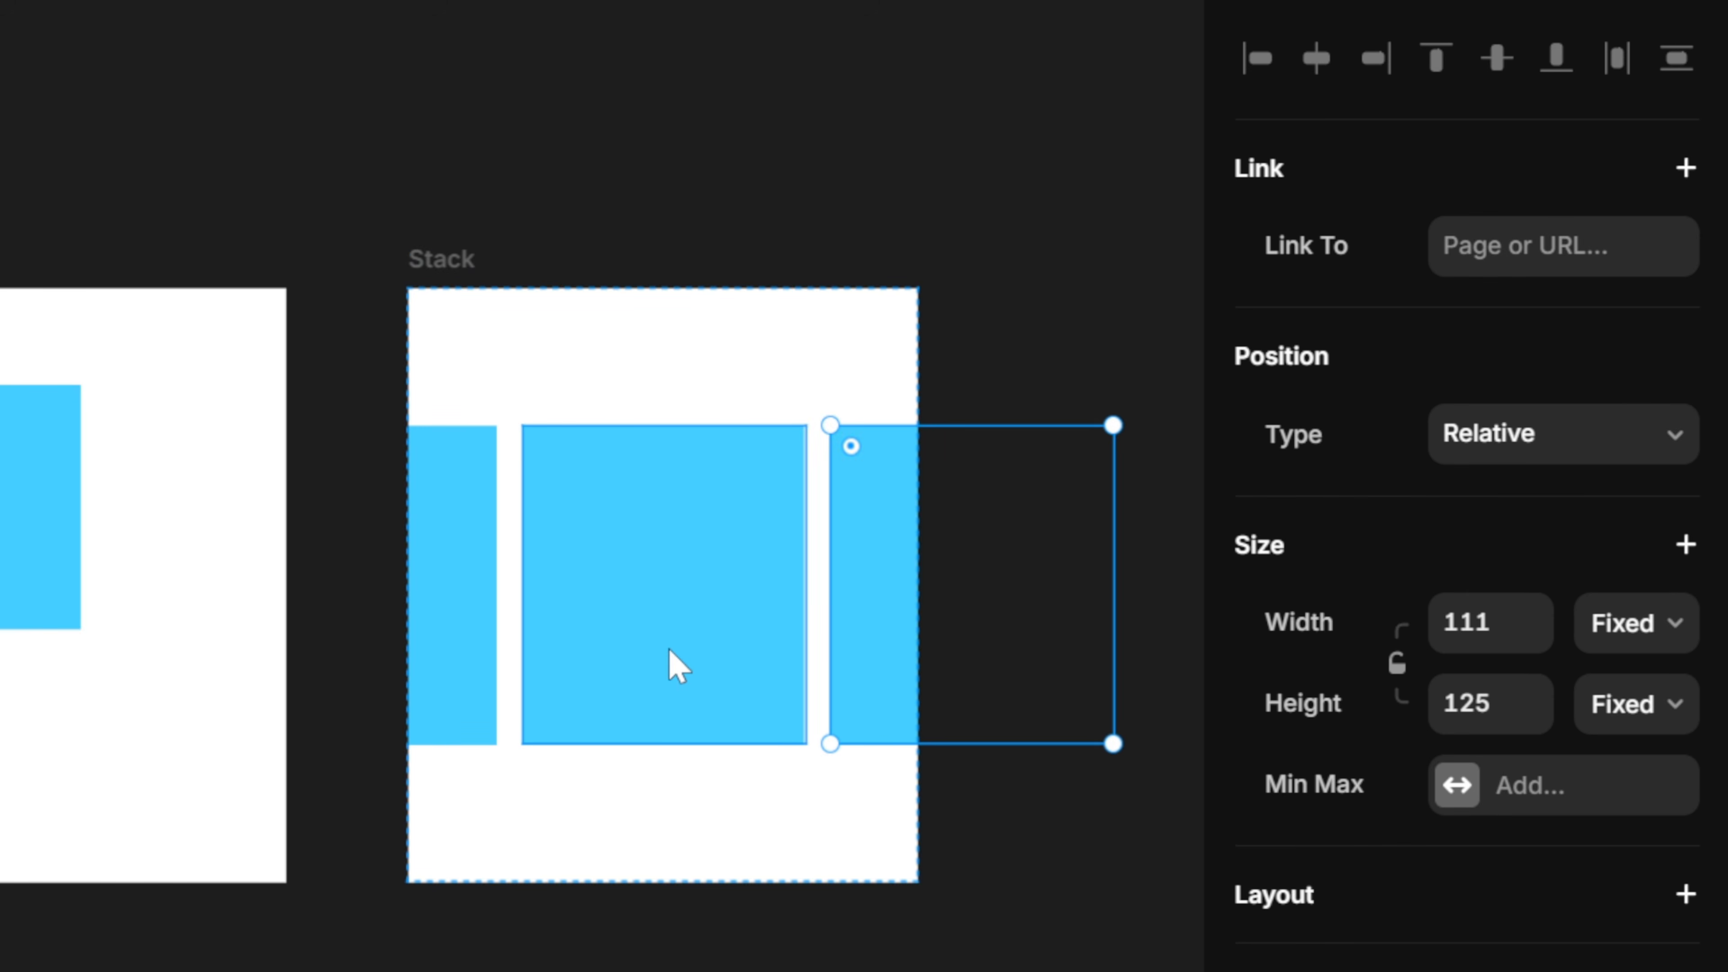
# - Switch the stack's layout direction to vertical and back to horizontal to compare how the three blue frames are arranged
pyautogui.click(464, 260)
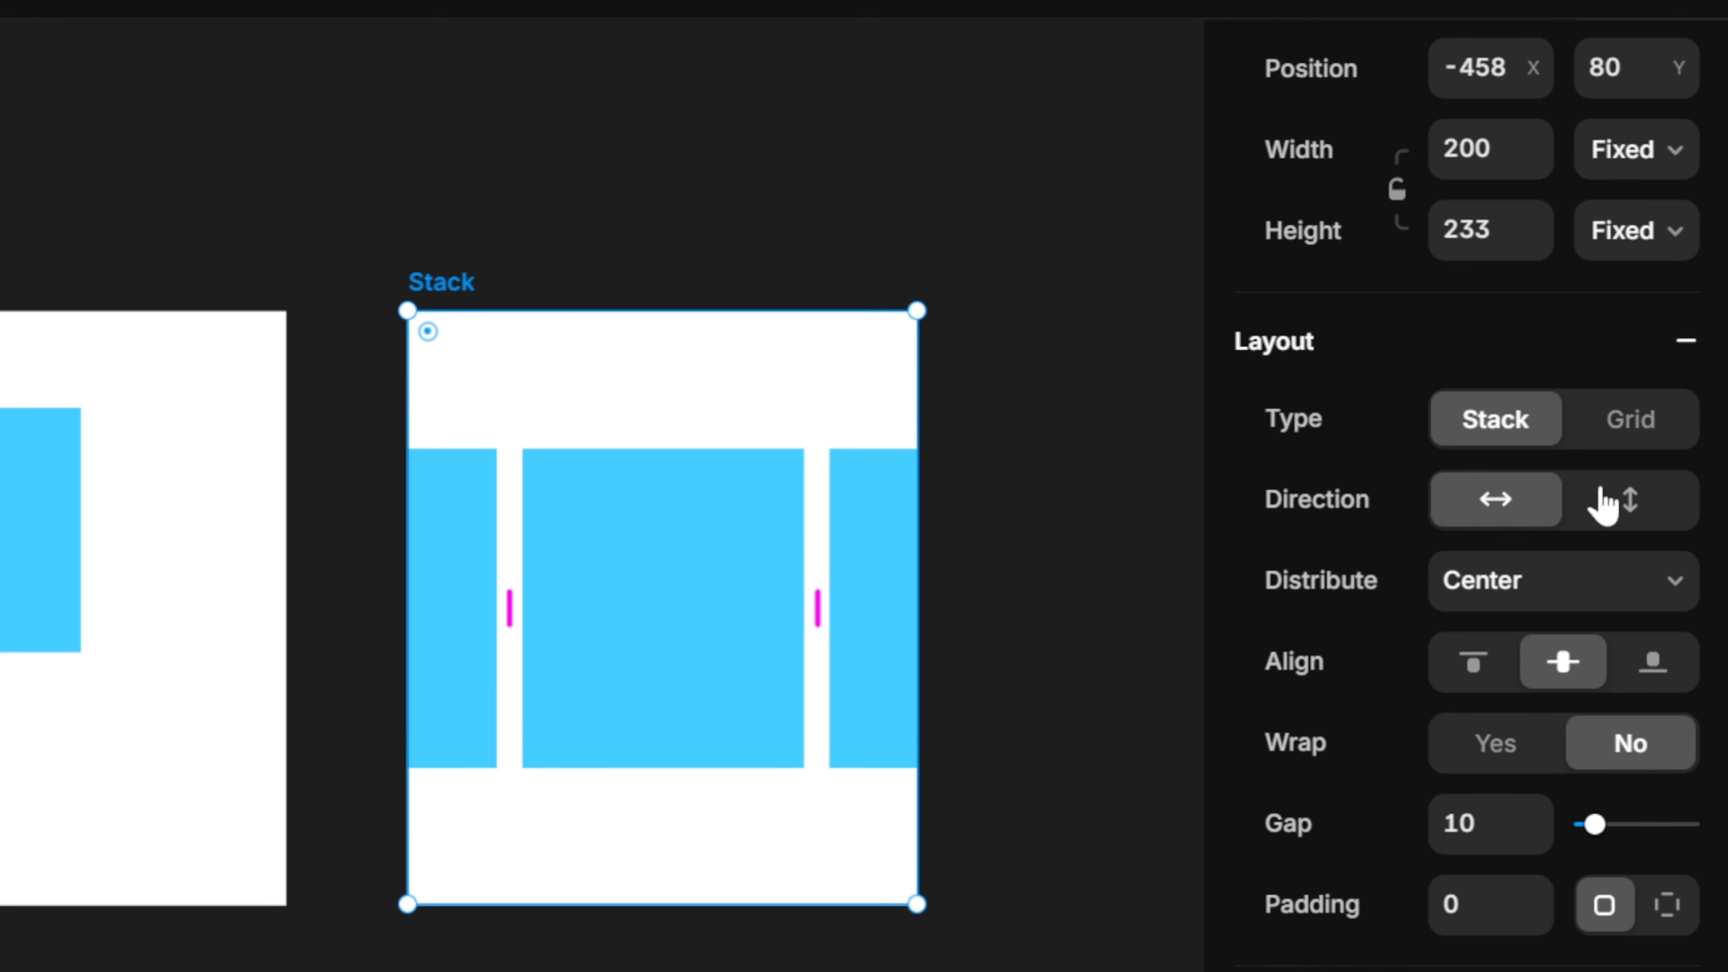
pyautogui.click(1624, 504)
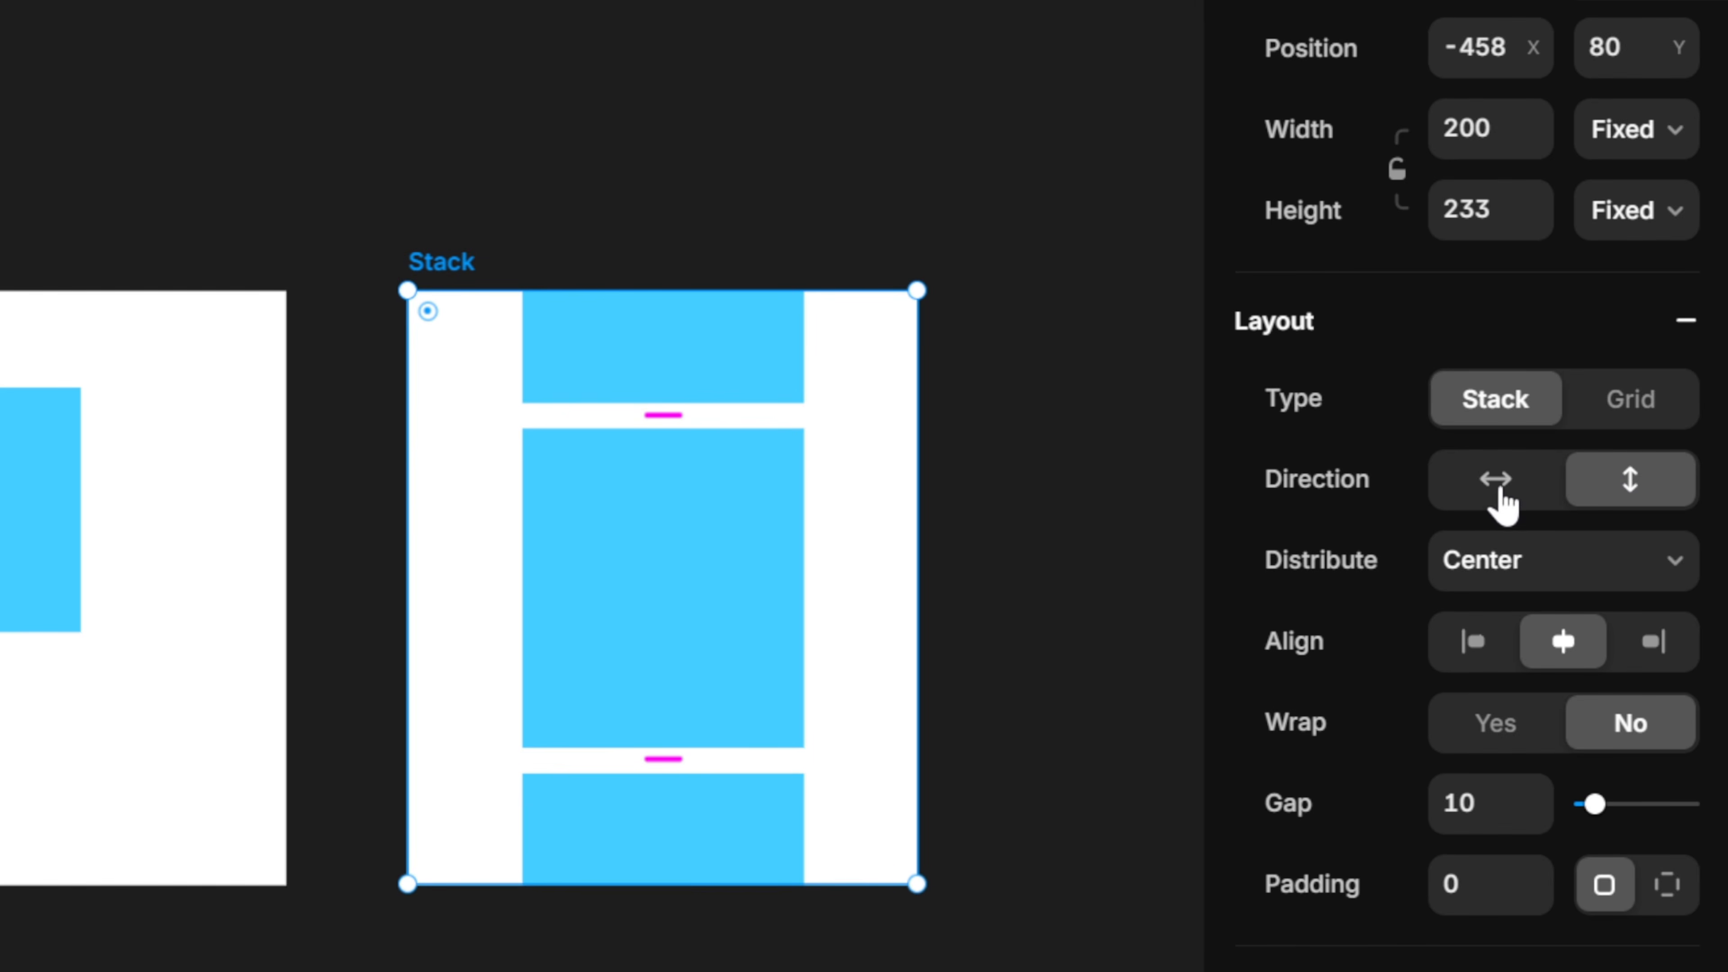
pyautogui.click(1501, 507)
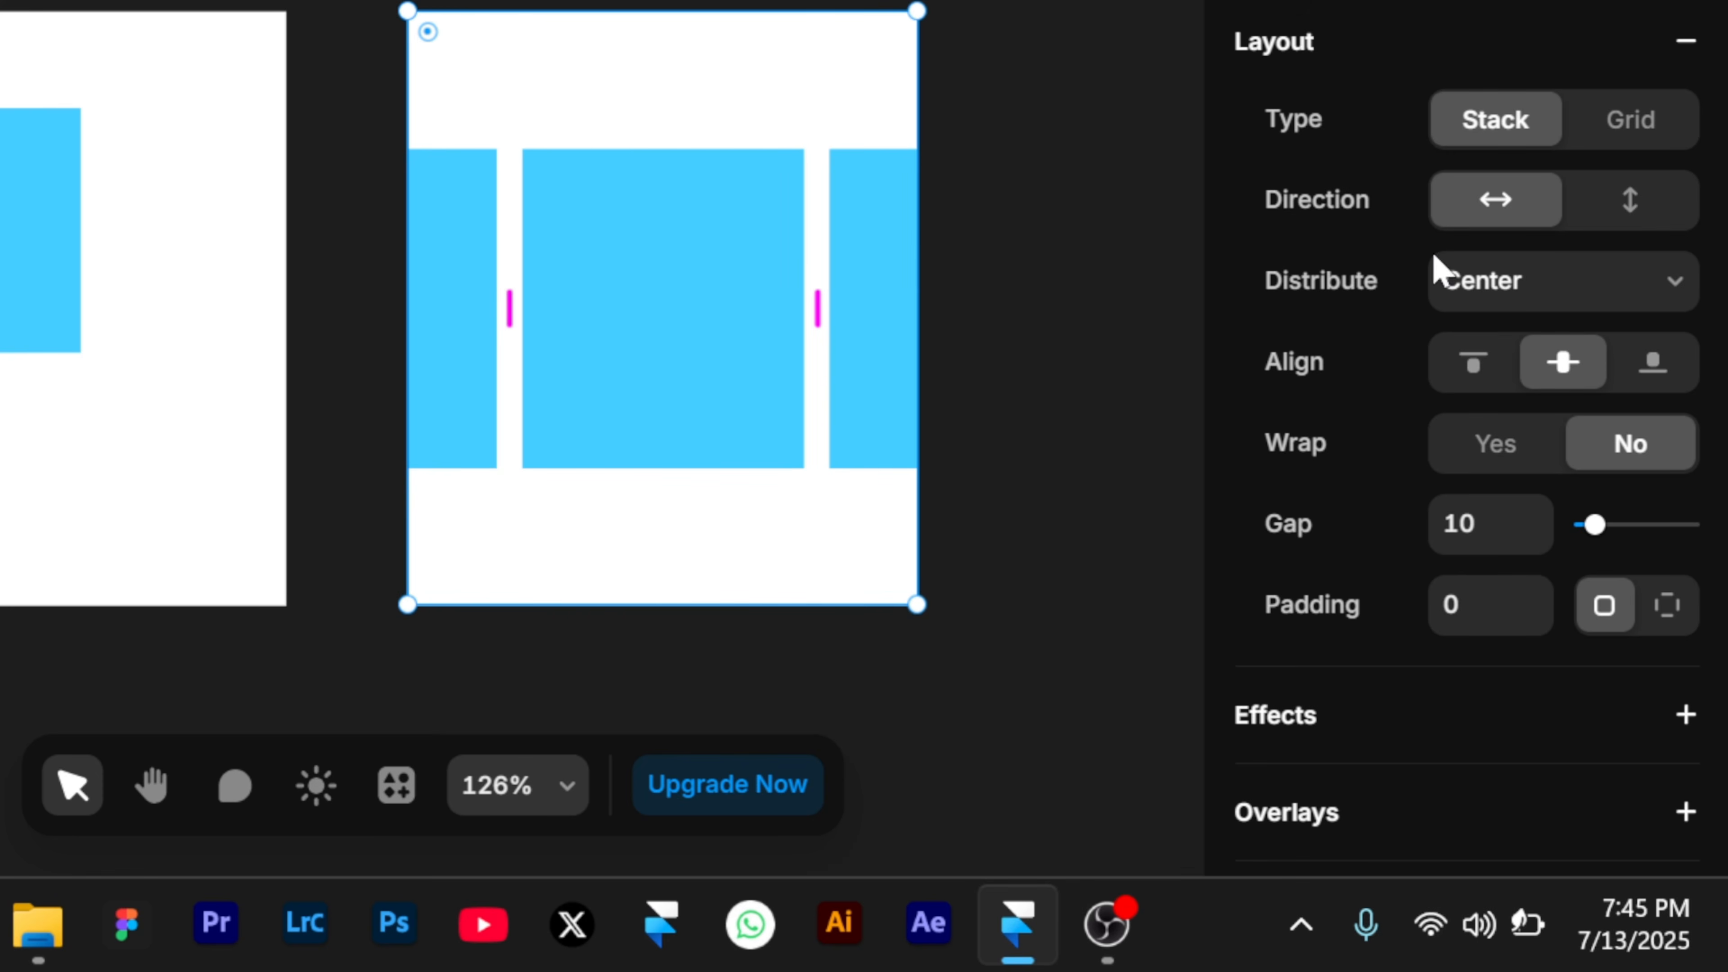
# - Try the Start distribution on the stack, align its children to the top, and set the distribution back to Center
pyautogui.click(1450, 291)
pyautogui.click(1473, 340)
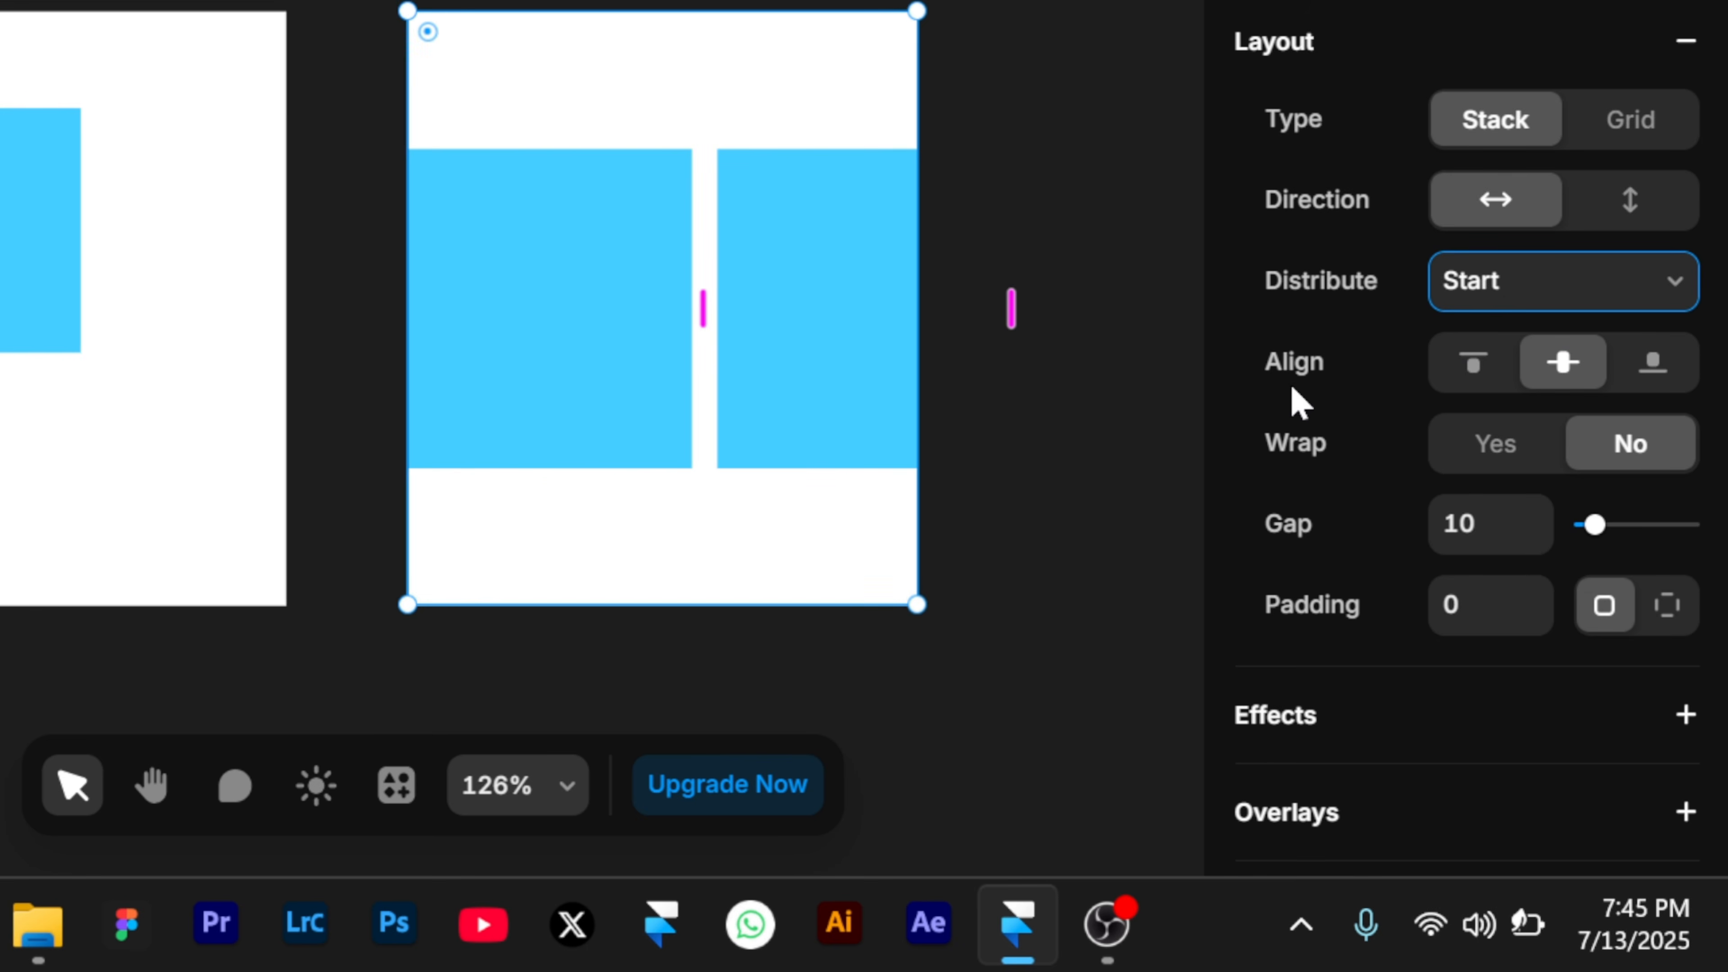
pyautogui.click(1469, 364)
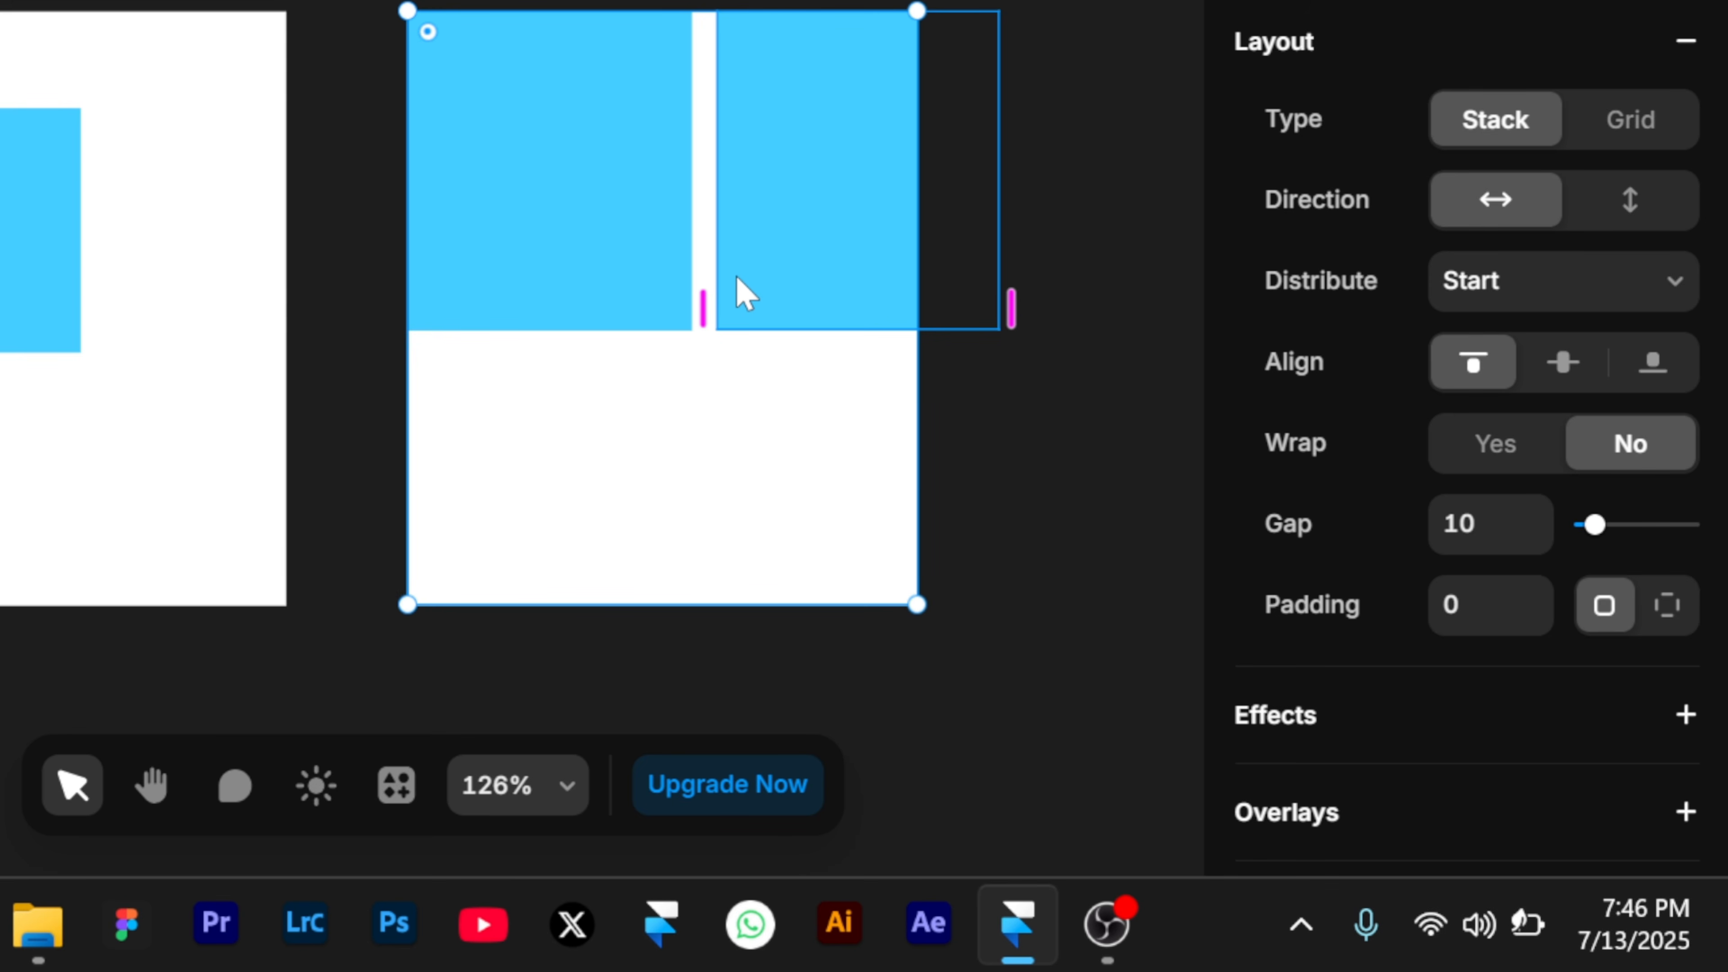
pyautogui.click(1548, 299)
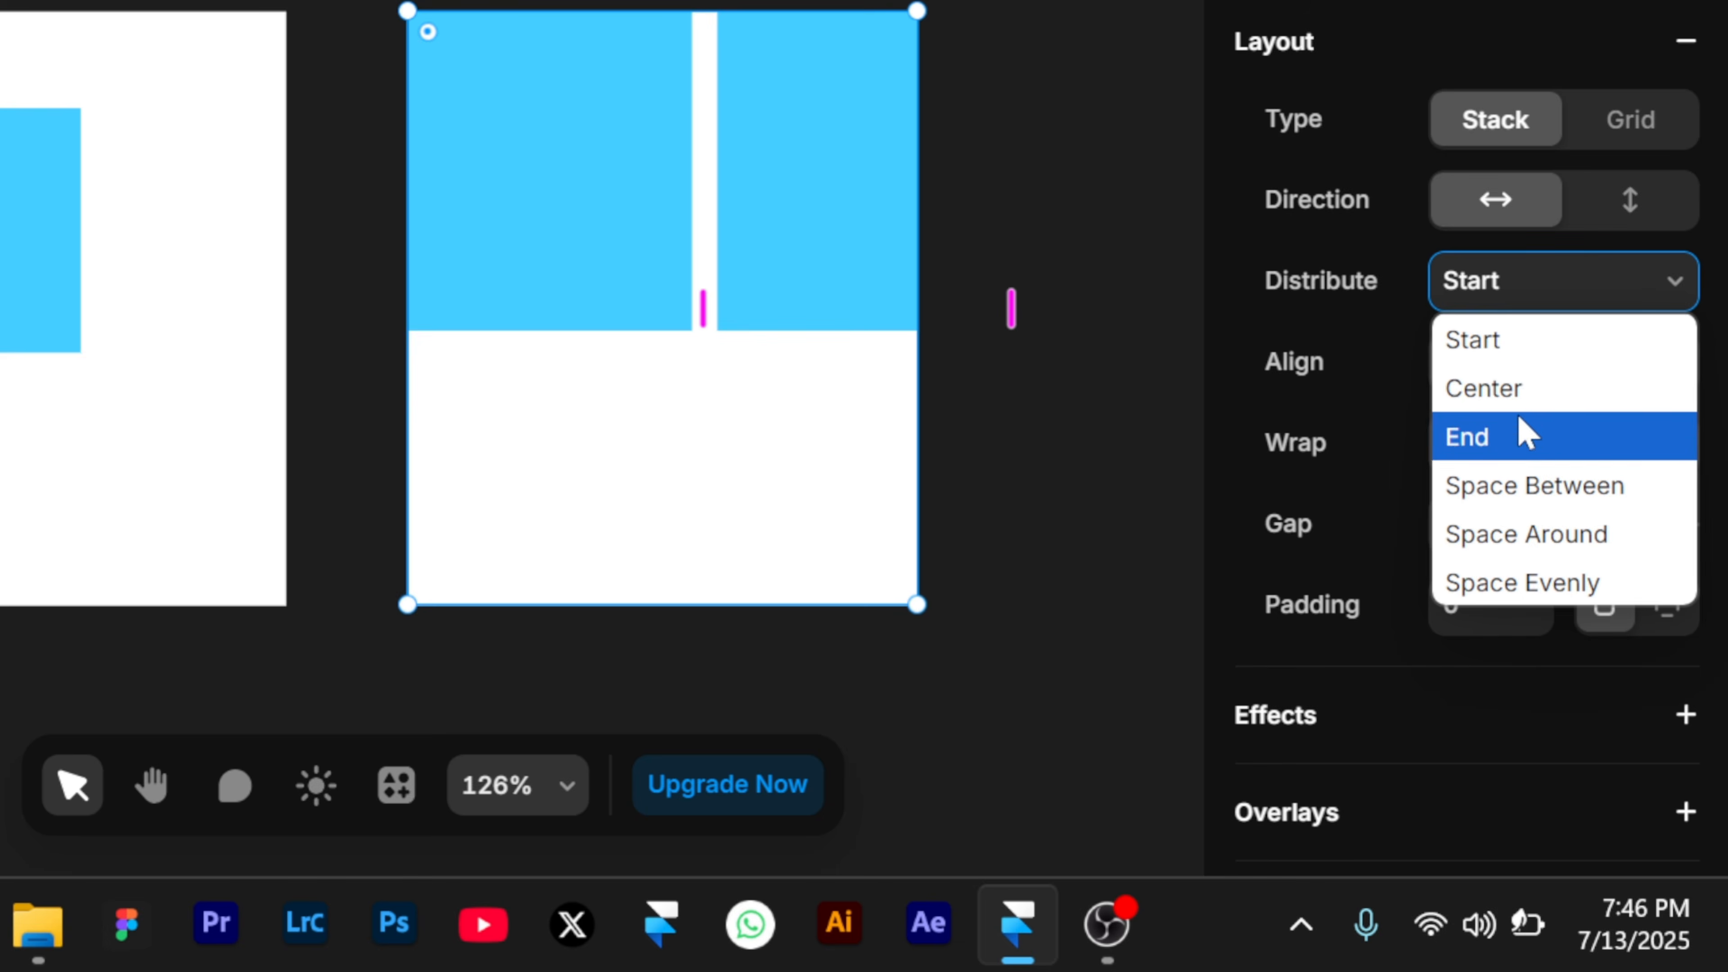
pyautogui.click(1525, 394)
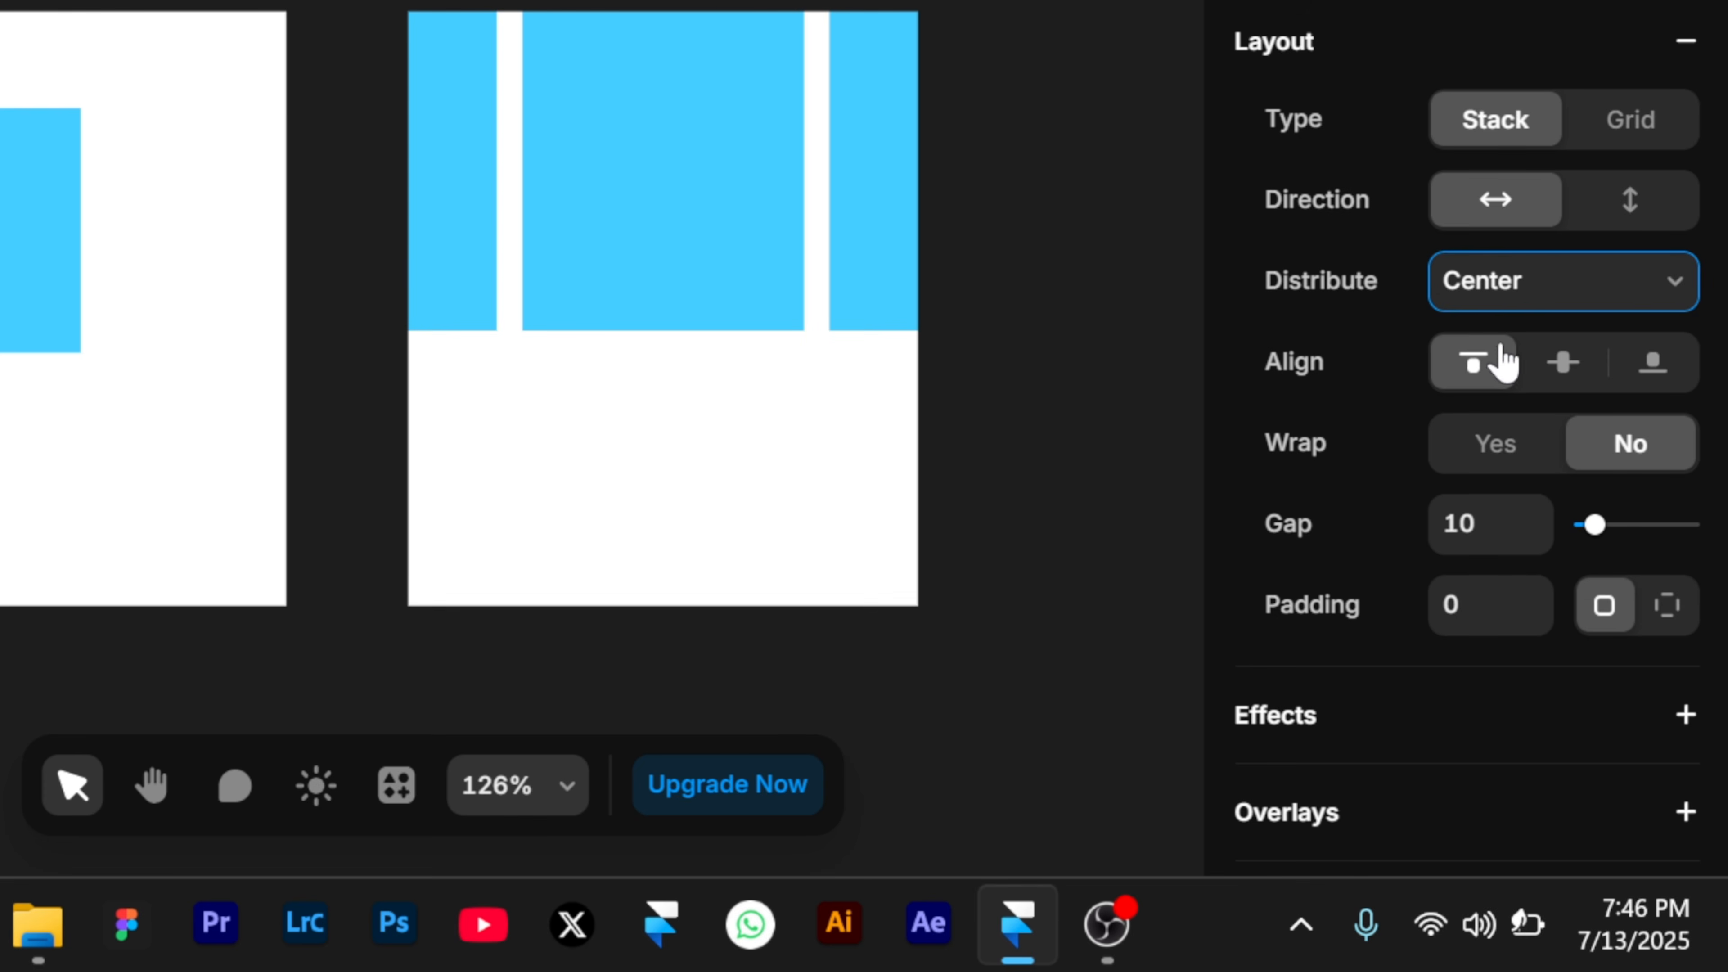
# - Center the stack's children on the cross axis and increase the gap between them to 31
pyautogui.click(1477, 377)
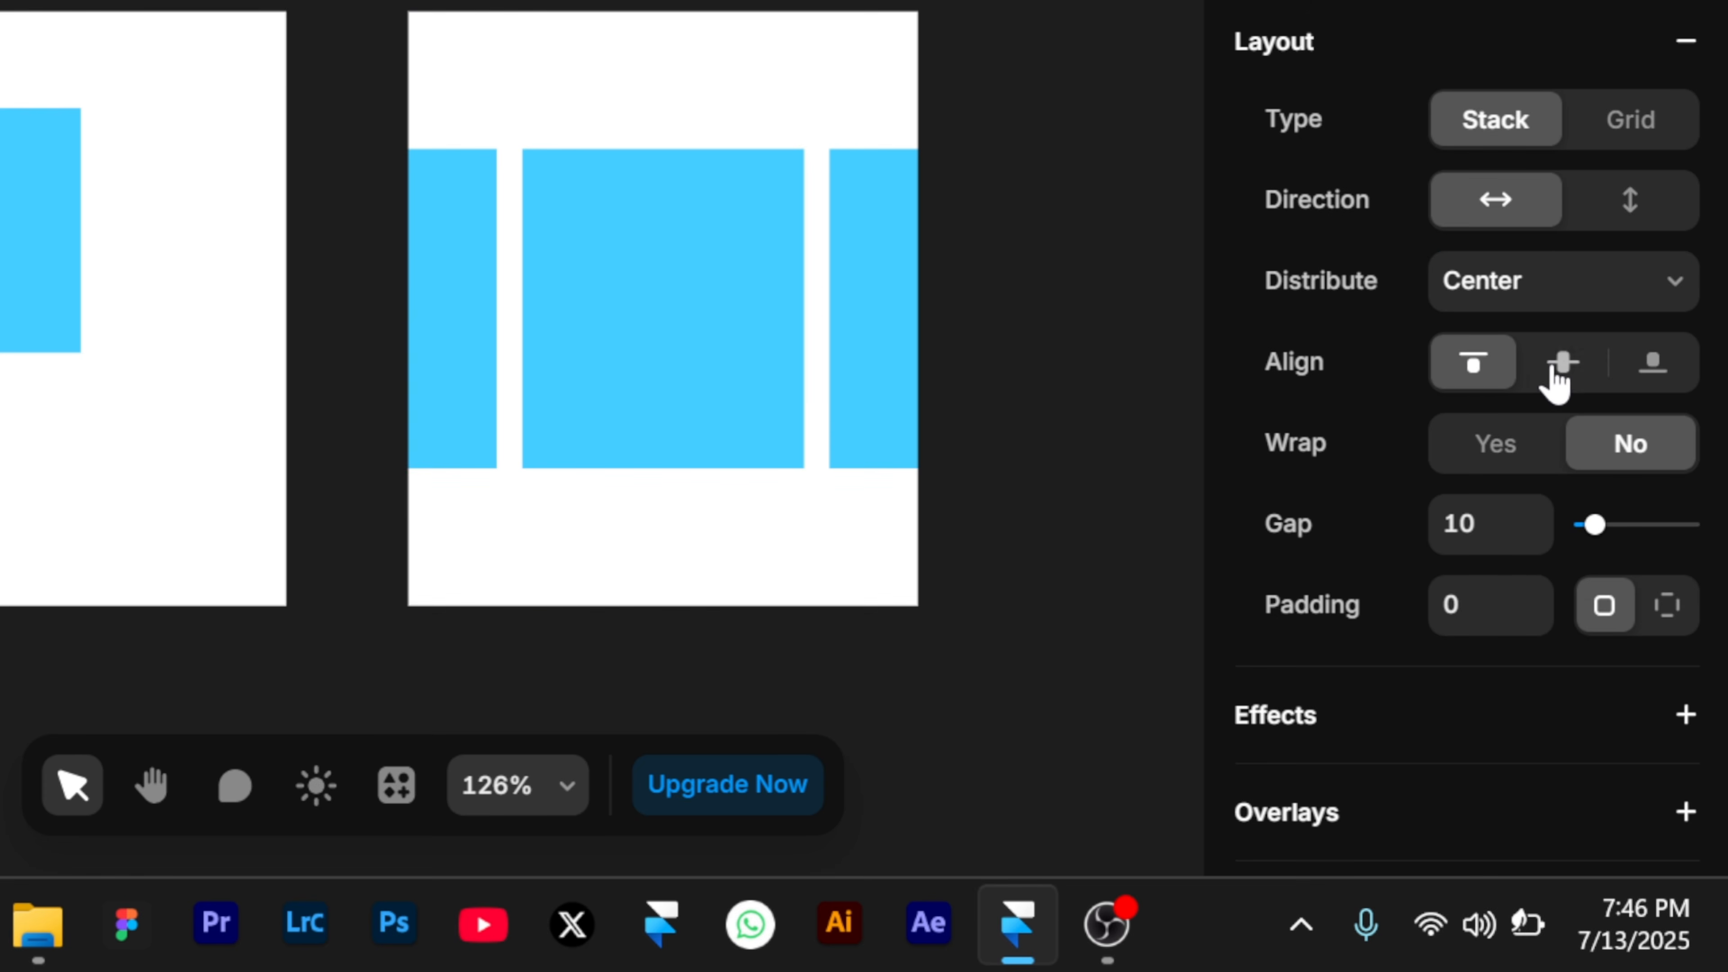
pyautogui.click(1557, 373)
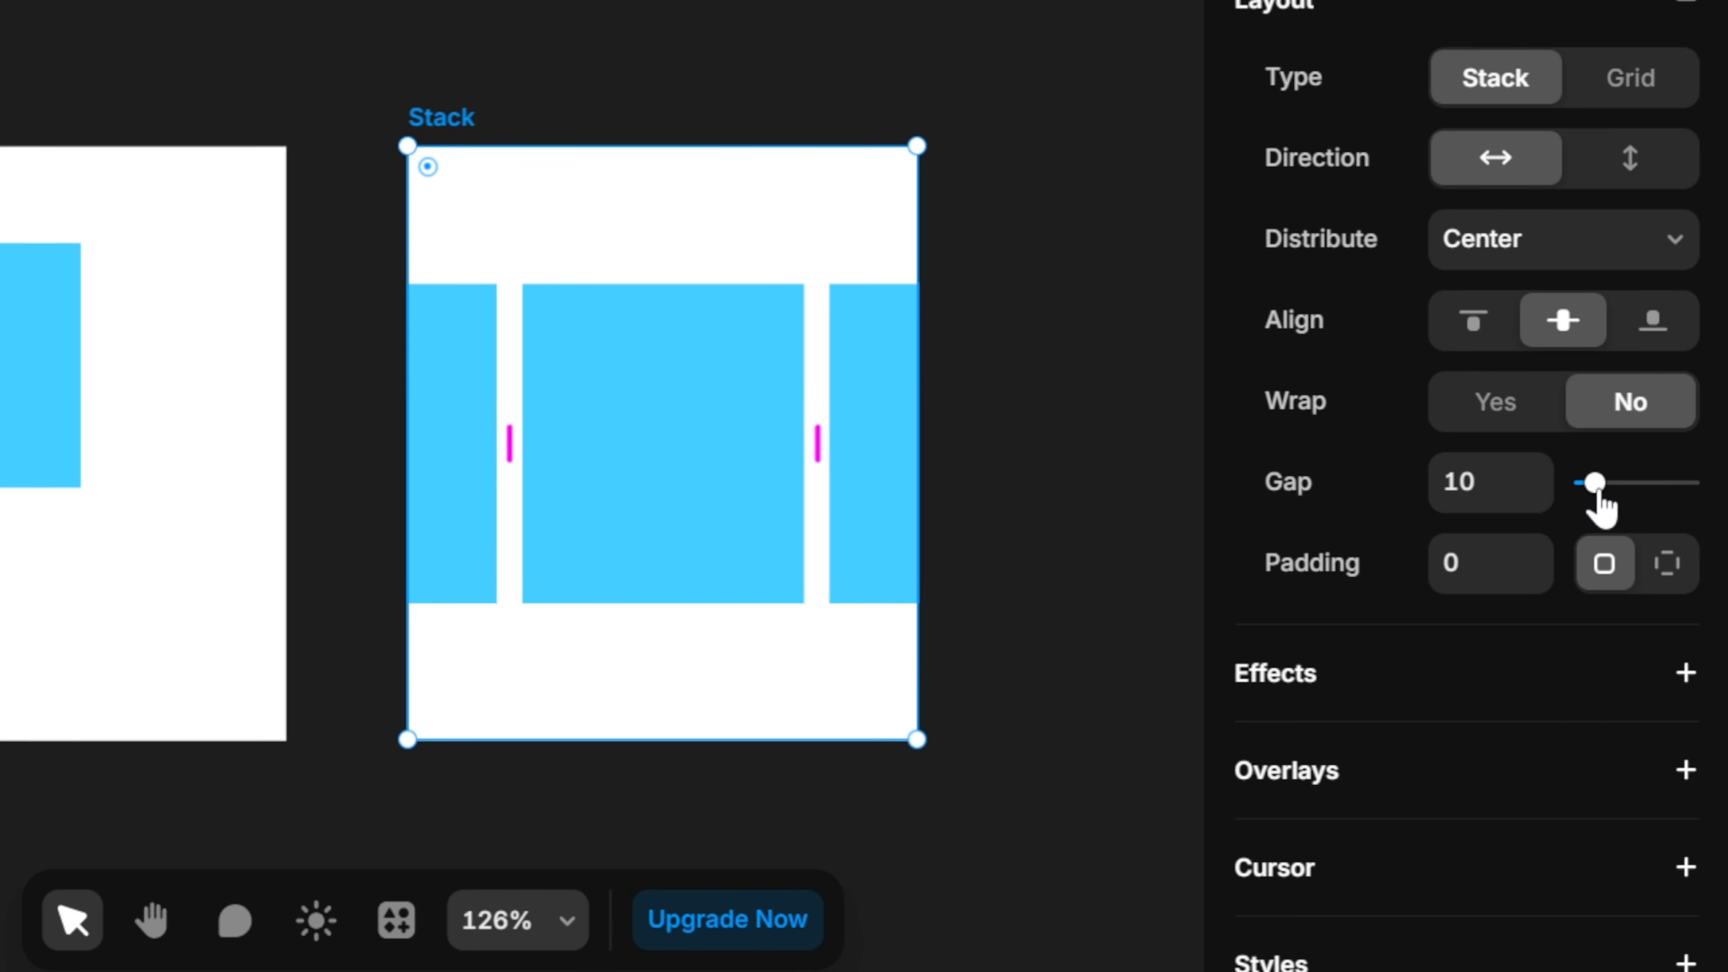
pyautogui.moveTo(1597, 492)
pyautogui.mouseDown()
pyautogui.moveTo(1632, 478)
pyautogui.moveTo(1617, 479)
pyautogui.mouseUp()
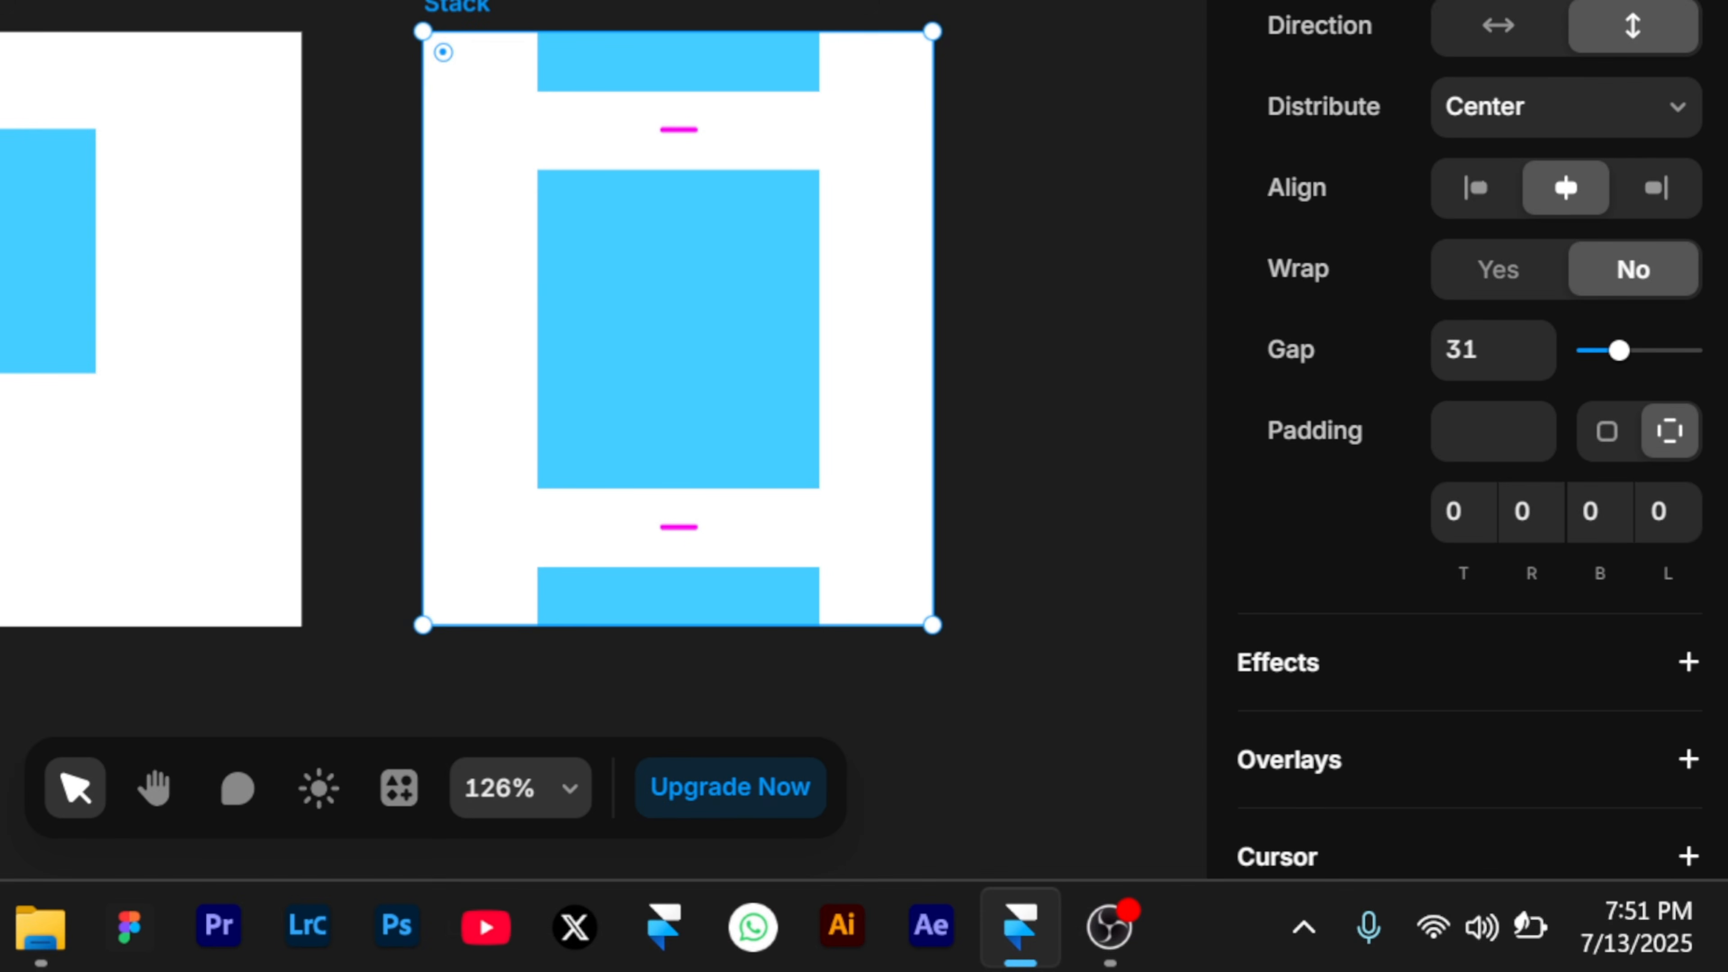
# - Set the stack's individual top padding to 100
pyautogui.click(1463, 511)
pyautogui.click(1463, 512)
pyautogui.press('BackSpace')
pyautogui.write('1')
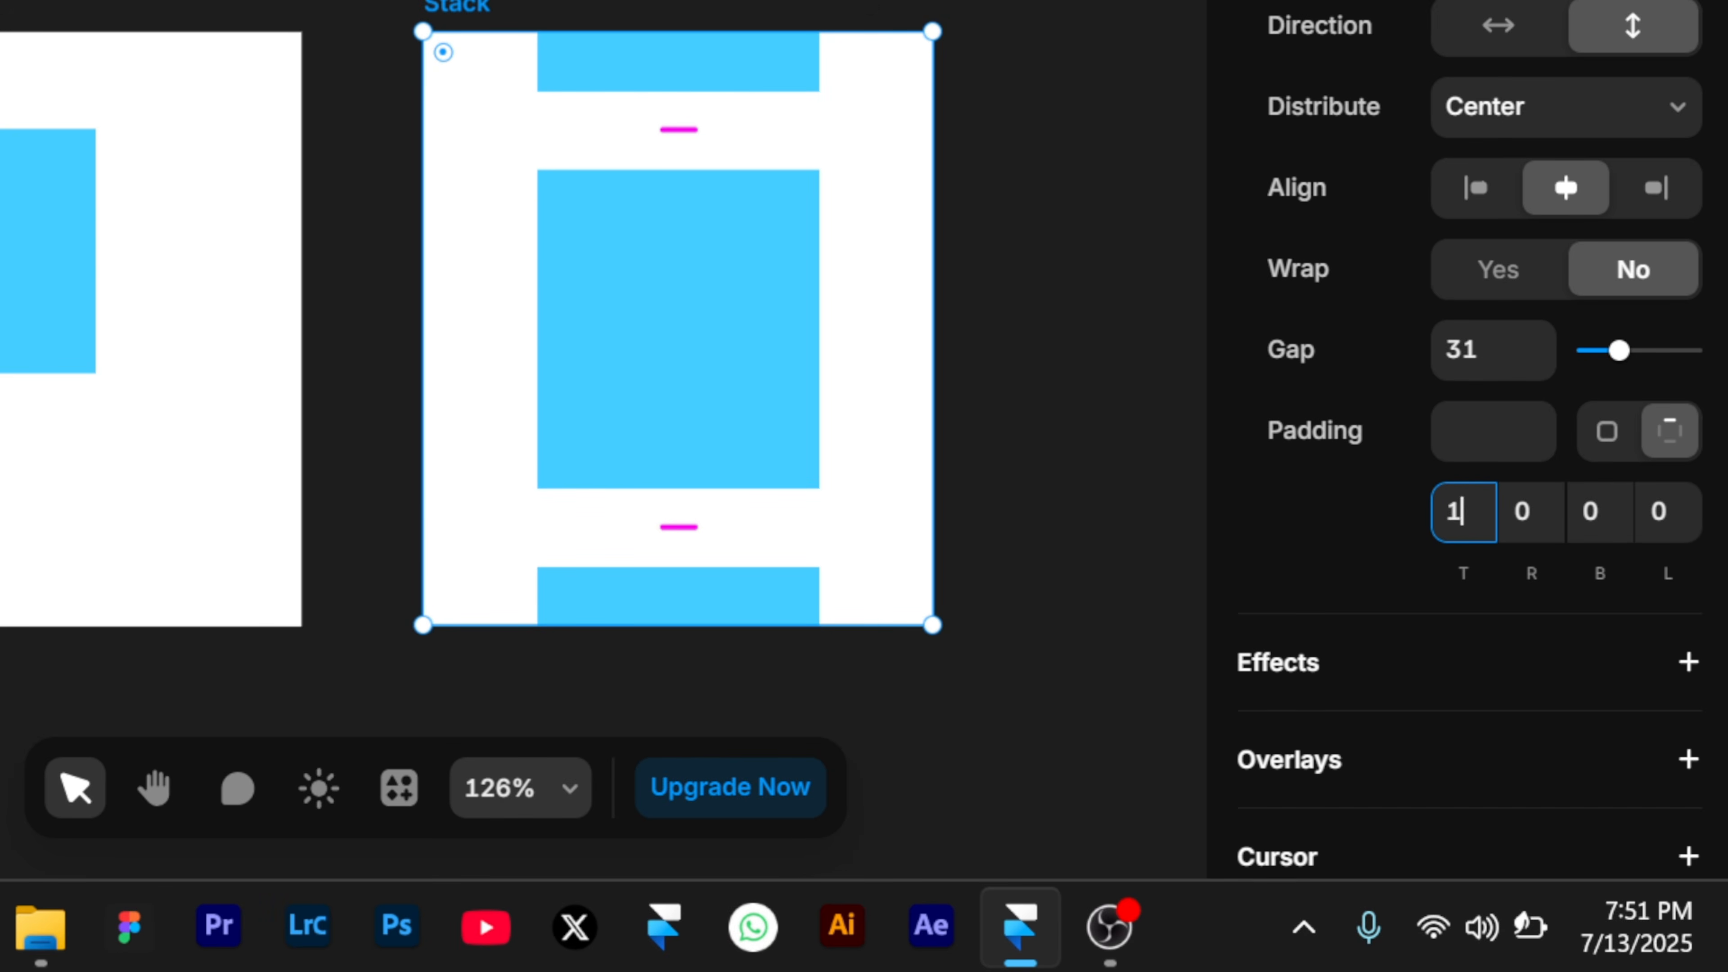
pyautogui.write('00')
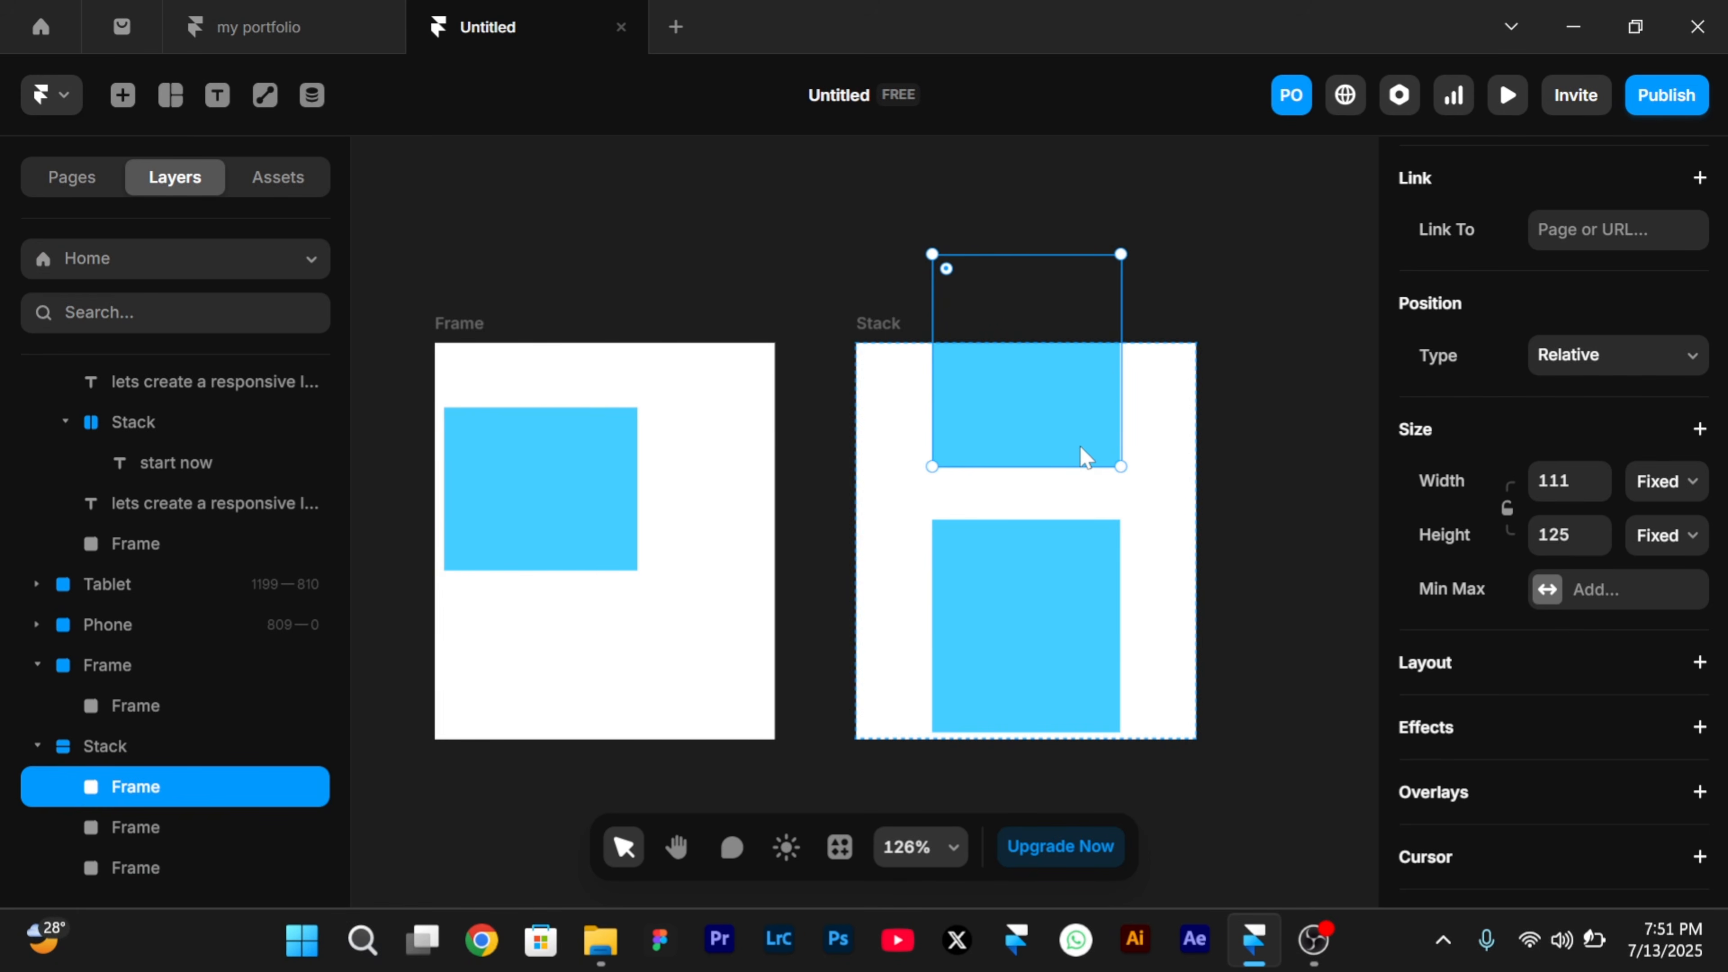
# - Delete two of the three blue frames inside the stack, and select the stack itself
pyautogui.press('Delete')
pyautogui.click(1006, 725)
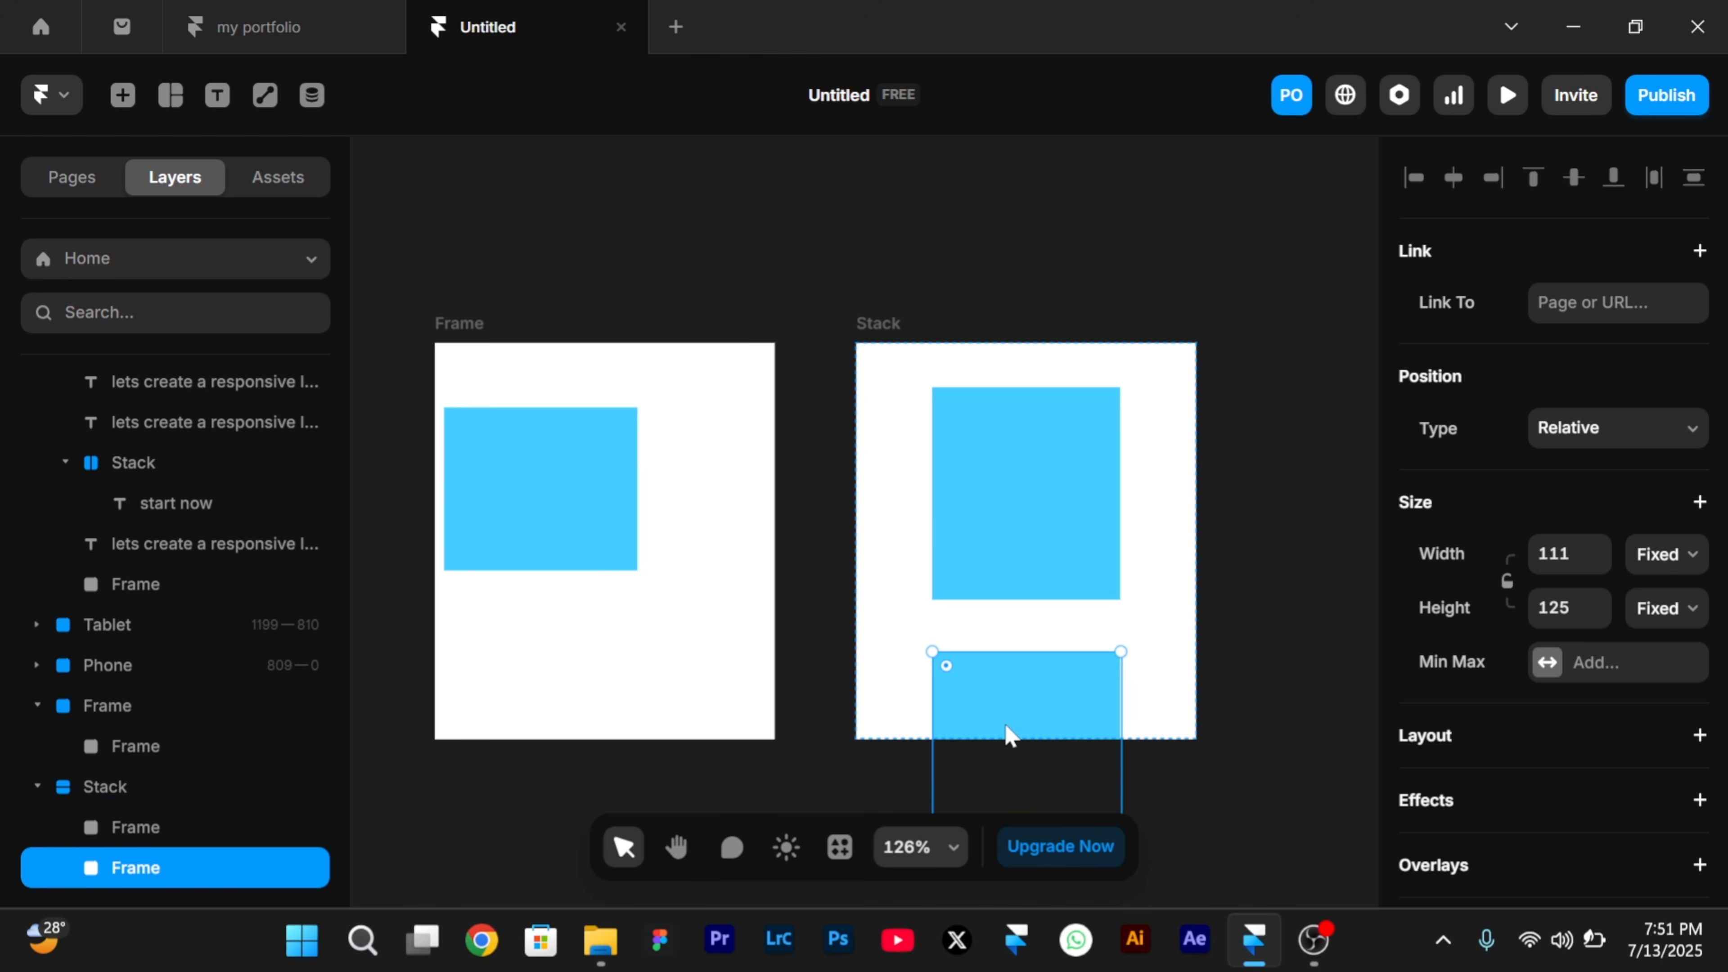
pyautogui.press('Delete')
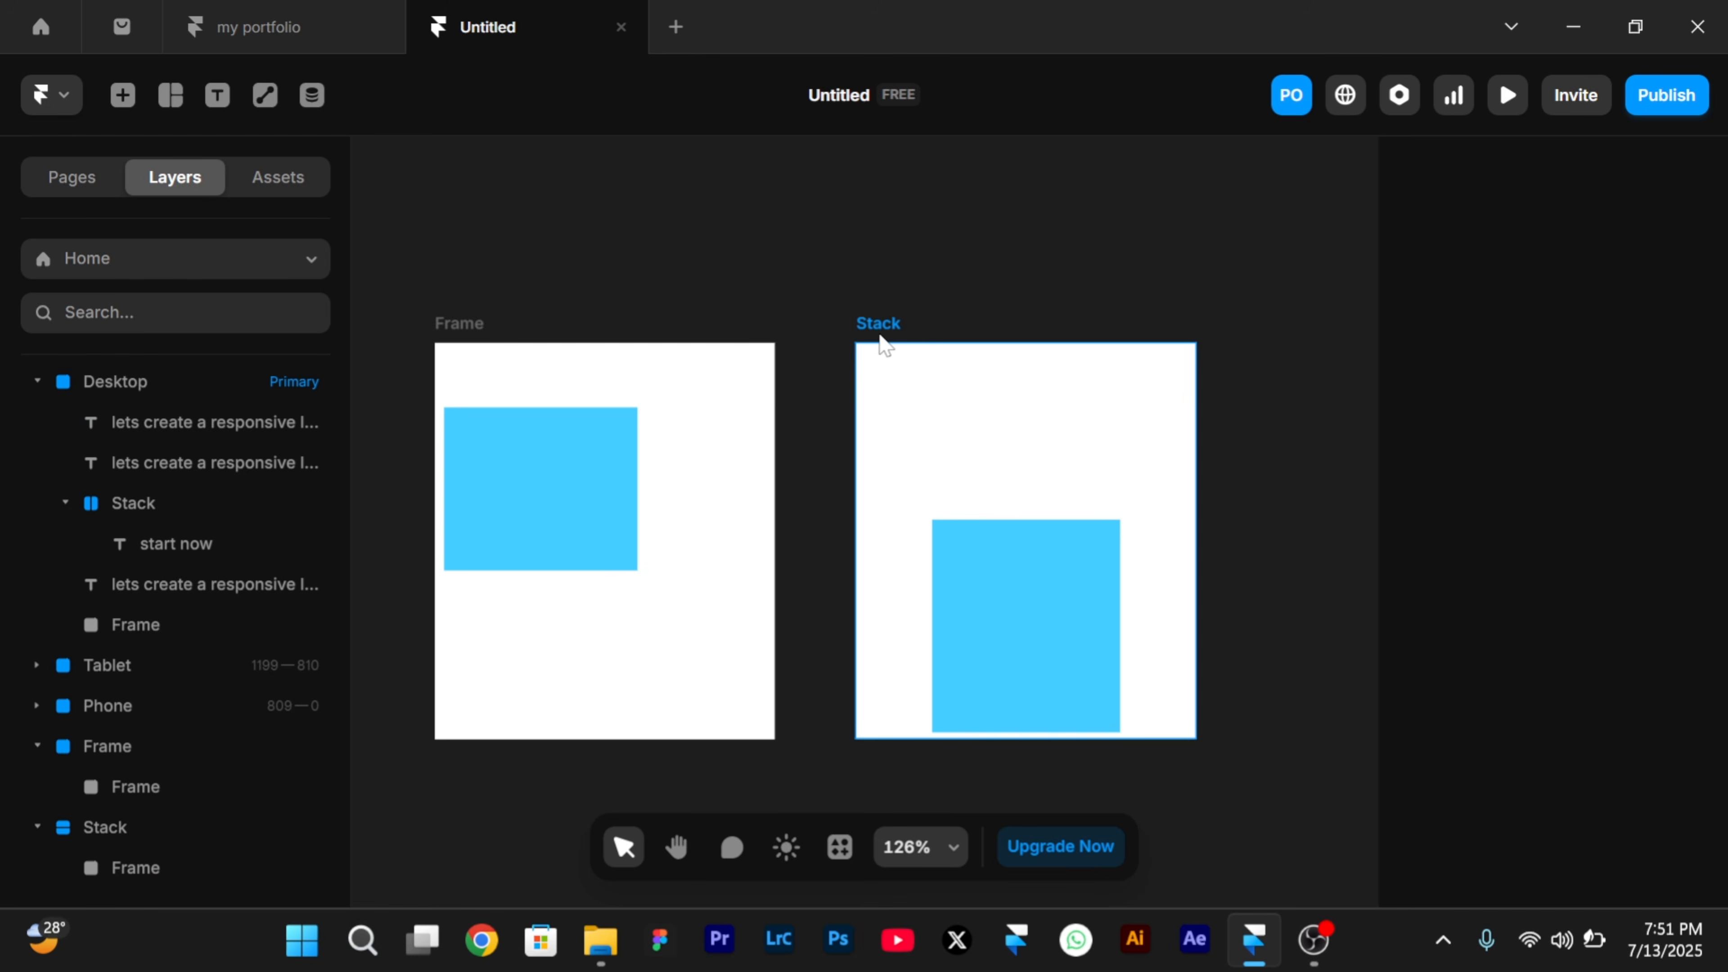
pyautogui.click(881, 343)
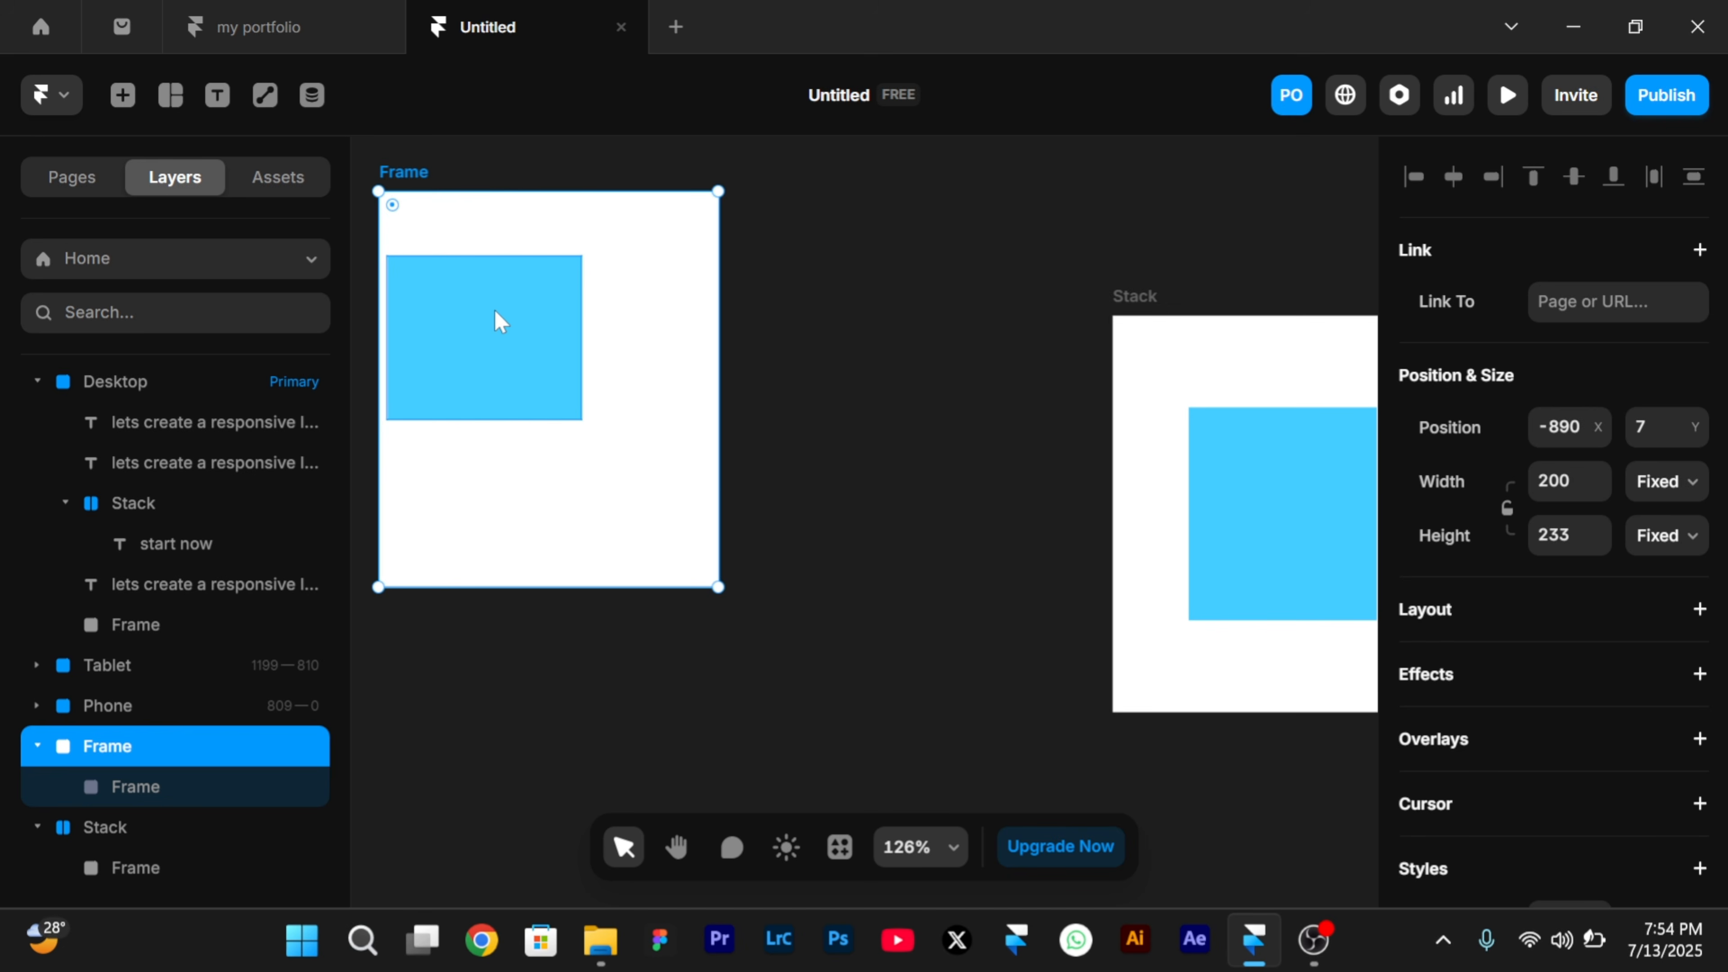
# - Widen the blue rectangle in the plain white frame to about 189, and widen the white frame to about 380
pyautogui.click(496, 322)
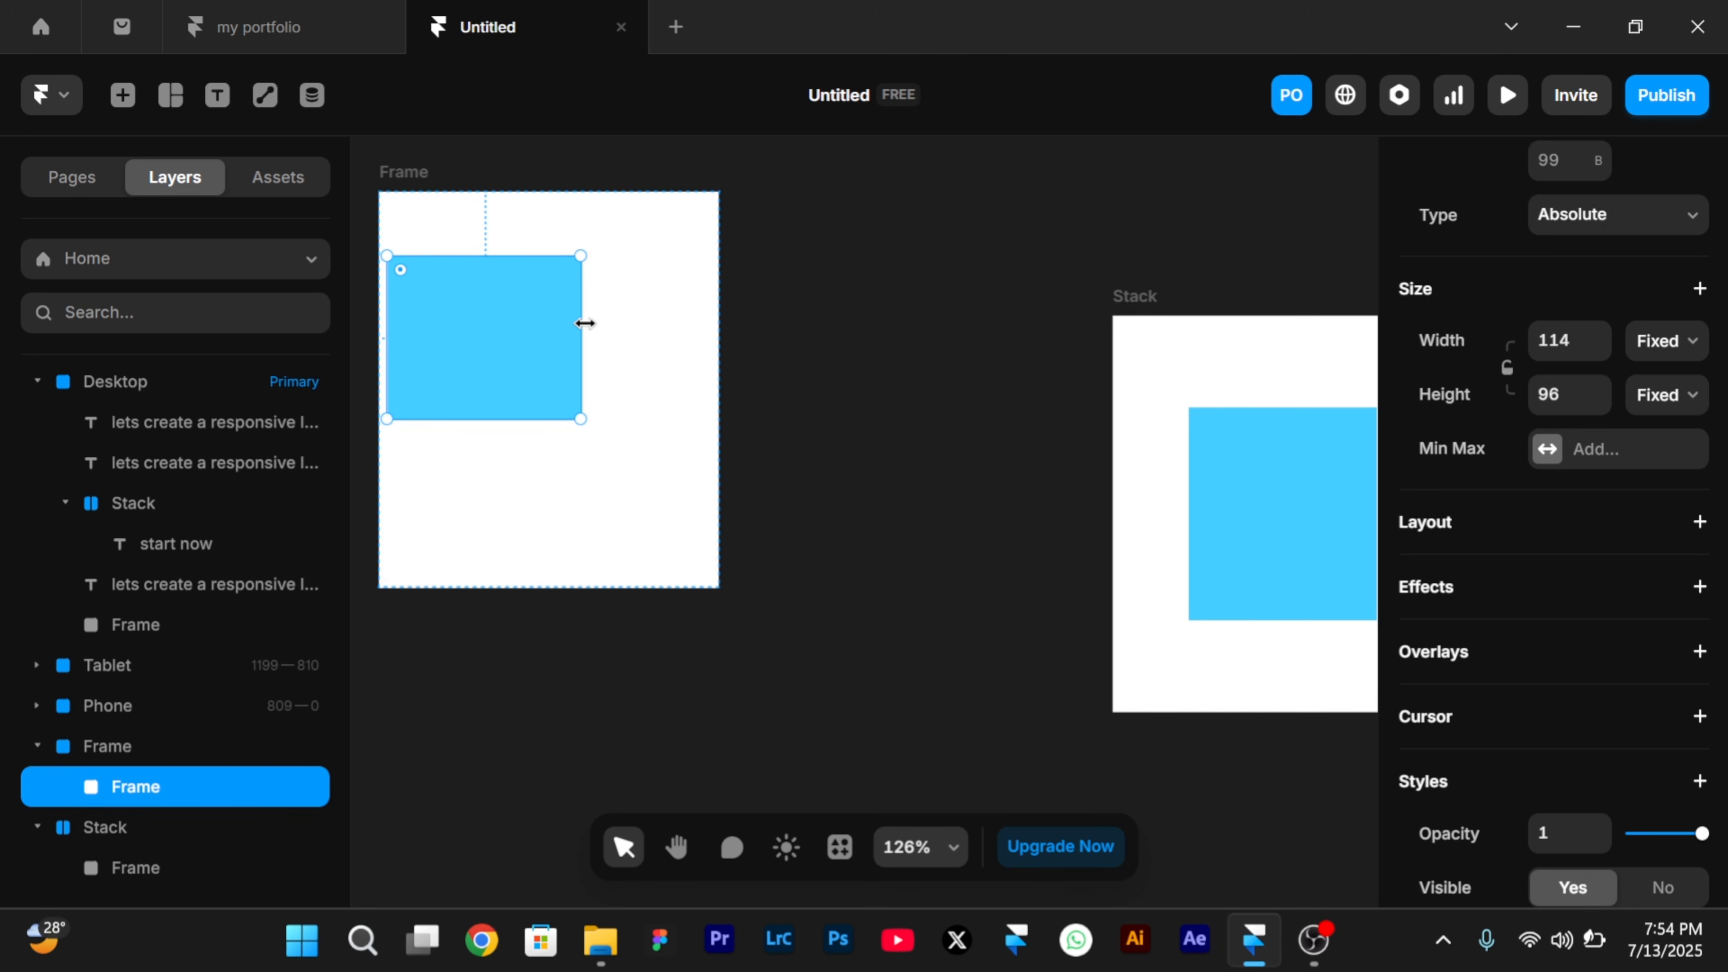
pyautogui.moveTo(585, 323); pyautogui.dragTo(707, 379)
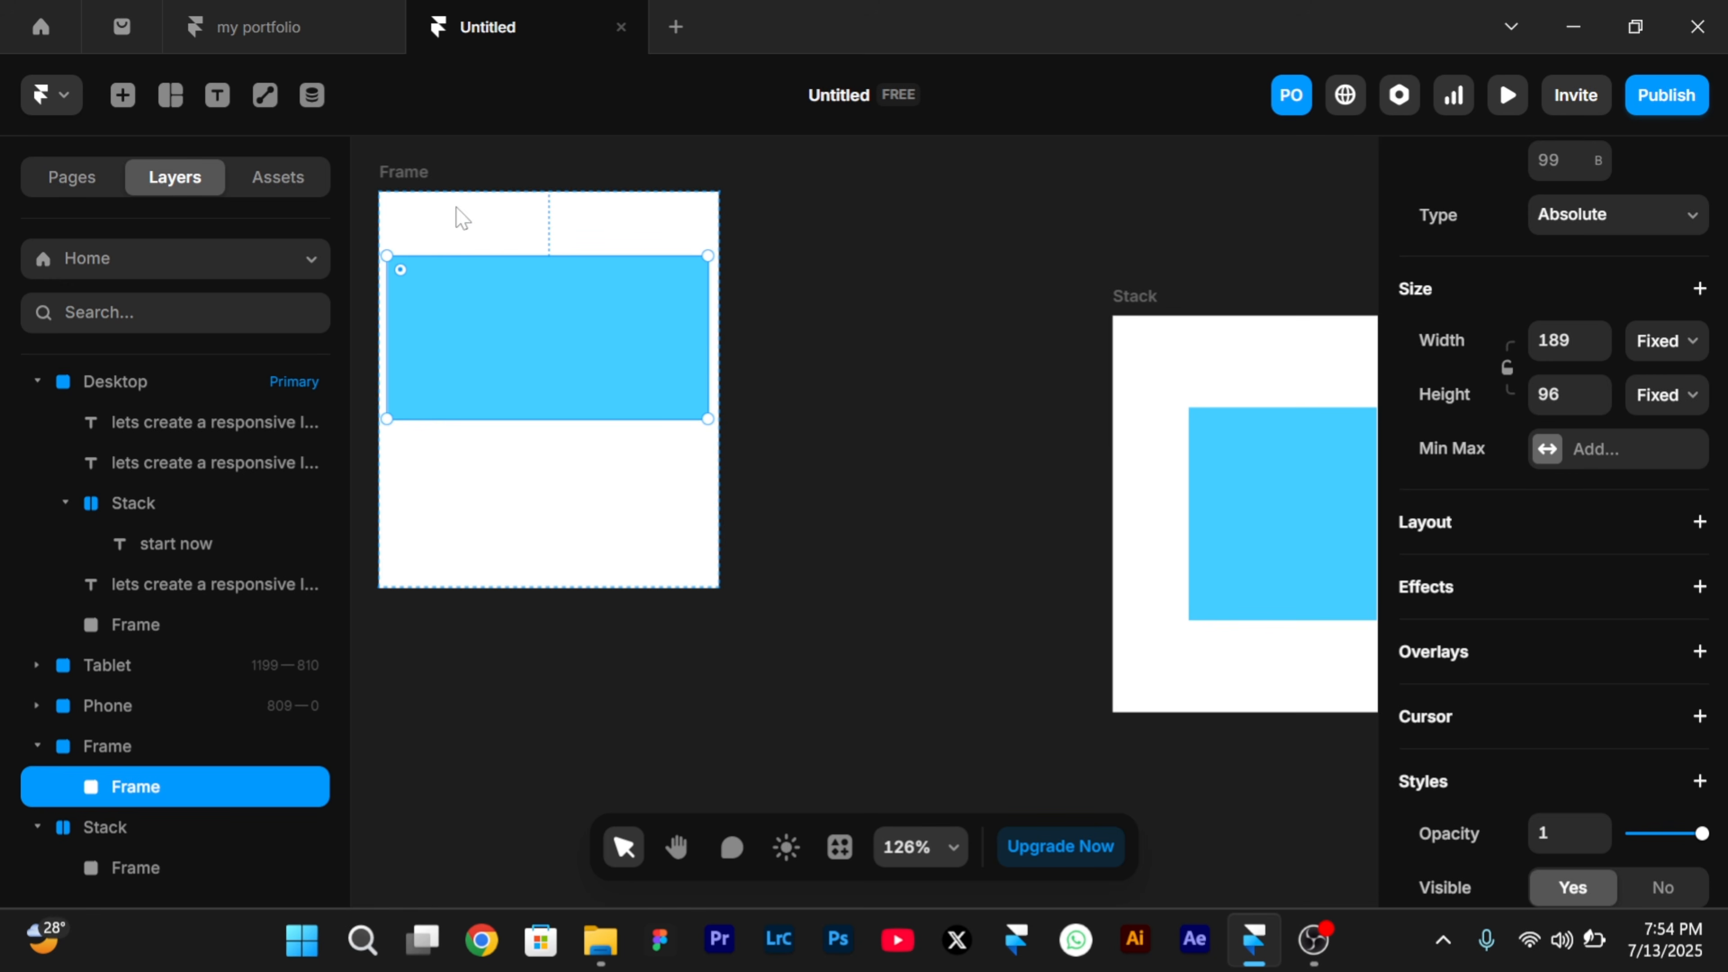
pyautogui.click(428, 178)
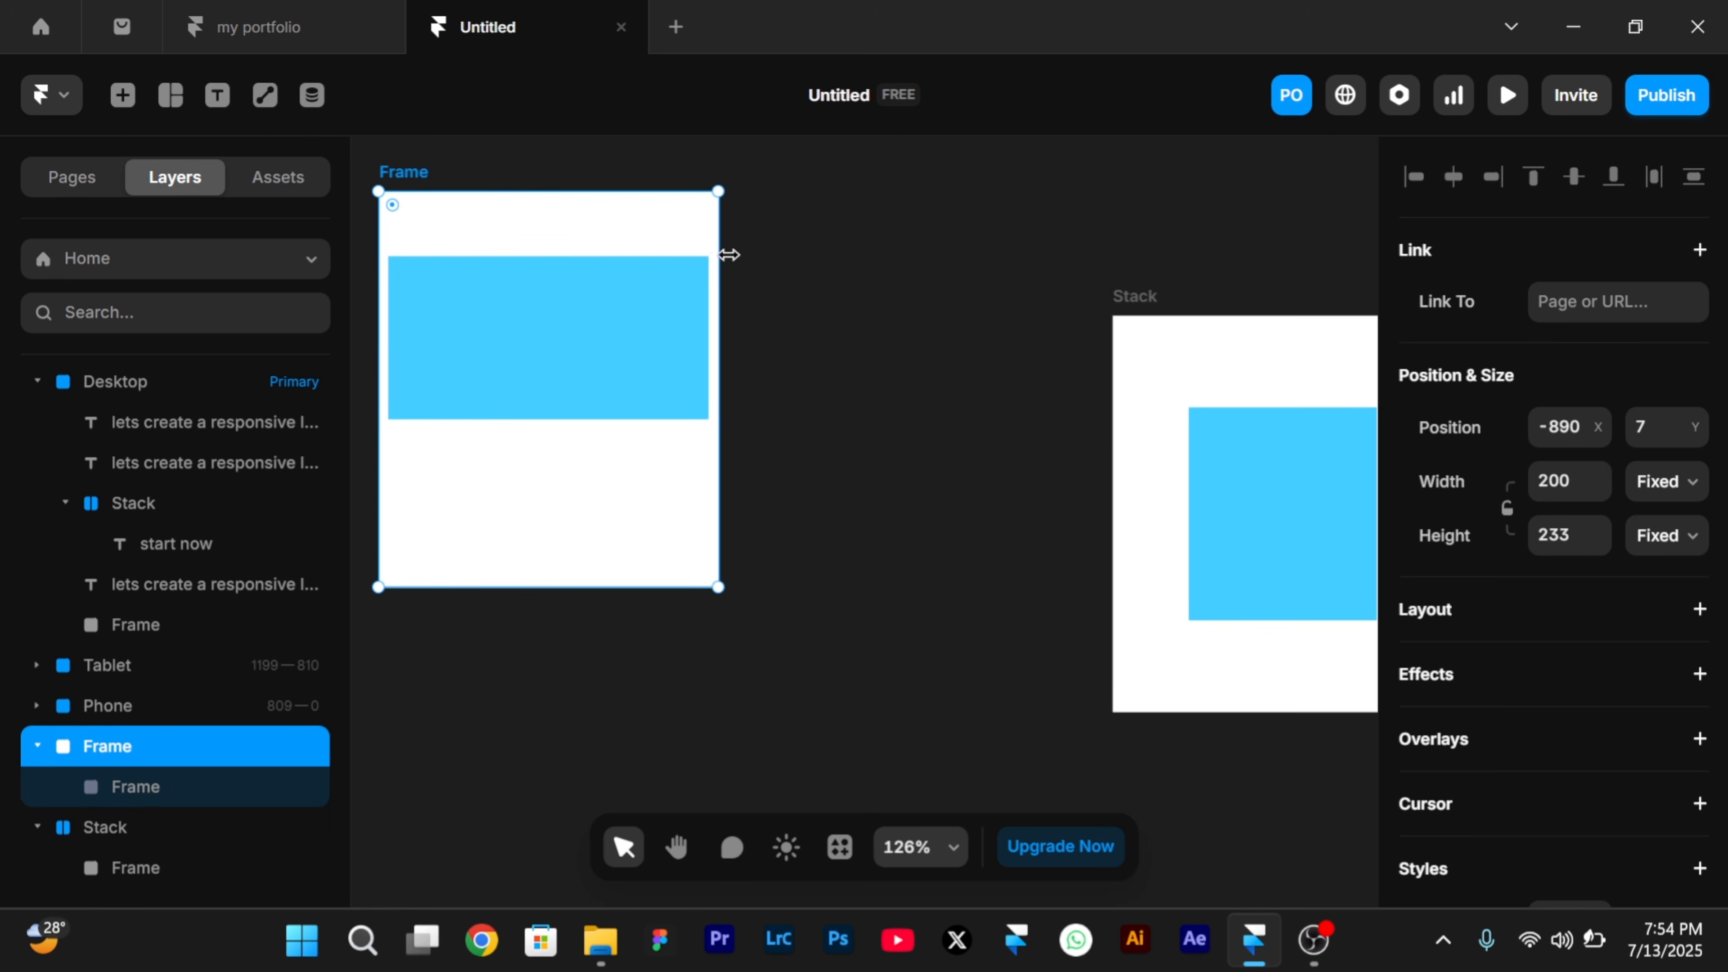
pyautogui.moveTo(719, 252); pyautogui.dragTo(1050, 408)
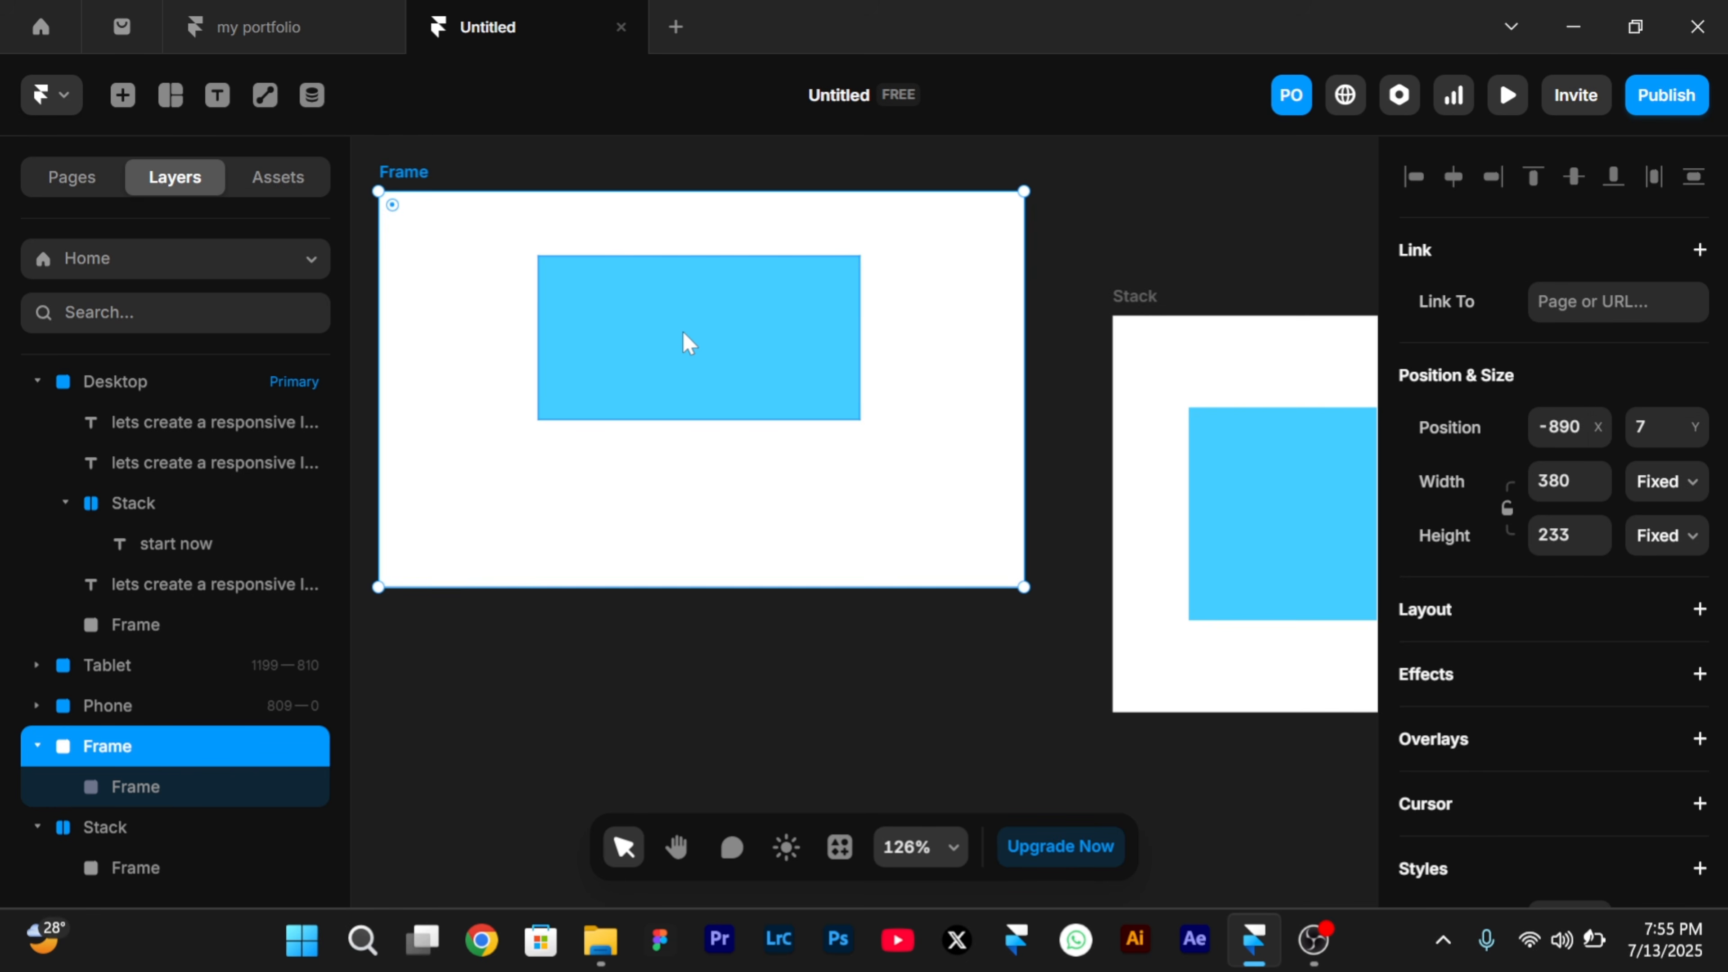
# - Stretch the blue rectangle past both sides by hand to span its white parent frame, about 399 wide
pyautogui.click(689, 342)
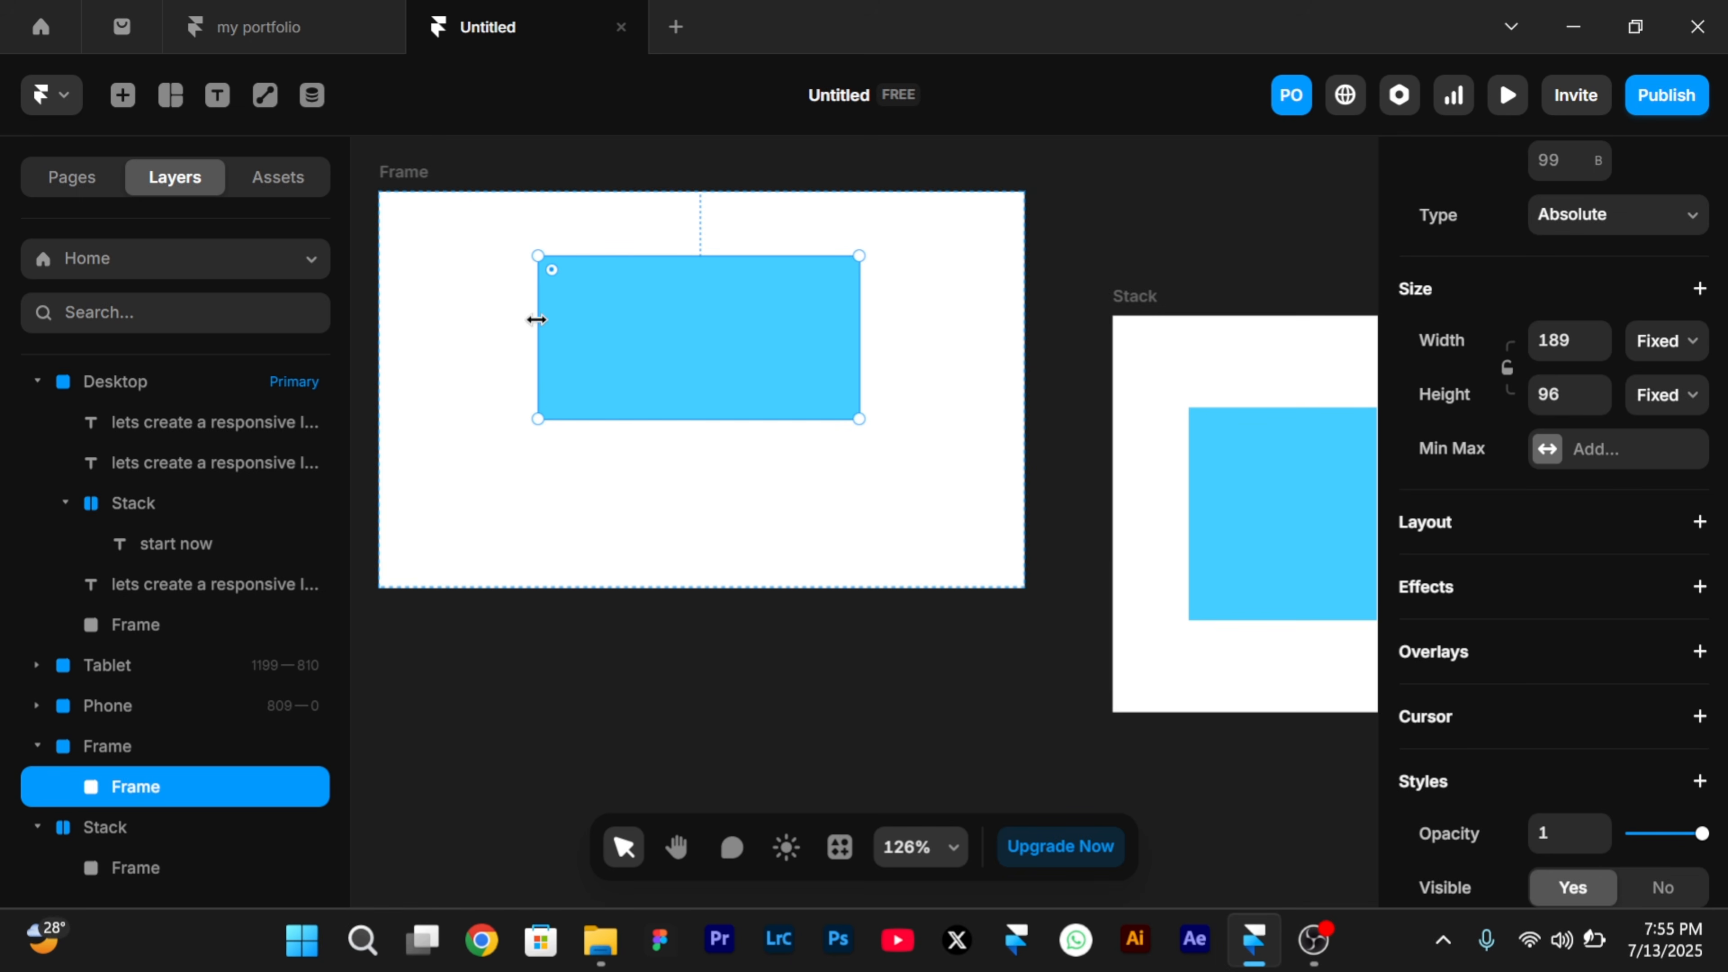
pyautogui.moveTo(534, 317); pyautogui.dragTo(378, 259)
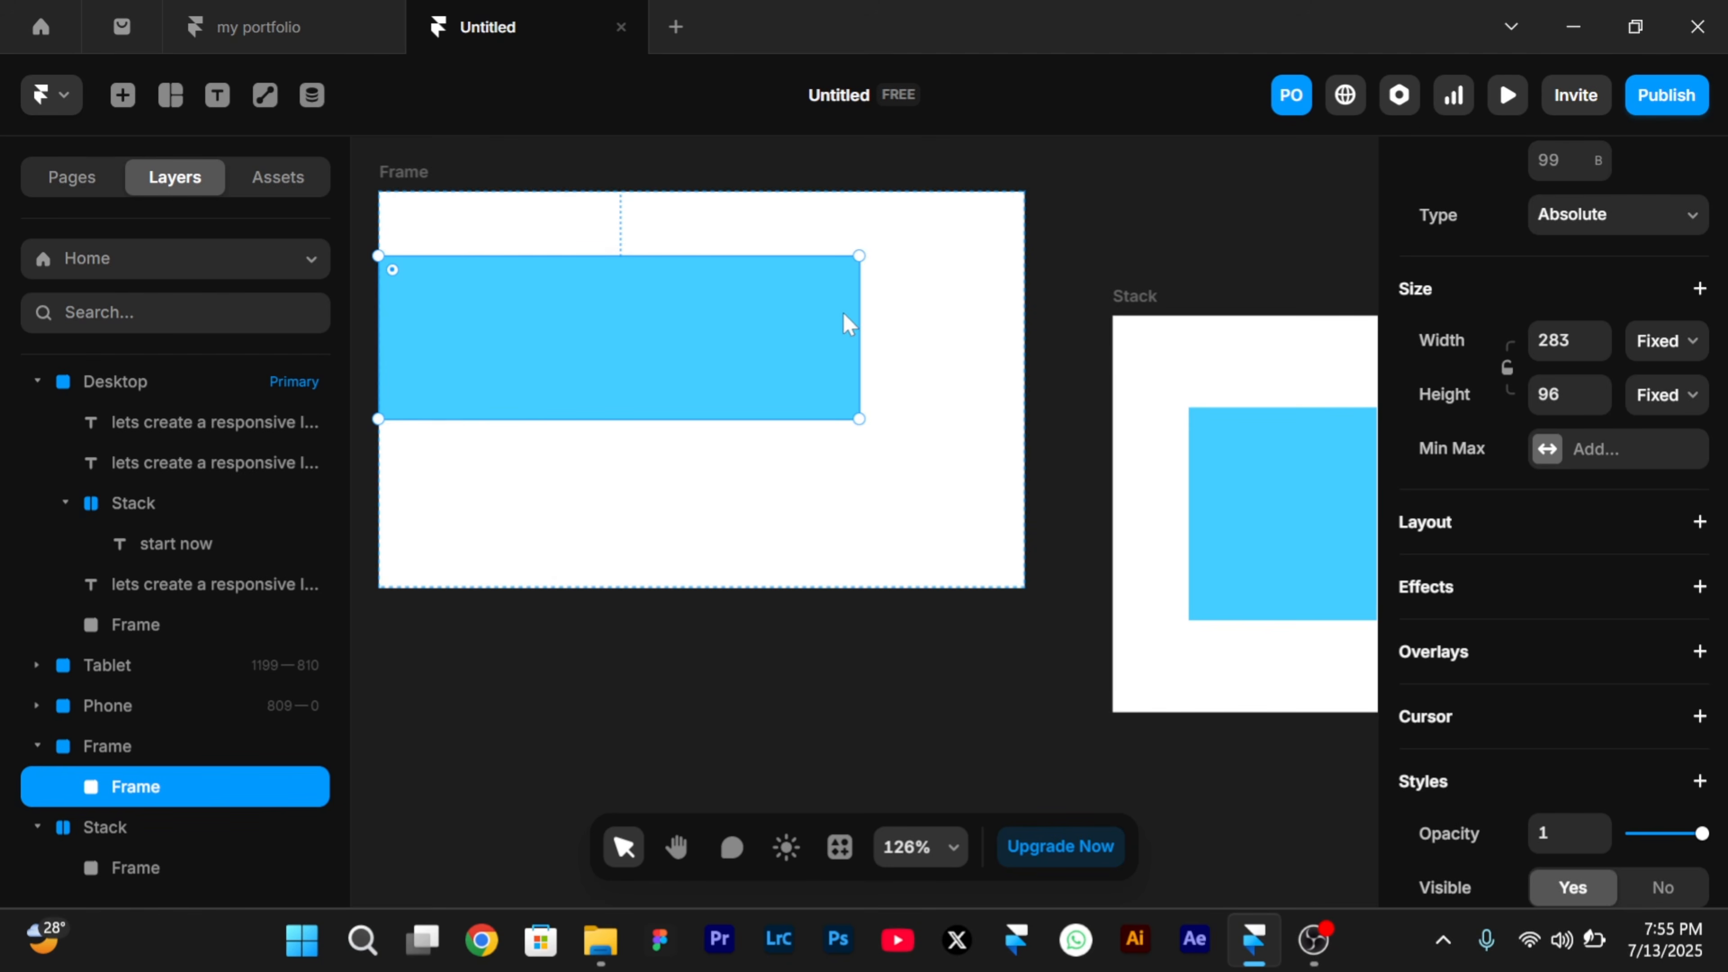
pyautogui.moveTo(861, 307); pyautogui.dragTo(1056, 310)
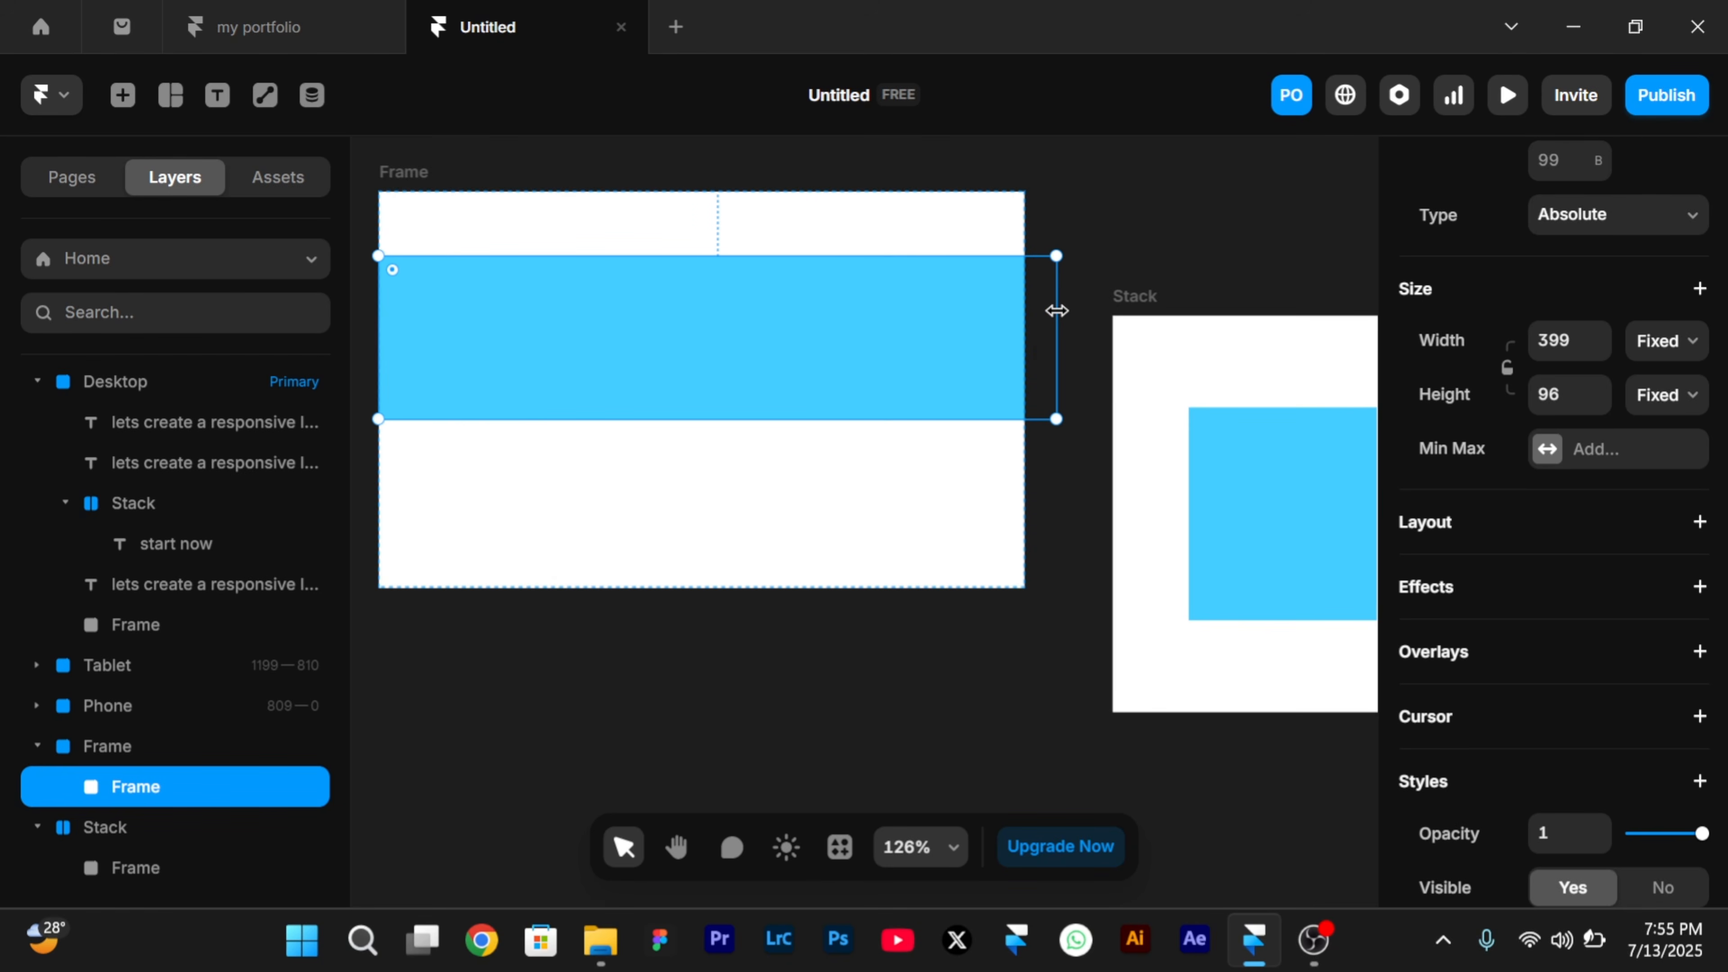
# - Set the width type of the blue frame inside the stack to Fill
pyautogui.hscroll(5, 1056, 310)
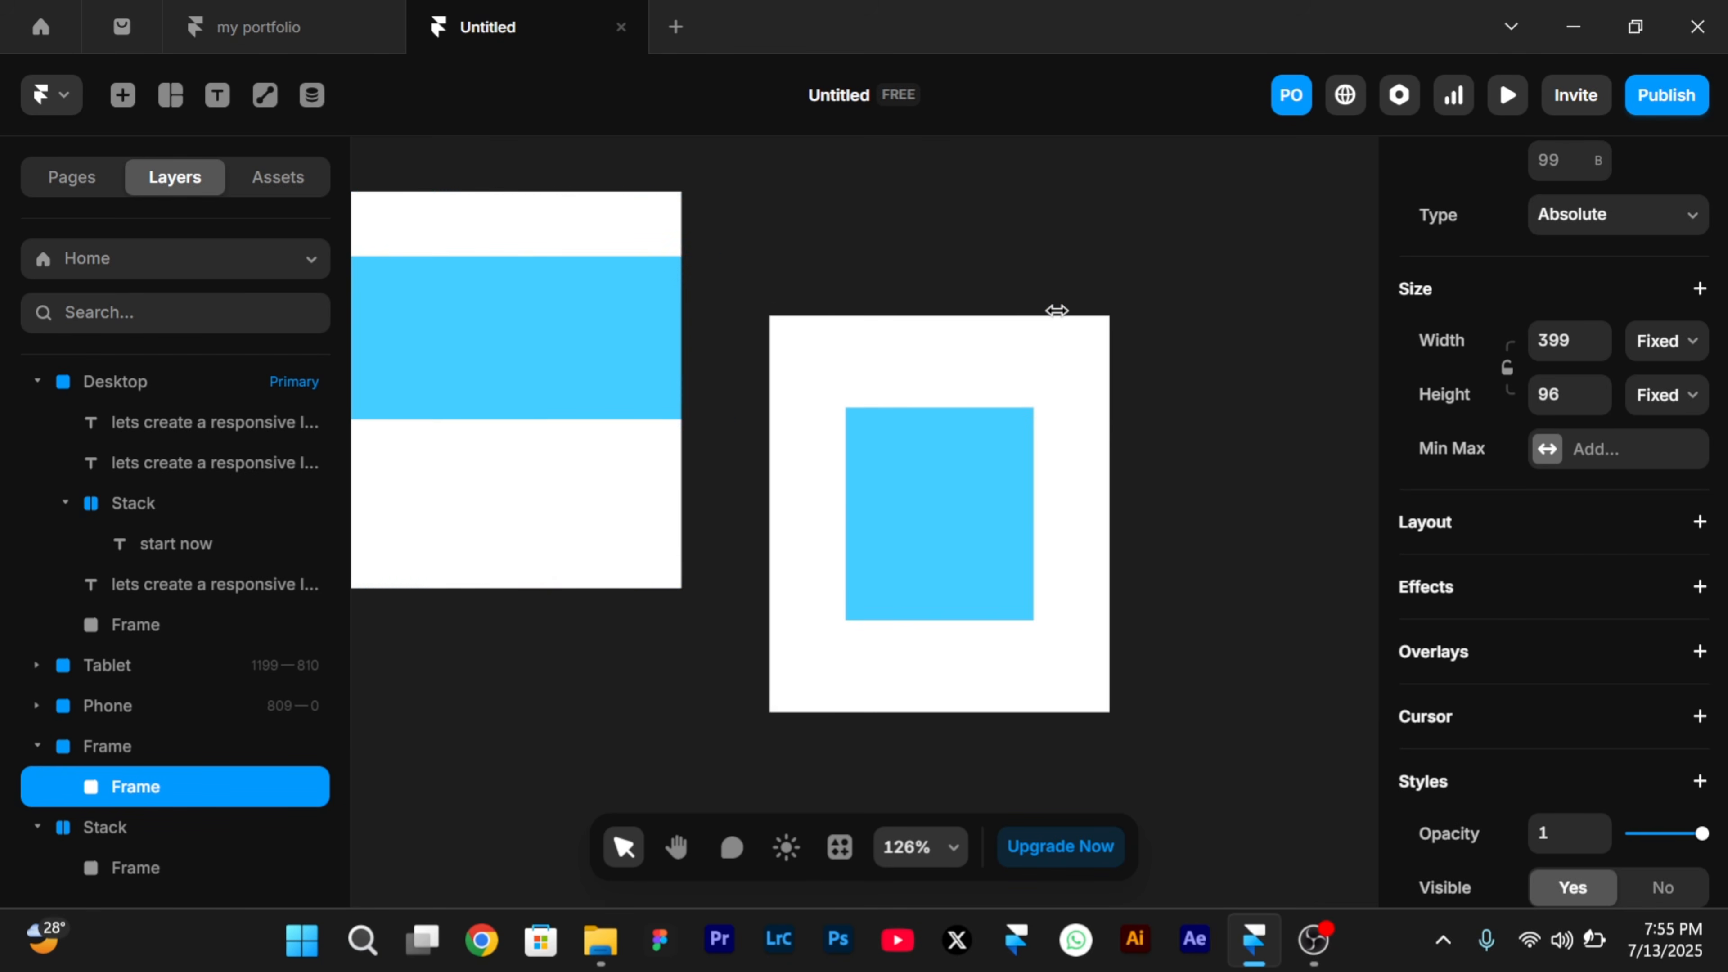
pyautogui.click(825, 297)
pyautogui.click(974, 527)
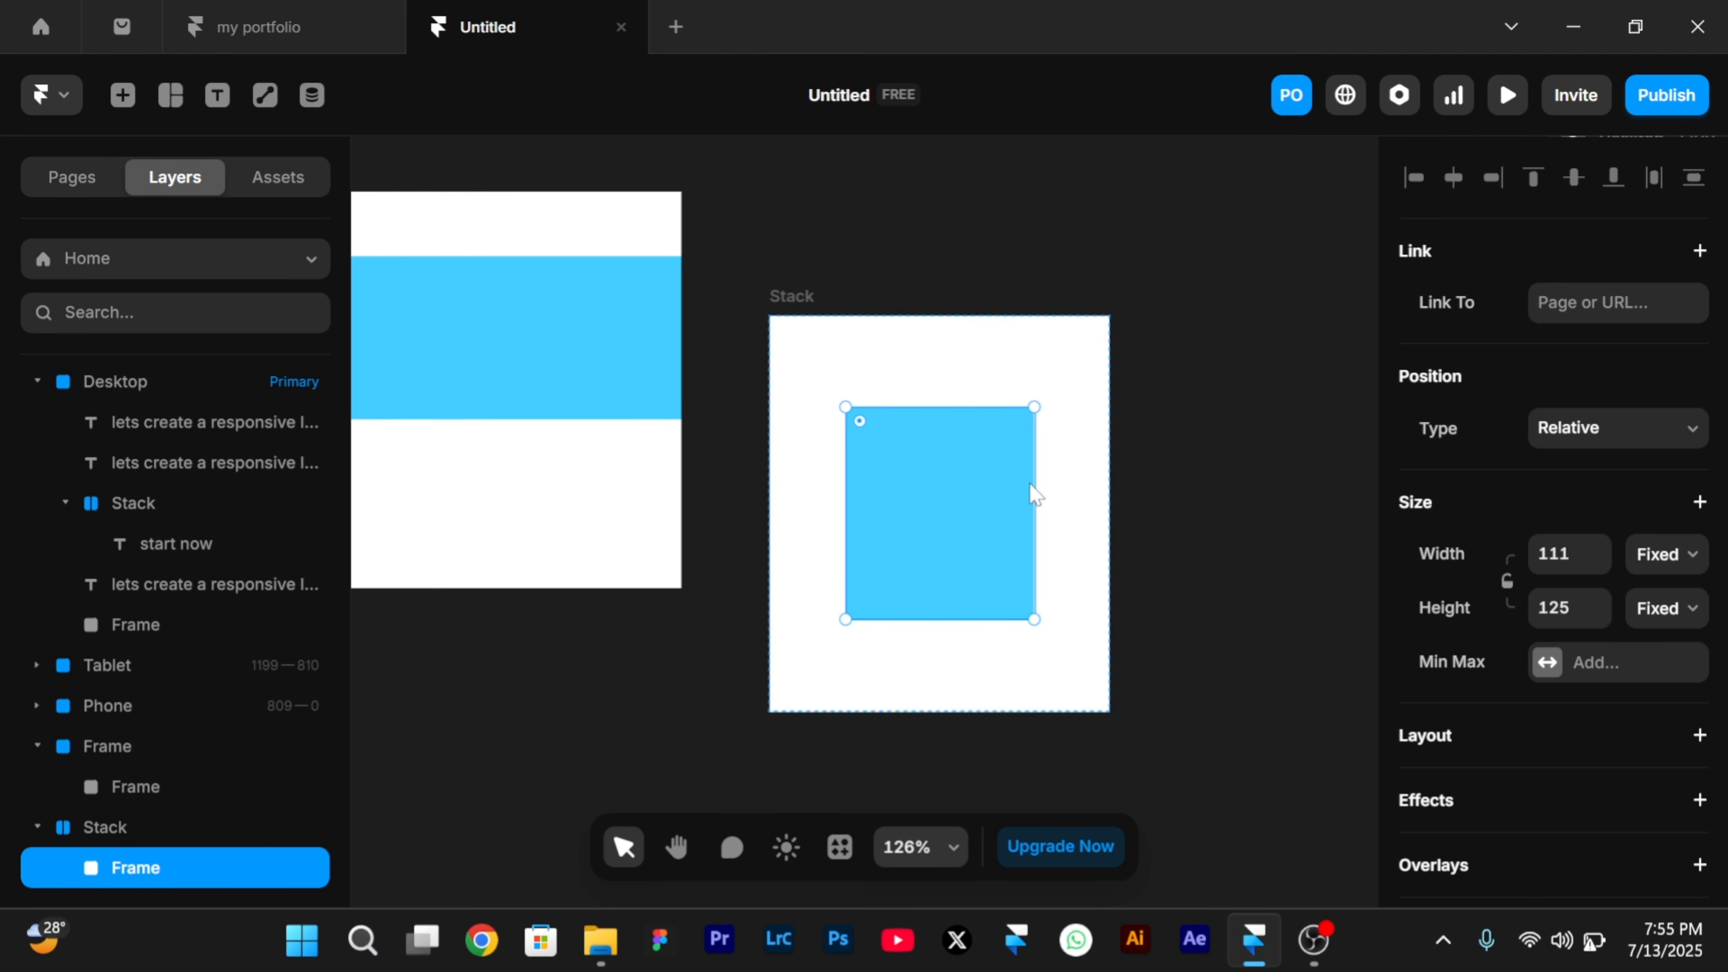
pyautogui.click(1673, 568)
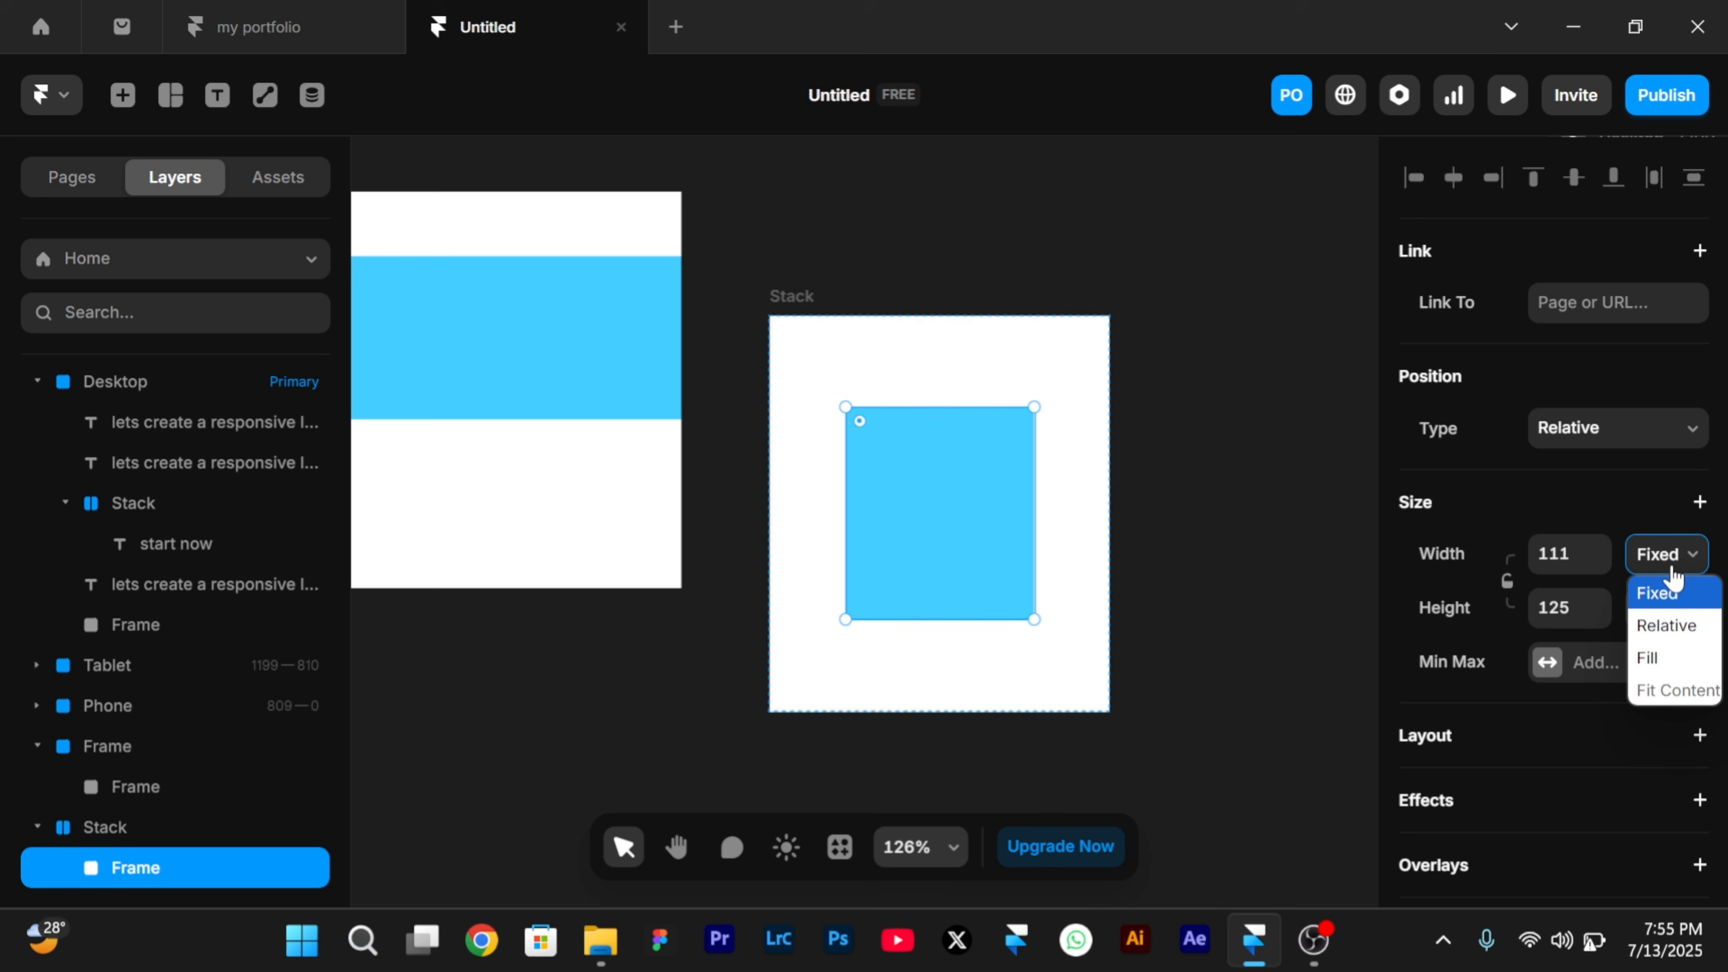
pyautogui.click(1647, 657)
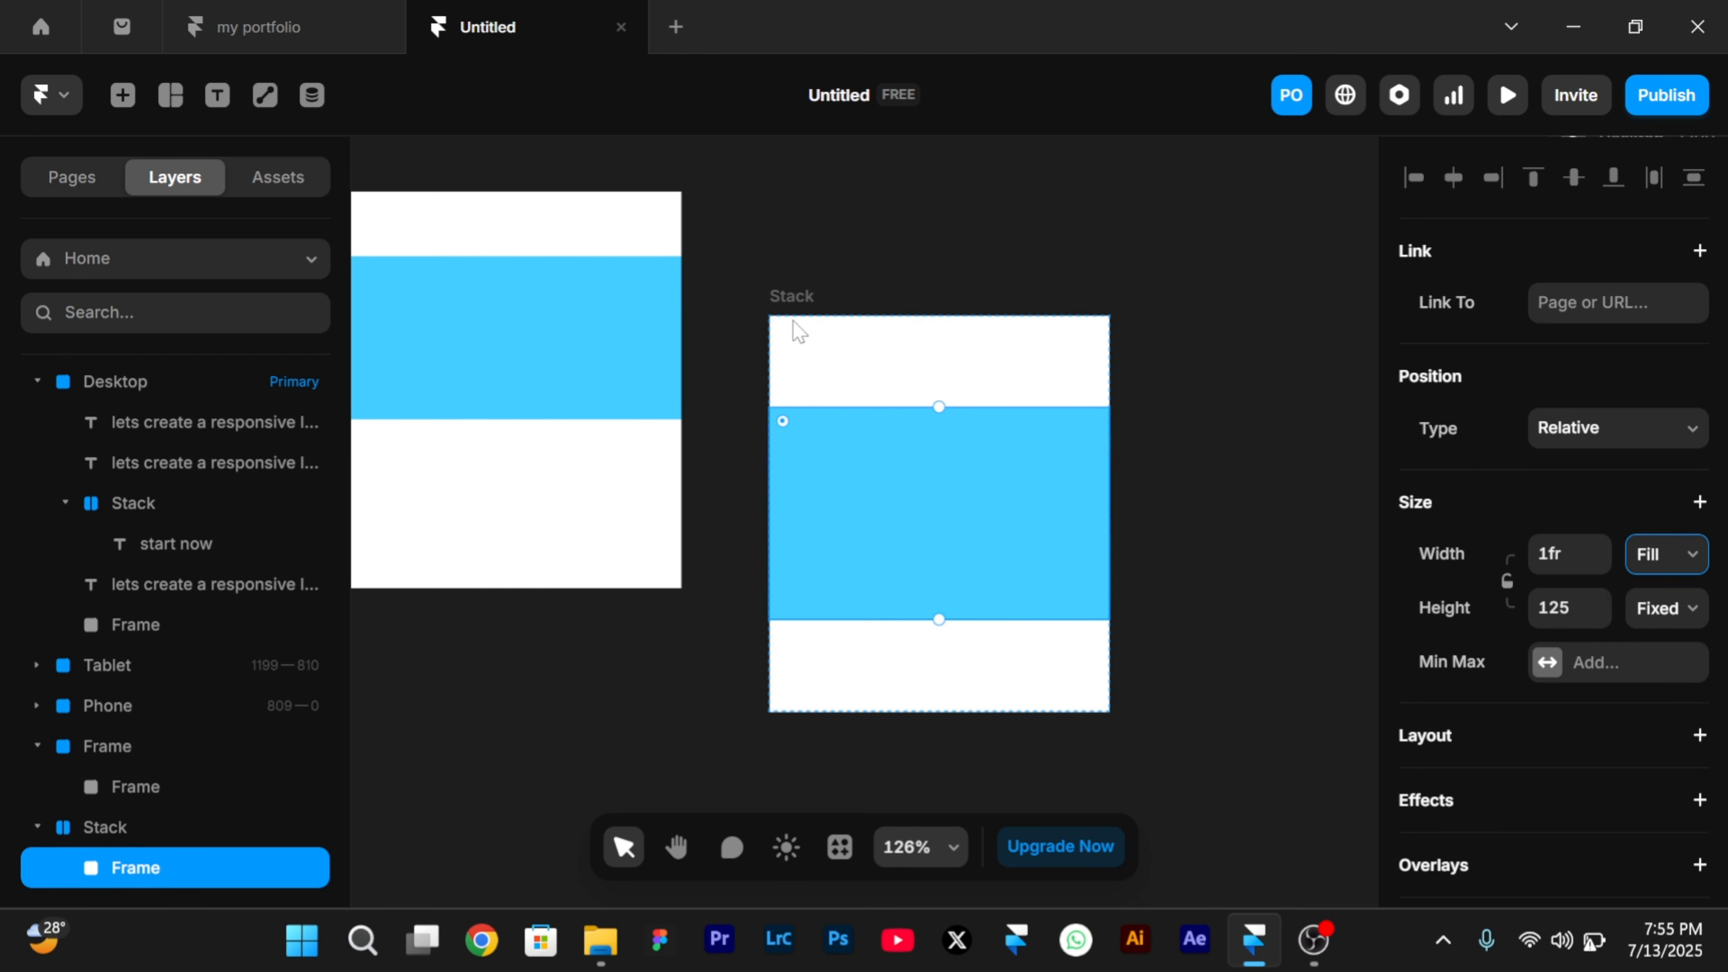
# - Widen the white stack to about 640 to test how its fill-width child responds
pyautogui.click(796, 297)
pyautogui.moveTo(1111, 369); pyautogui.dragTo(1103, 546)
pyautogui.scroll(-3, 1103, 546)
pyautogui.scroll(4, 1108, 556)
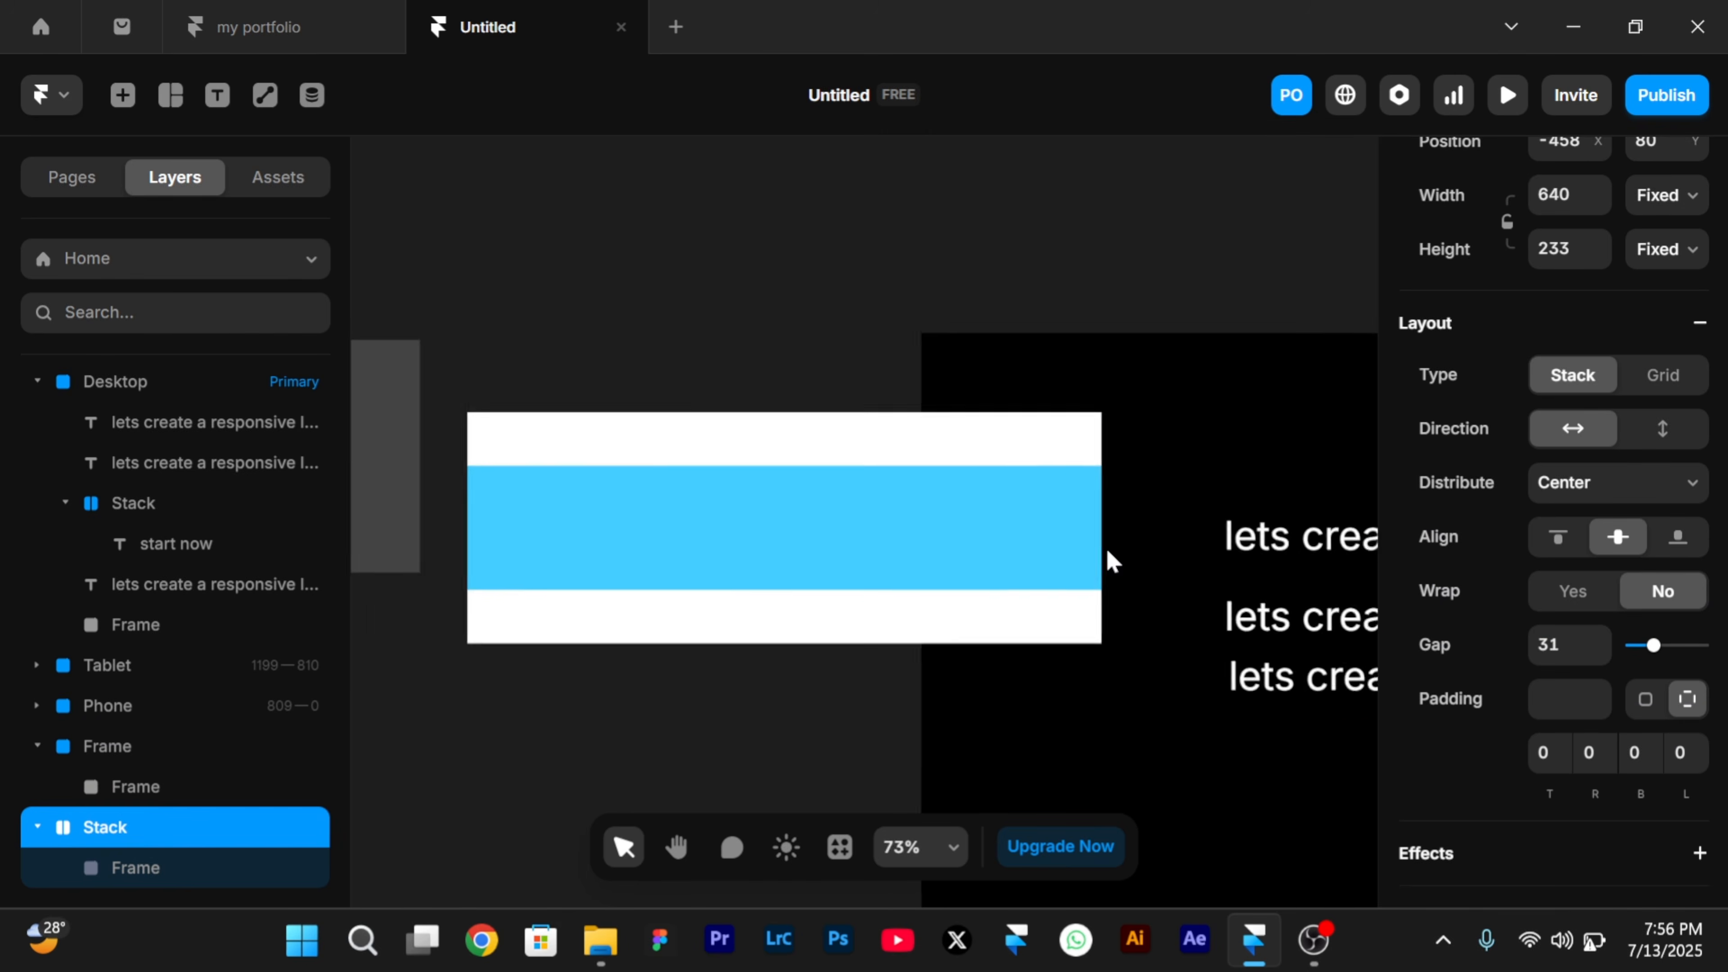
pyautogui.scroll(-4, 1107, 556)
pyautogui.scroll(2, 1107, 551)
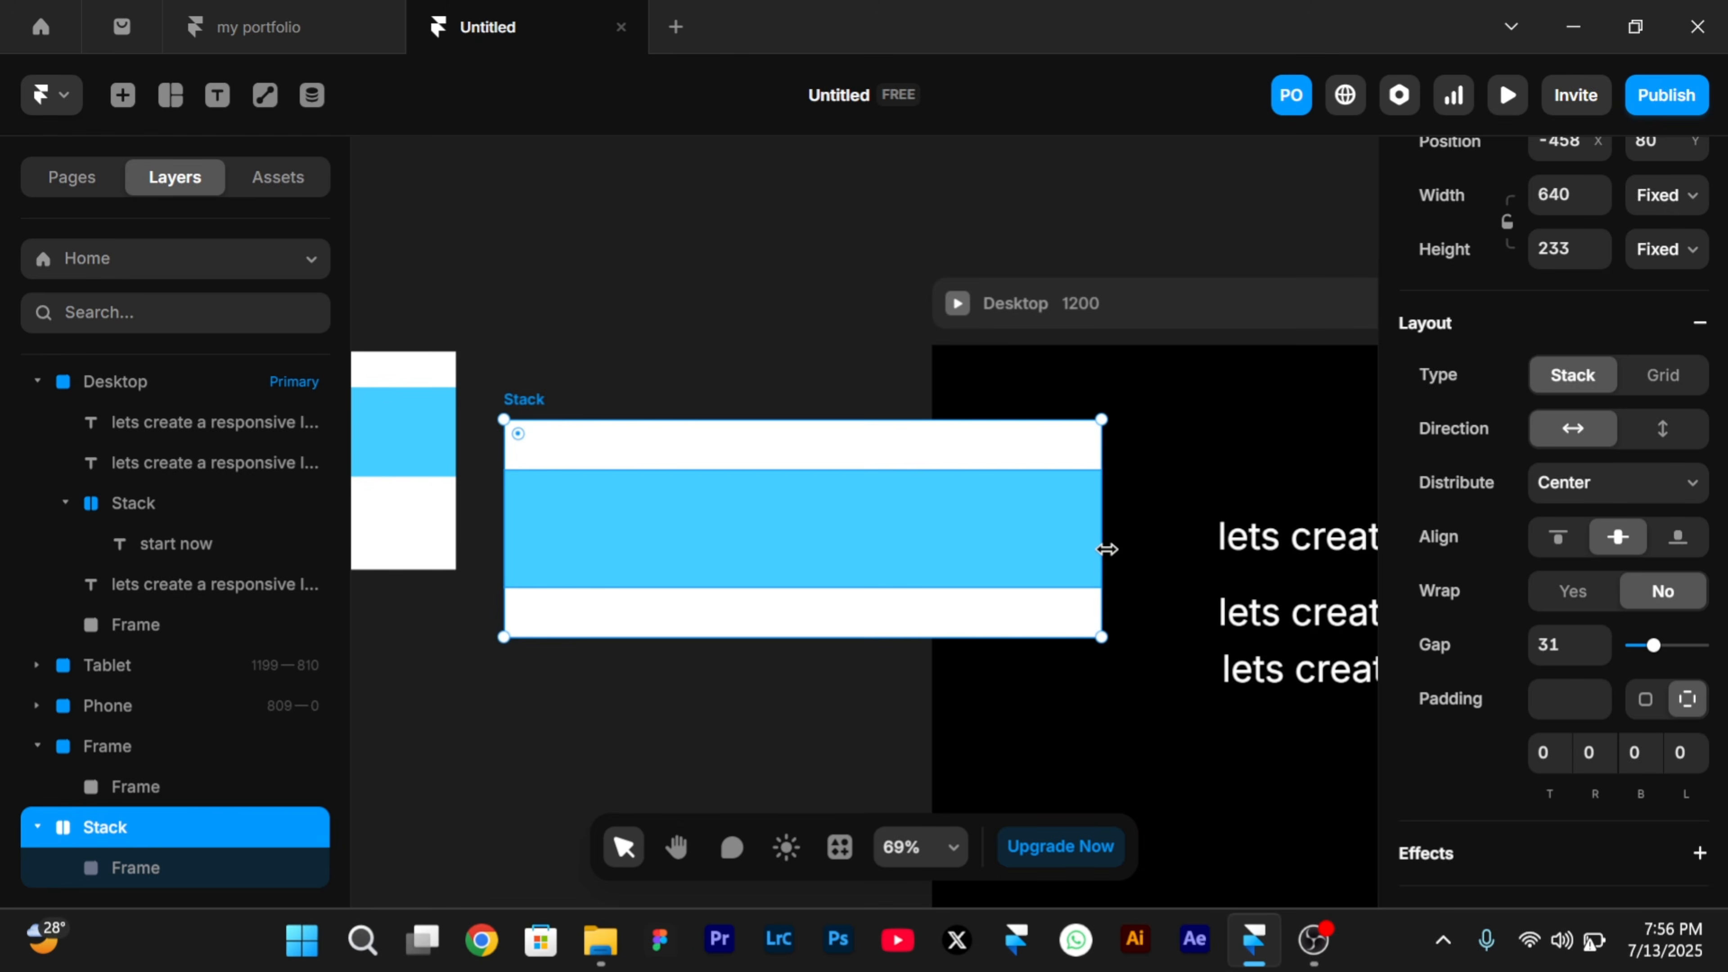
pyautogui.hscroll(-3, 728, 408)
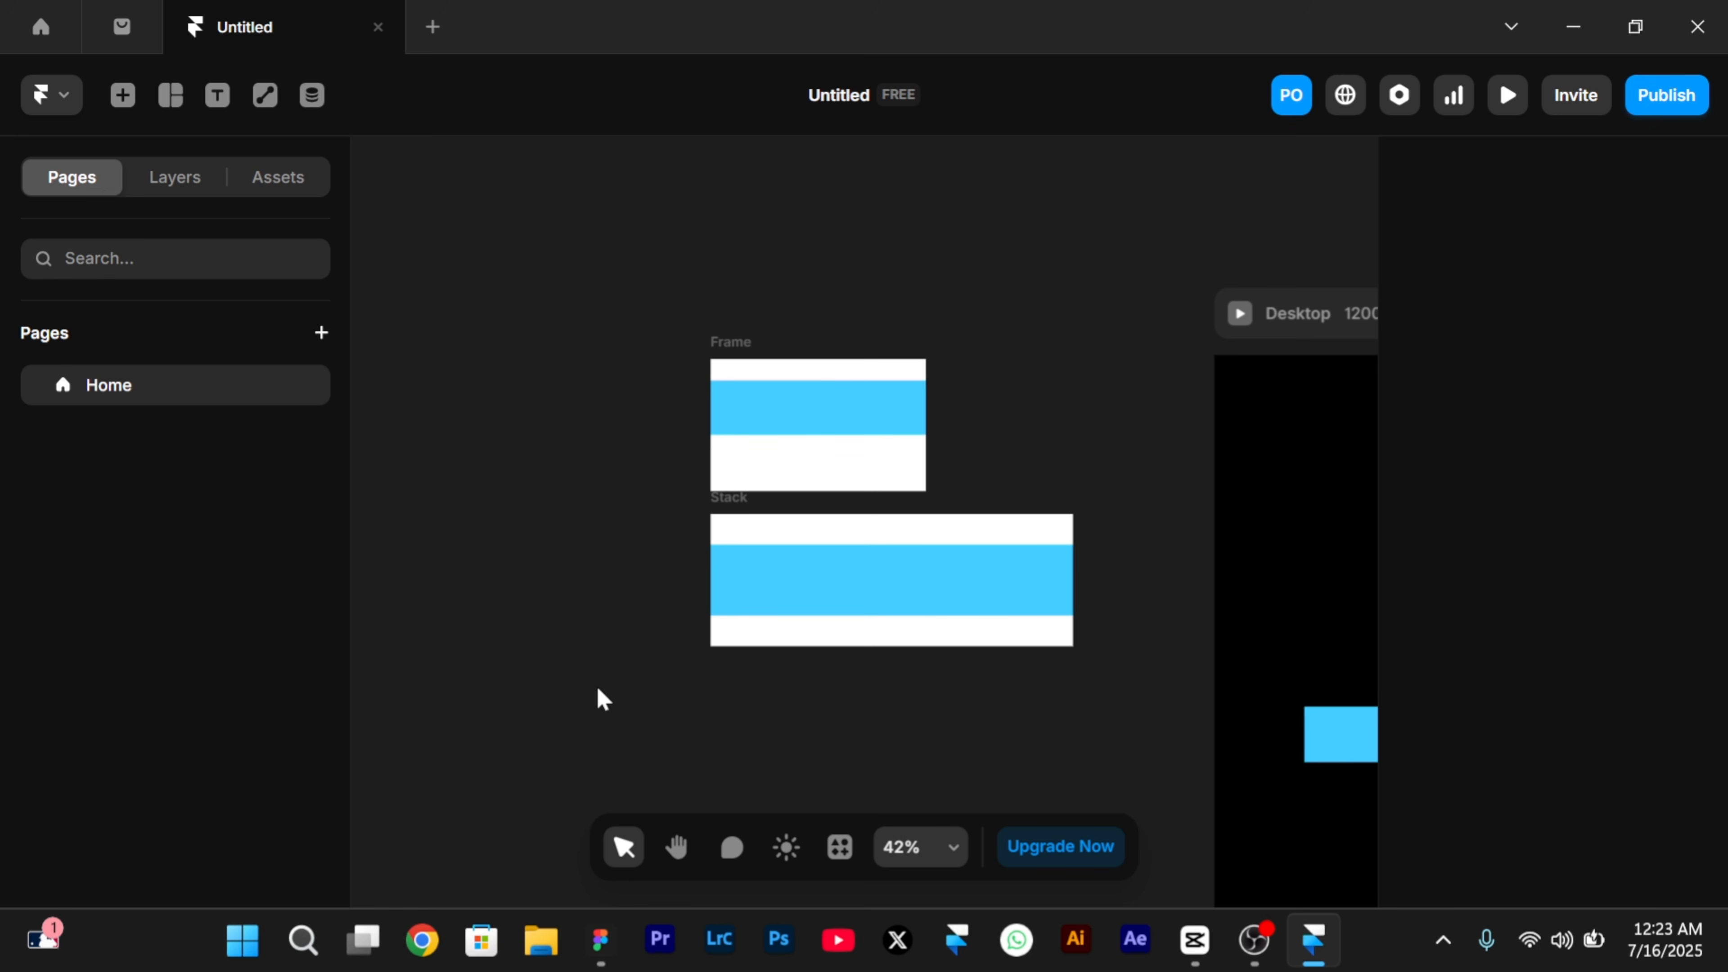
# - Move all the text, the button and the blue frame out of the Desktop breakpoint onto the empty canvas
pyautogui.hscroll(10, 598, 698)
pyautogui.click(937, 315)
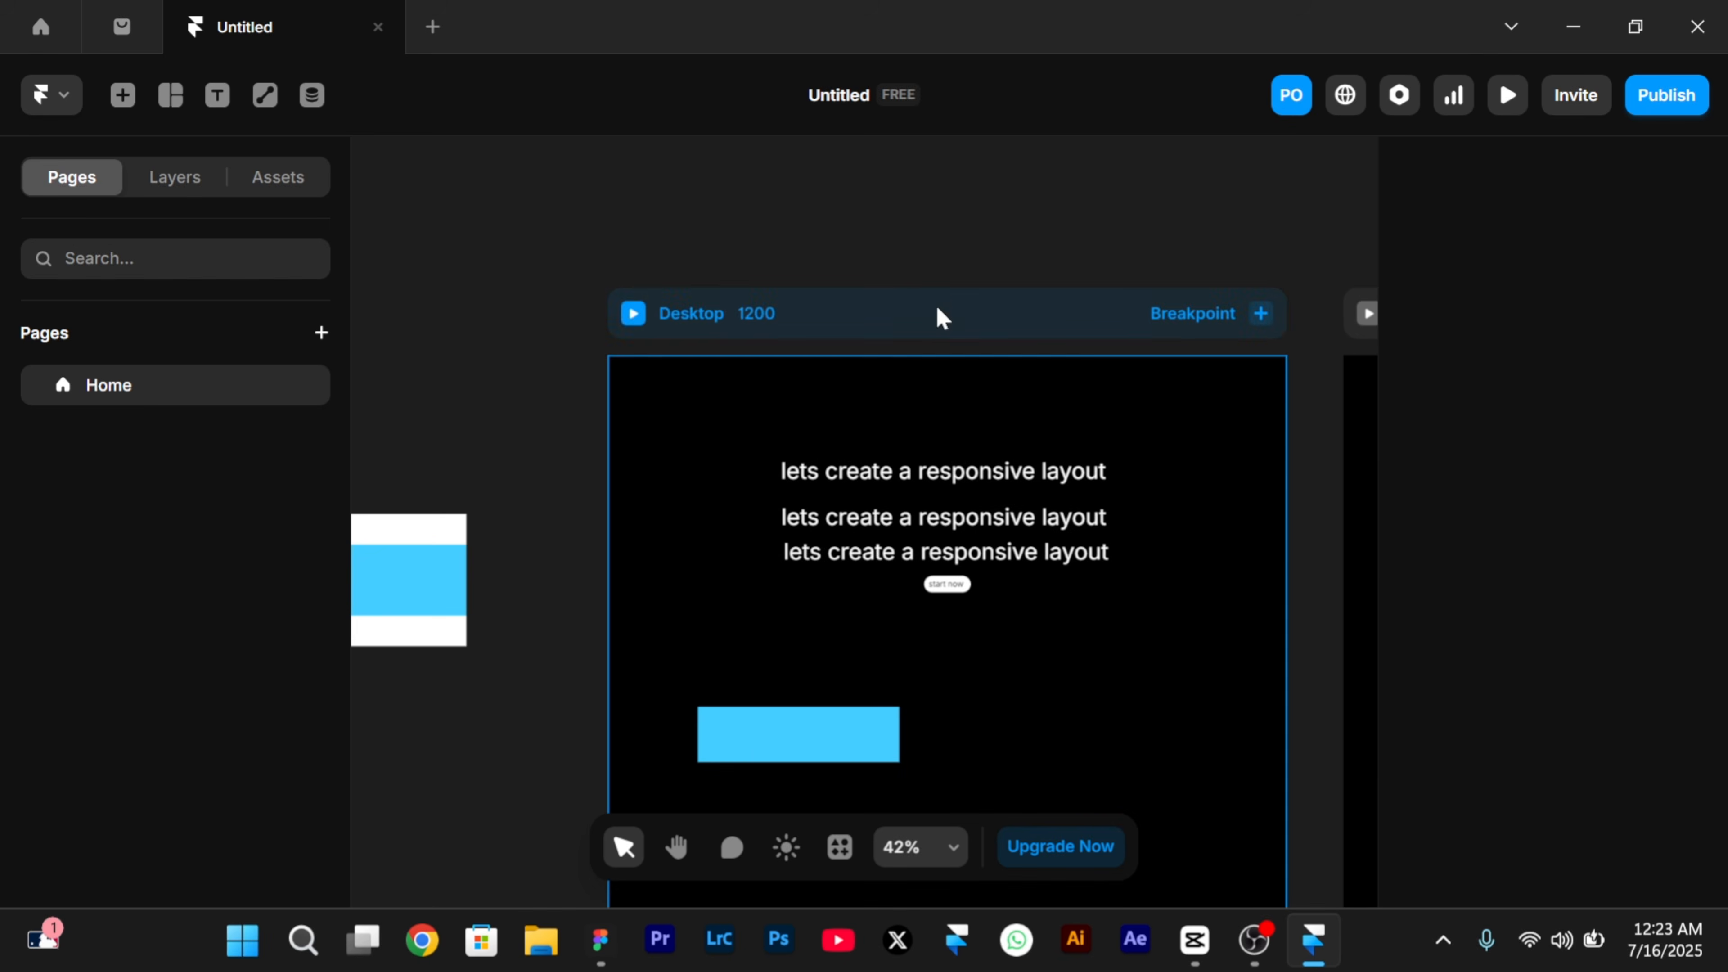
pyautogui.hotkey('ctrl', 'a')
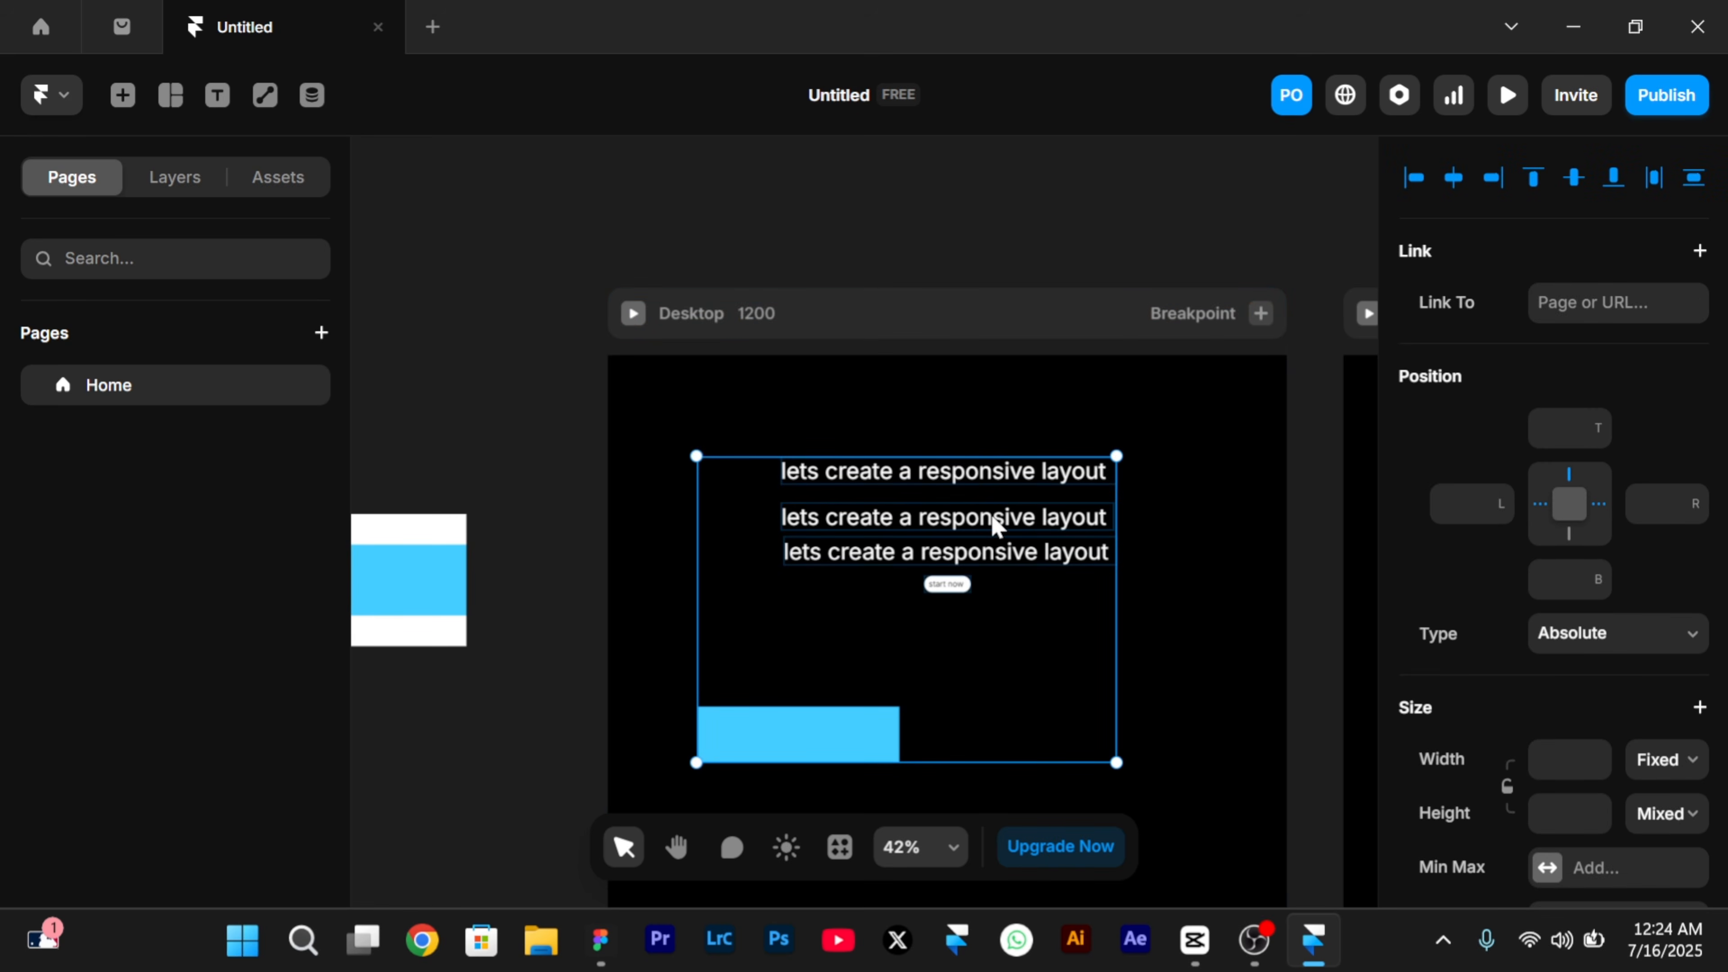
pyautogui.moveTo(991, 518); pyautogui.dragTo(745, 702)
pyautogui.hscroll(9, 745, 702)
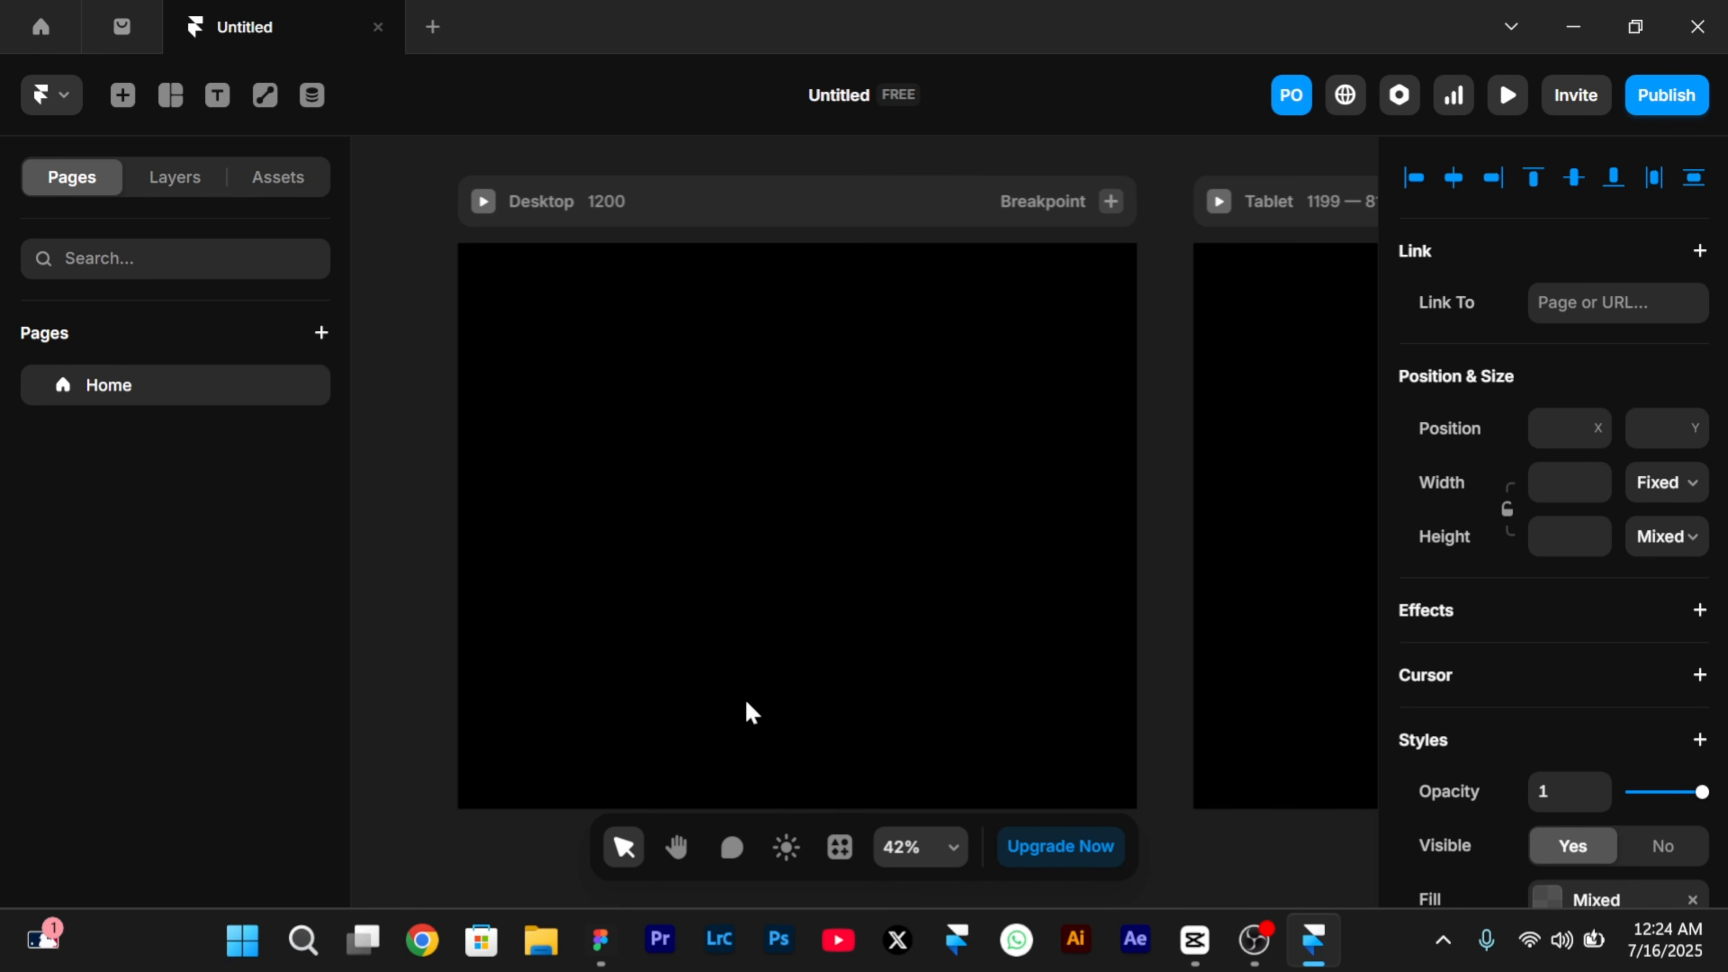
# - Add a stack layout to the empty Desktop breakpoint
pyautogui.click(409, 220)
pyautogui.click(705, 193)
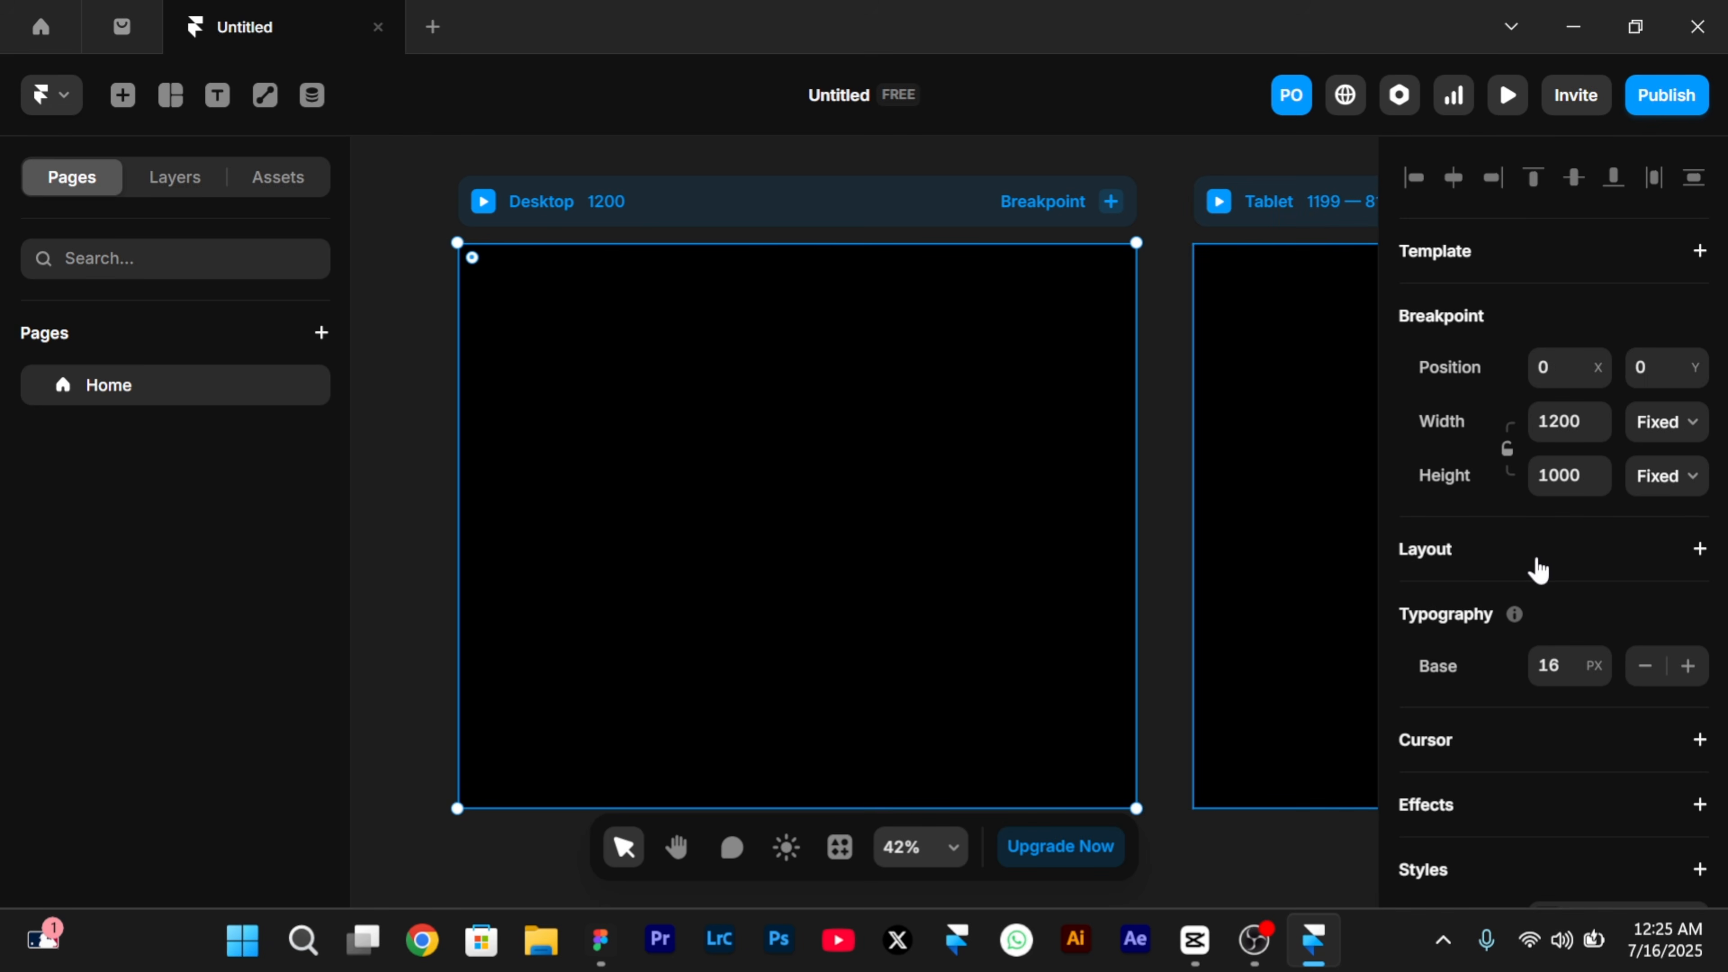
pyautogui.click(1532, 567)
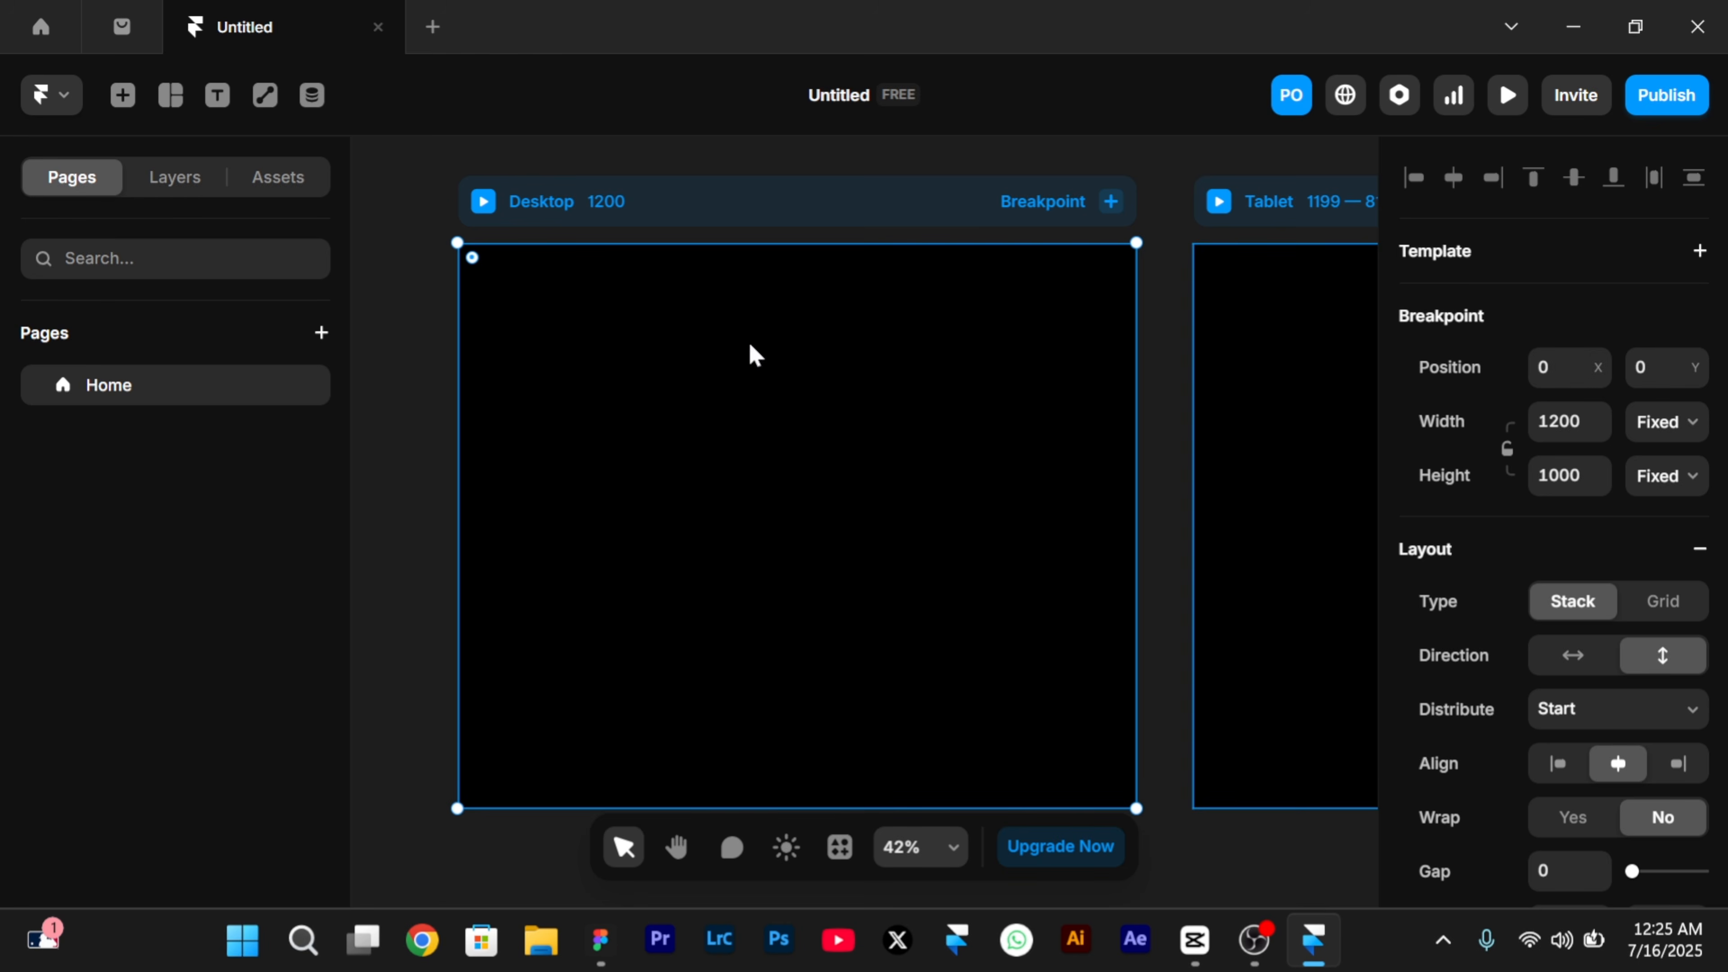
# - Show the page's layers and switch the Desktop stack direction to horizontal and back to vertical
pyautogui.click(175, 182)
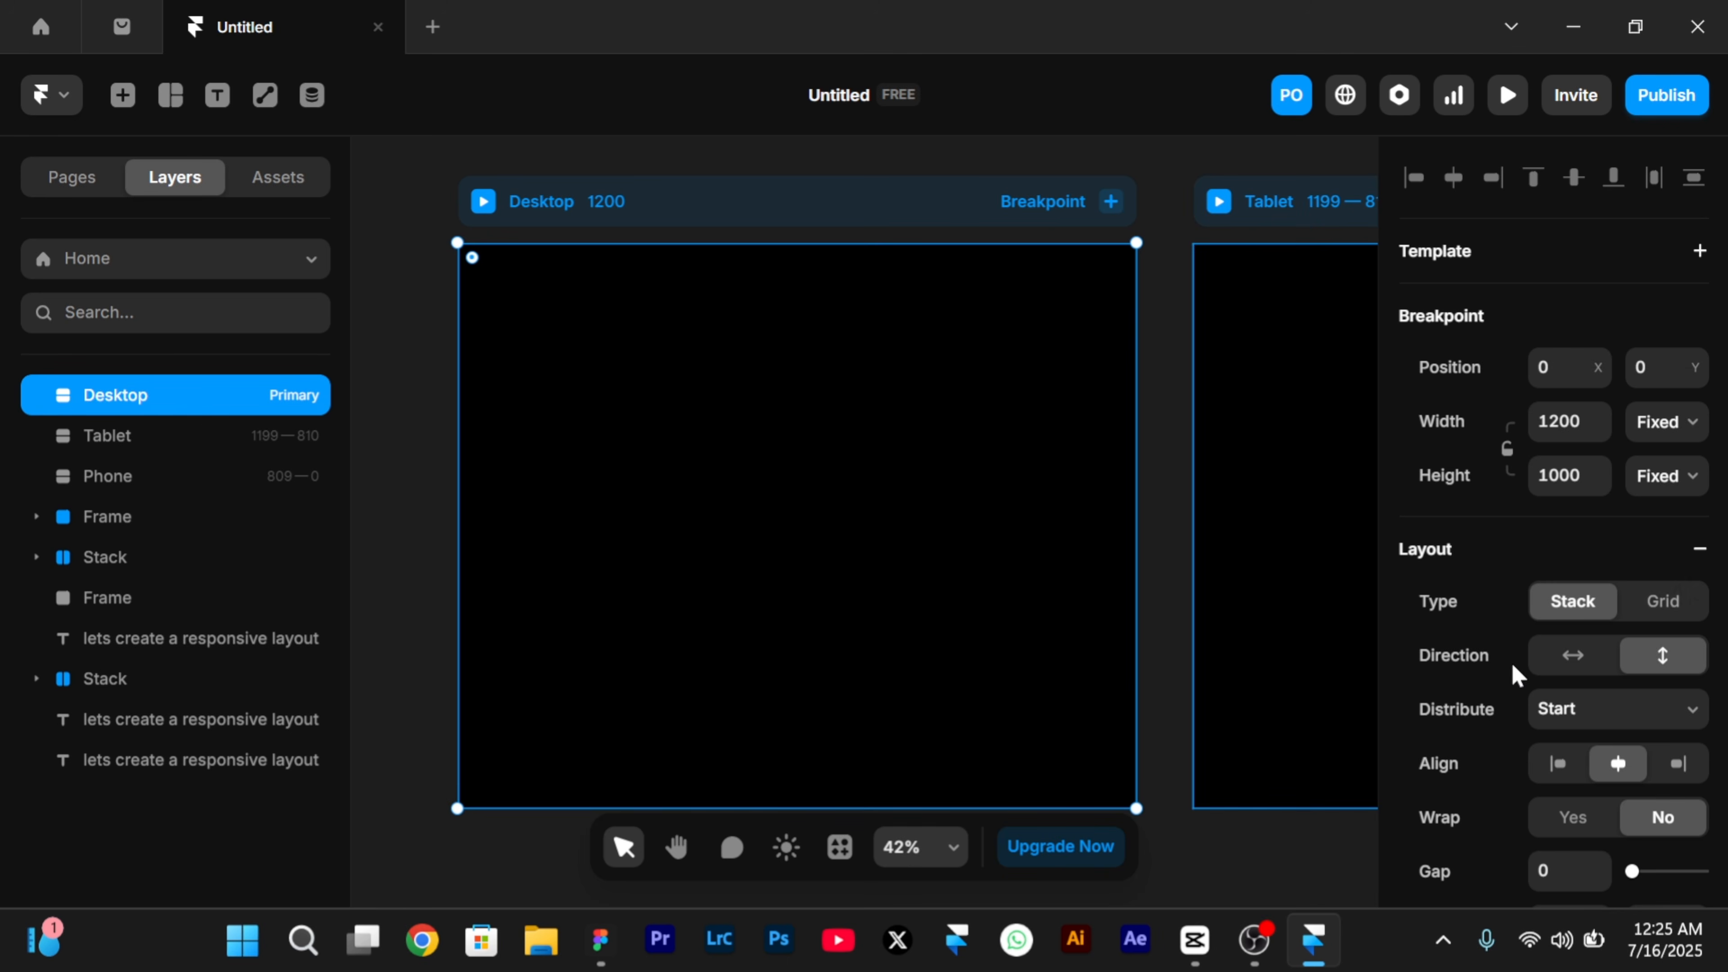
pyautogui.click(1573, 668)
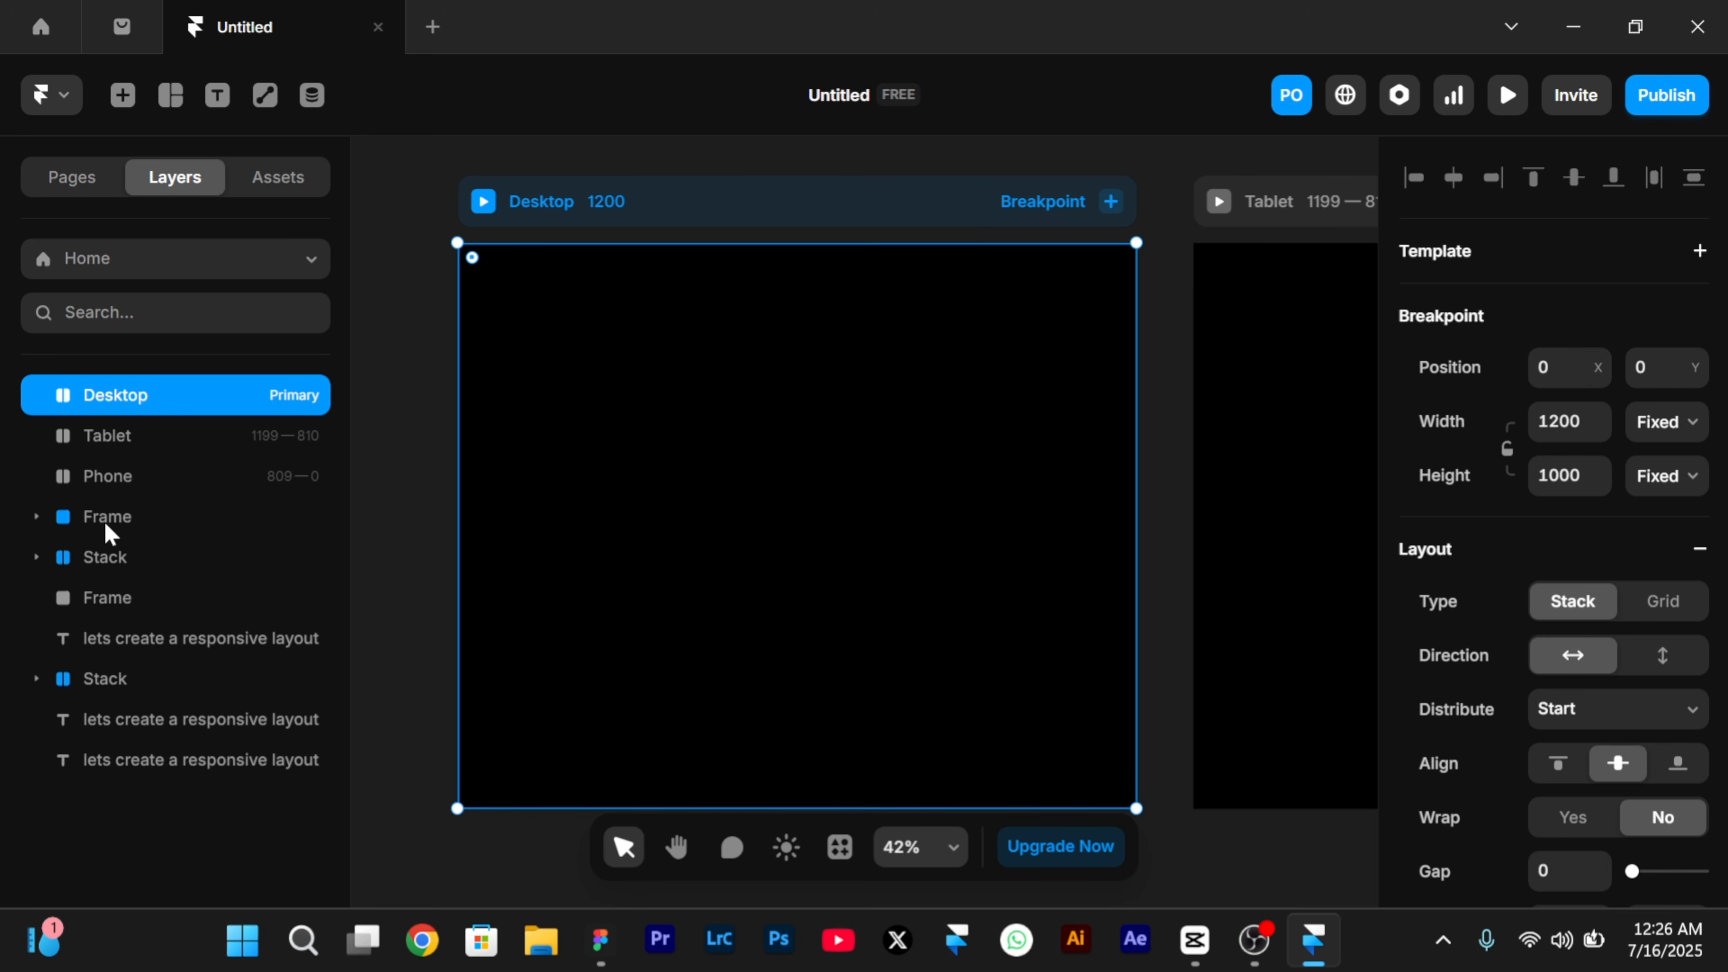
pyautogui.click(1683, 667)
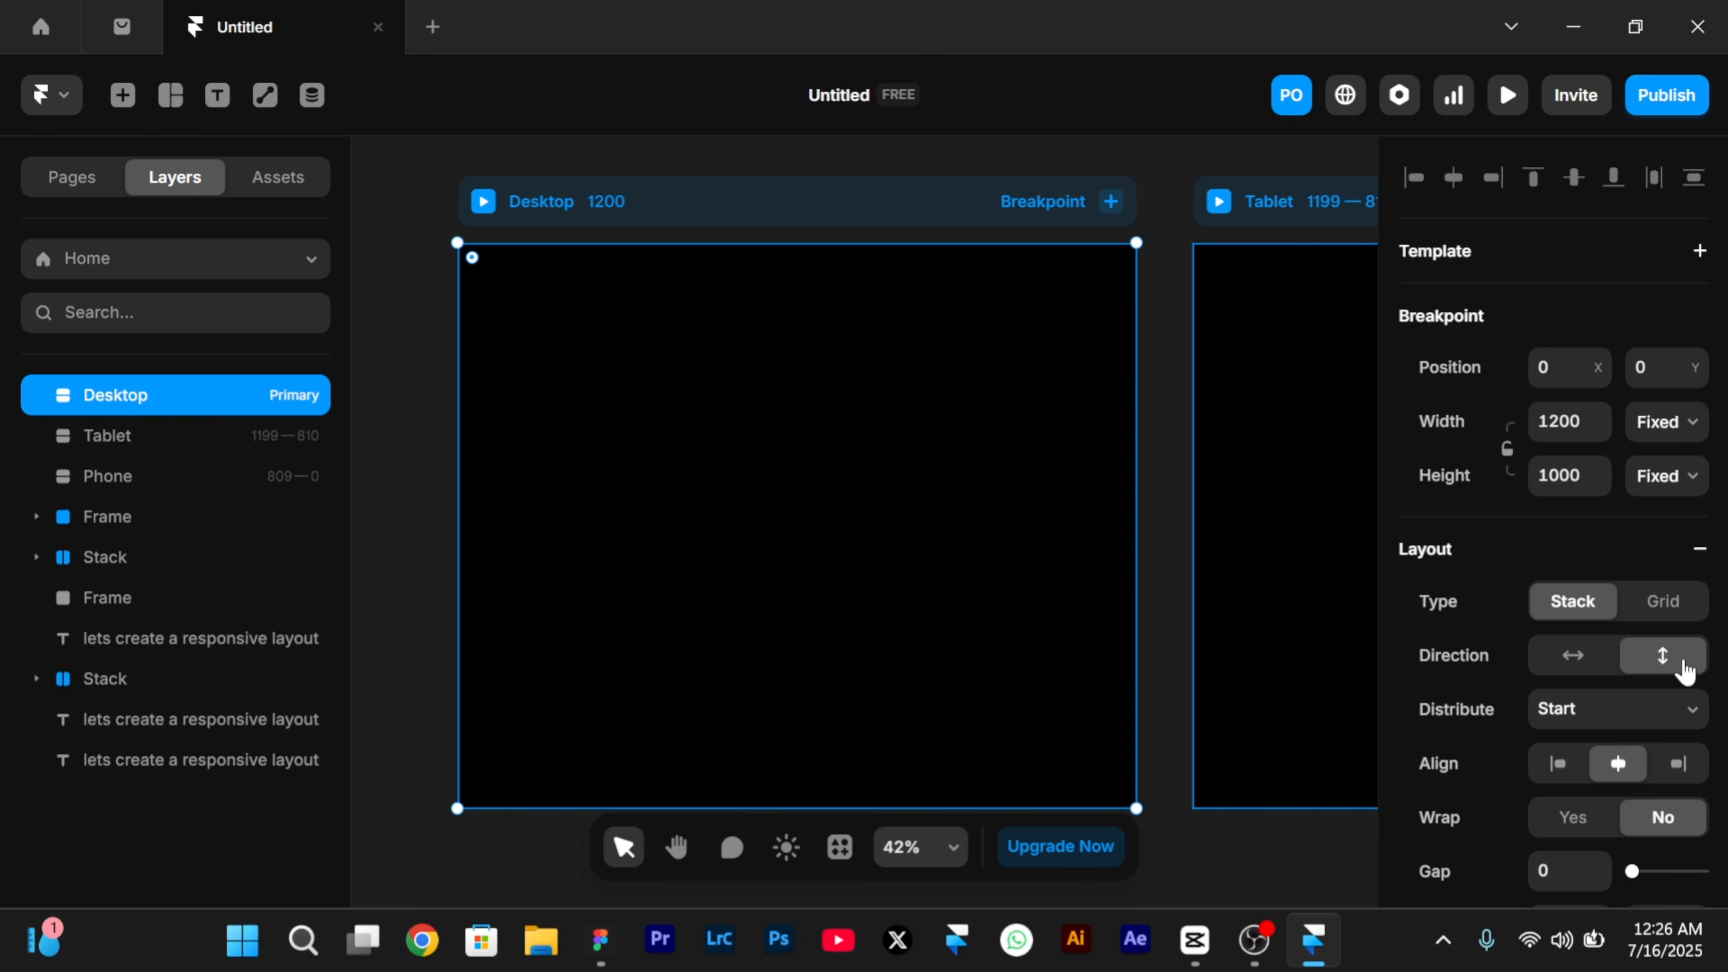
# - Draw a blue frame about 1016 by 588 inside the Desktop breakpoint
pyautogui.scroll(-2, 649, 425)
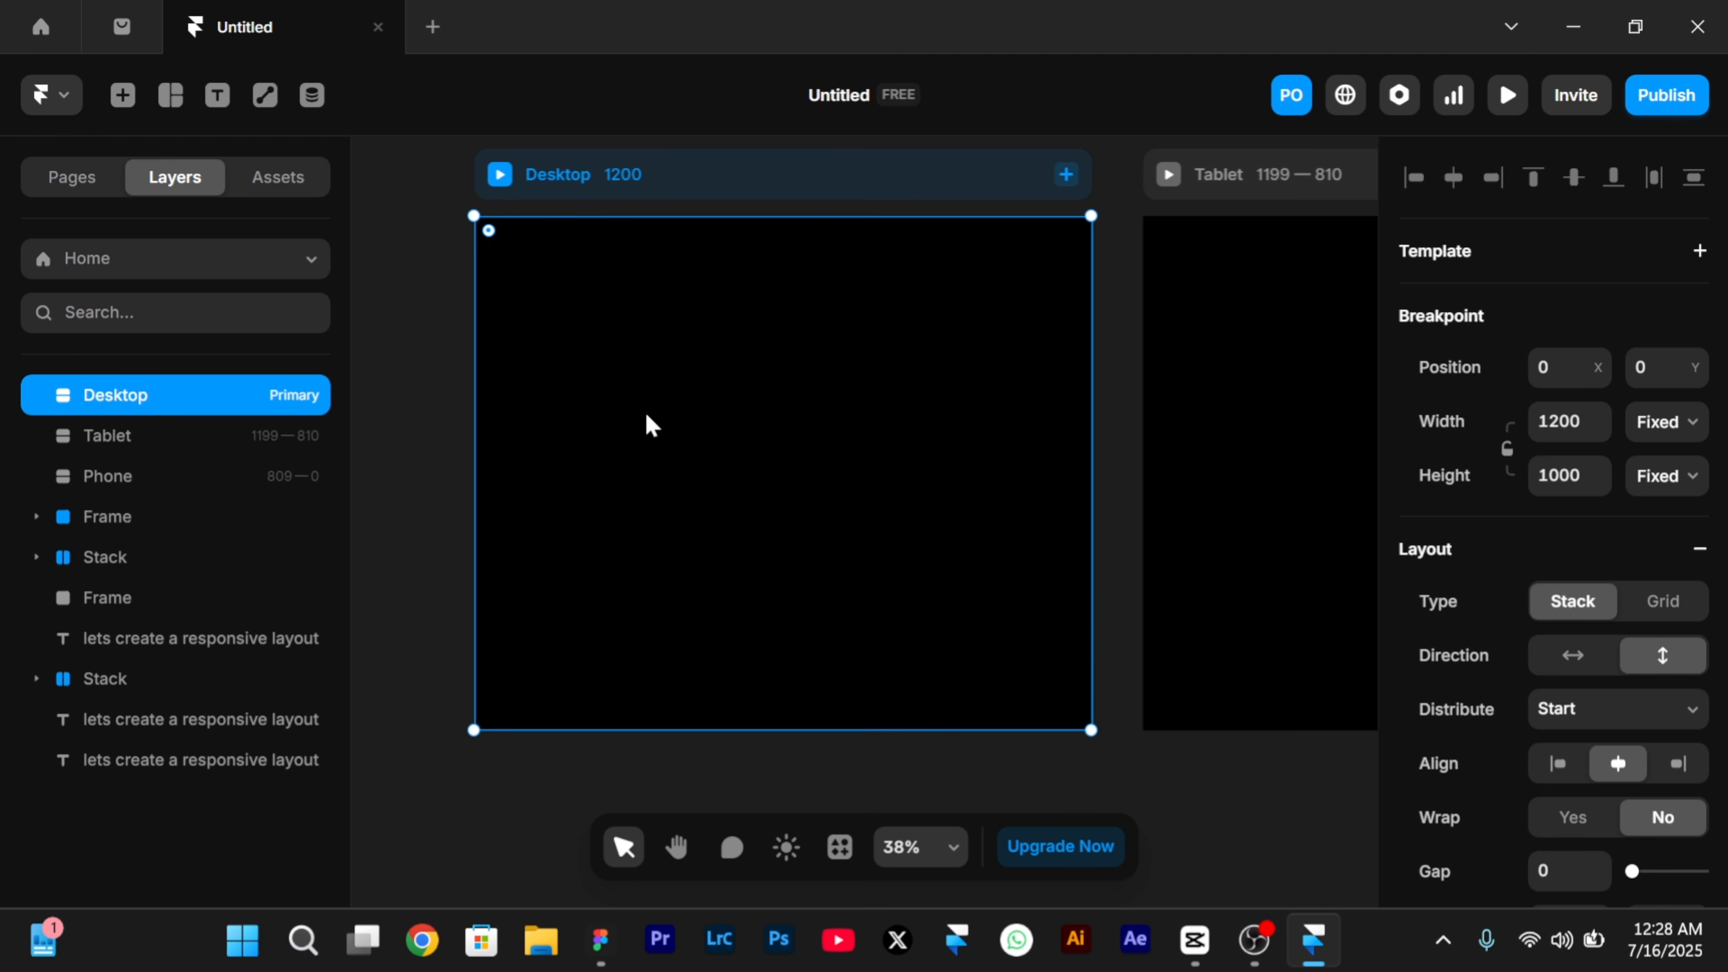
pyautogui.press('f')
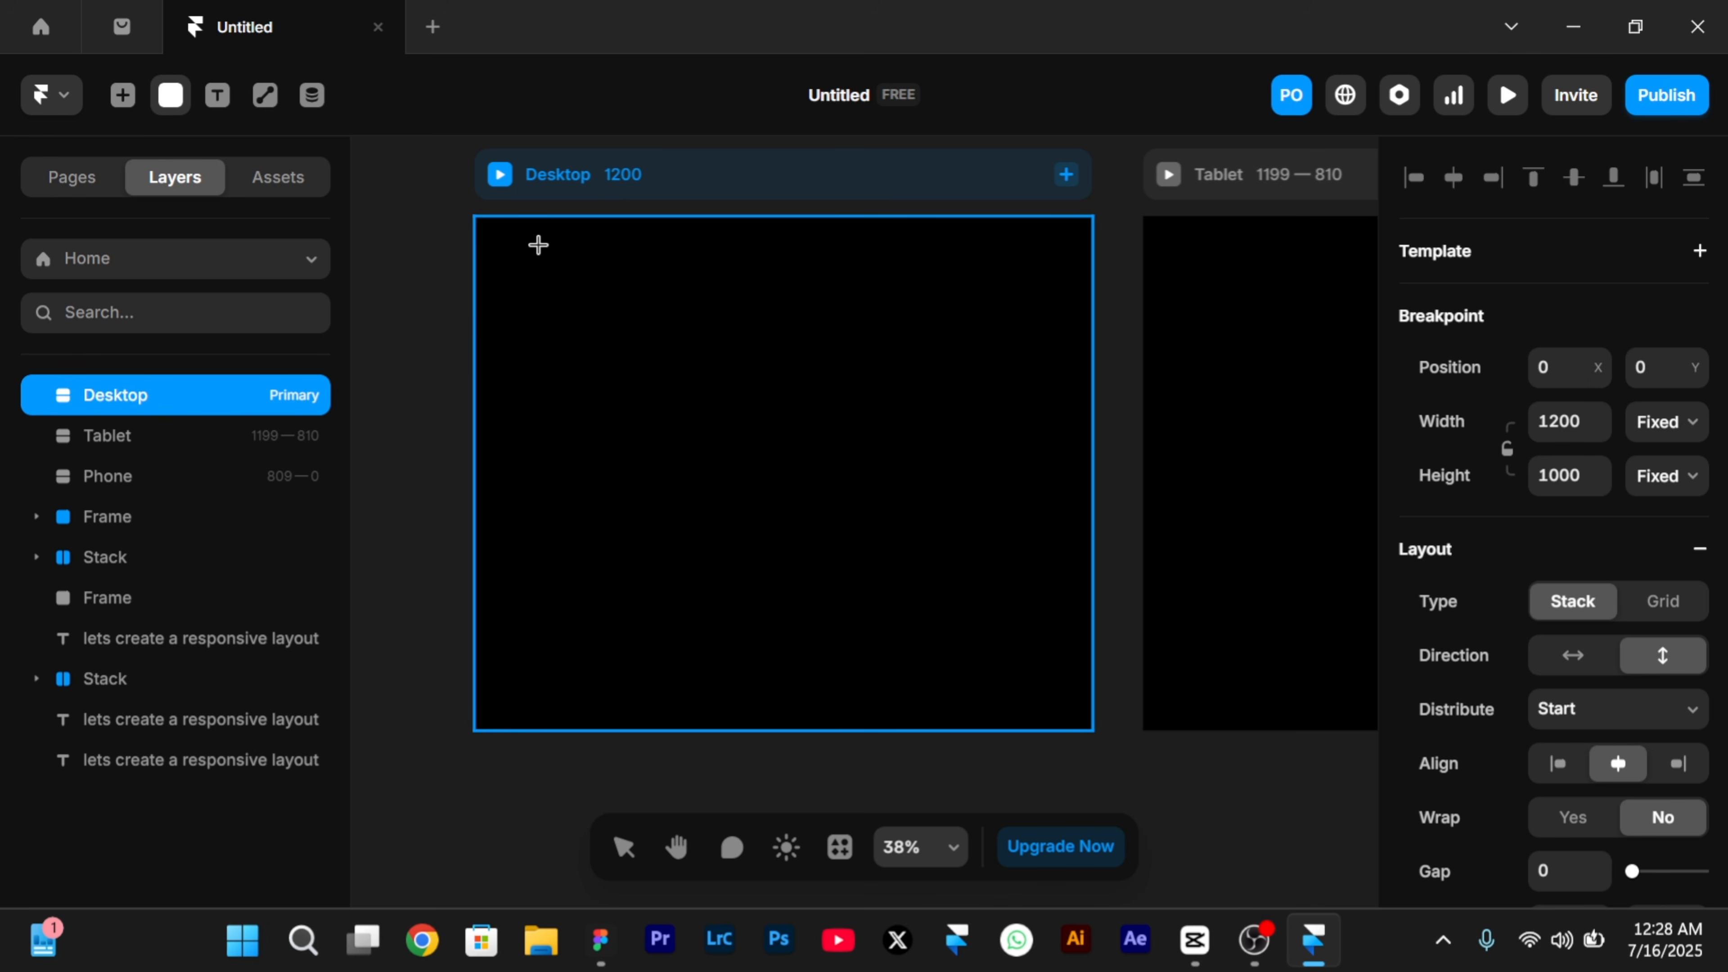
pyautogui.moveTo(521, 270); pyautogui.dragTo(1023, 499)
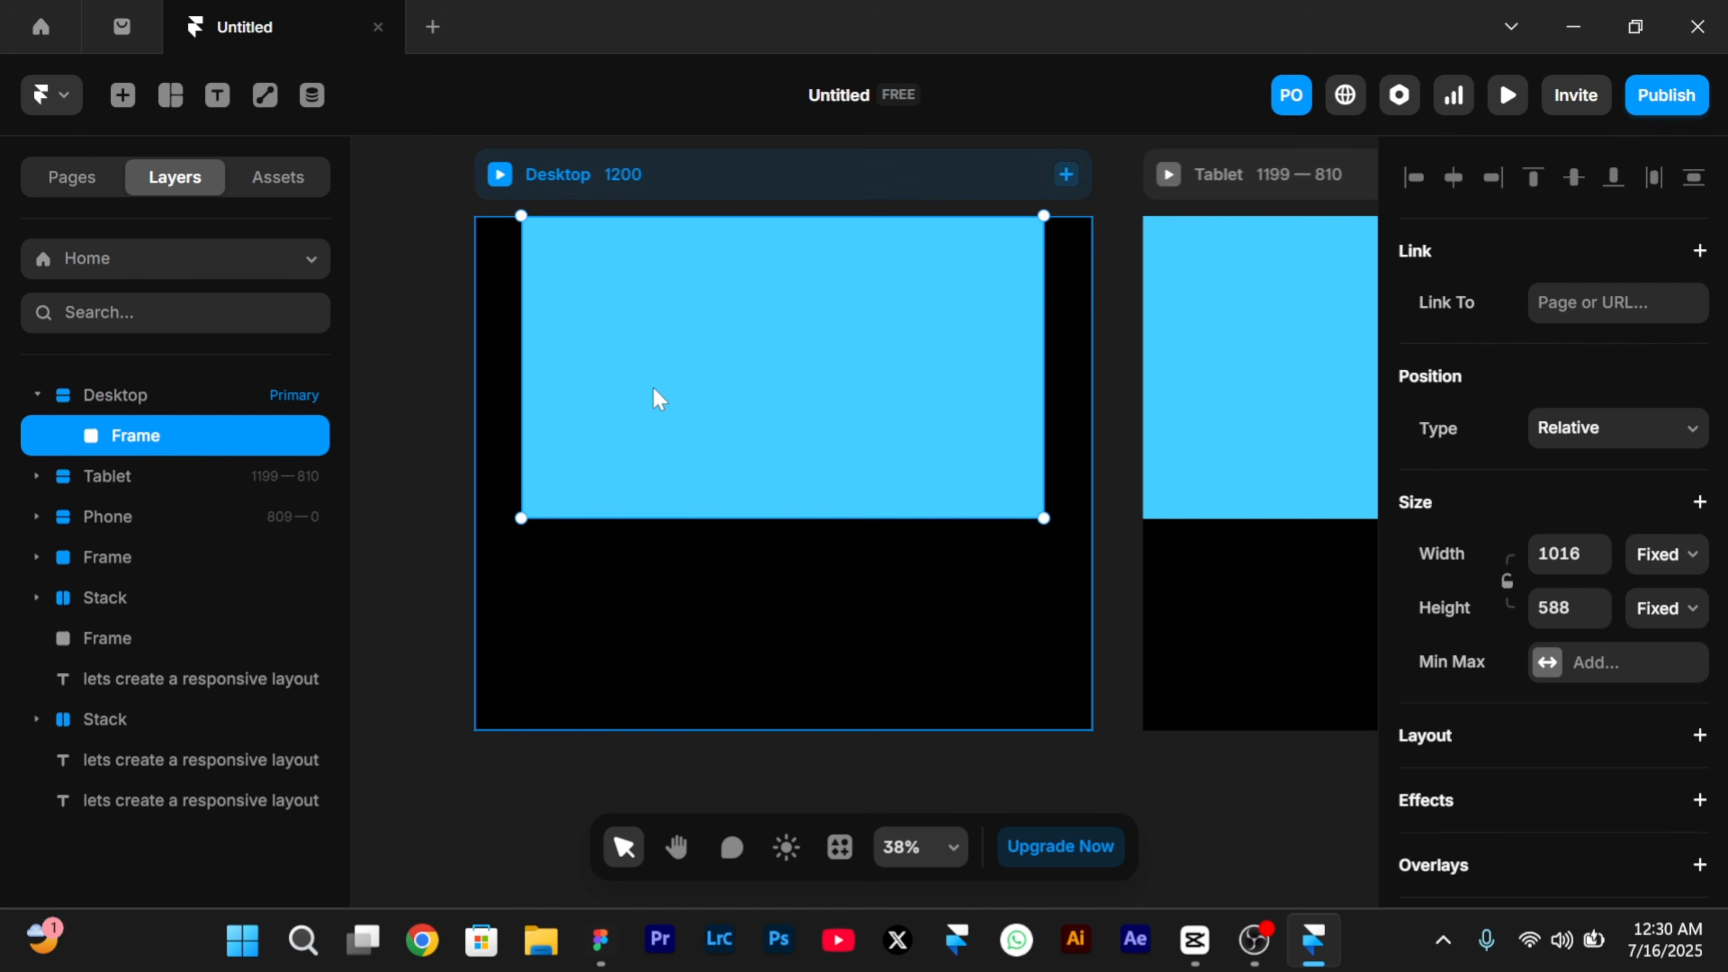
# - Preview the page and resize the preview's width to check how the blue frame responds
pyautogui.hotkey('ctrl', 'p')
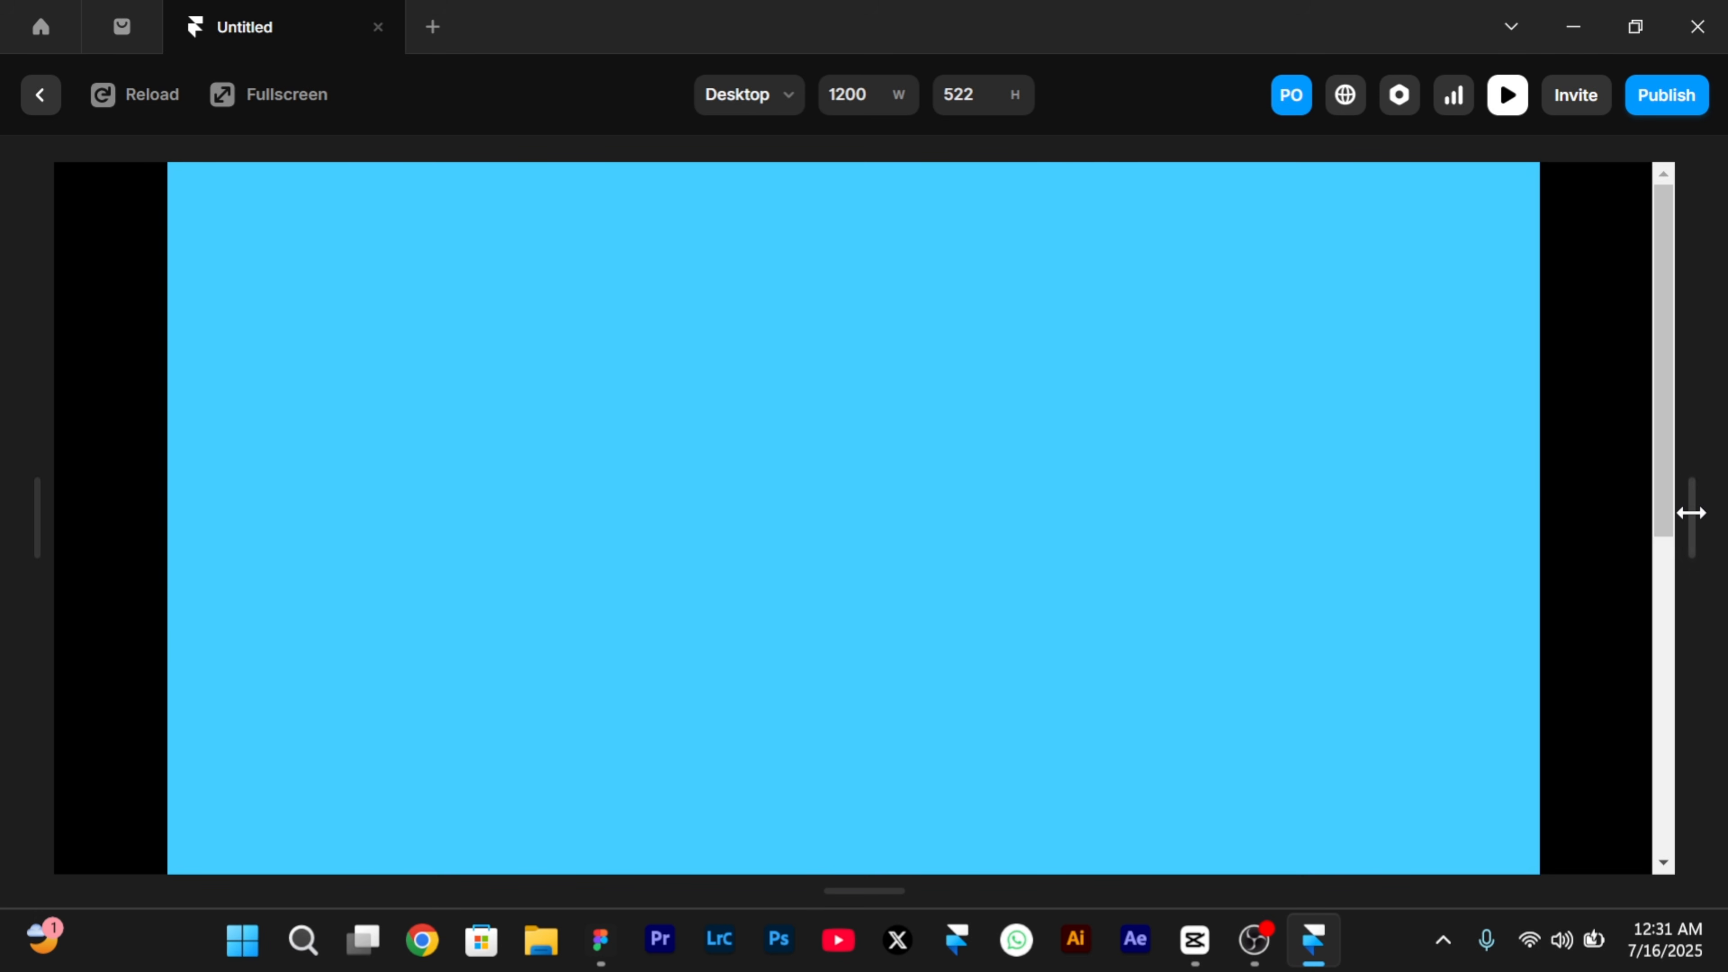
pyautogui.moveTo(1690, 512); pyautogui.dragTo(1720, 550)
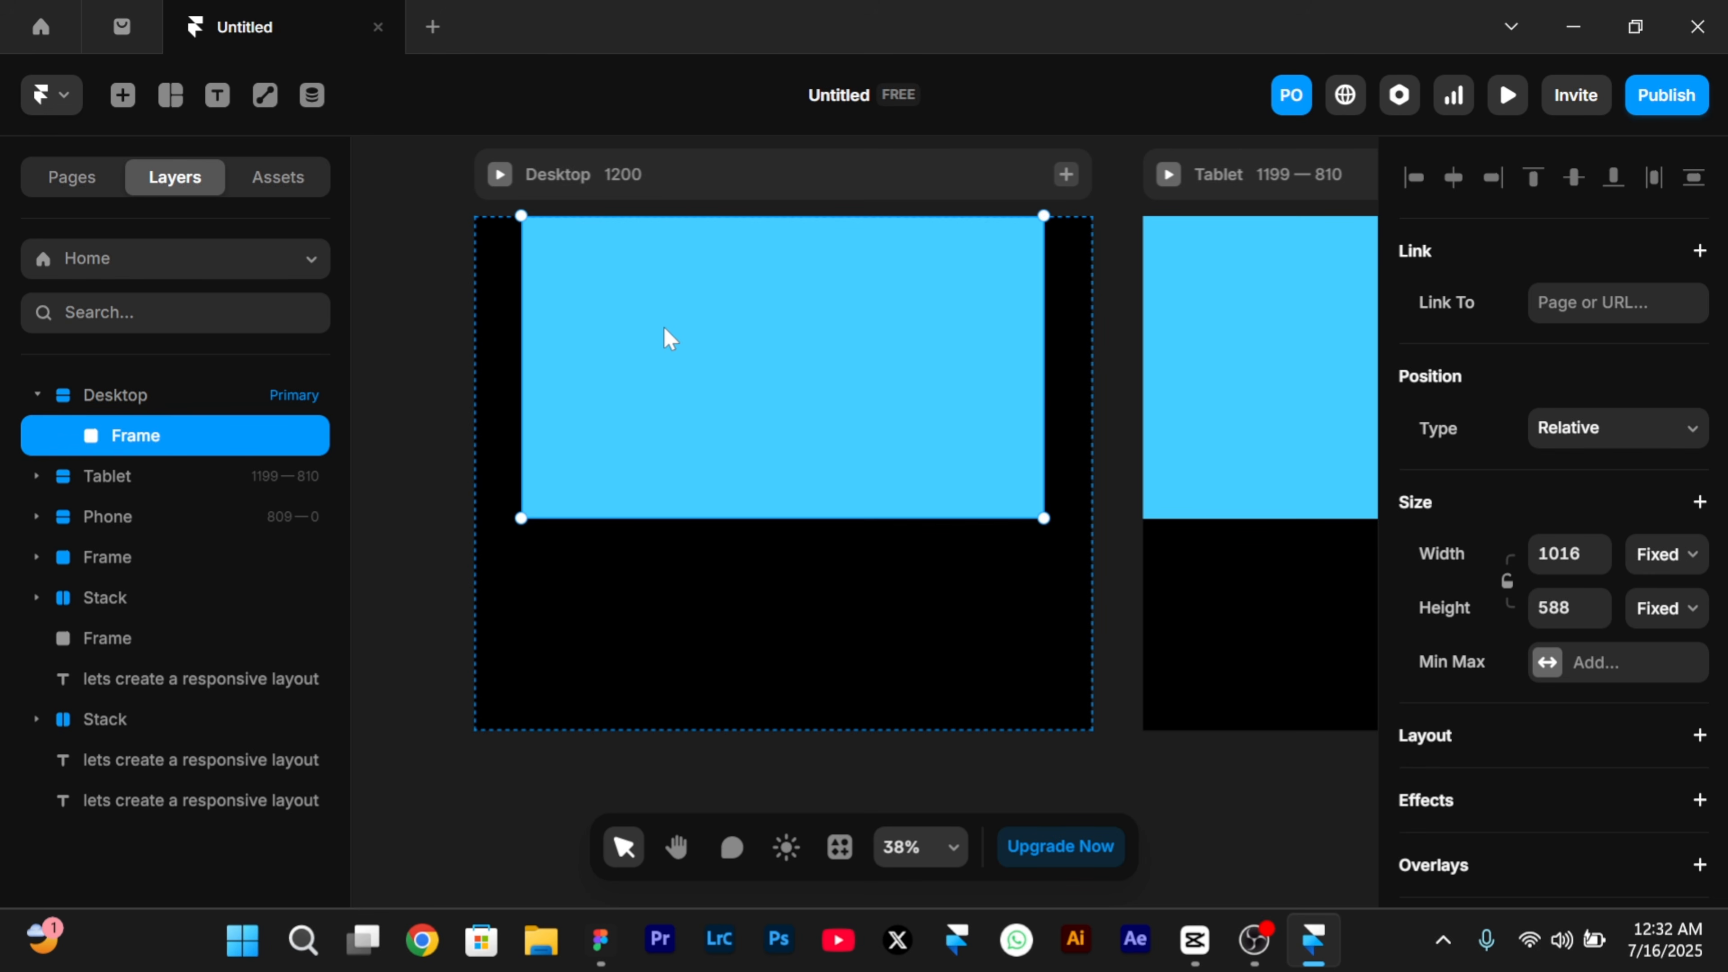
# - Add a stack layout to the blue frame in the Desktop breakpoint and set its width to Fill
pyautogui.scroll(-6, 1689, 694)
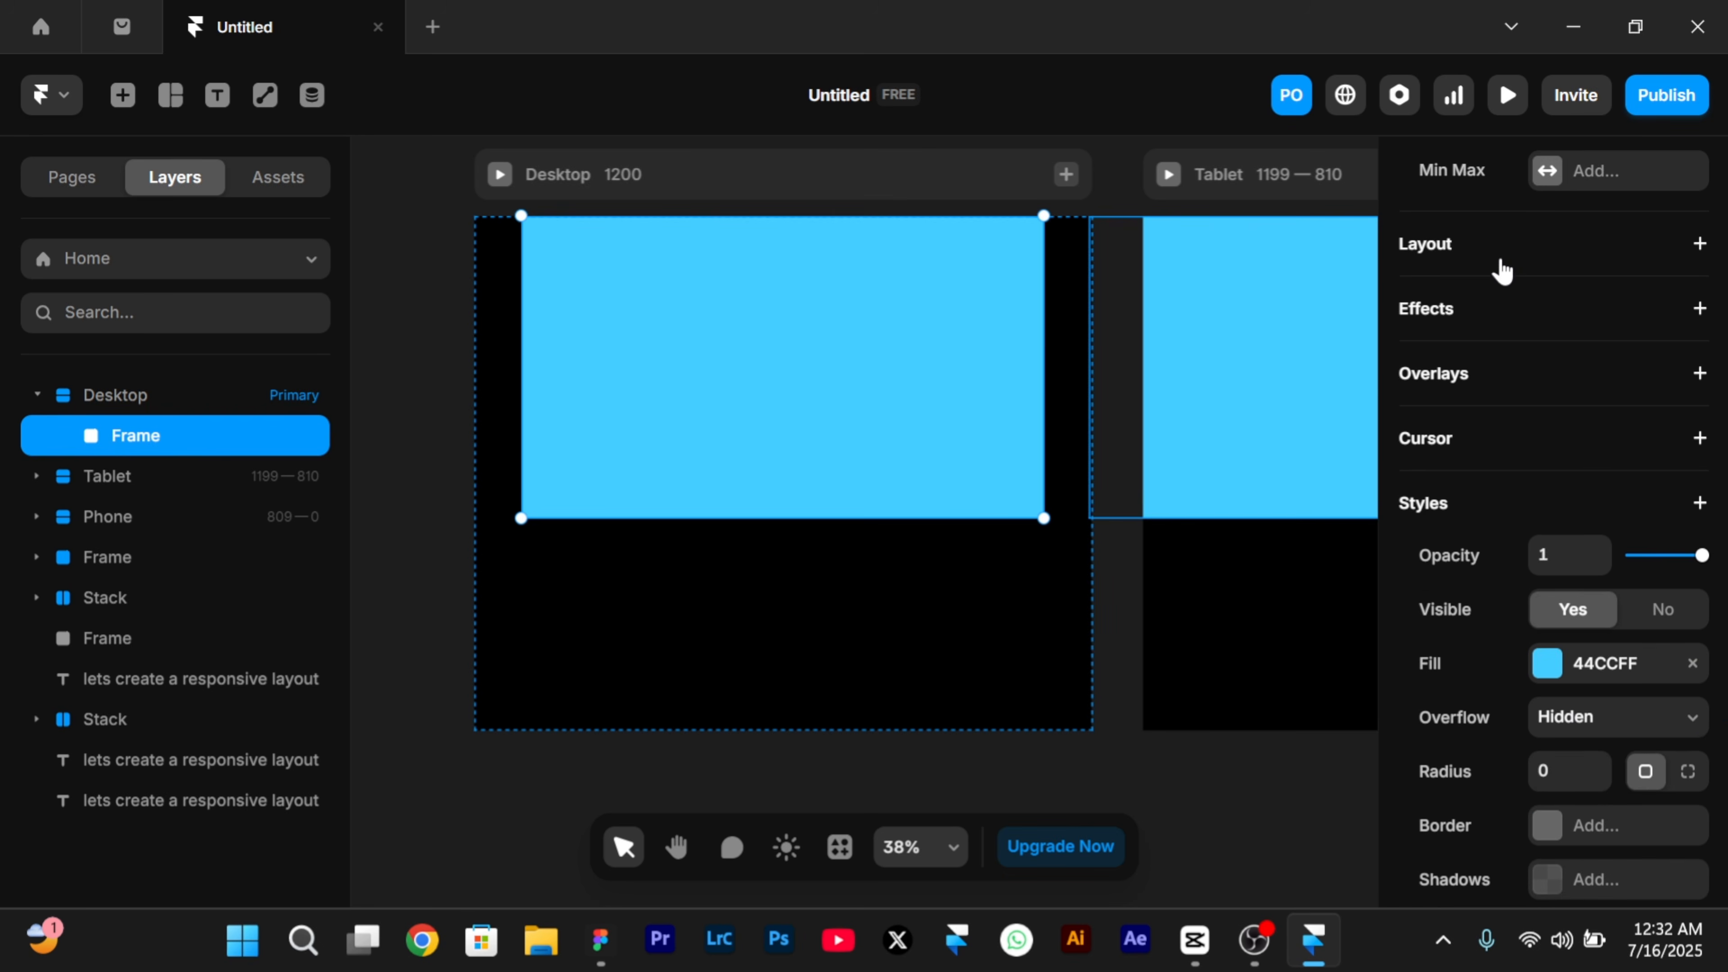
pyautogui.click(1502, 273)
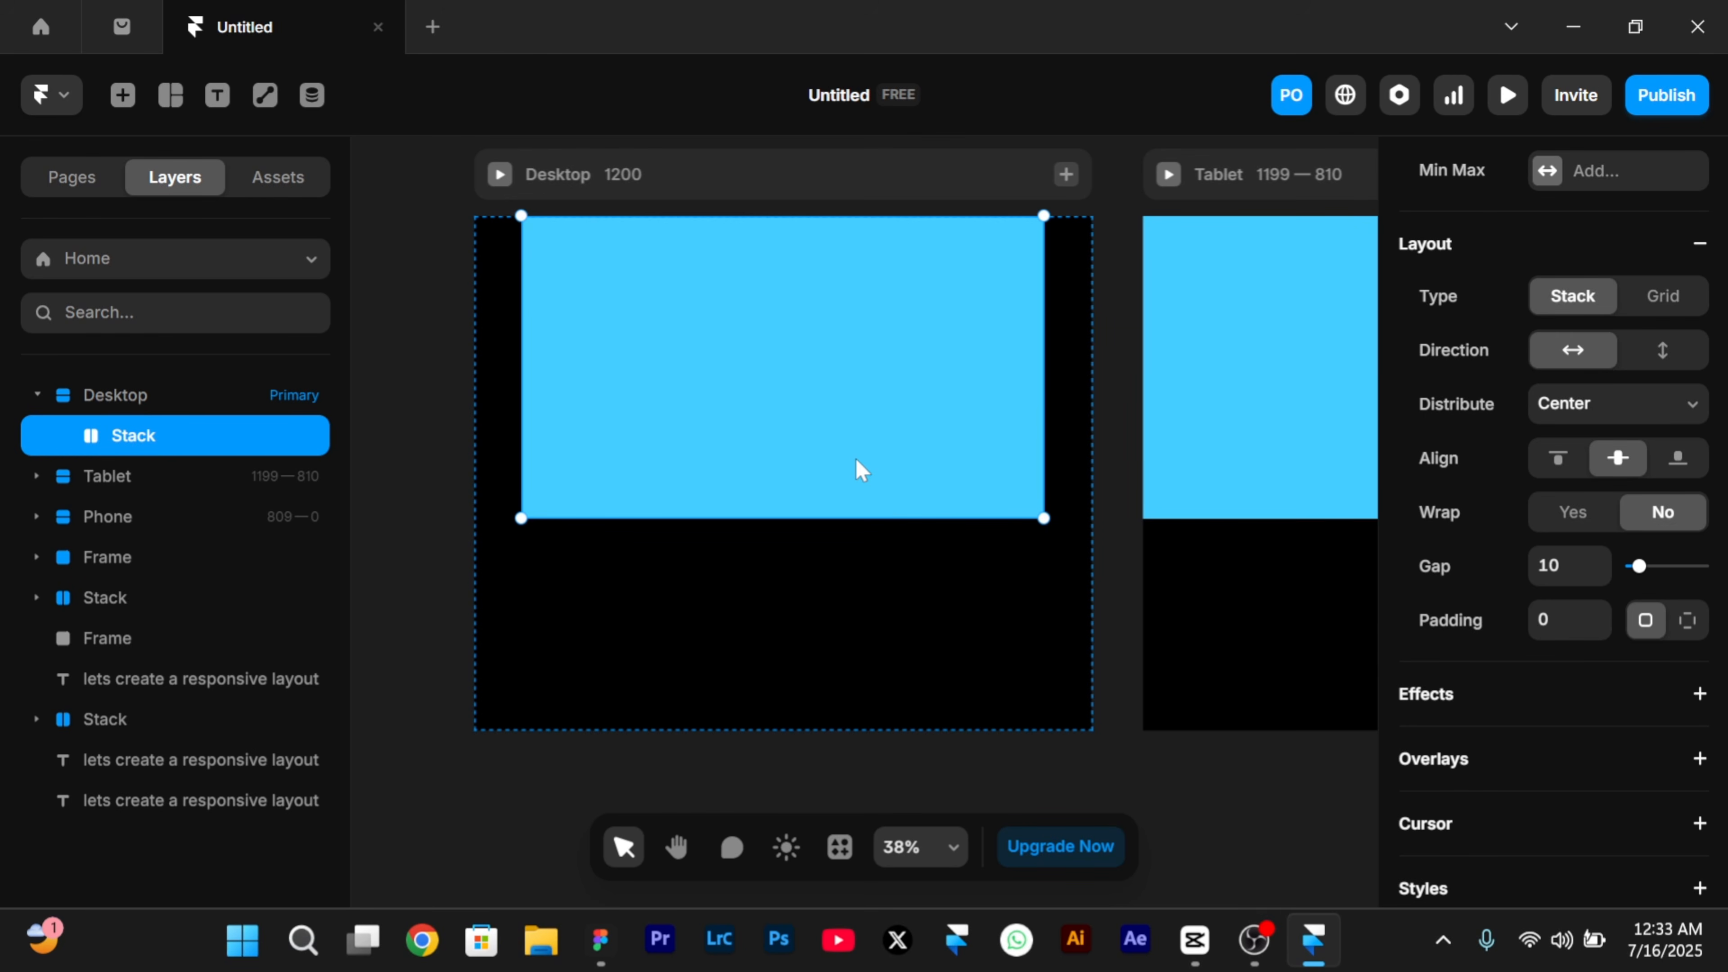
pyautogui.scroll(5, 1524, 278)
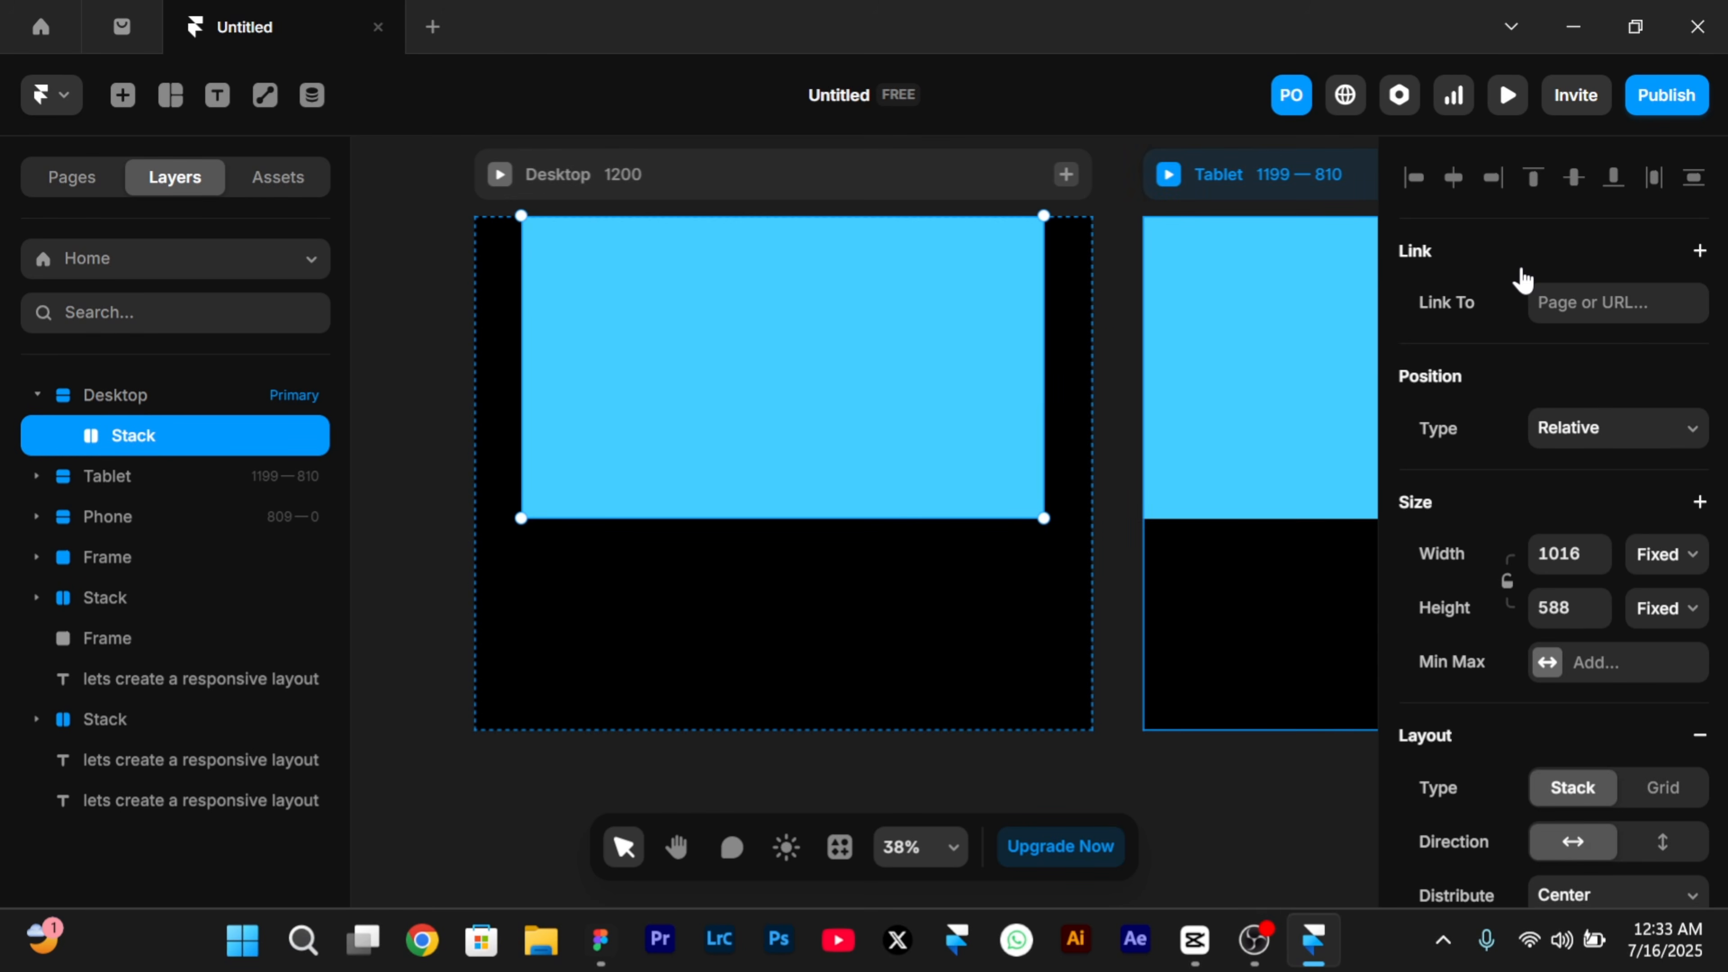
pyautogui.click(1672, 568)
pyautogui.click(1666, 650)
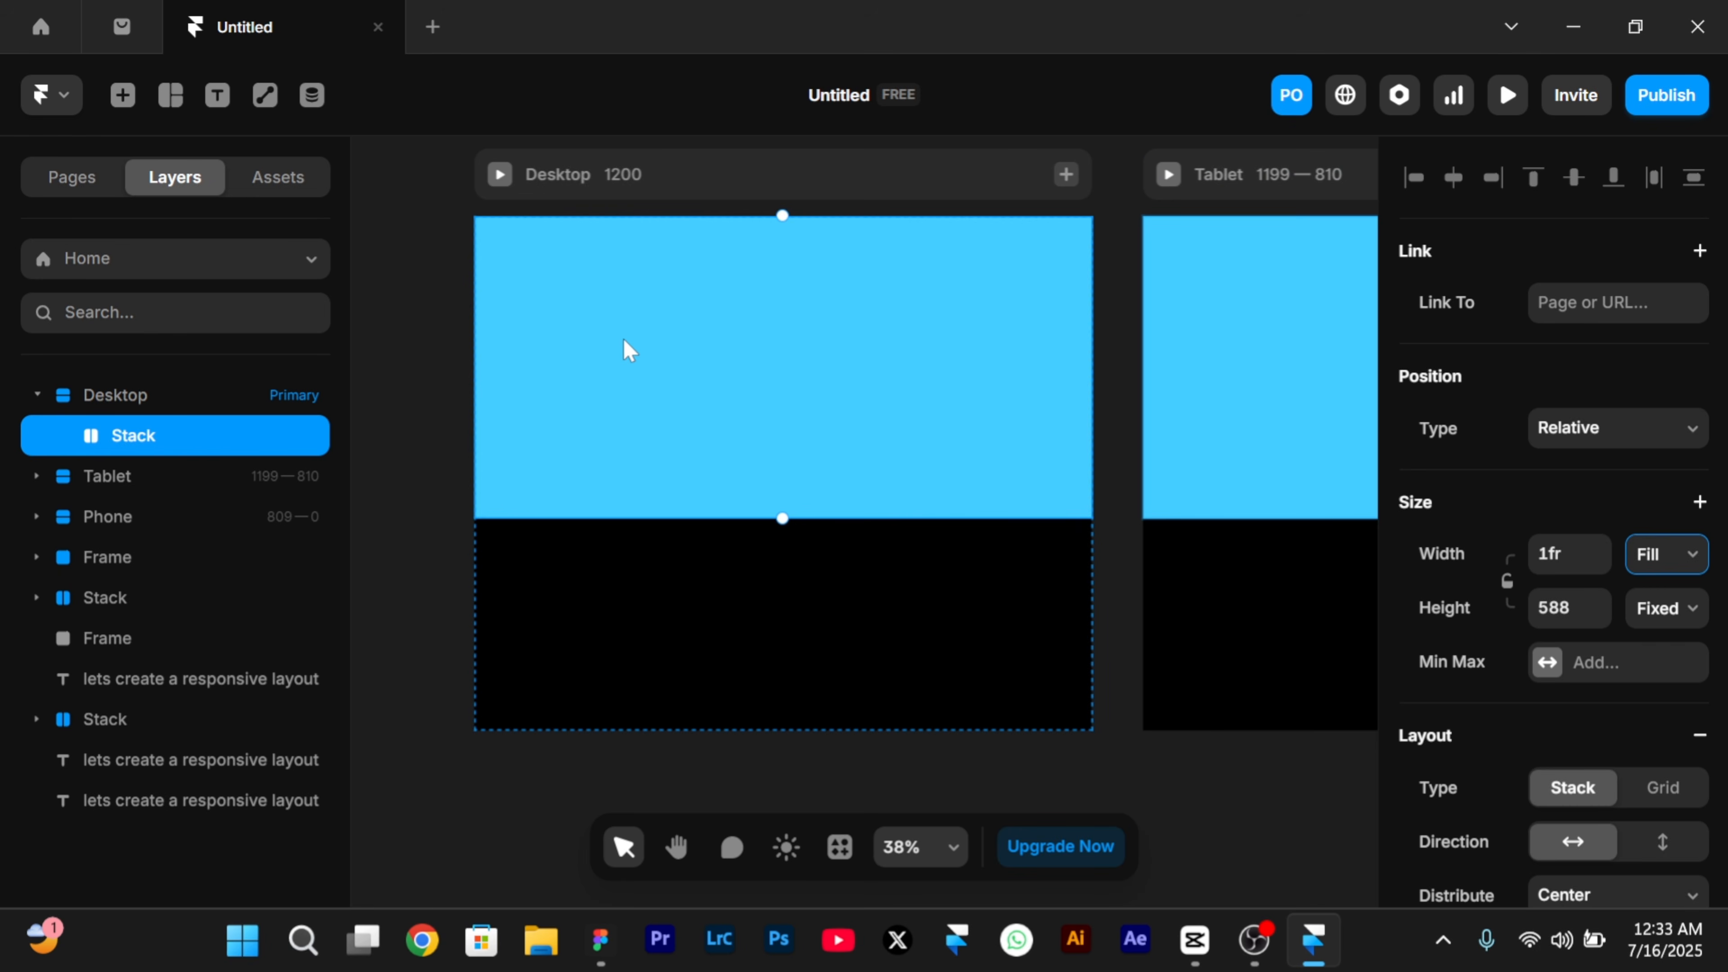
# - Preview the page and resize the preview to check how the full-width blue stack responds
pyautogui.hotkey('ctrl', 'p')
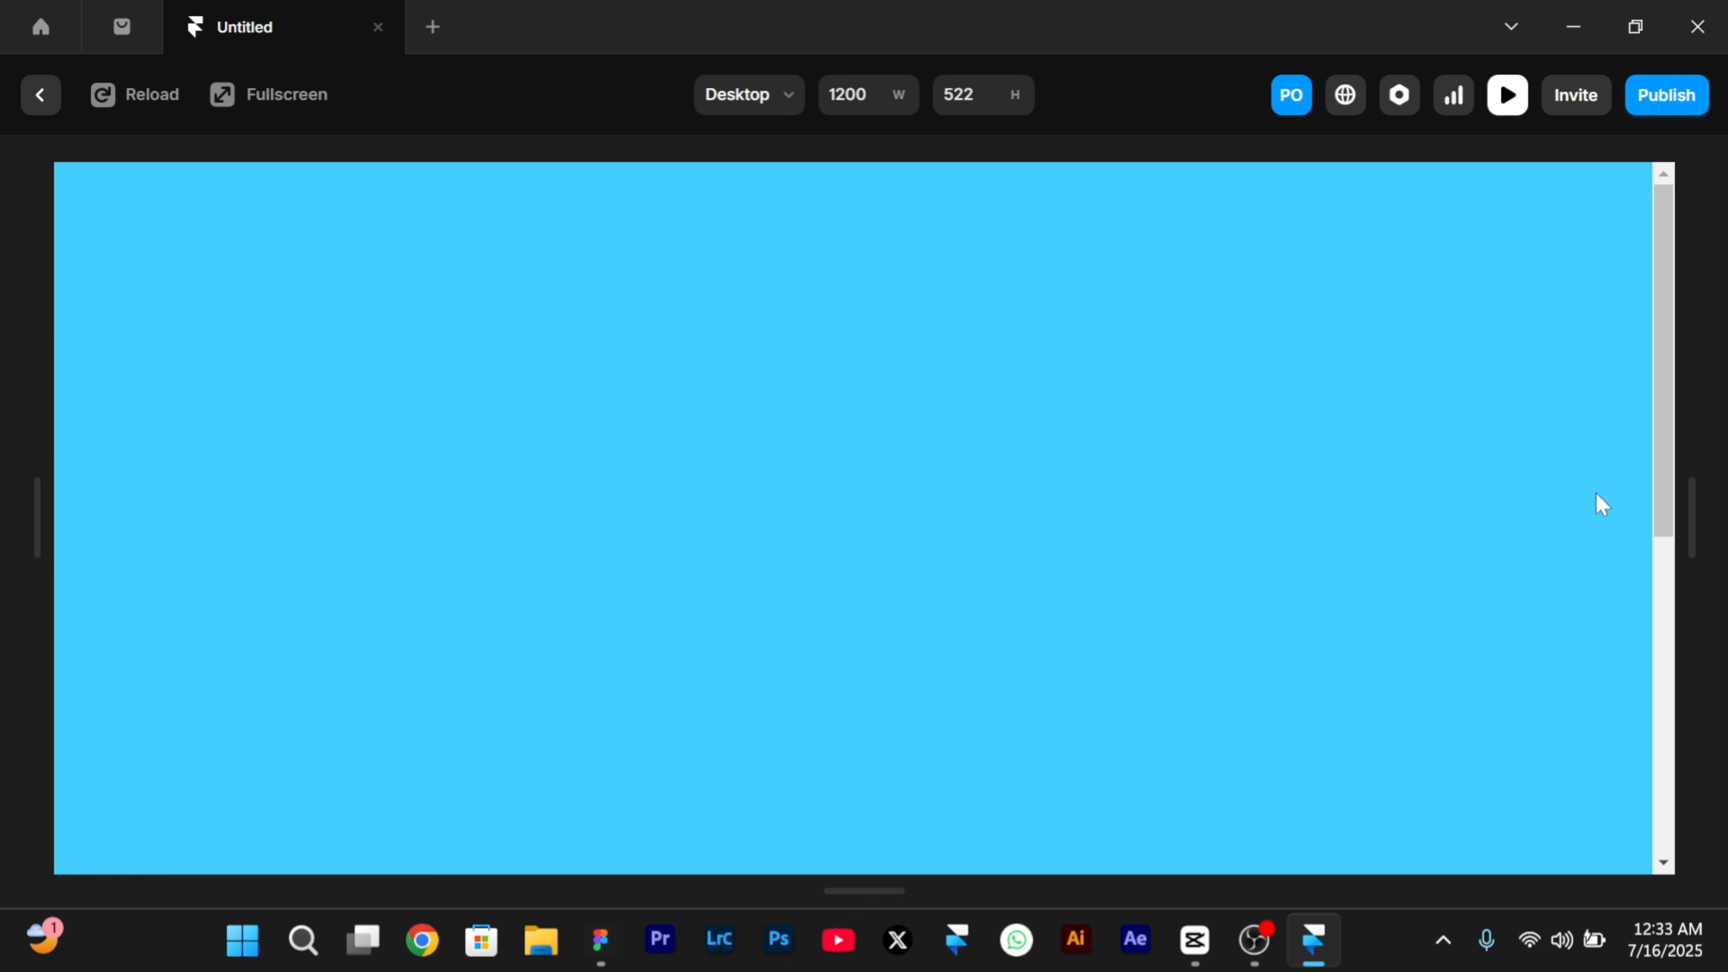
pyautogui.moveTo(1699, 494); pyautogui.dragTo(1719, 596)
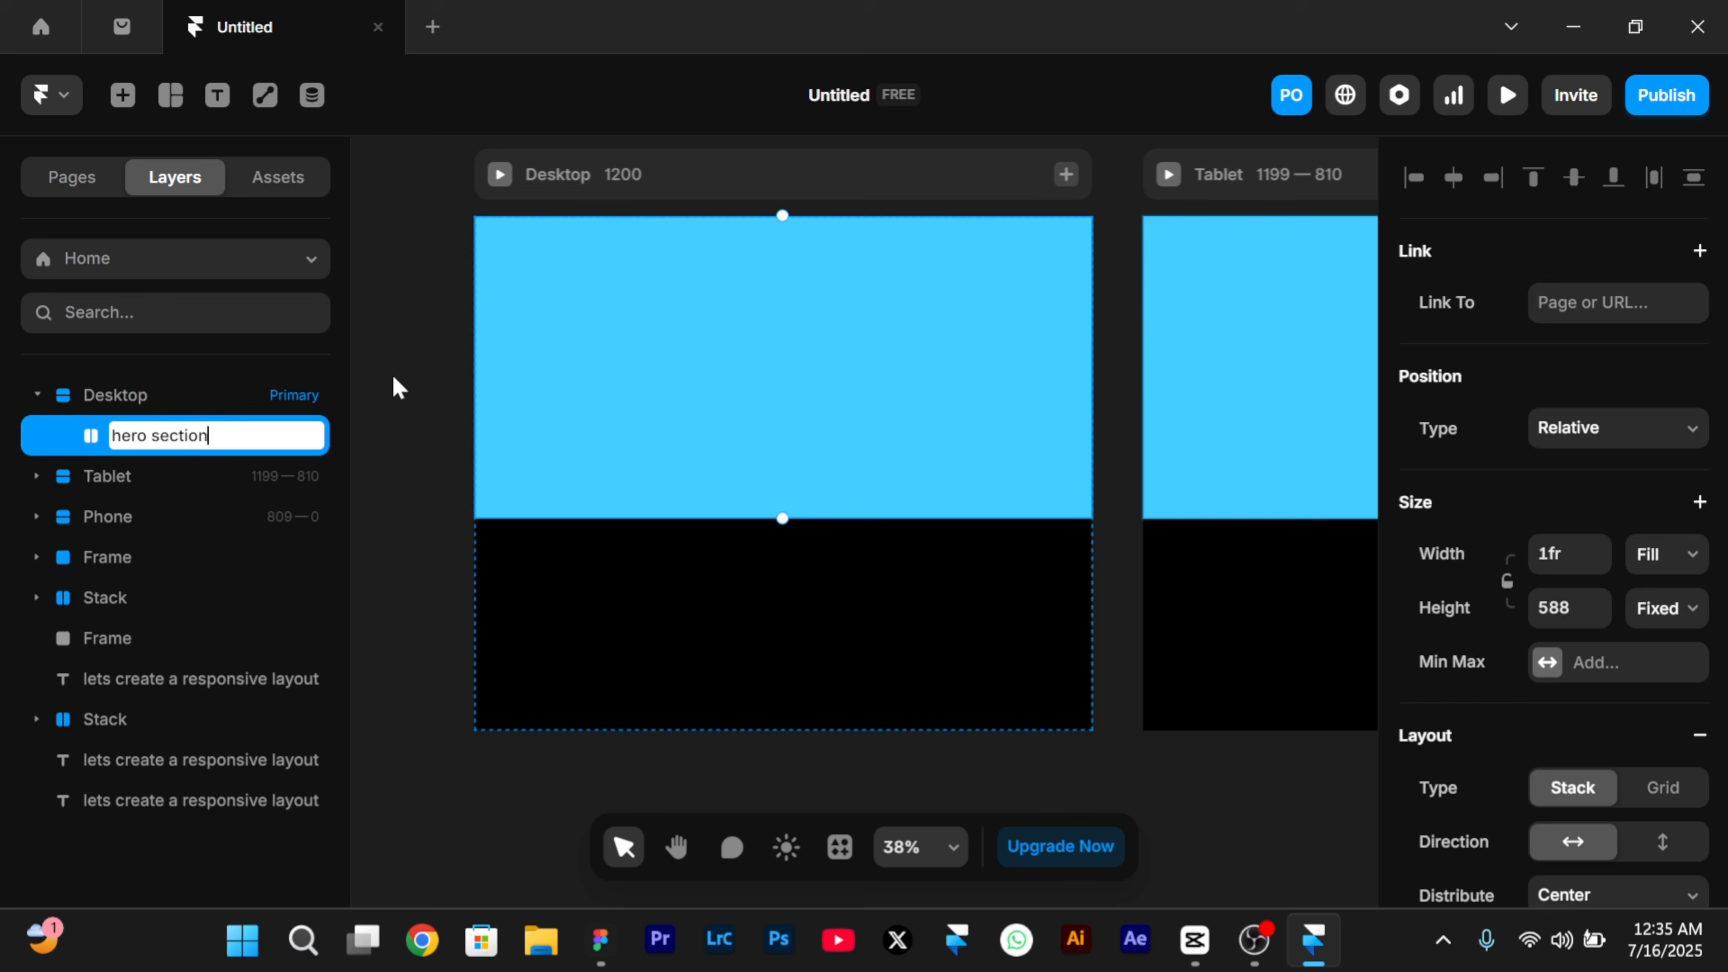
# - Rename the blue stack as "hero section" and remove its fill colour
pyautogui.press('Return')
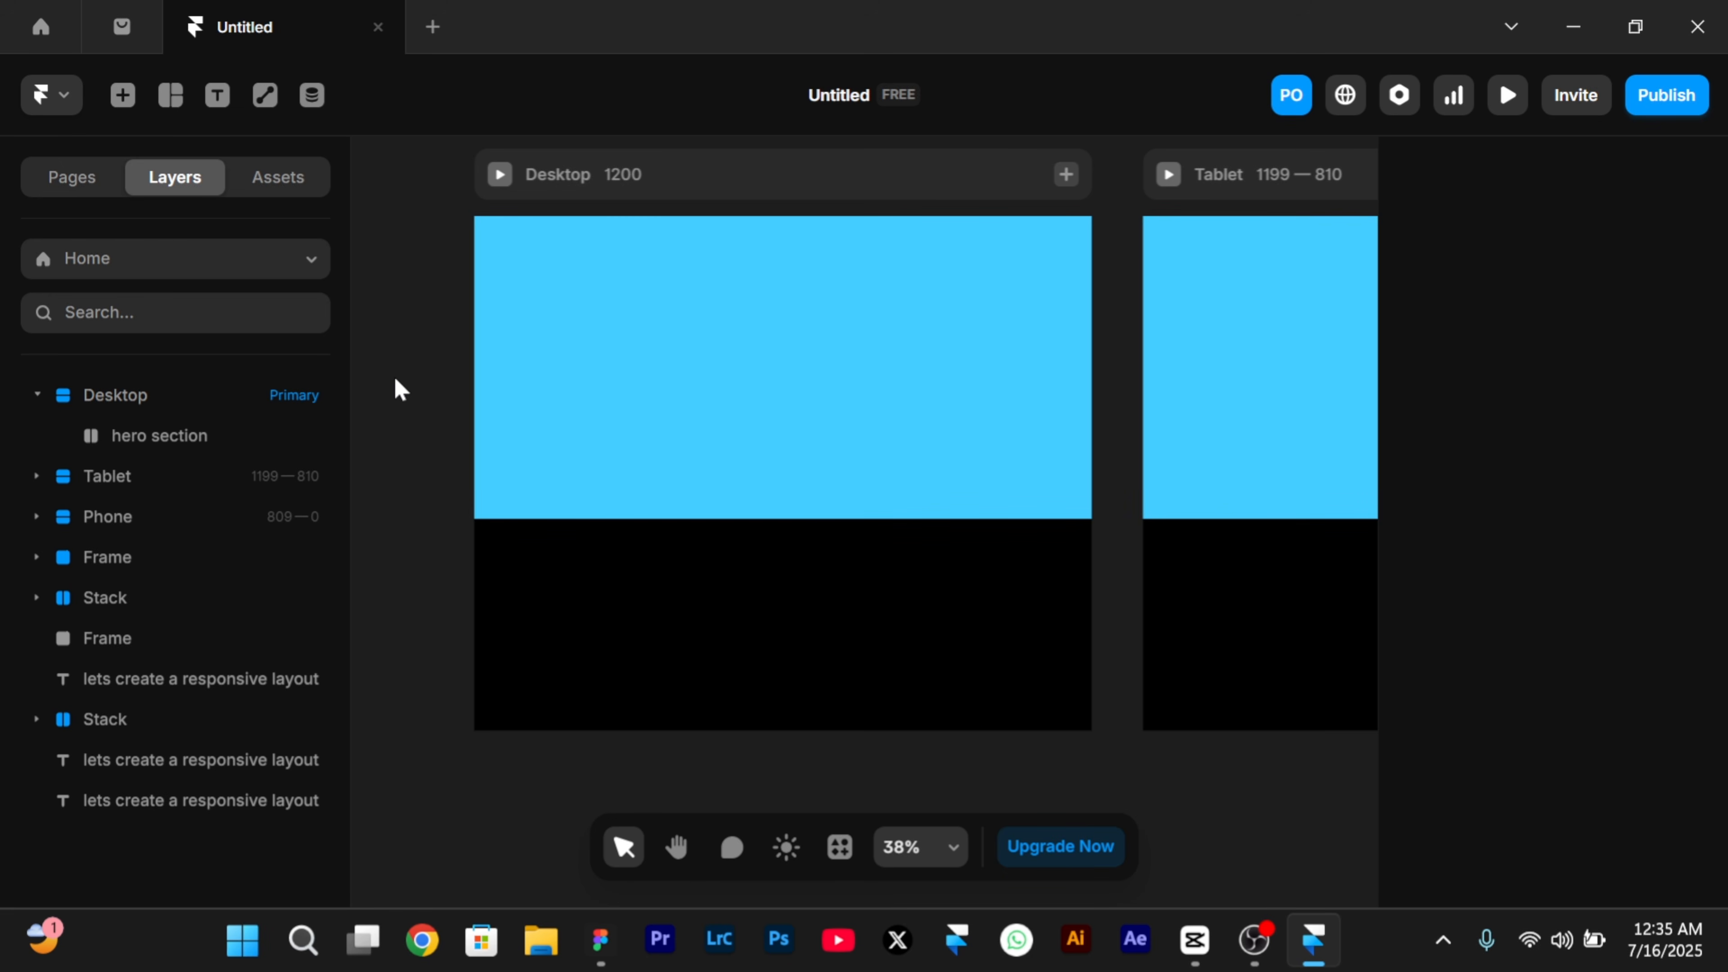
pyautogui.click(588, 391)
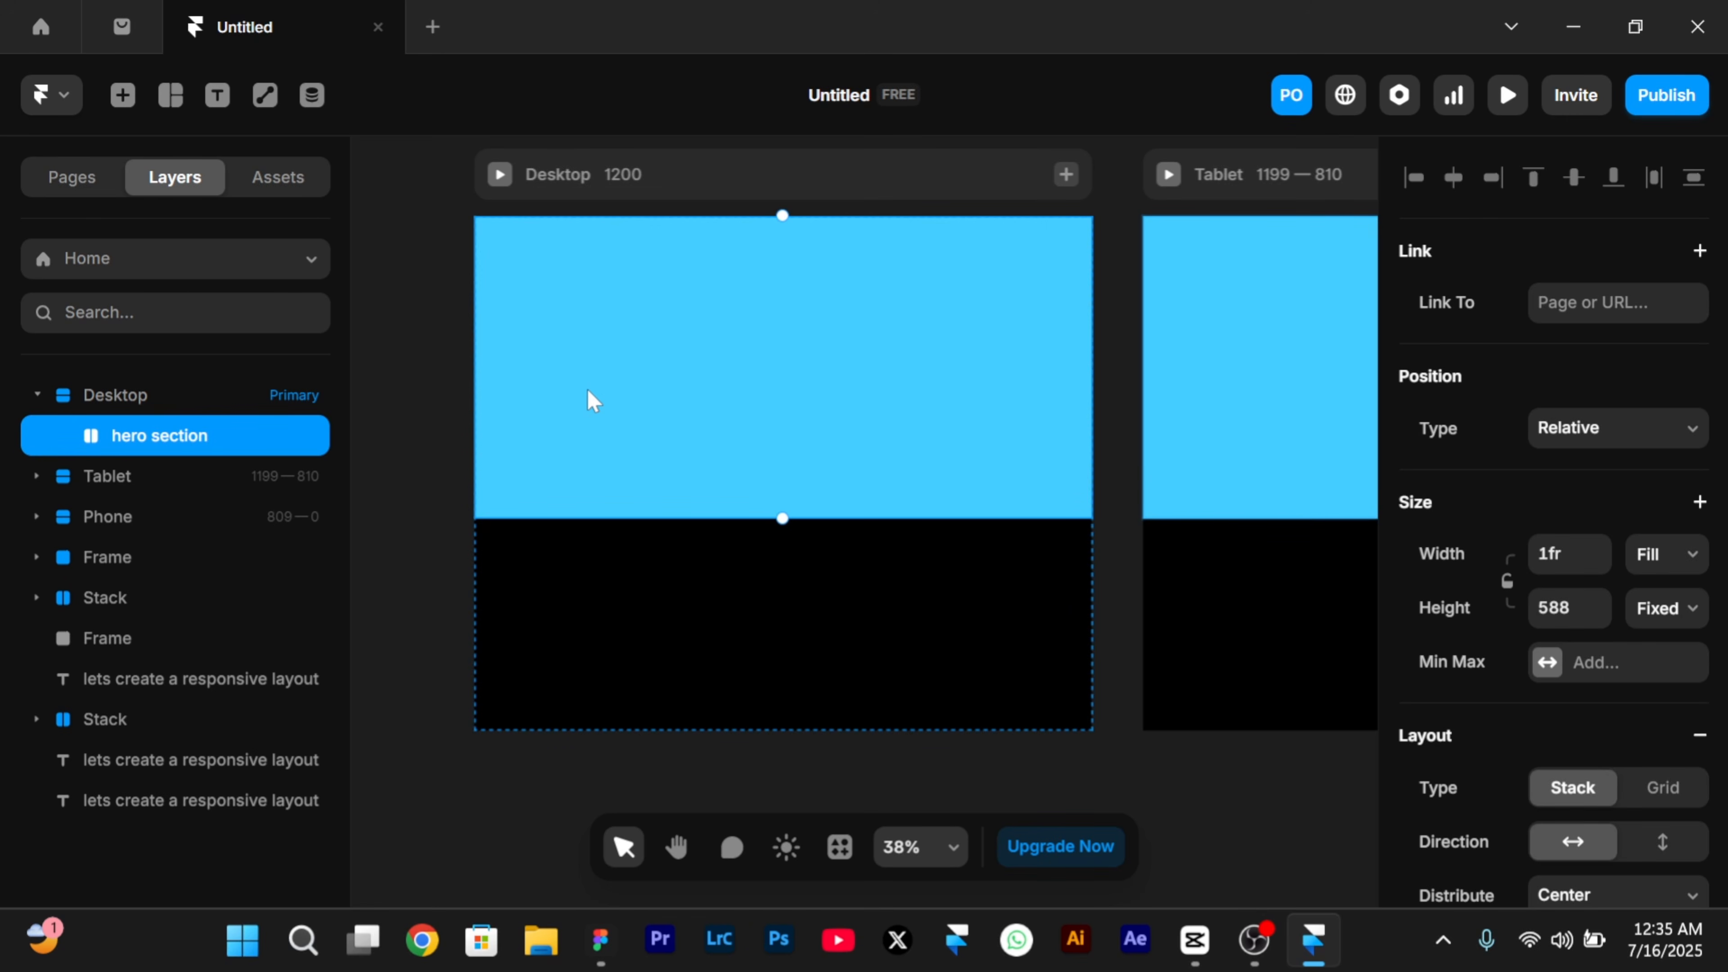
pyautogui.scroll(-10, 1635, 841)
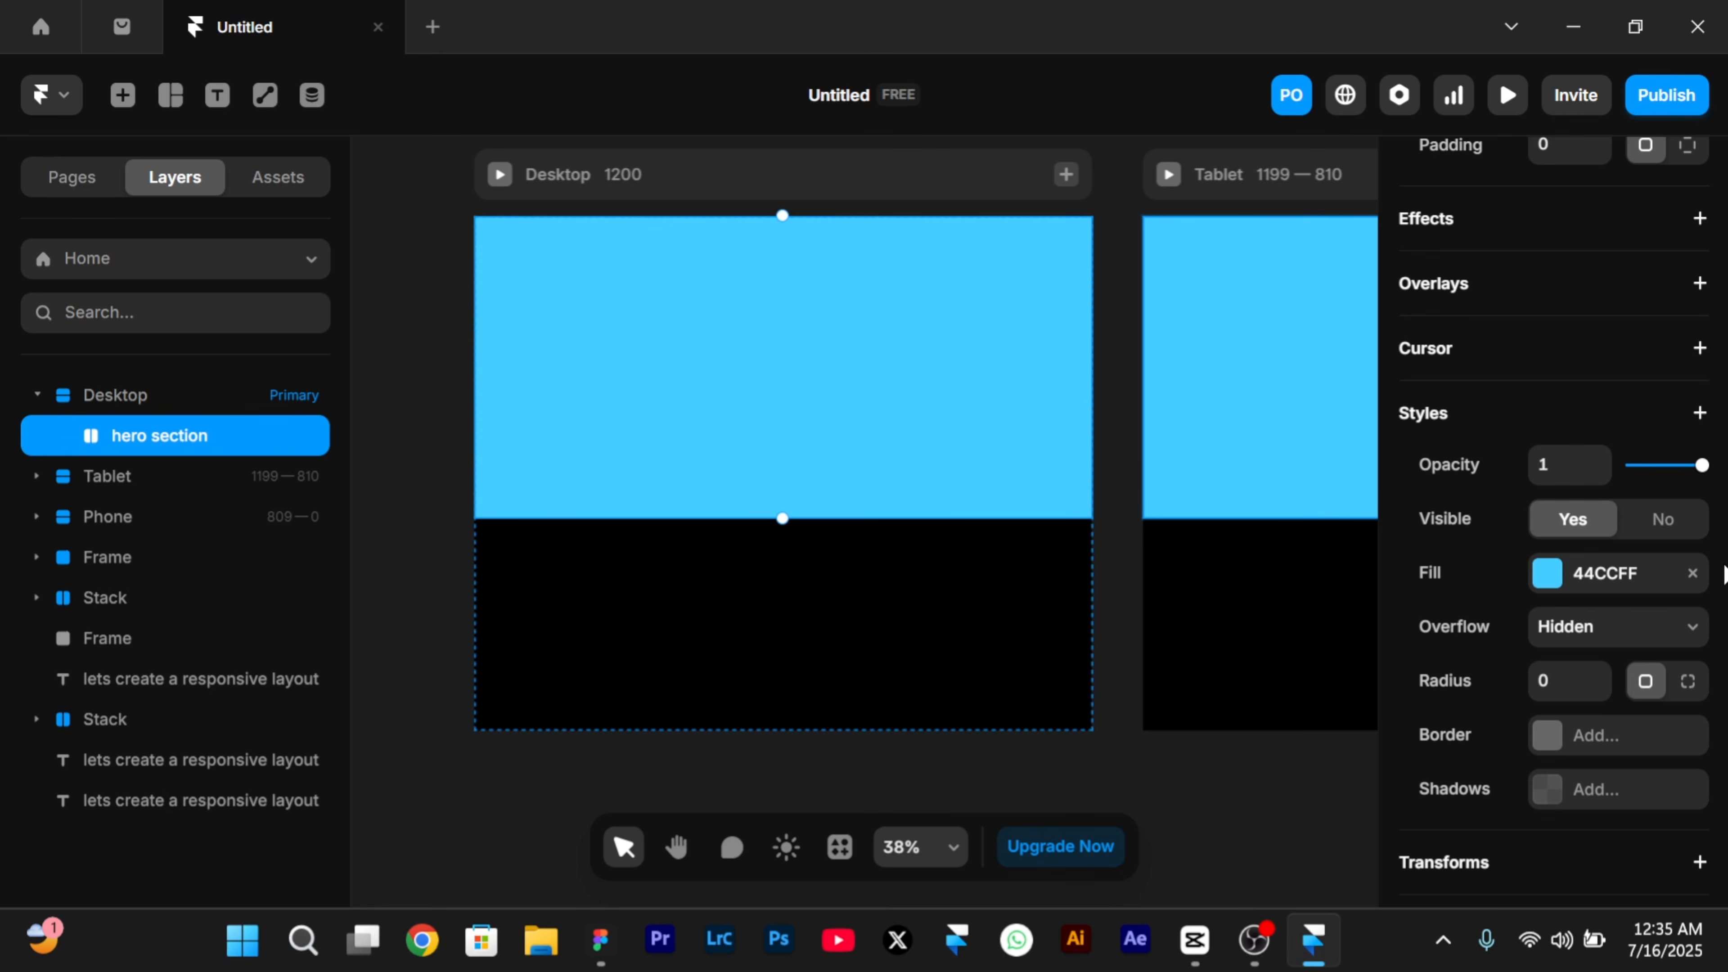
pyautogui.click(1689, 574)
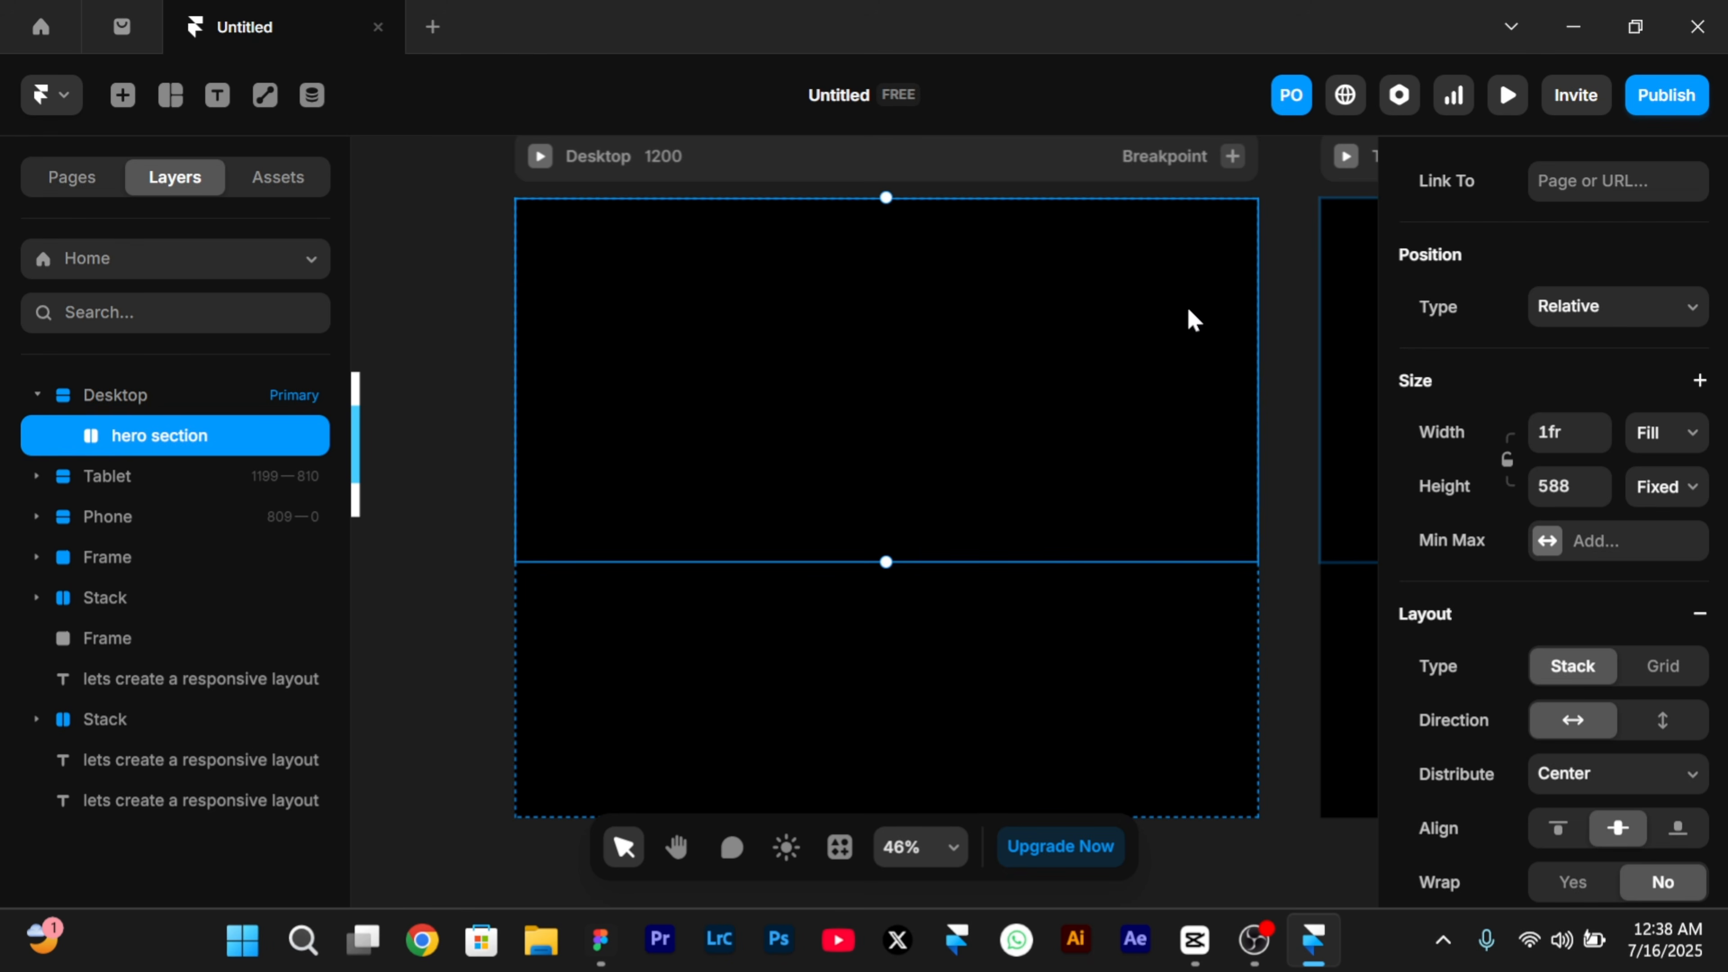
# - Draw a frame about 956 by 285 inside the hero section of the Desktop breakpoint
pyautogui.hscroll(-6, 1191, 320)
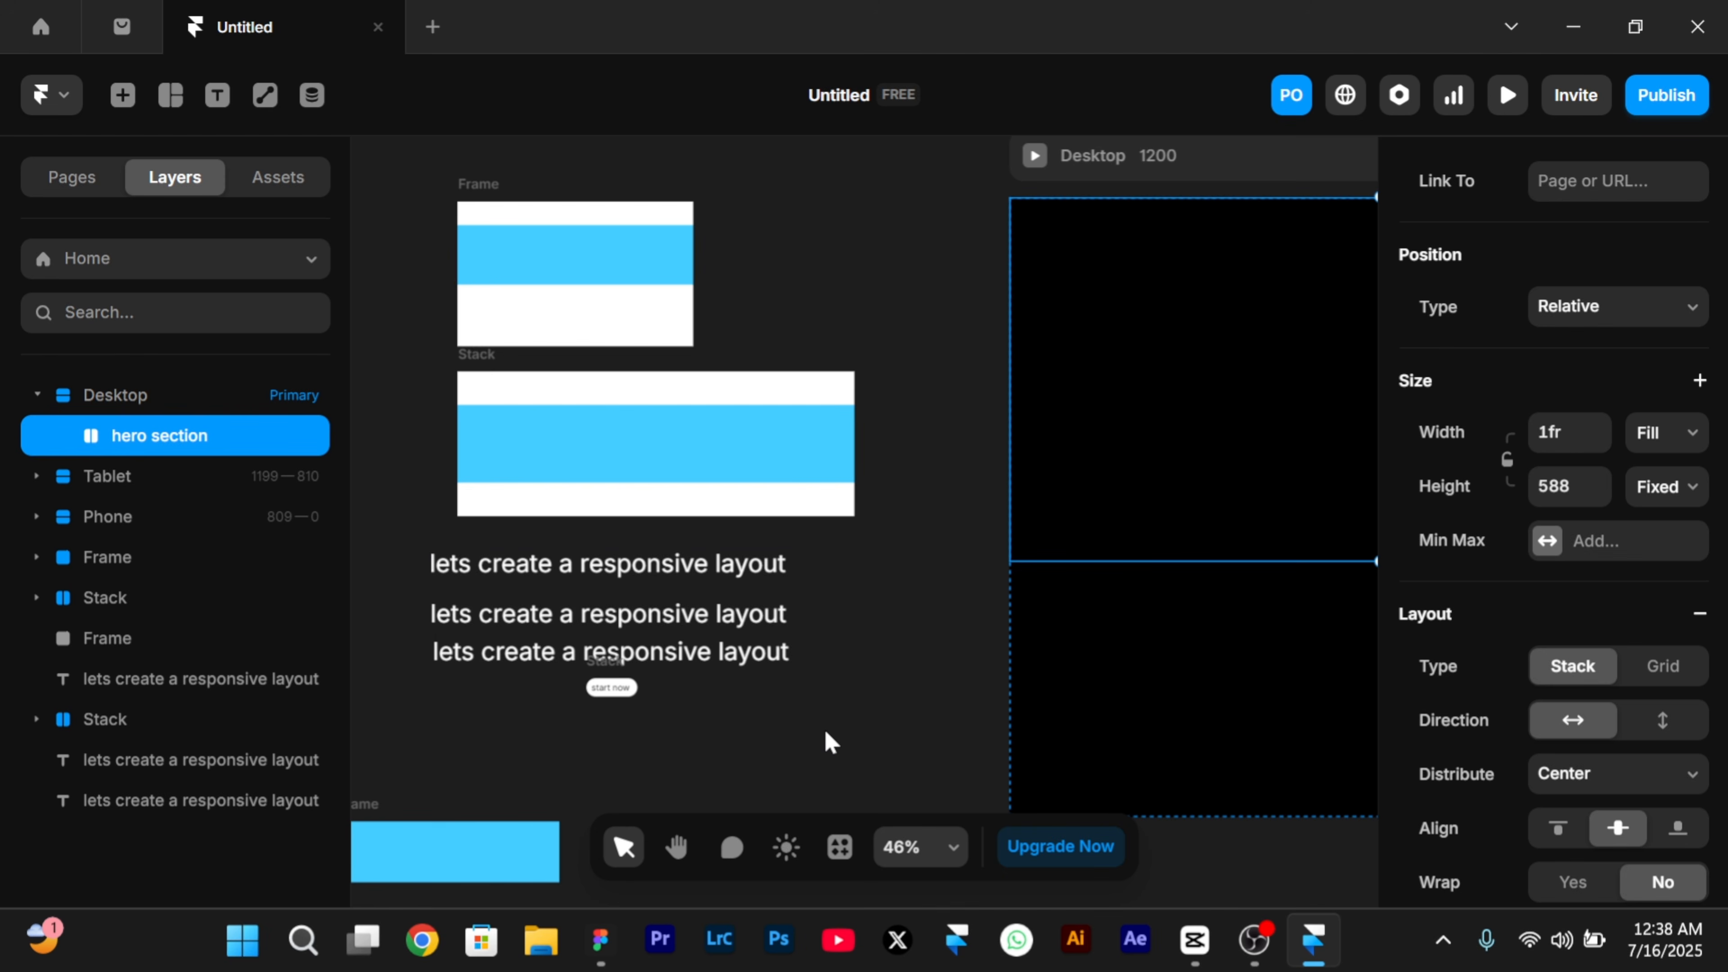
pyautogui.hscroll(6, 823, 728)
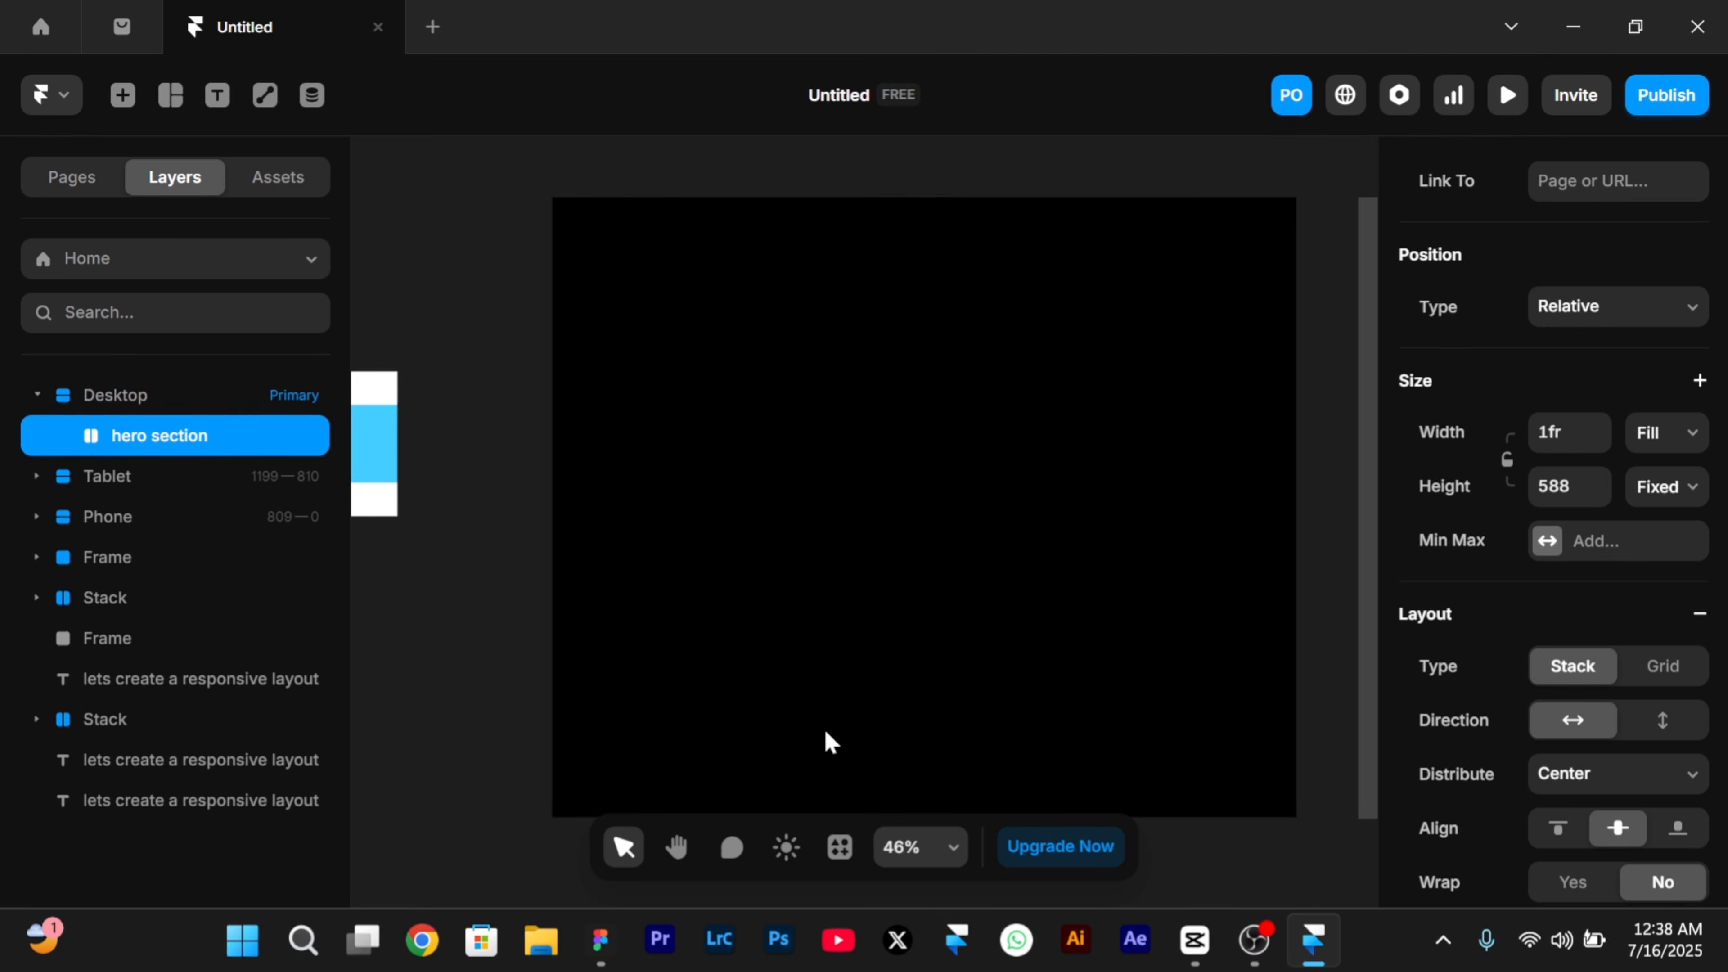
pyautogui.hscroll(-8, 823, 728)
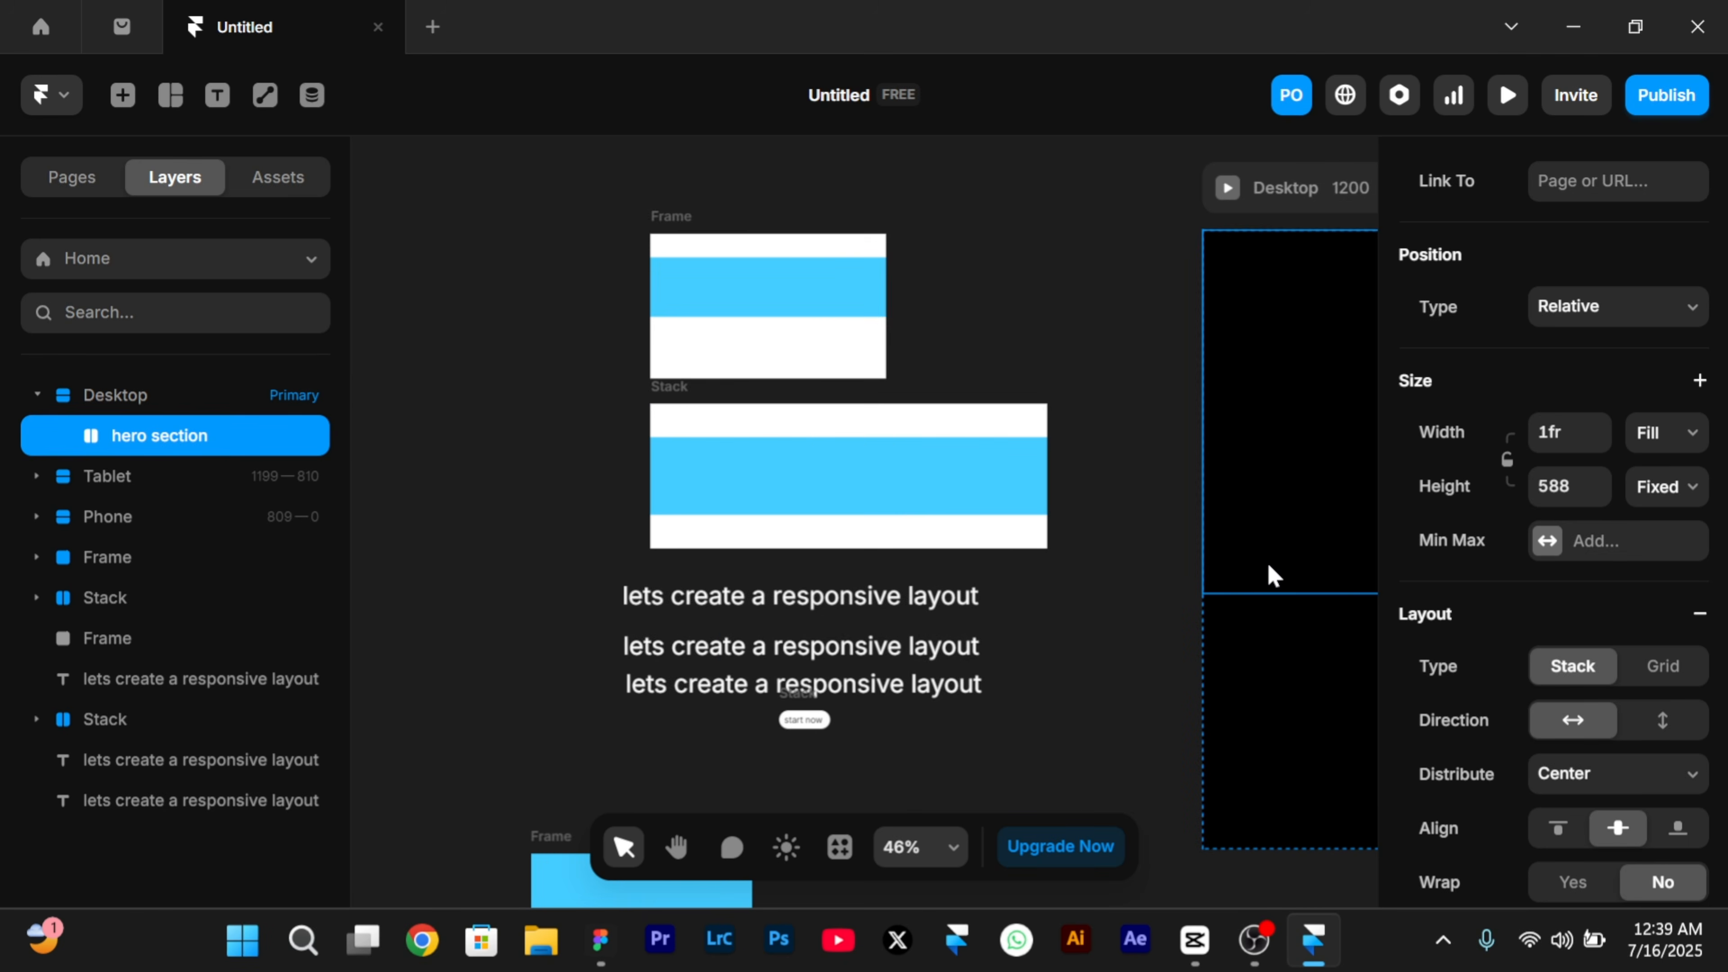
pyautogui.hscroll(7, 1269, 570)
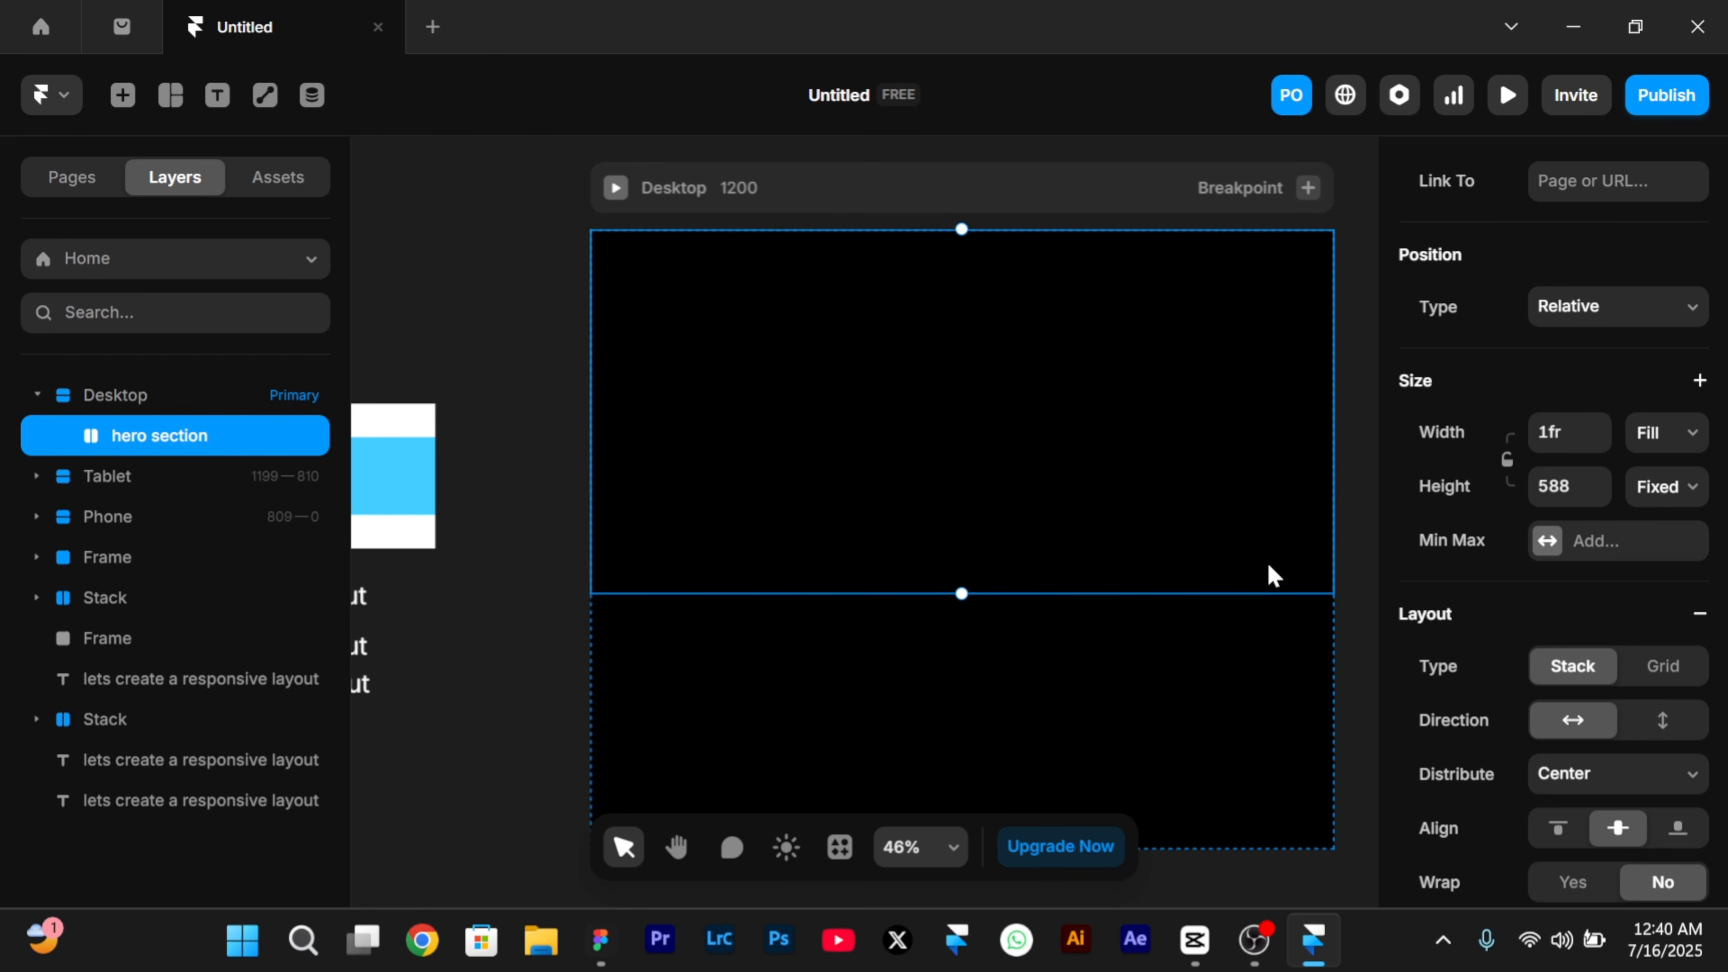
pyautogui.hscroll(1, 1268, 565)
pyautogui.scroll(-1, 1267, 565)
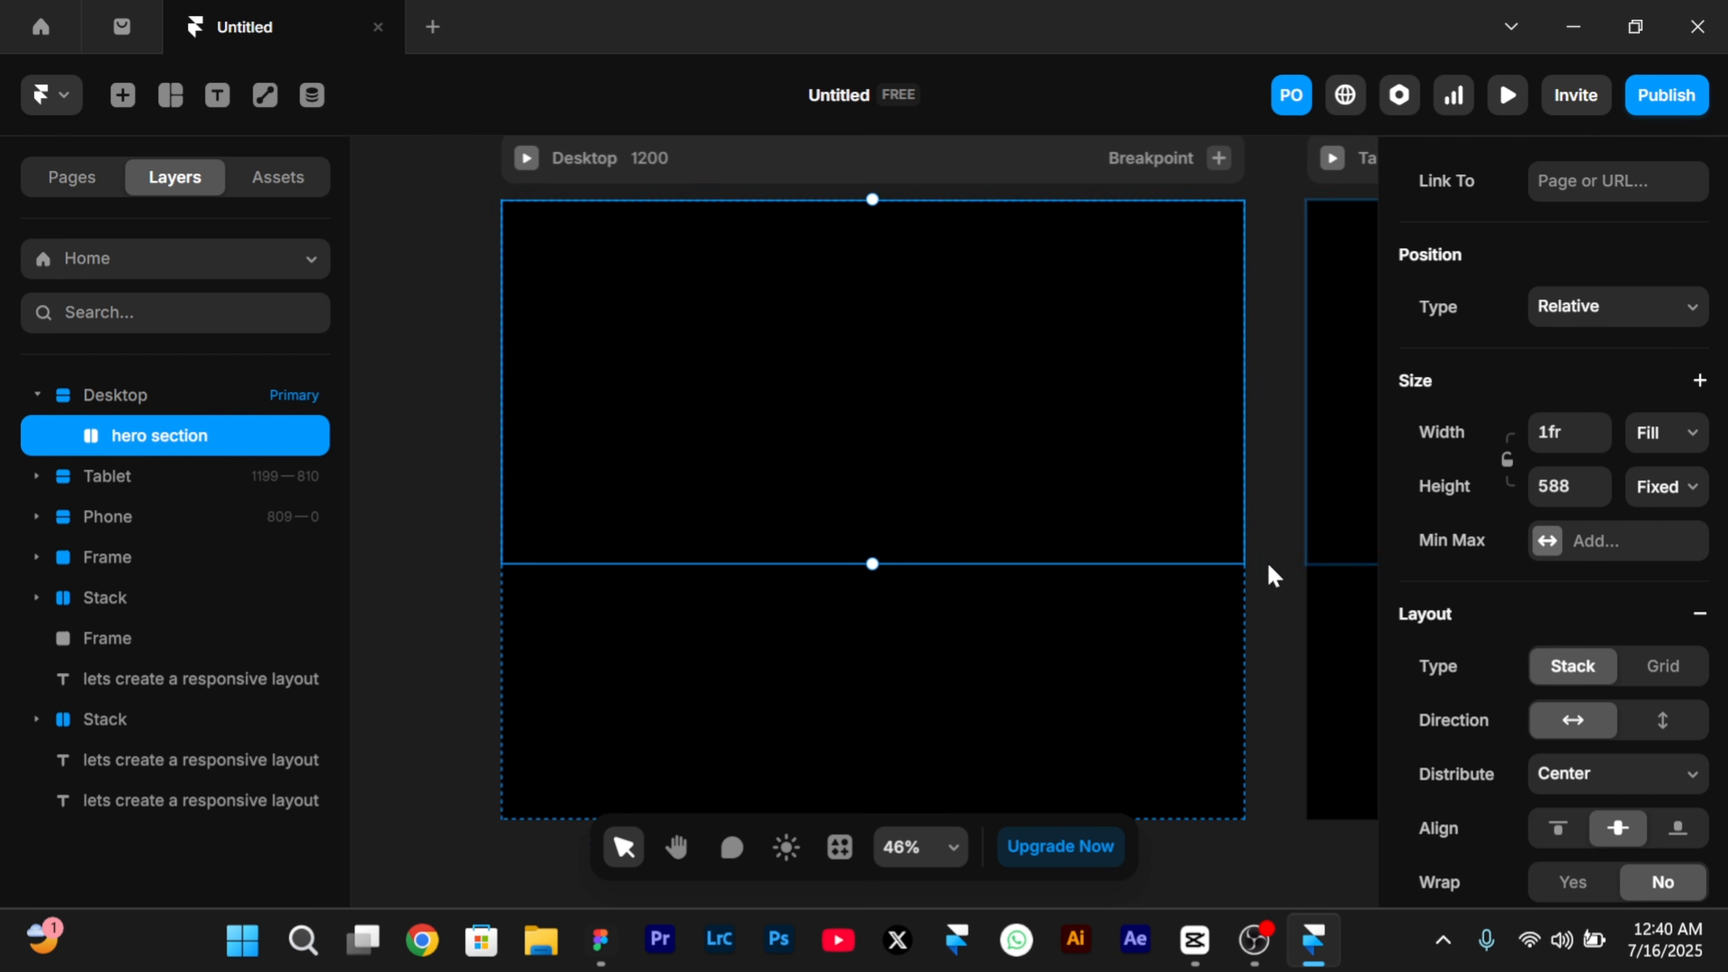
pyautogui.press('f')
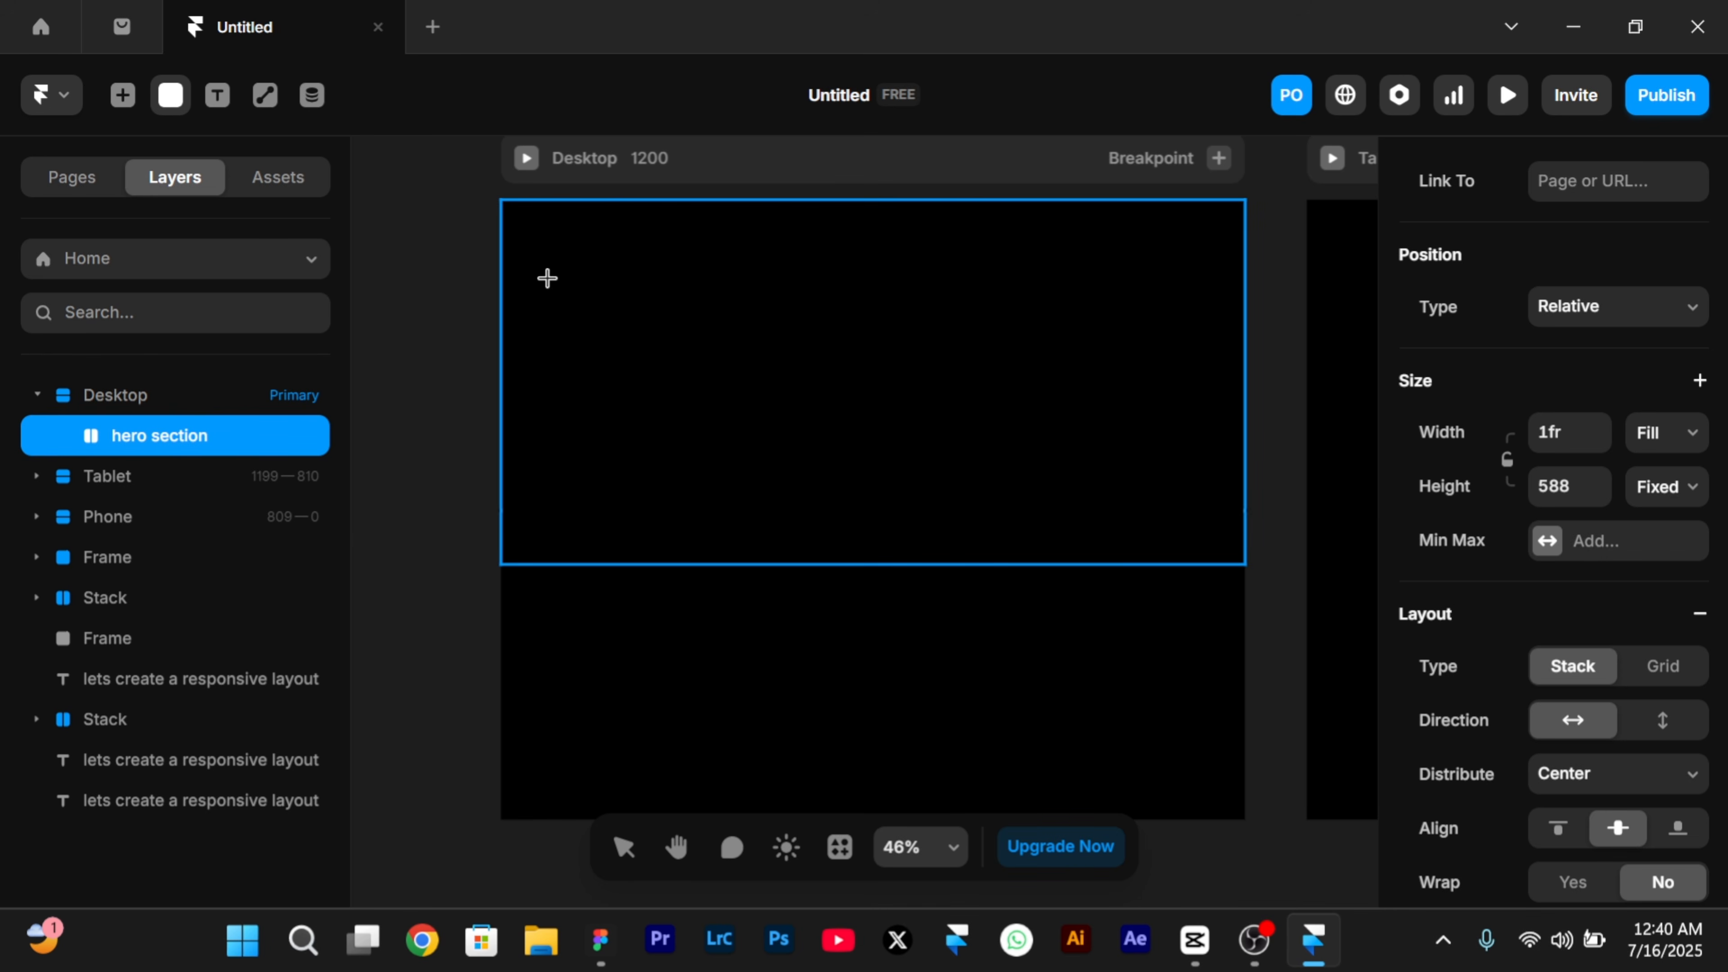
pyautogui.moveTo(548, 275); pyautogui.dragTo(1172, 478)
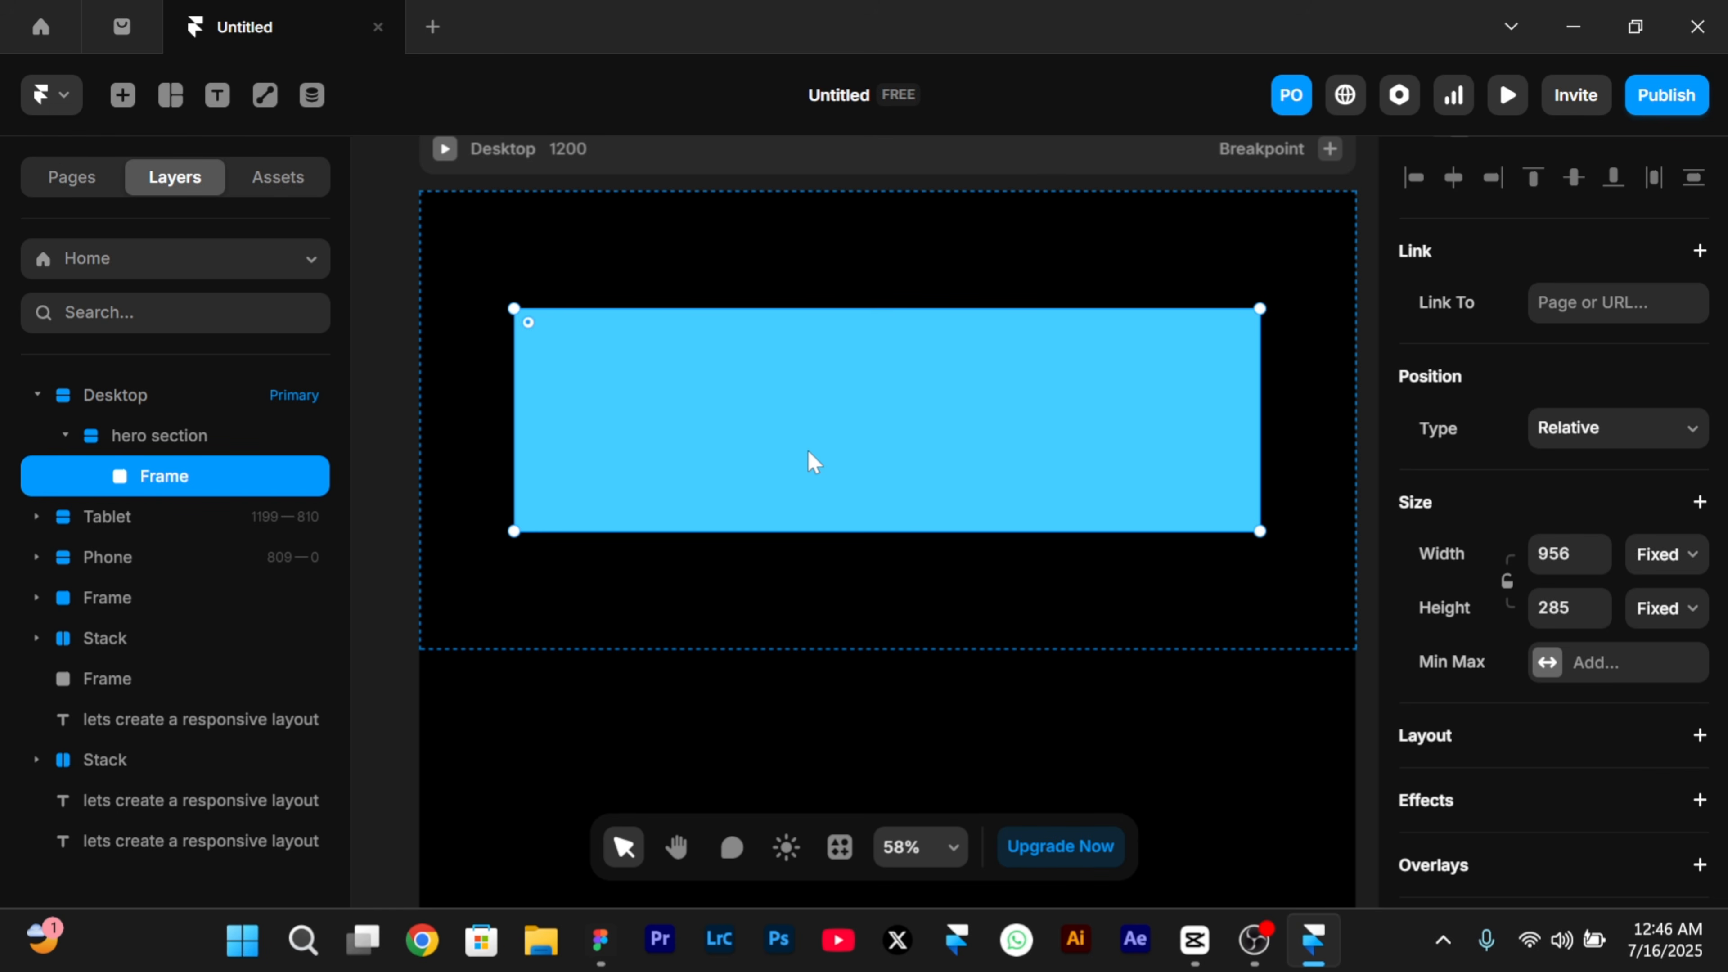
# - Add a stack layout to the frame inside the hero section and set its width to Fill
pyautogui.click(1413, 737)
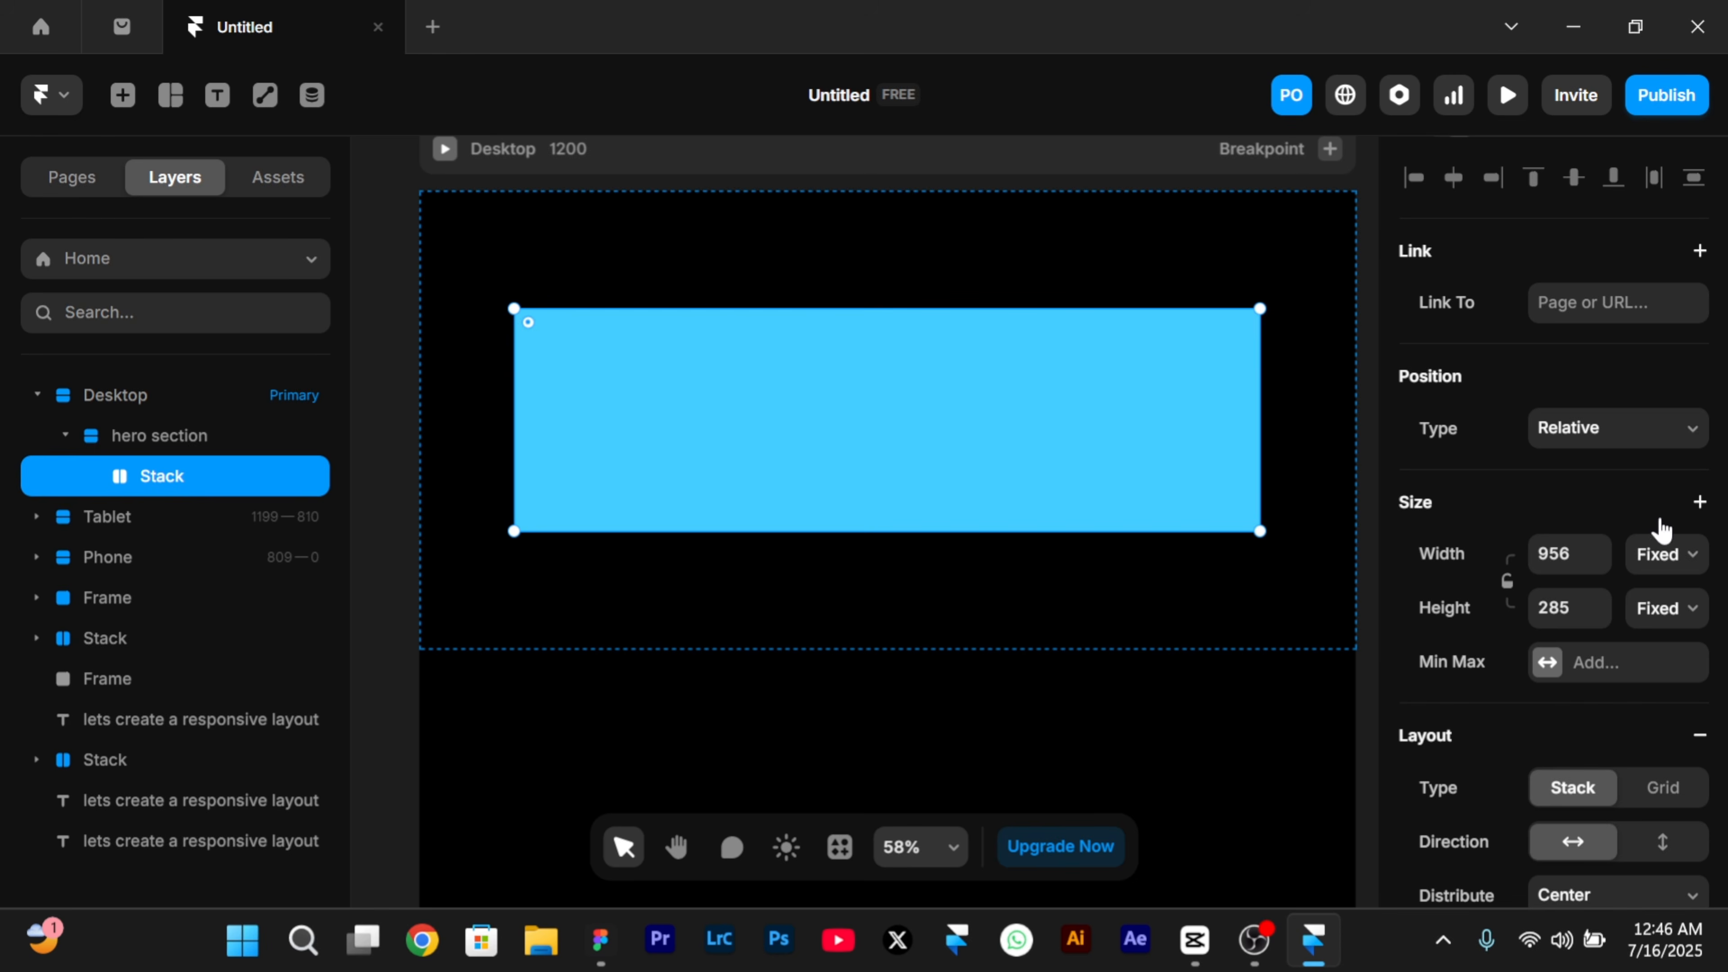
pyautogui.click(1664, 553)
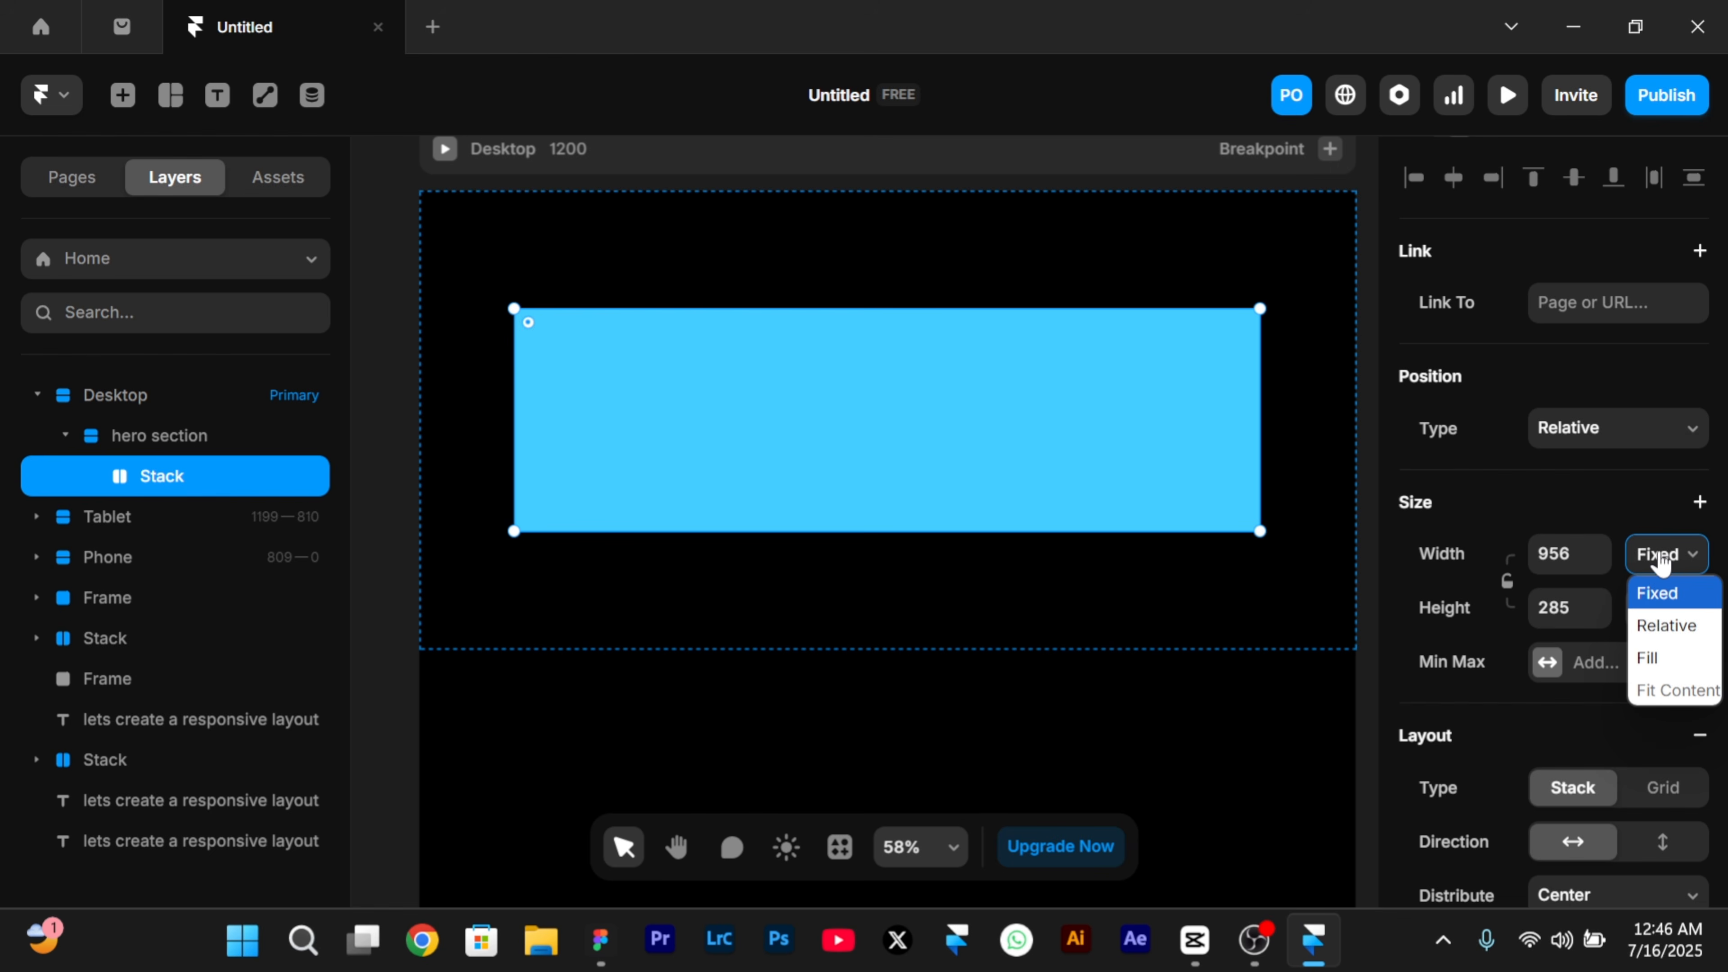
pyautogui.click(1653, 658)
# - Remove the blue fill from the stack inside the hero section
pyautogui.scroll(-5, 1088, 408)
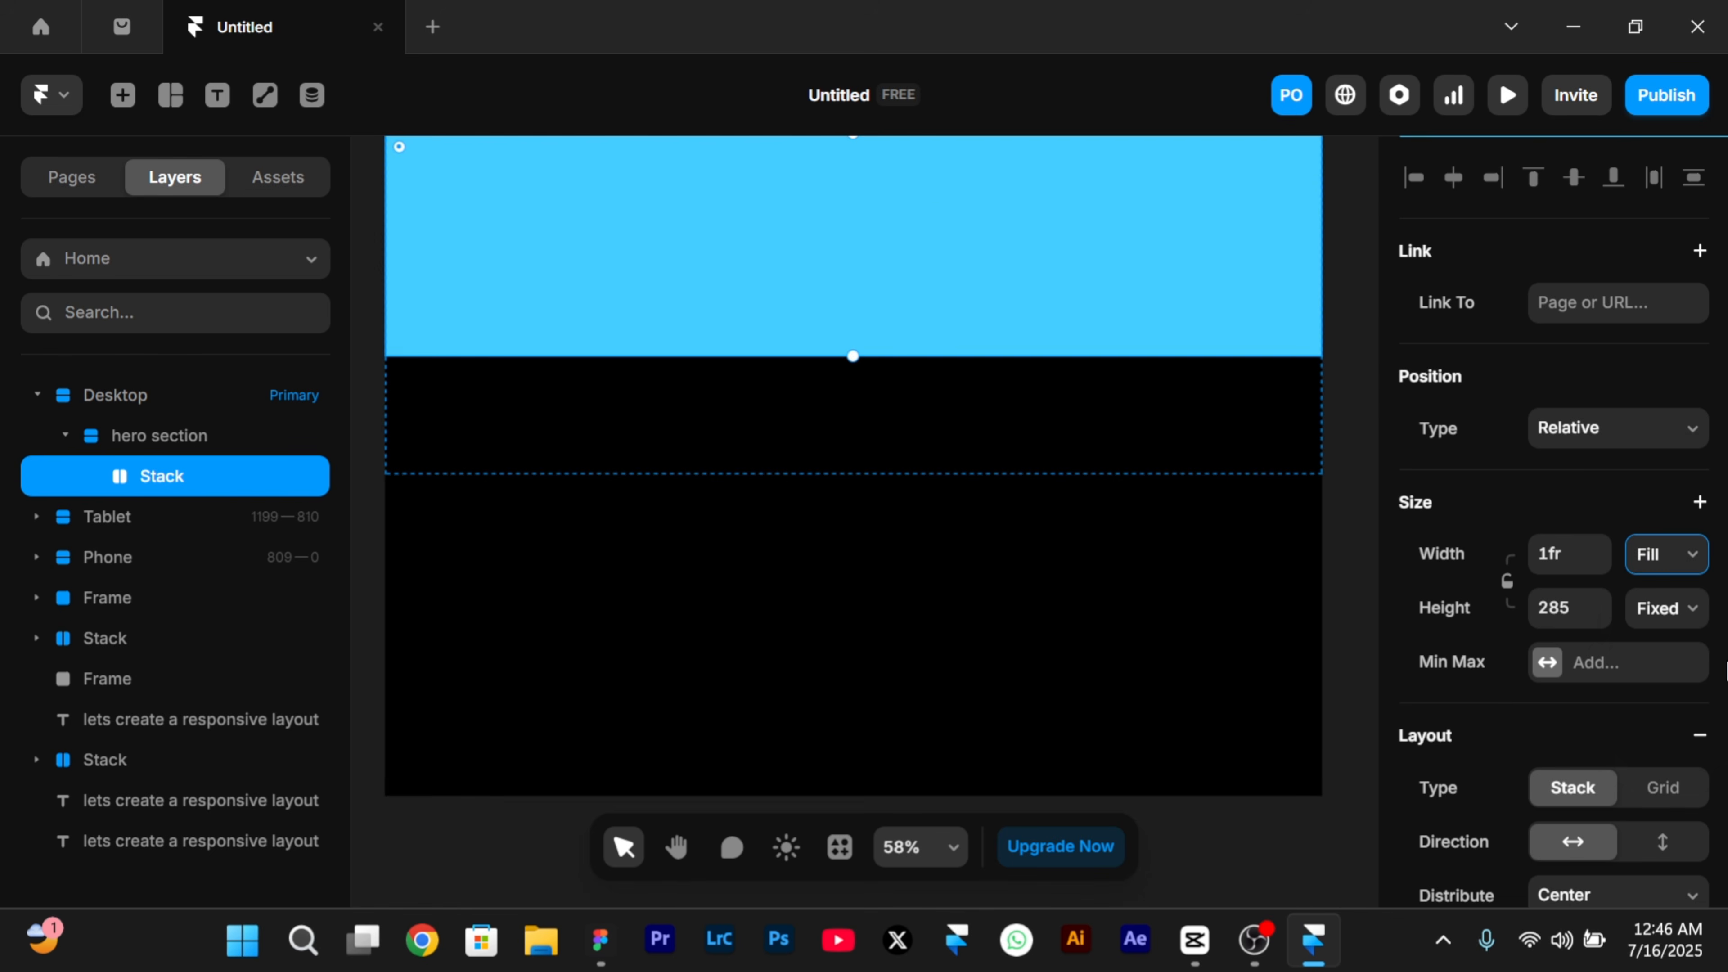
pyautogui.scroll(-10, 1700, 545)
pyautogui.click(1696, 312)
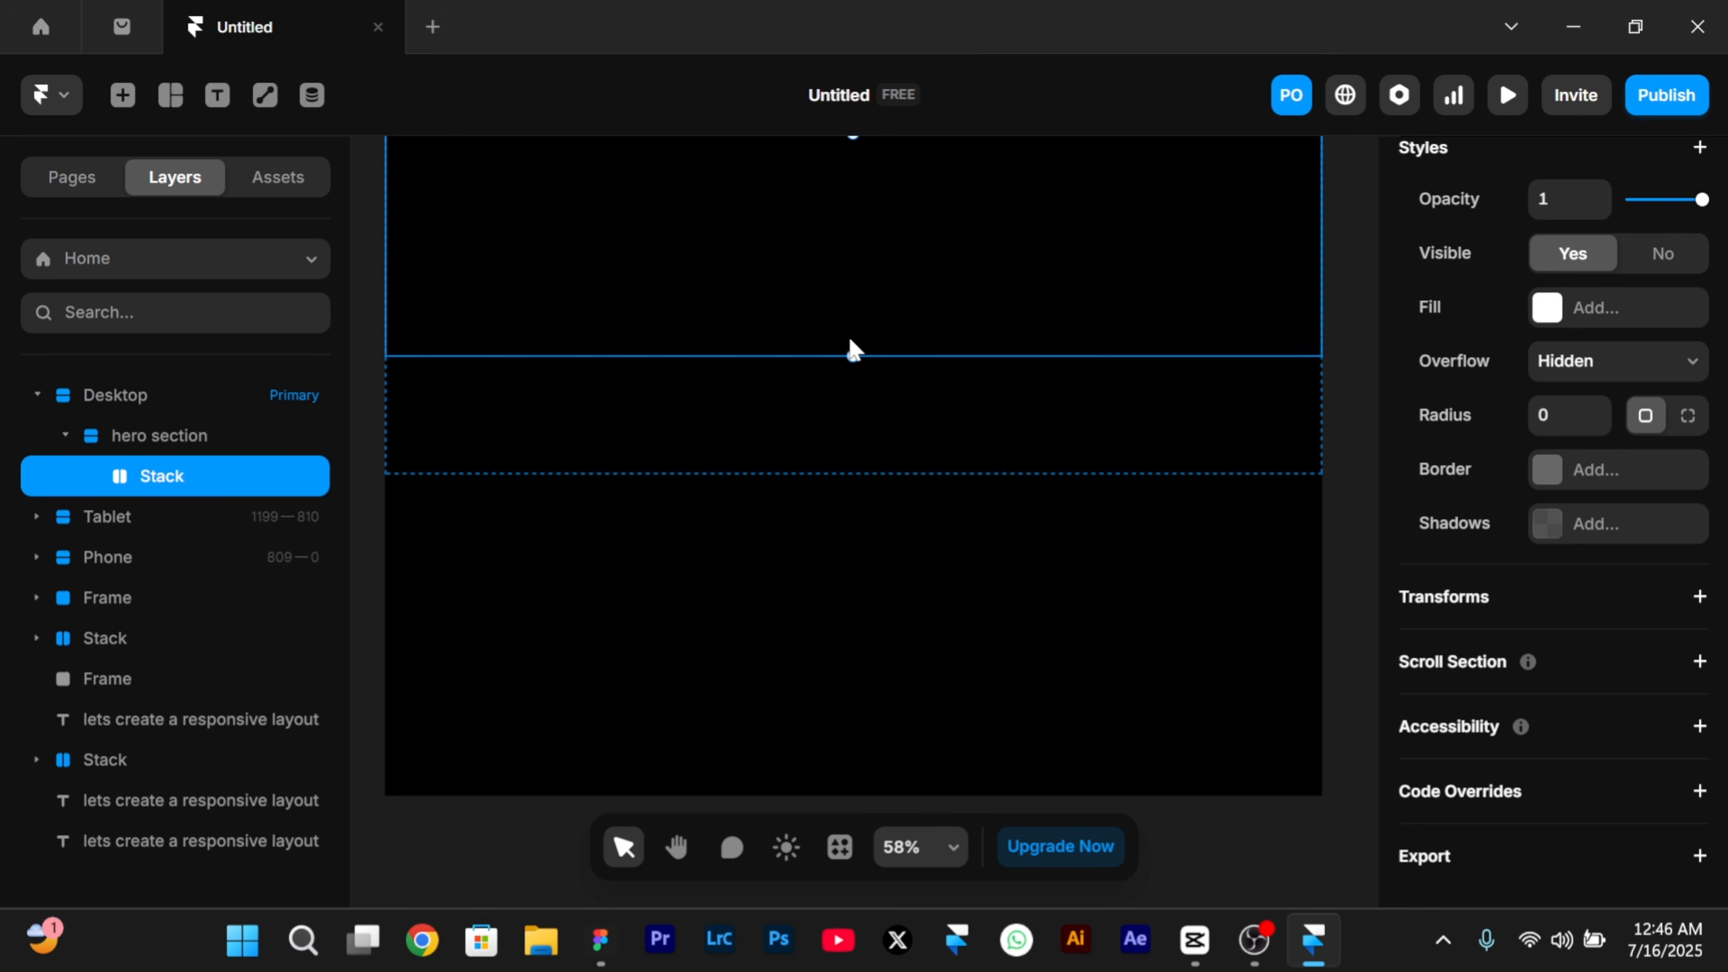
# - Move the uppermost loose "lets create a responsive layout" text from the canvas into the hero section's inner stack
pyautogui.scroll(4, 851, 340)
pyautogui.scroll(-1, 851, 340)
pyautogui.hscroll(-1, 850, 340)
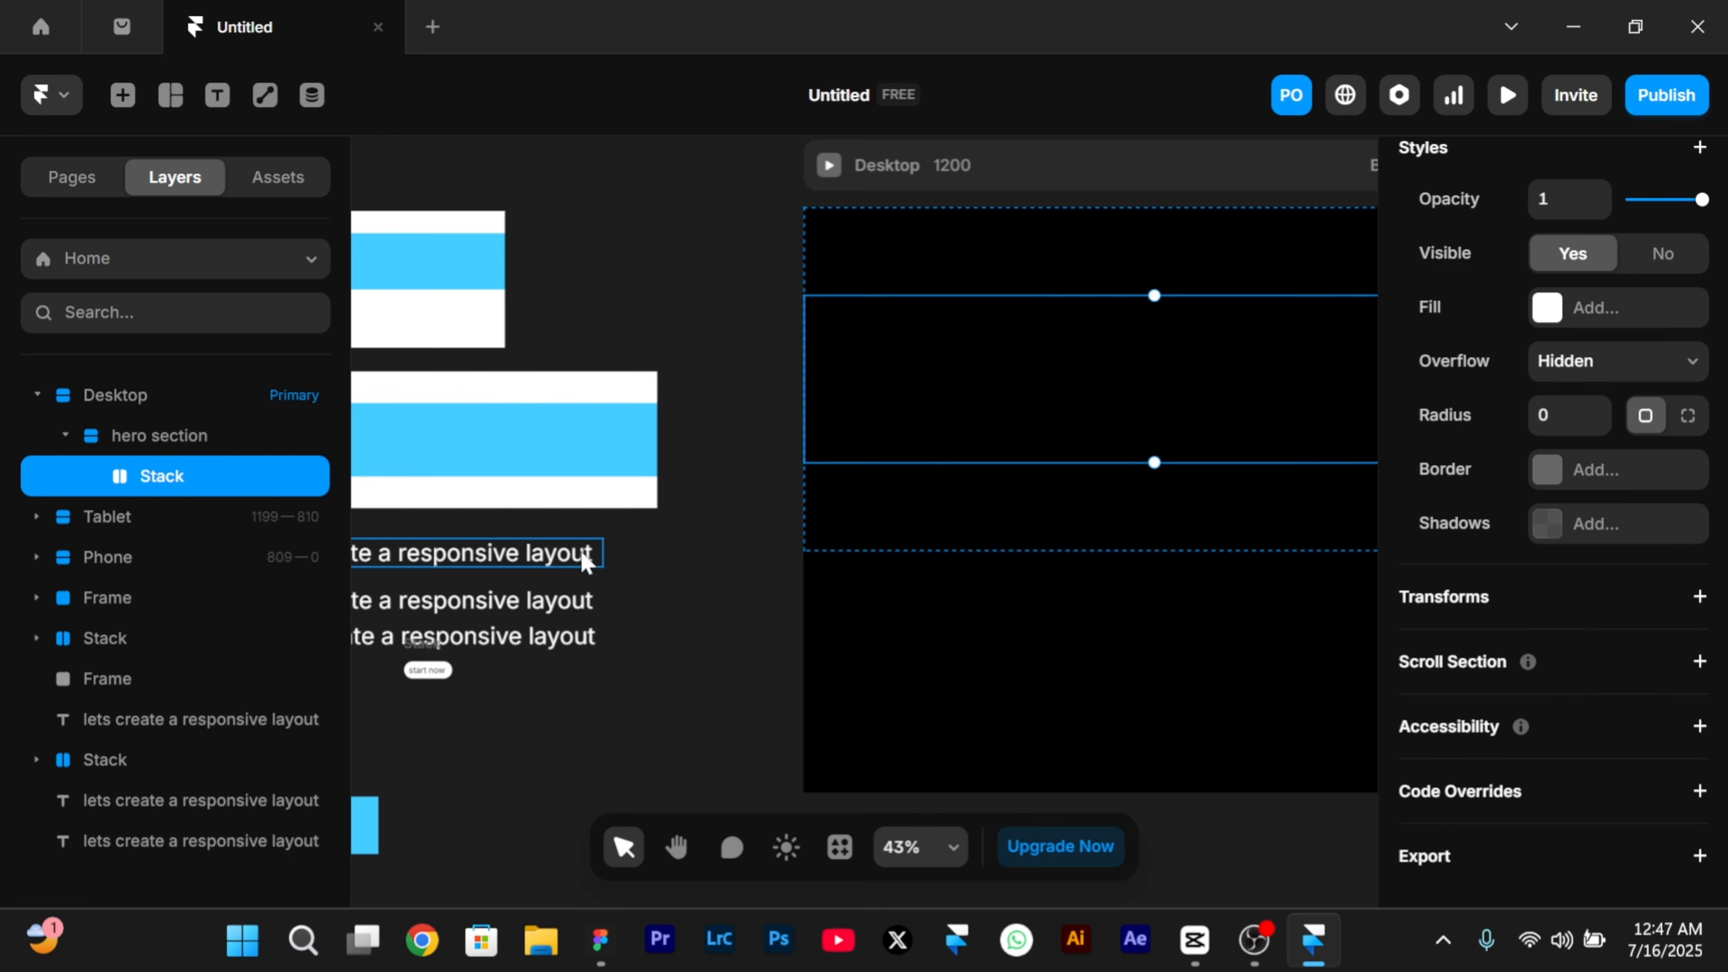
pyautogui.click(584, 560)
pyautogui.press('Delete')
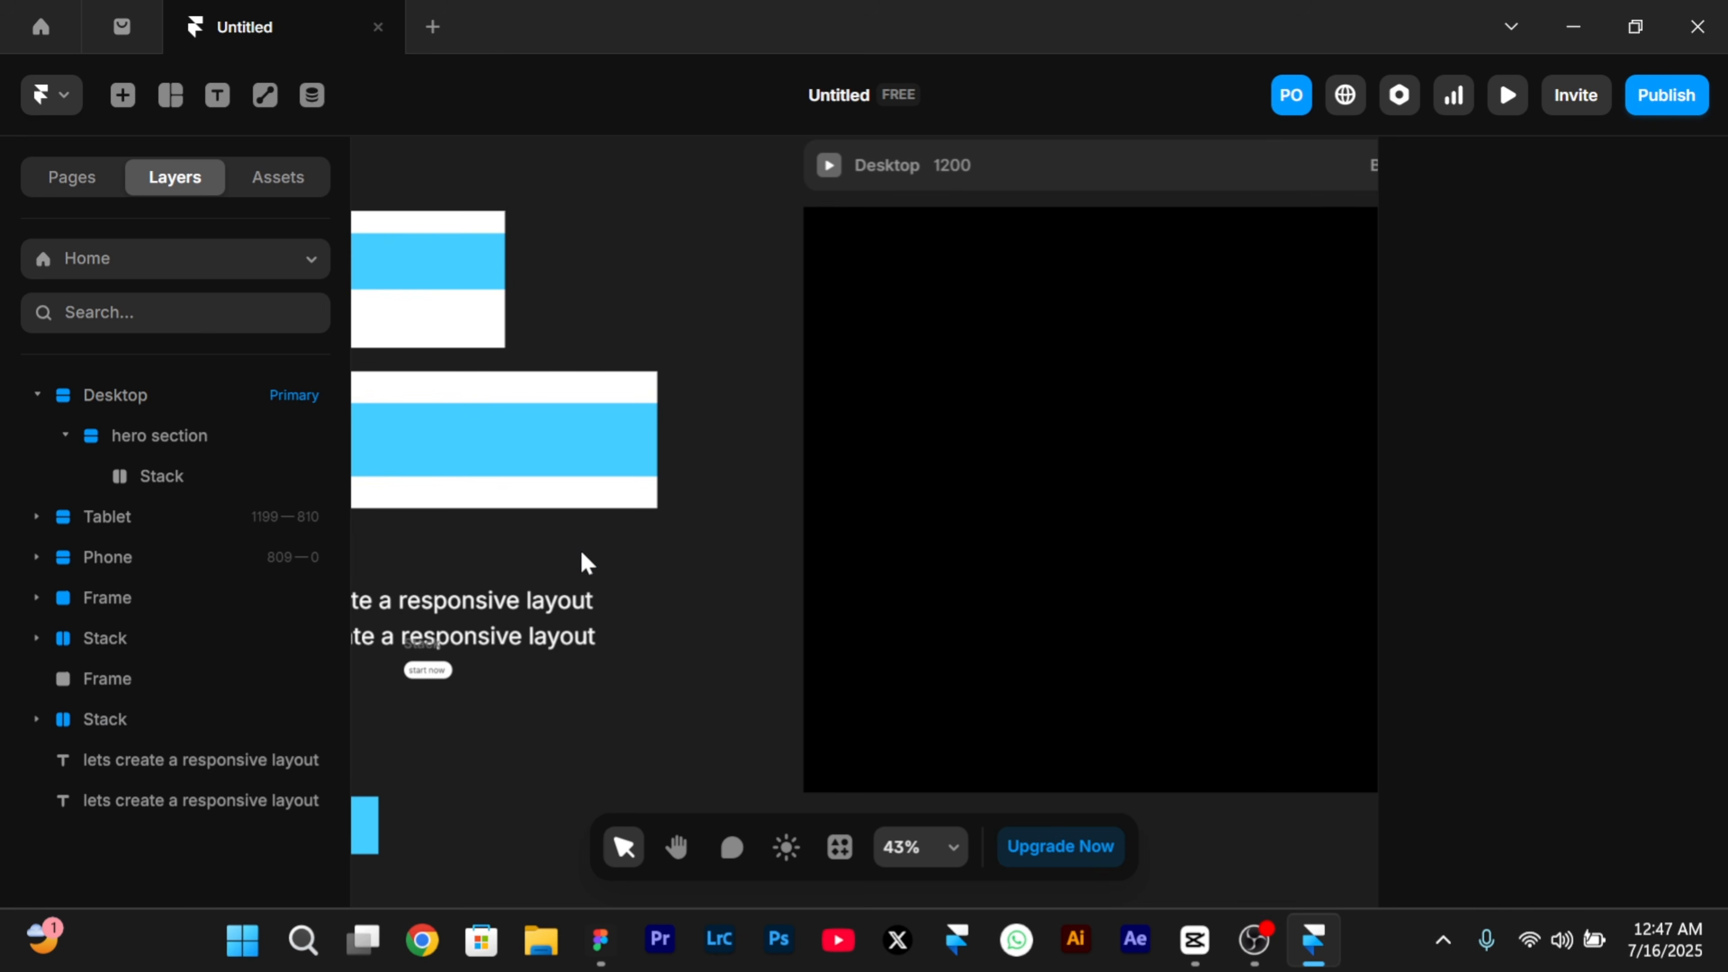
pyautogui.click(1253, 319)
pyautogui.hotkey('ctrl', 'v')
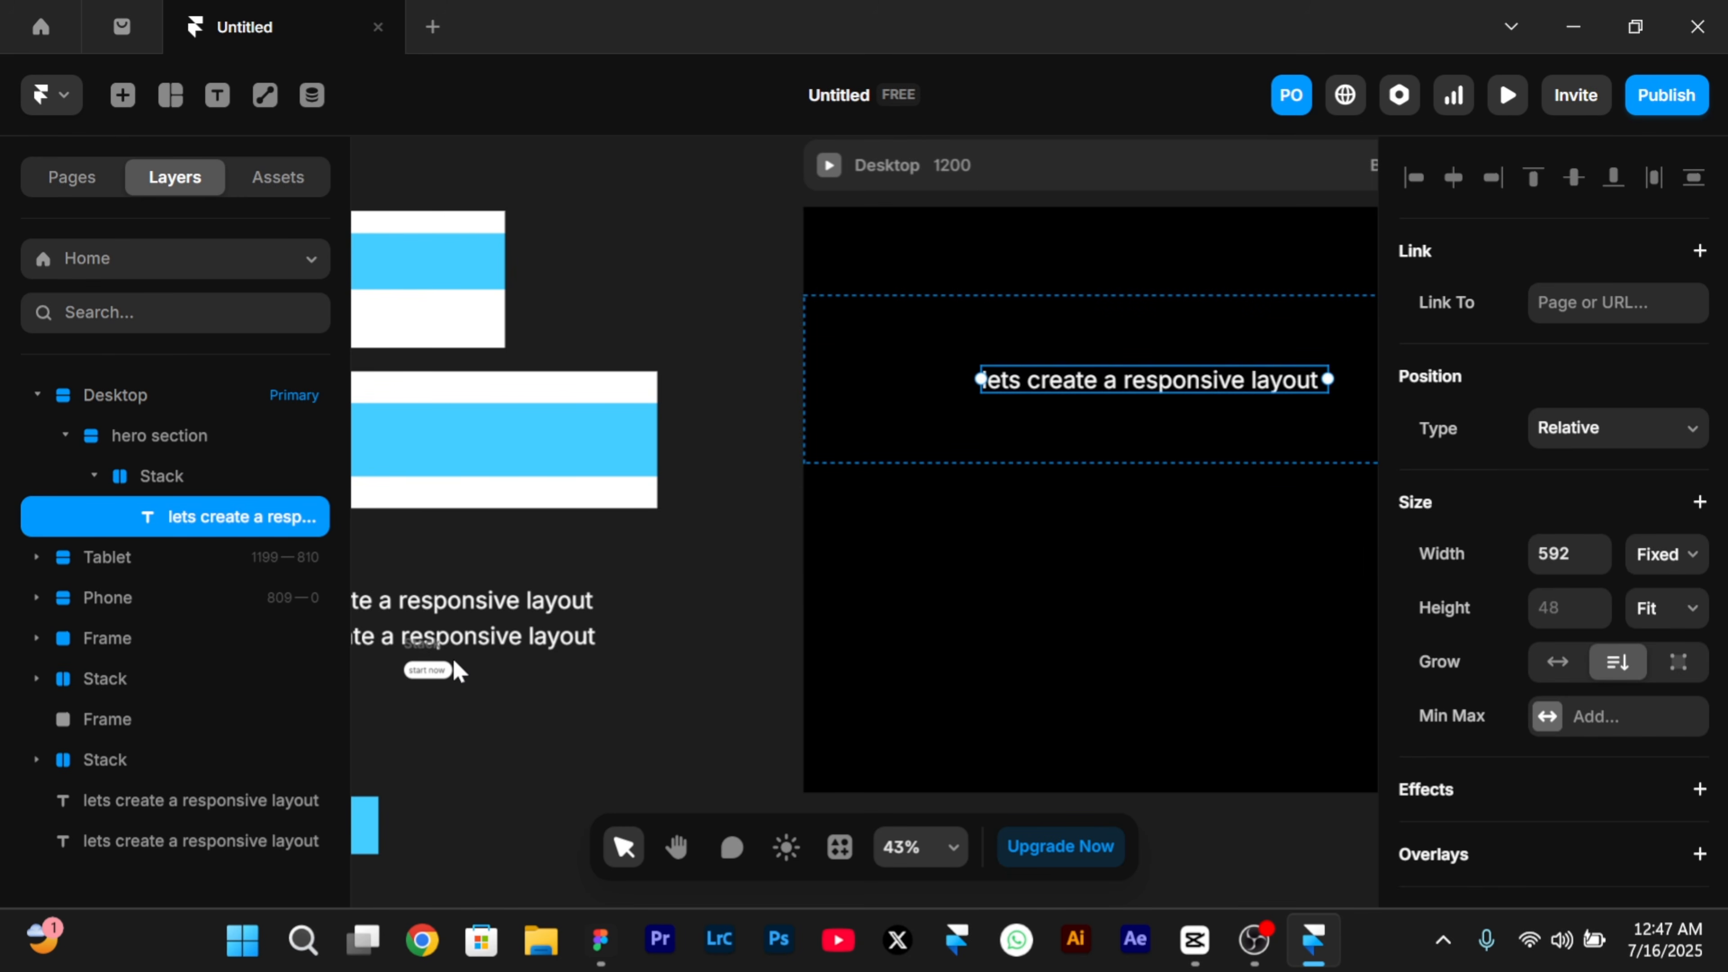
# - Move the "start now" button from the canvas into the hero section's inner stack alongside the text
pyautogui.press('Escape')
pyautogui.click(461, 689)
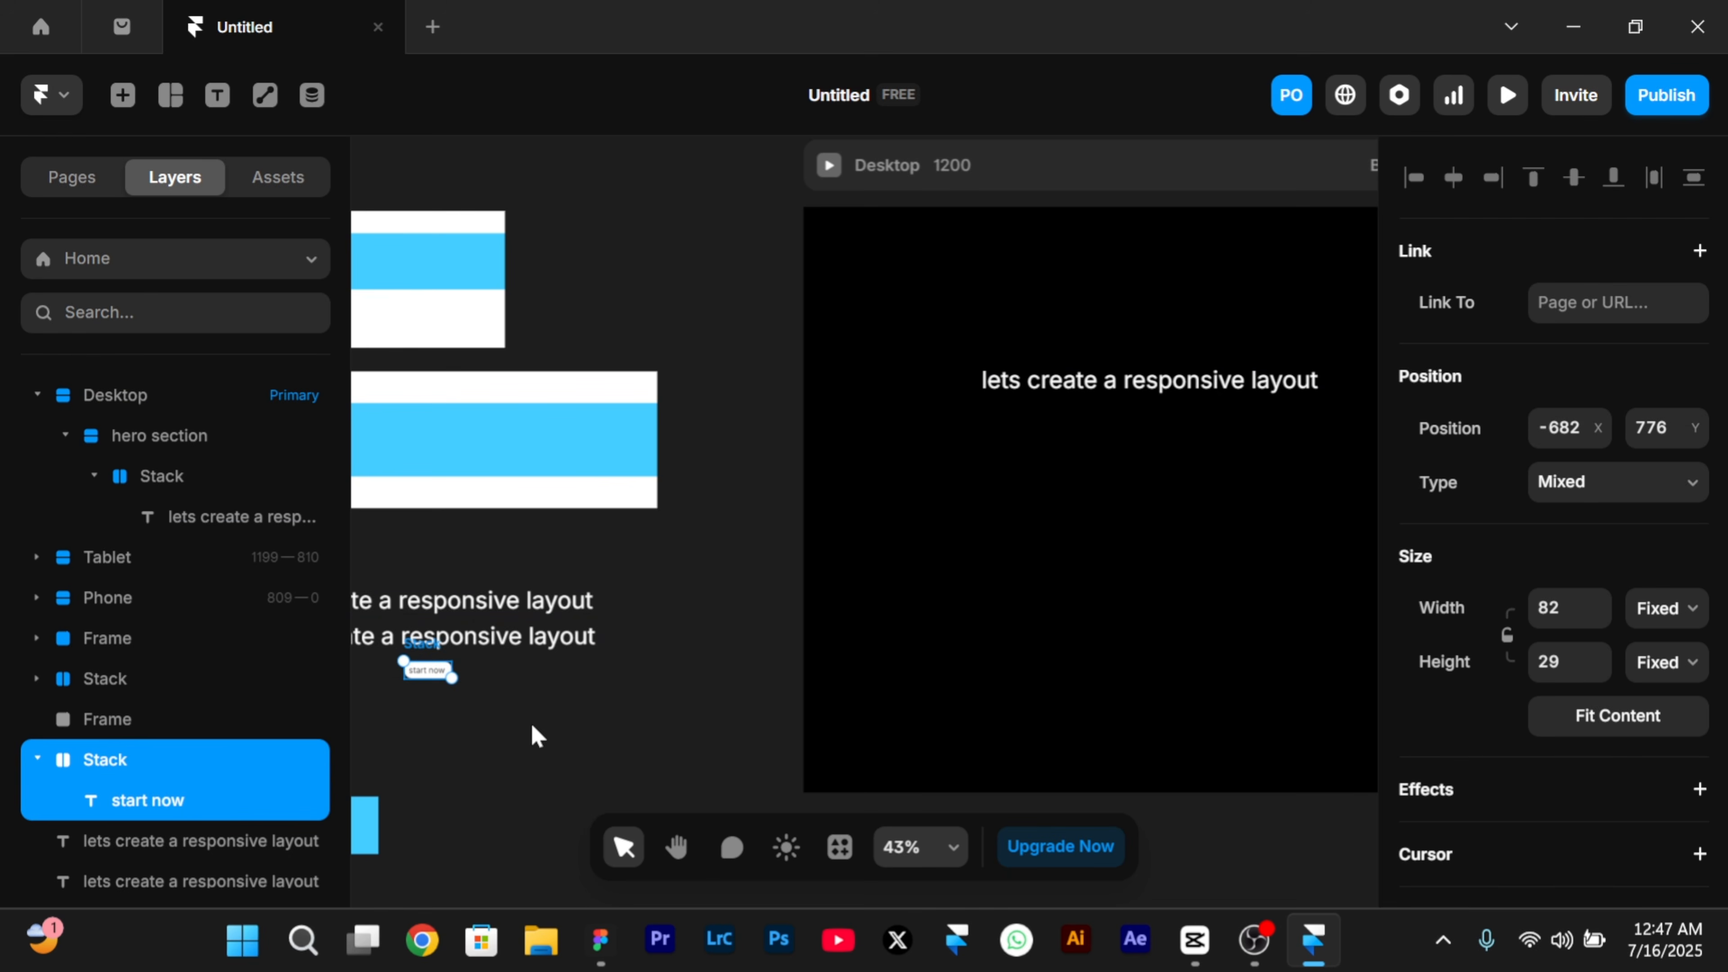
pyautogui.press('Delete')
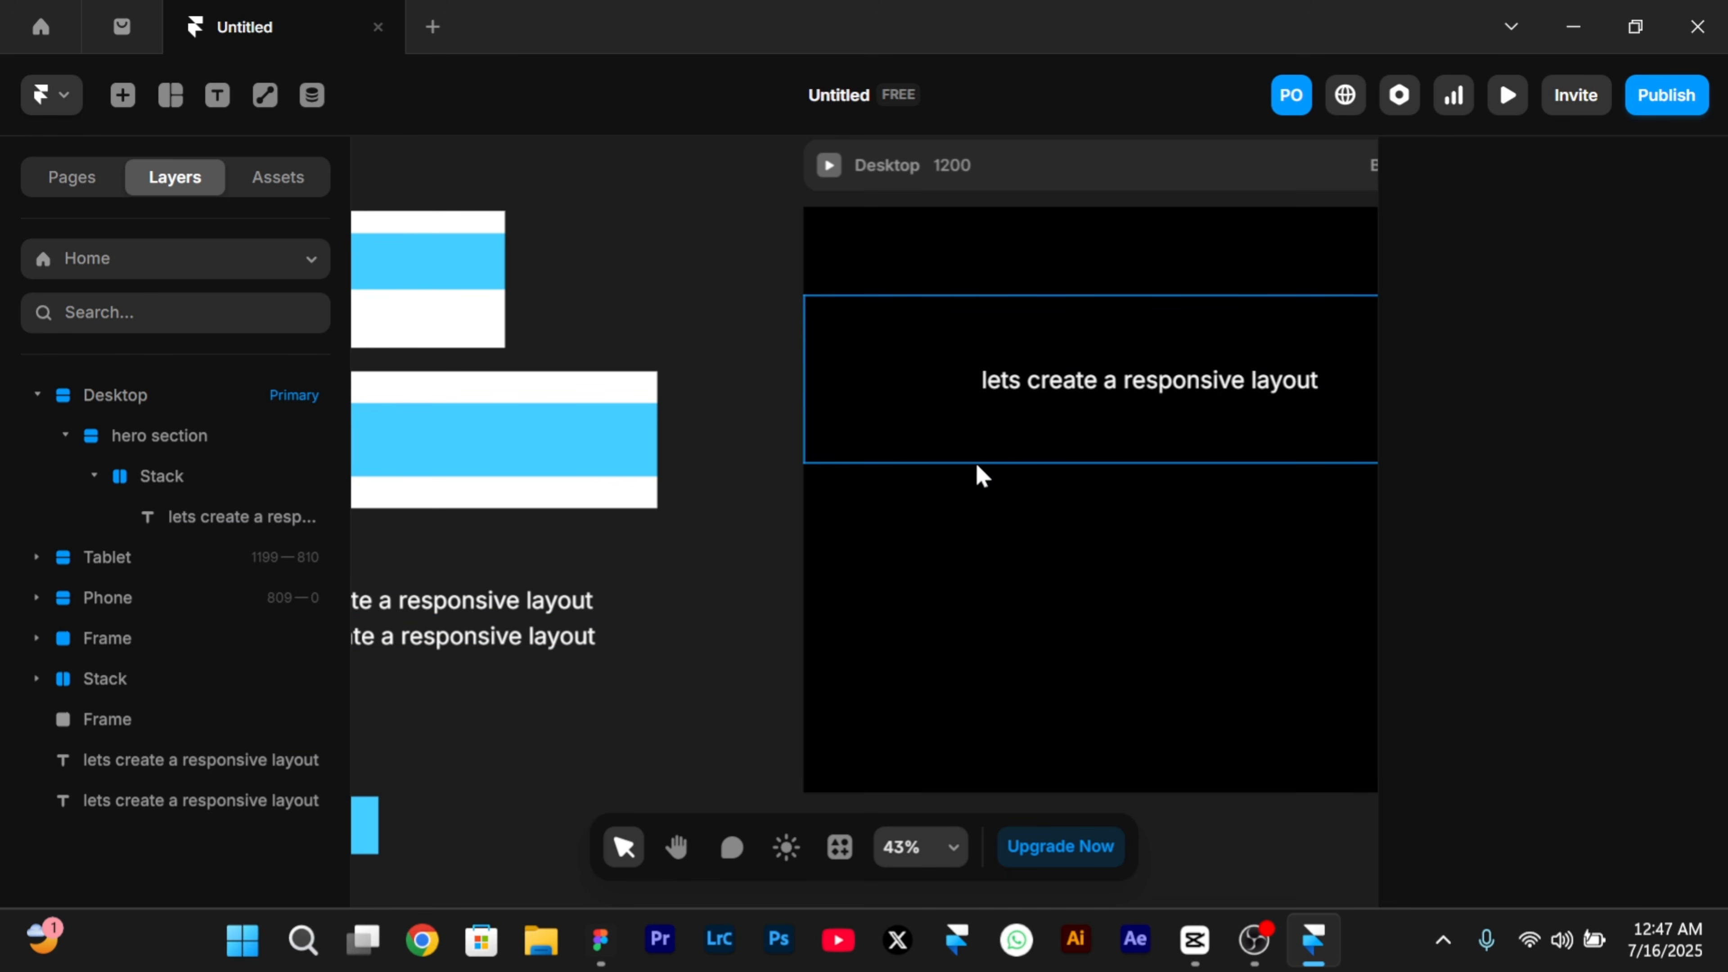
pyautogui.click(998, 460)
pyautogui.hotkey('ctrl', 'v')
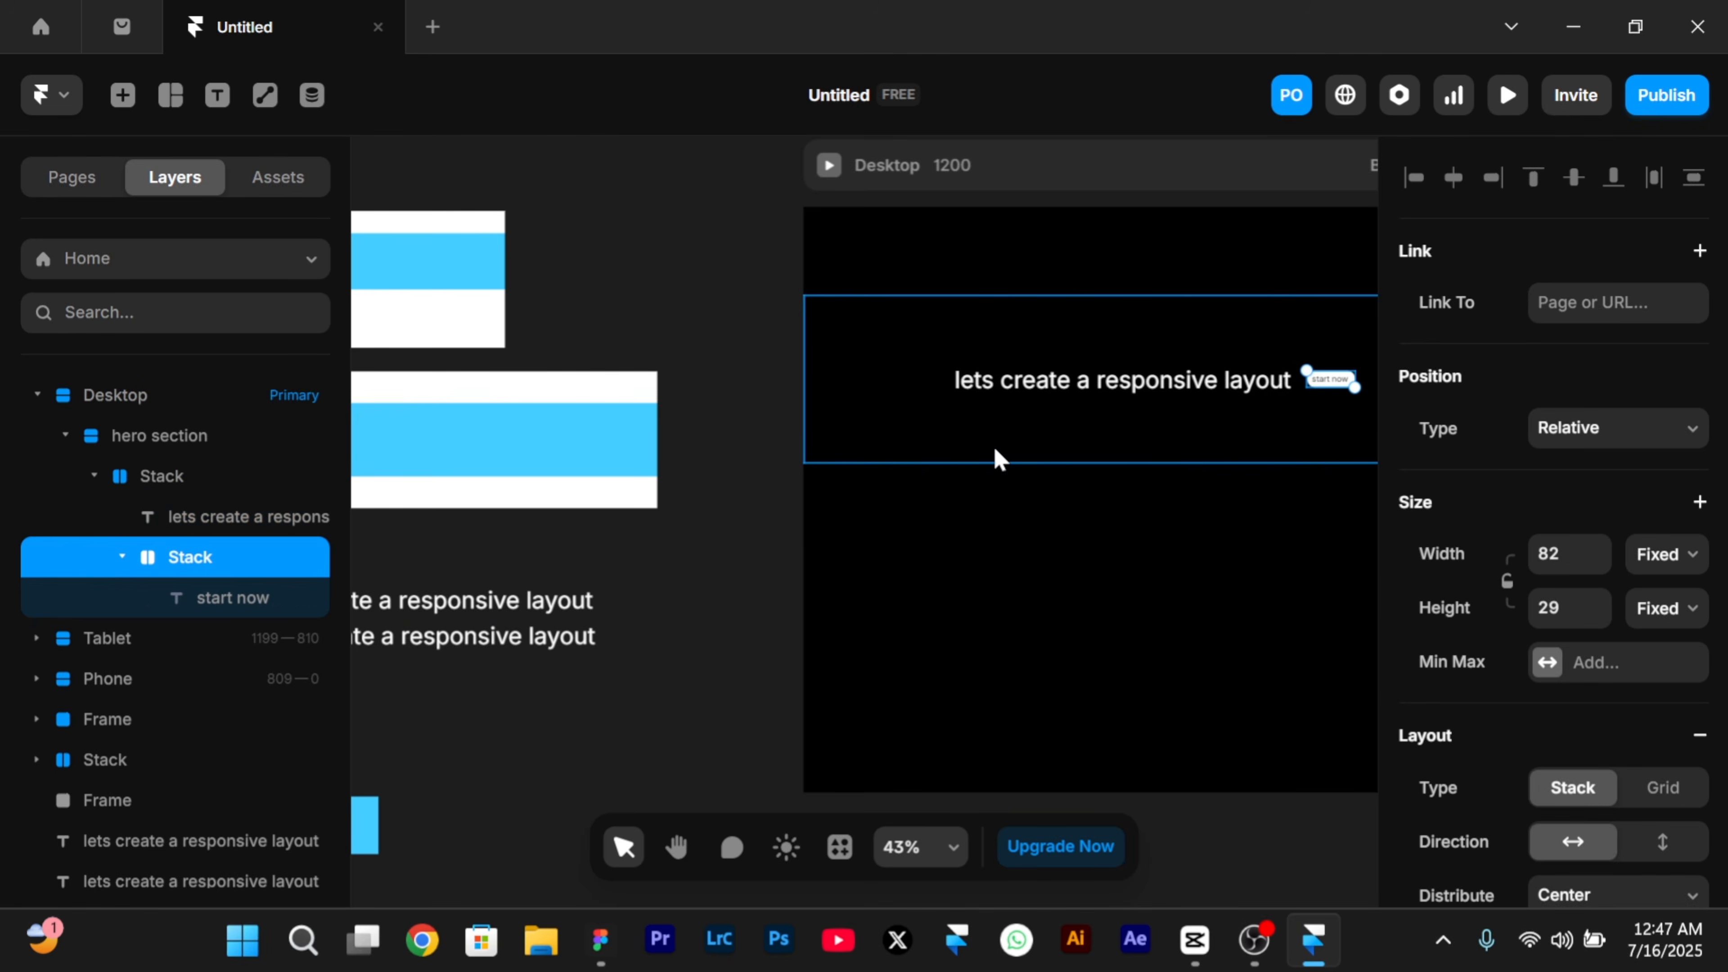
# - Set the layout direction of the hero section's inner stack to vertical
pyautogui.click(995, 457)
pyautogui.scroll(3, 996, 458)
pyautogui.hscroll(4, 996, 457)
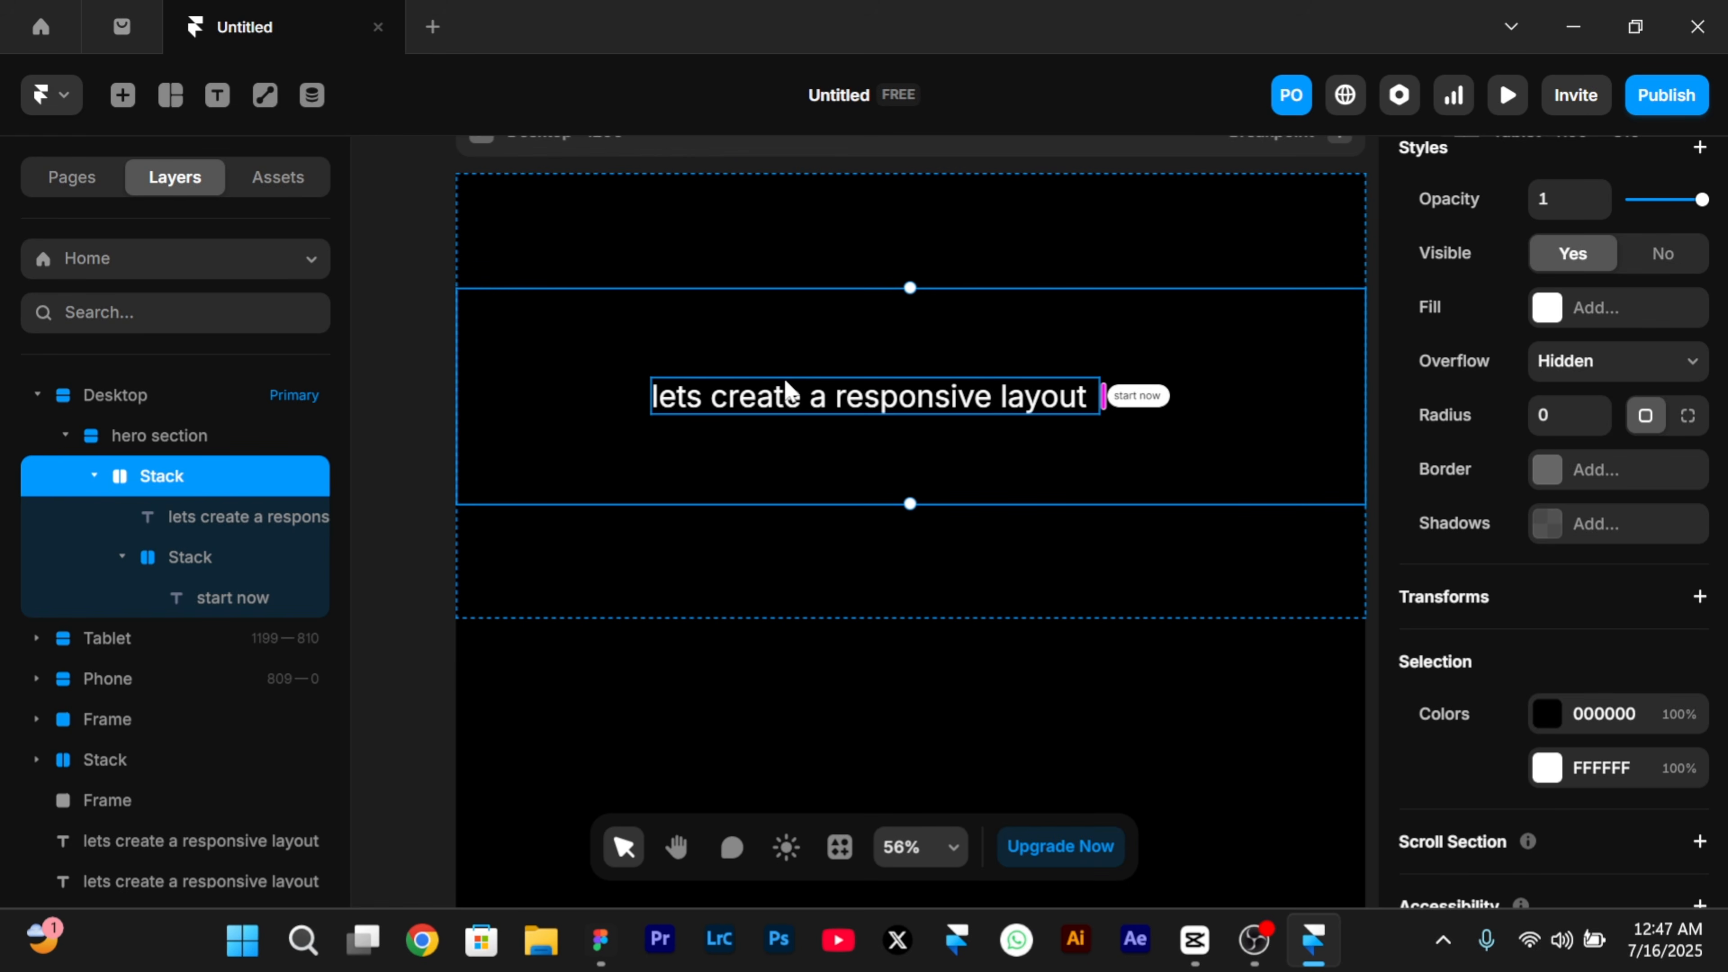
pyautogui.click(406, 333)
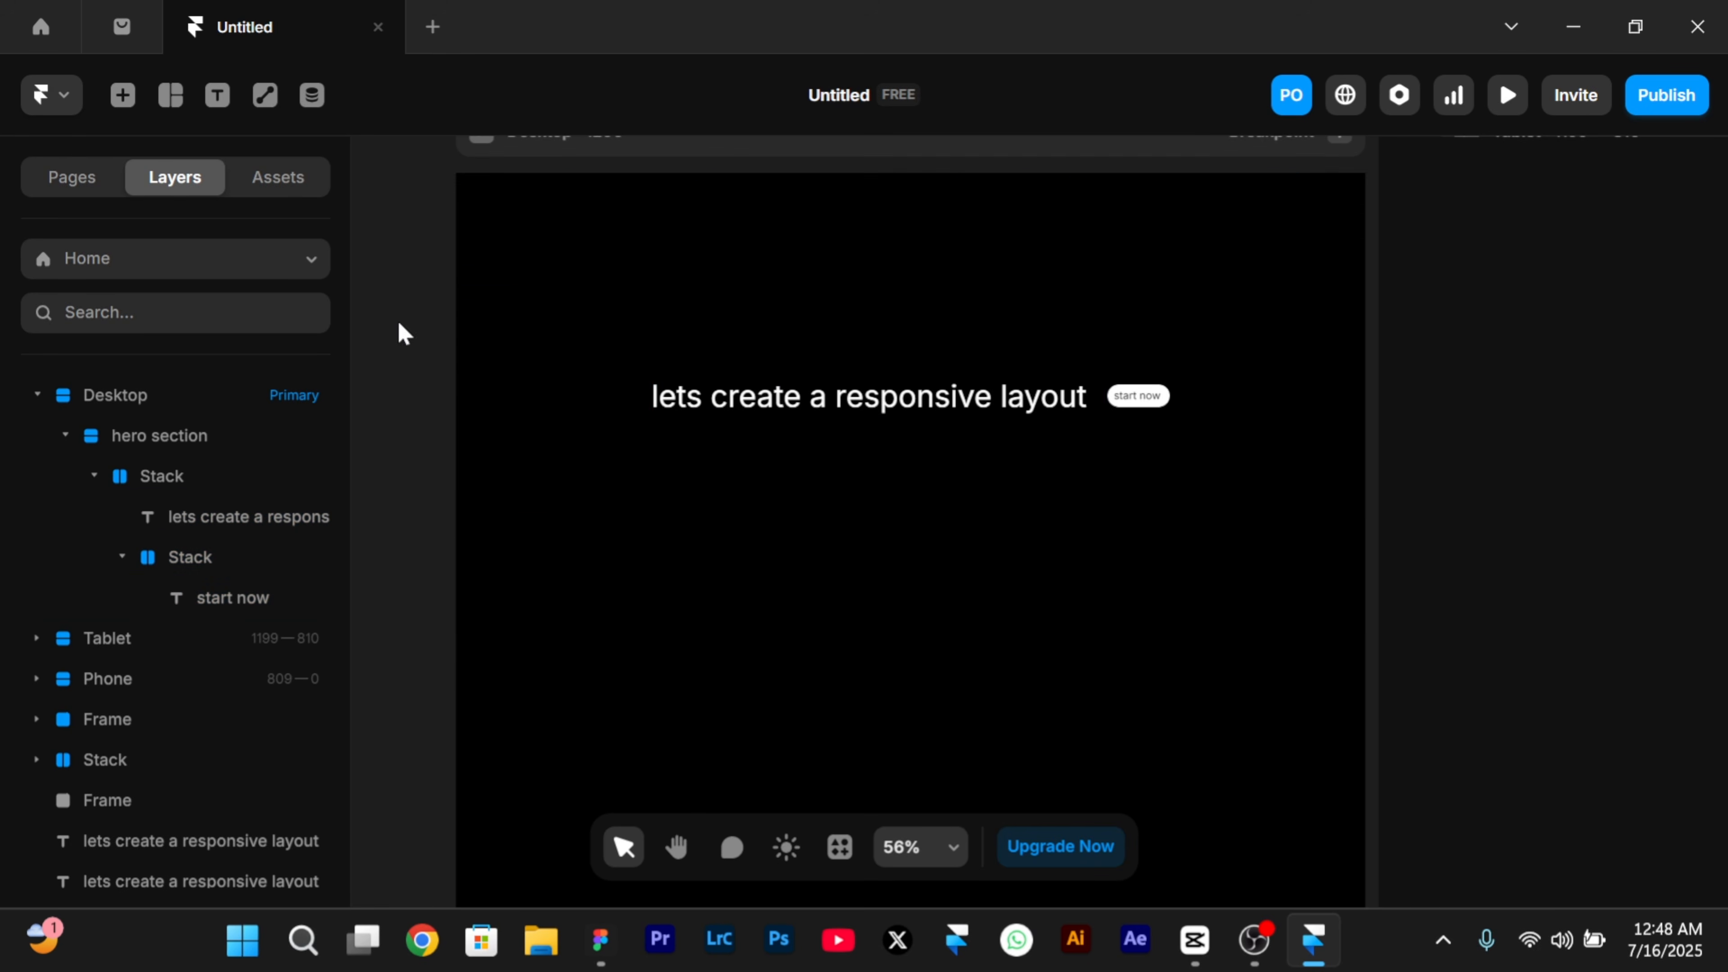
pyautogui.click(568, 340)
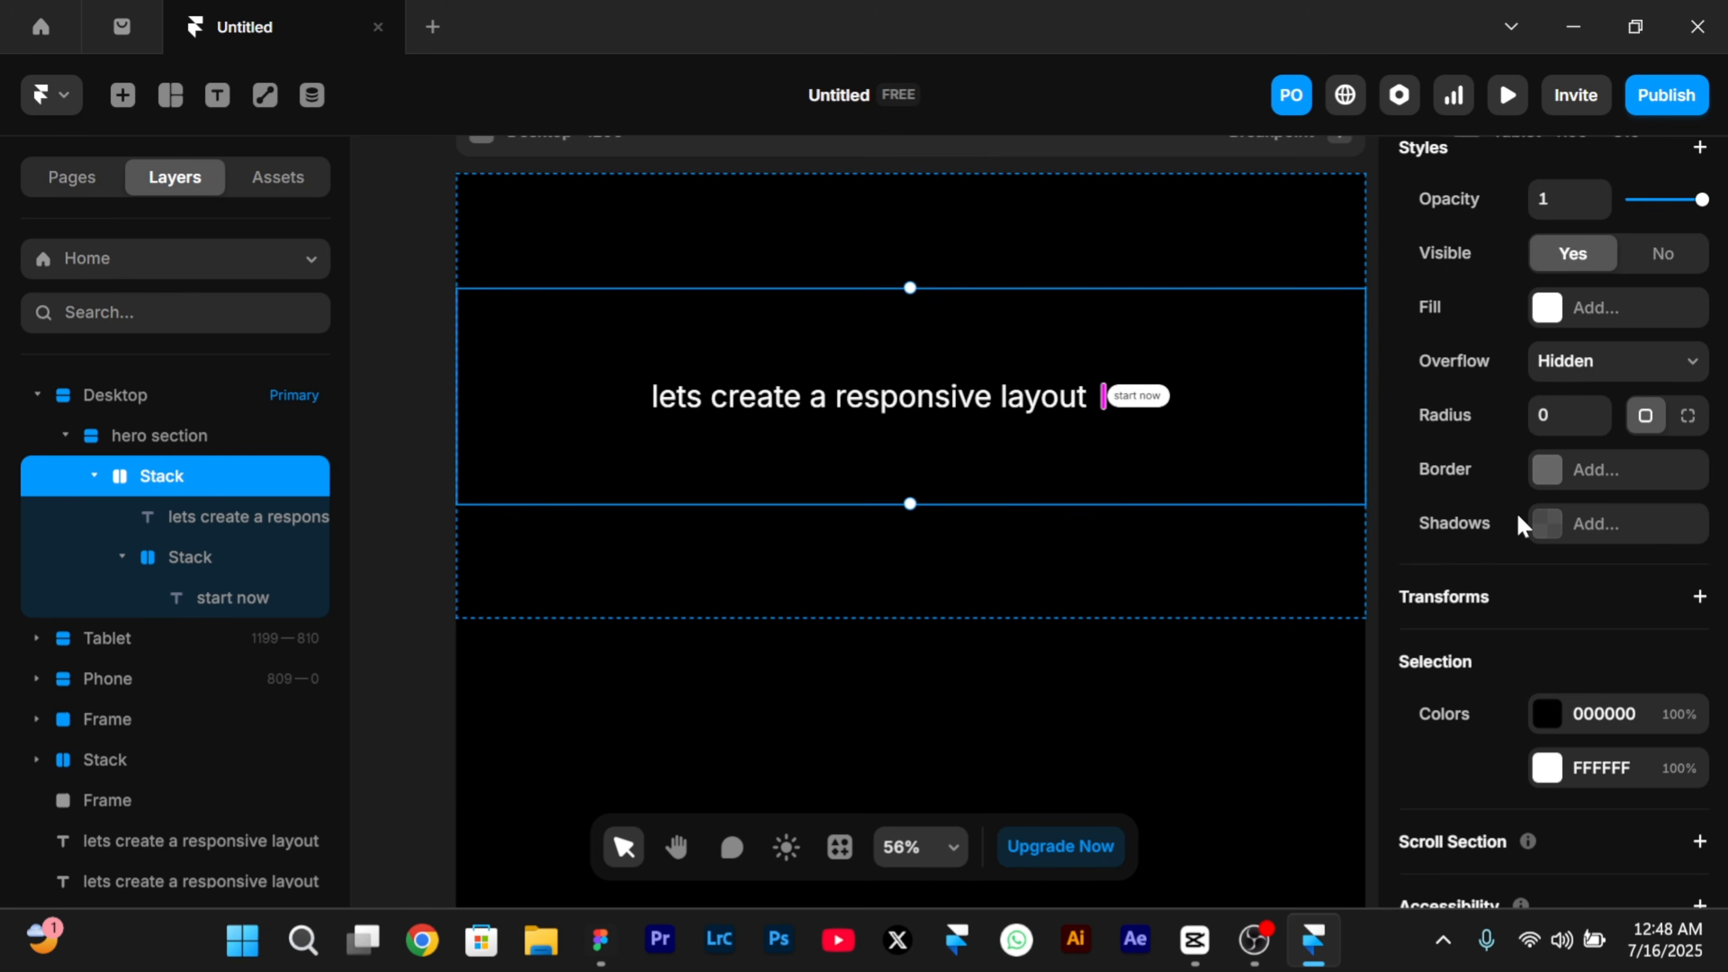
pyautogui.scroll(-3, 1522, 523)
pyautogui.scroll(7, 1520, 524)
pyautogui.scroll(8, 1522, 524)
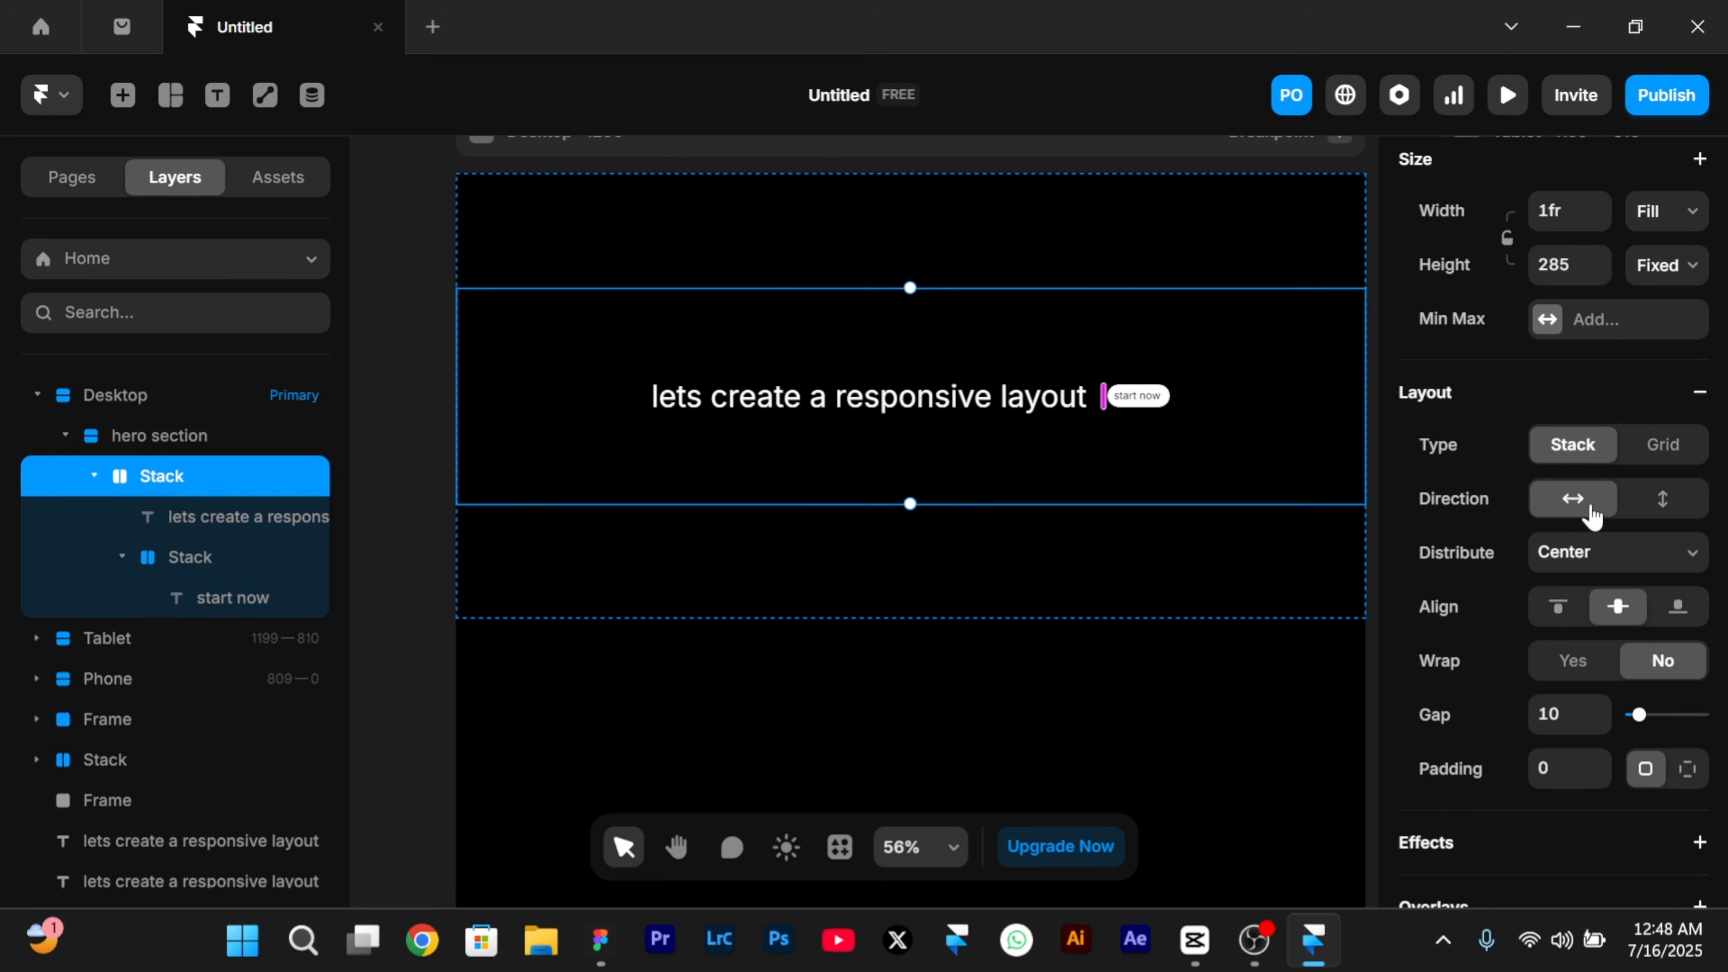
pyautogui.click(1652, 507)
# - Duplicate the "lets create a responsive layout" text twice above the "start now" button and select the surrounding stack
pyautogui.scroll(3, 864, 409)
pyautogui.click(742, 385)
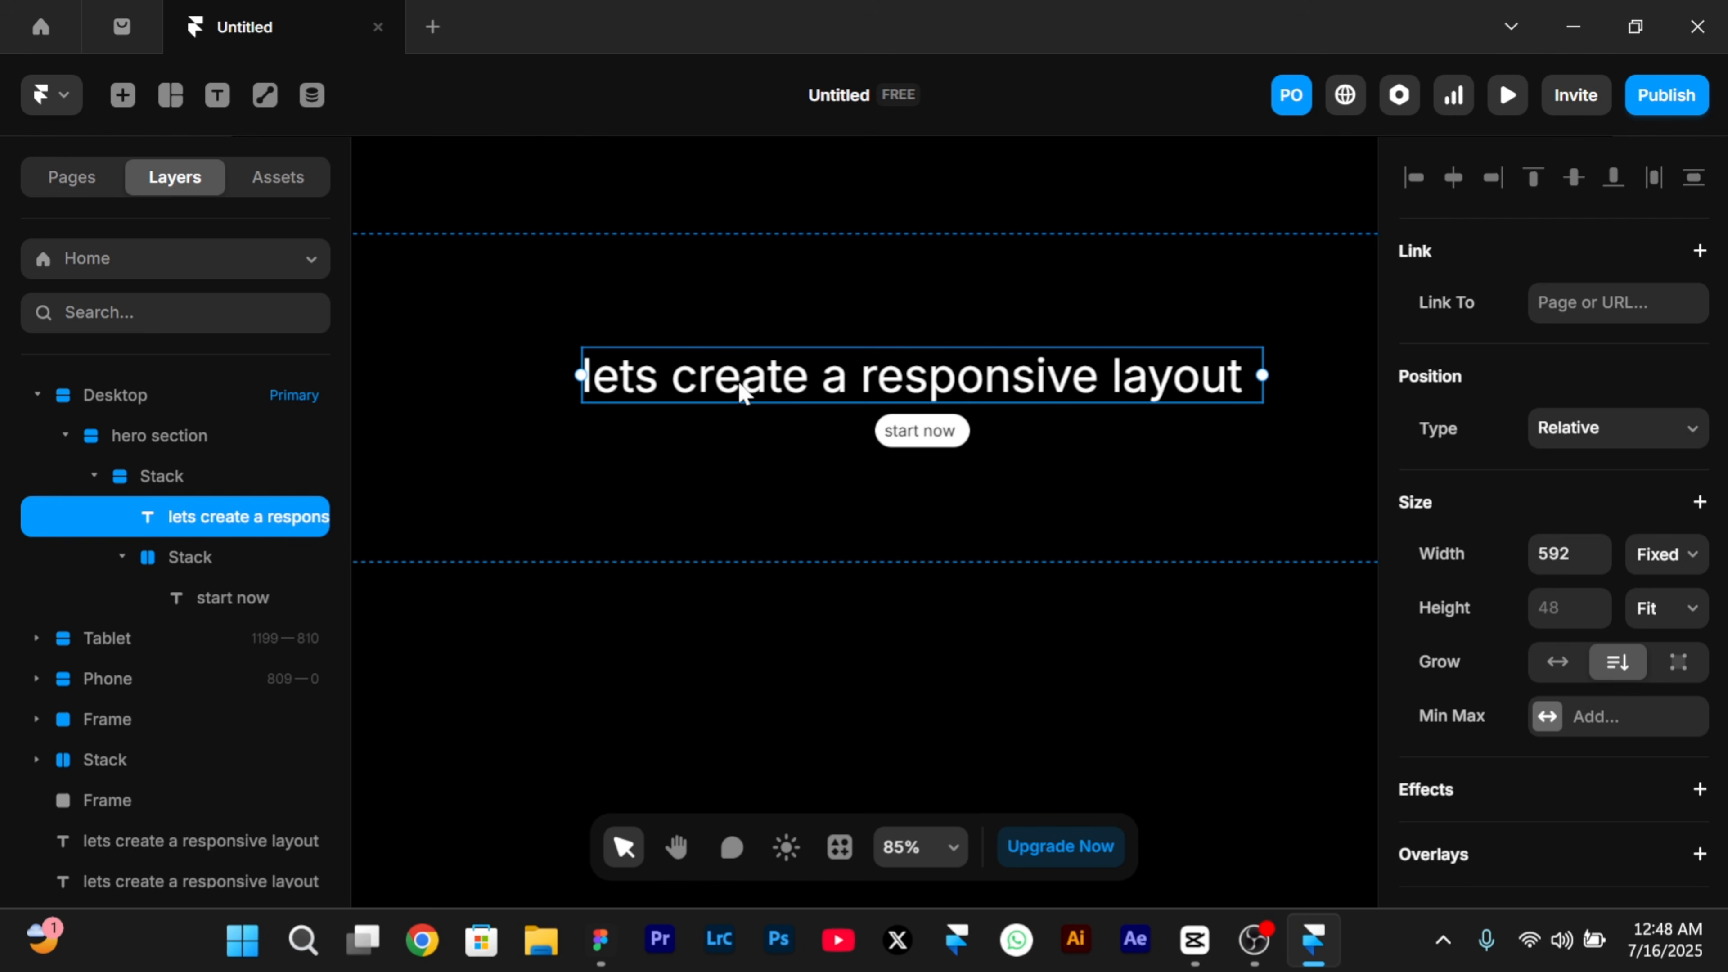
pyautogui.hotkey('ctrl', 'd')
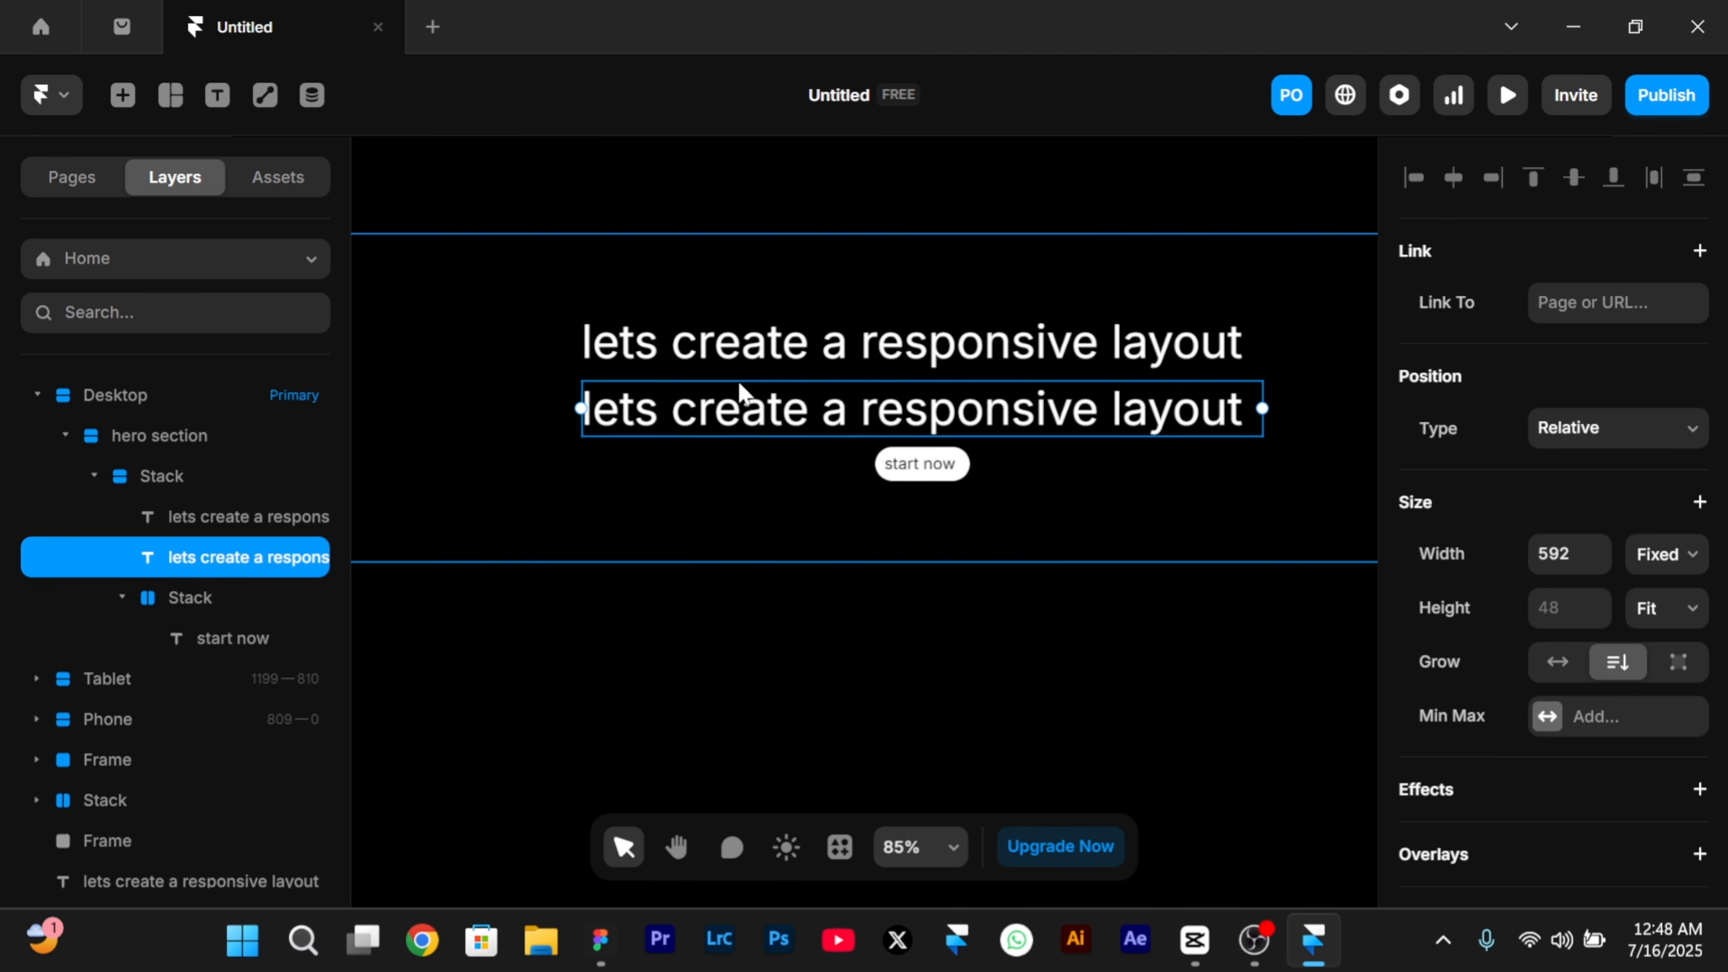
pyautogui.hotkey('ctrl', 'd')
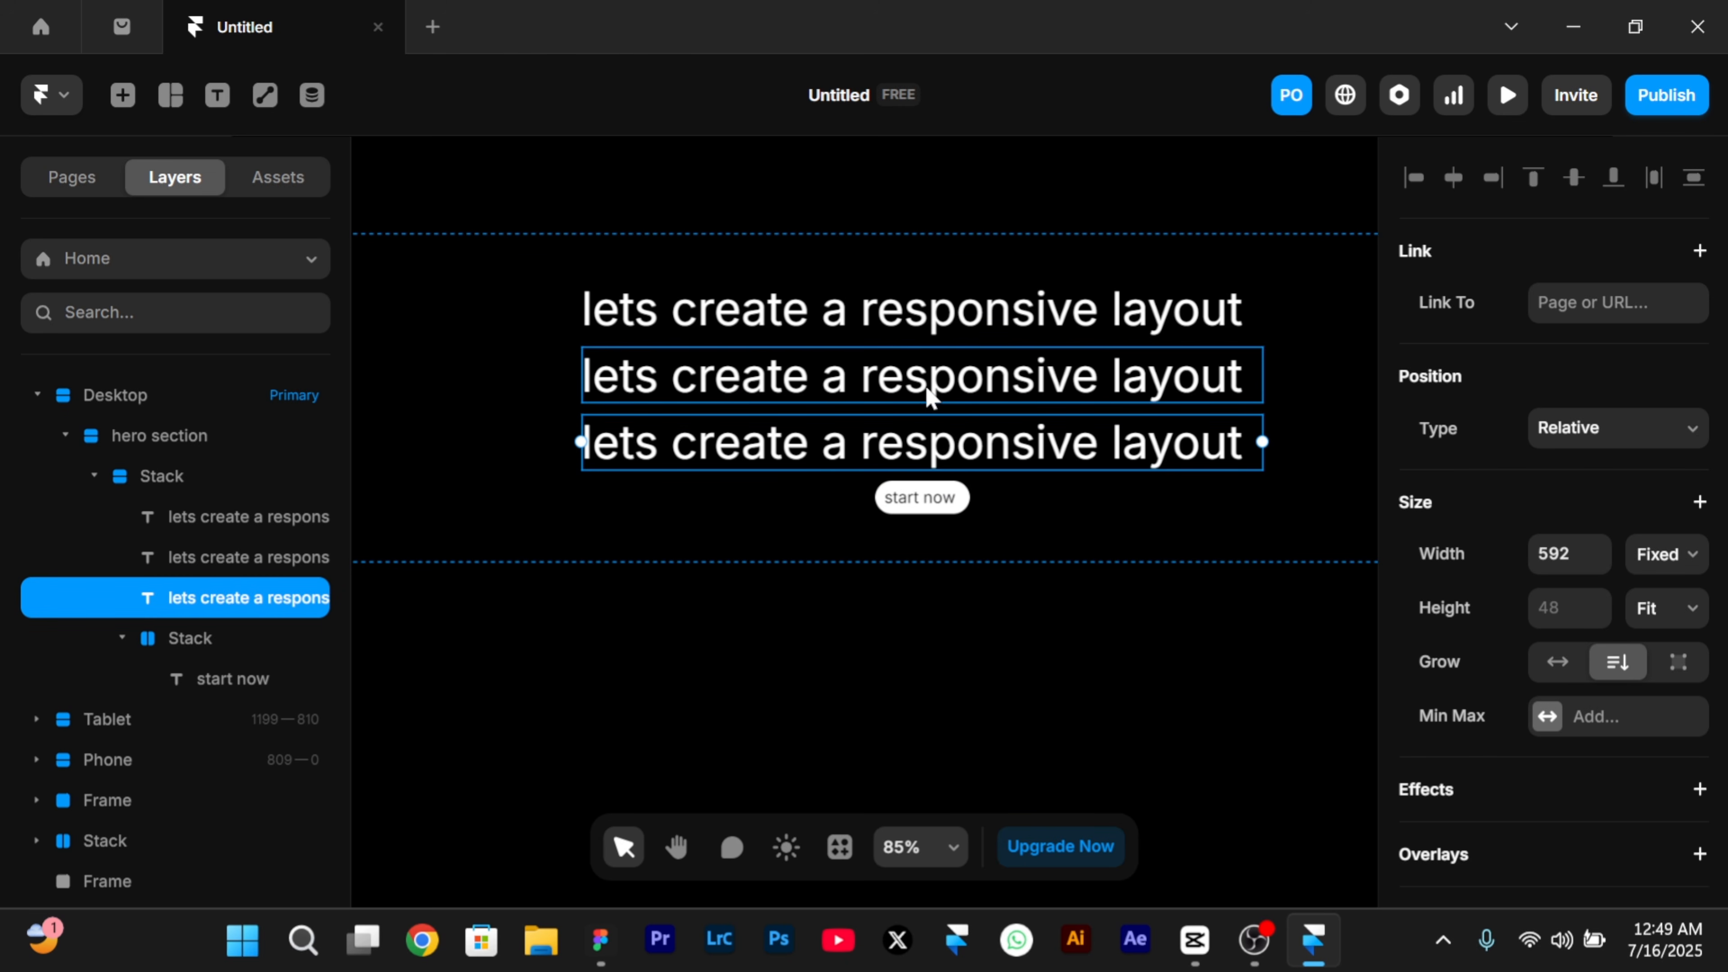
pyautogui.click(538, 391)
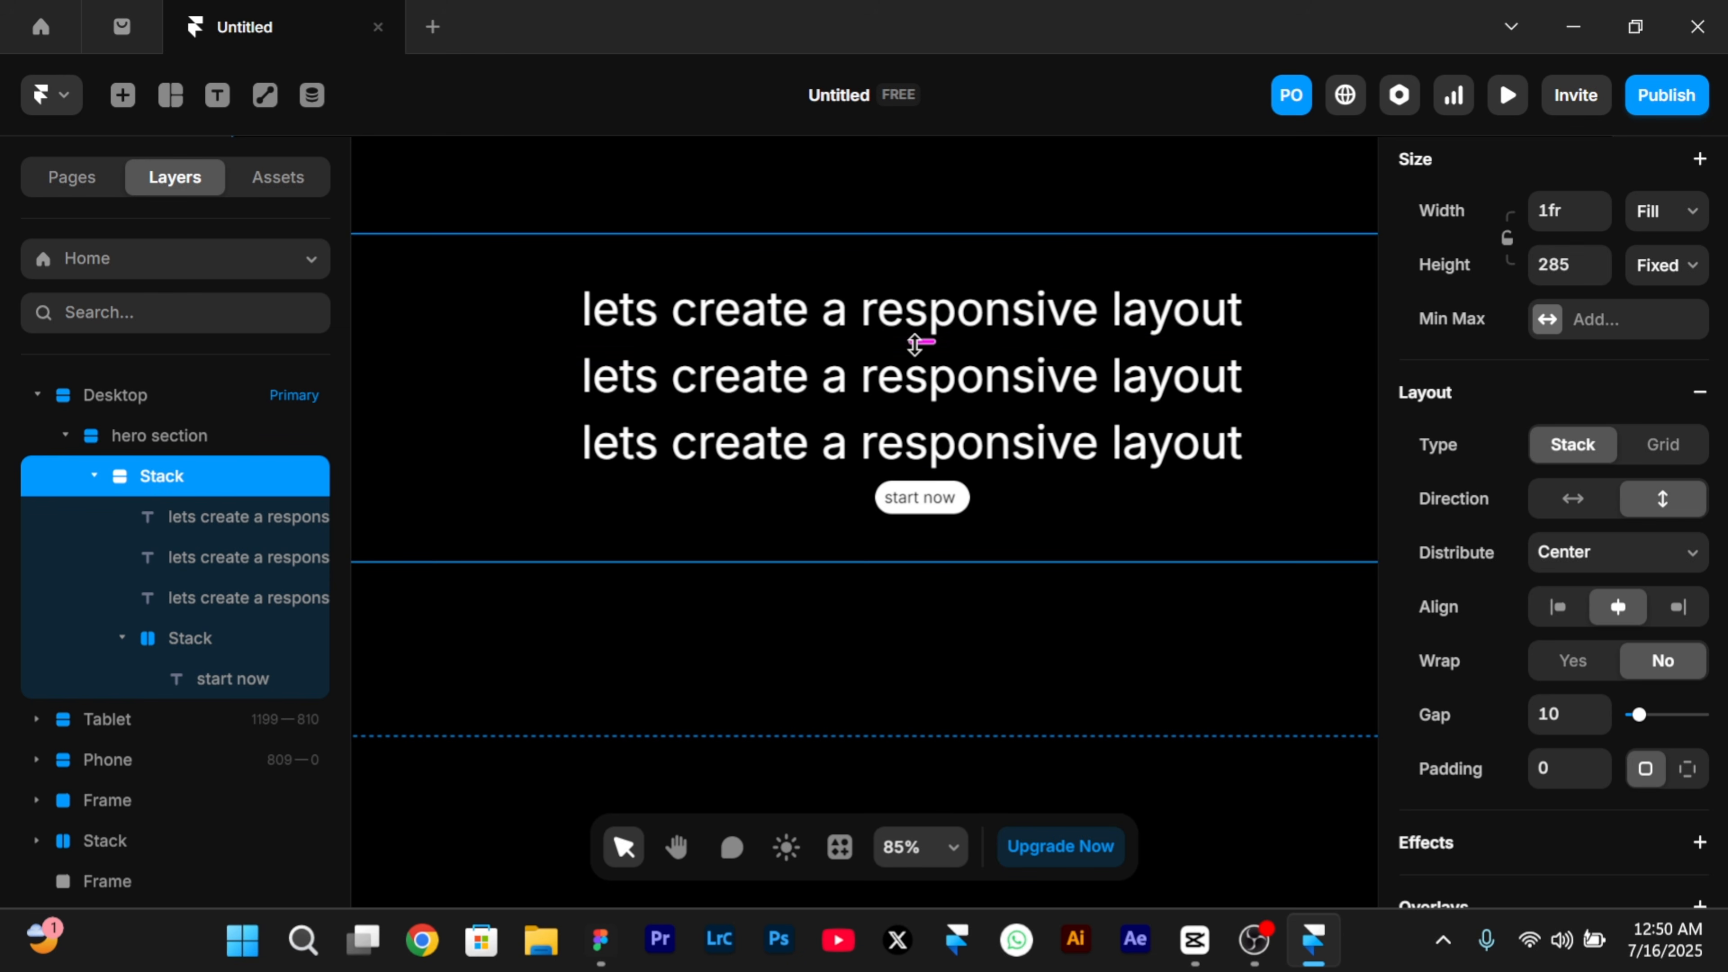
# - Try widening the uppermost "lets create a responsive layout" text to about 688 px, and undo the resize
pyautogui.moveTo(921, 342); pyautogui.dragTo(996, 352)
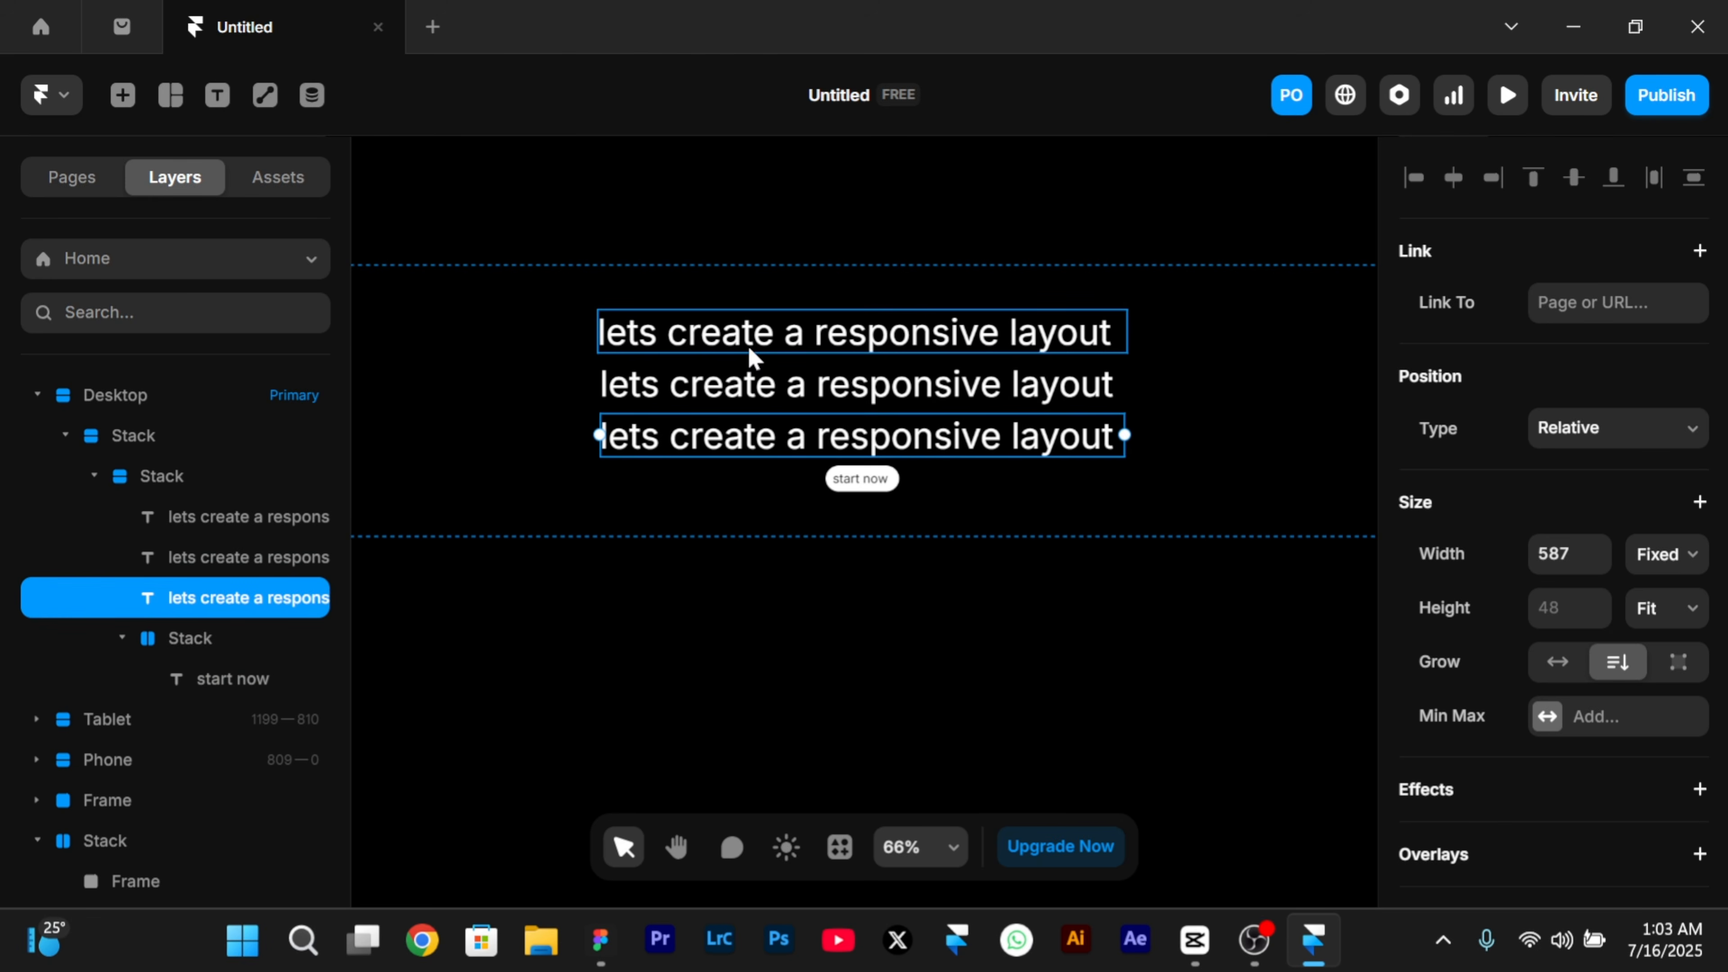
pyautogui.click(747, 337)
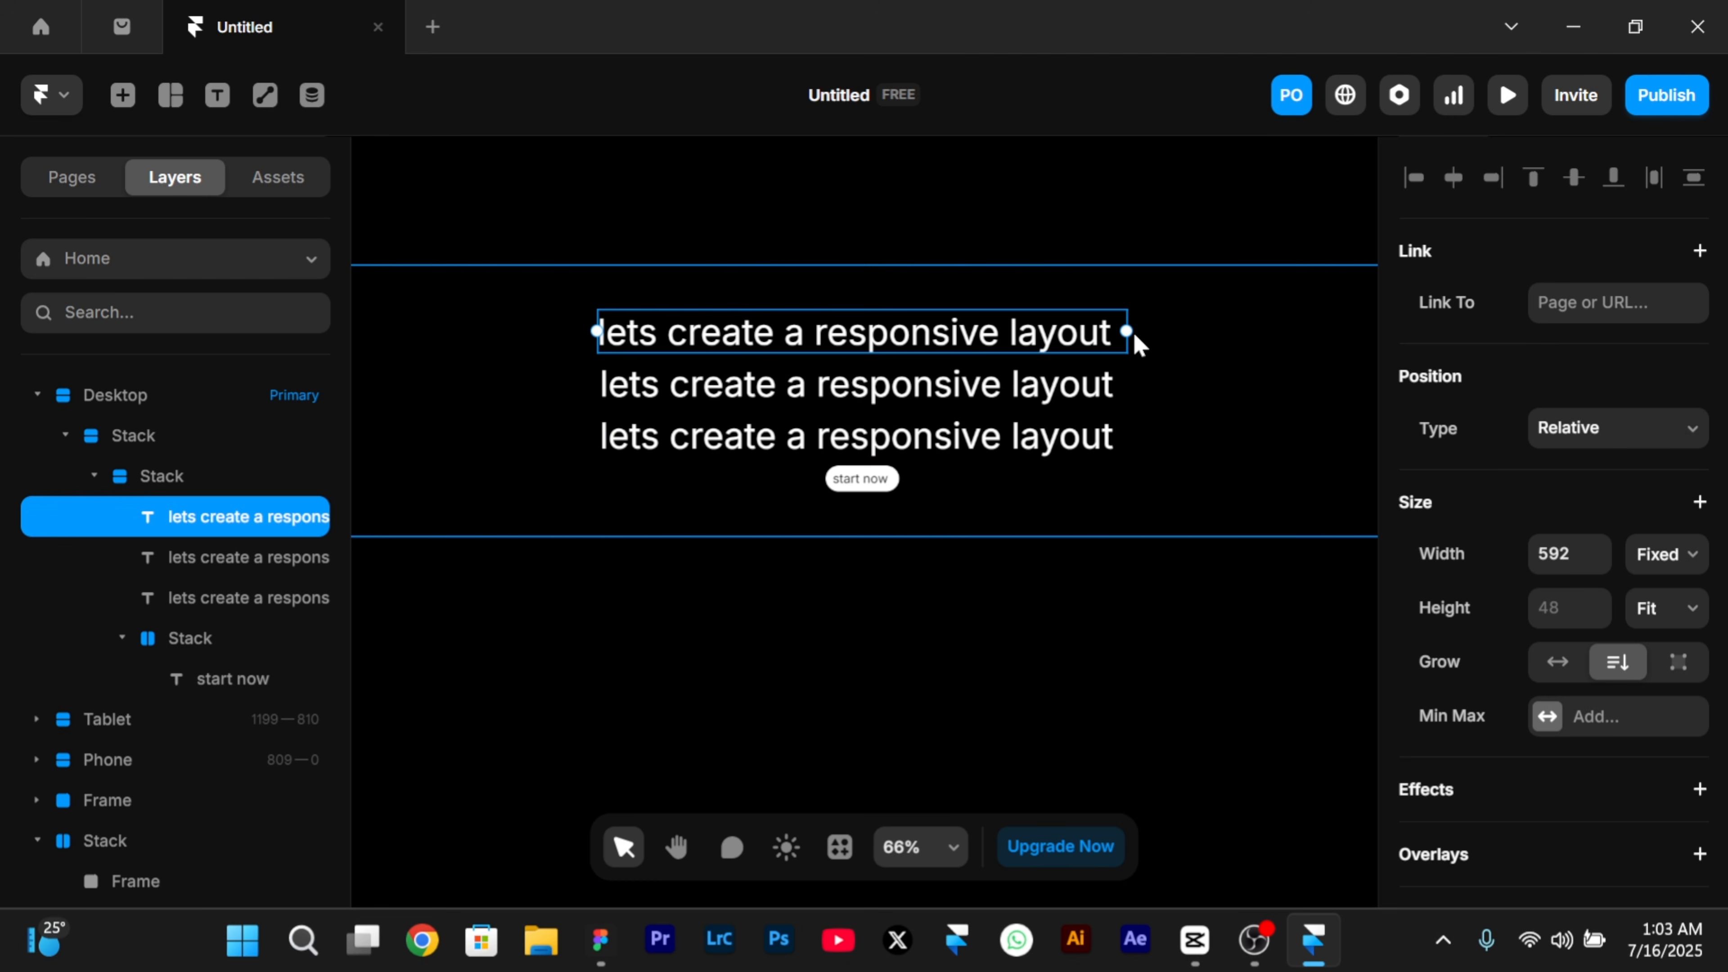
pyautogui.moveTo(1126, 331); pyautogui.dragTo(1213, 393)
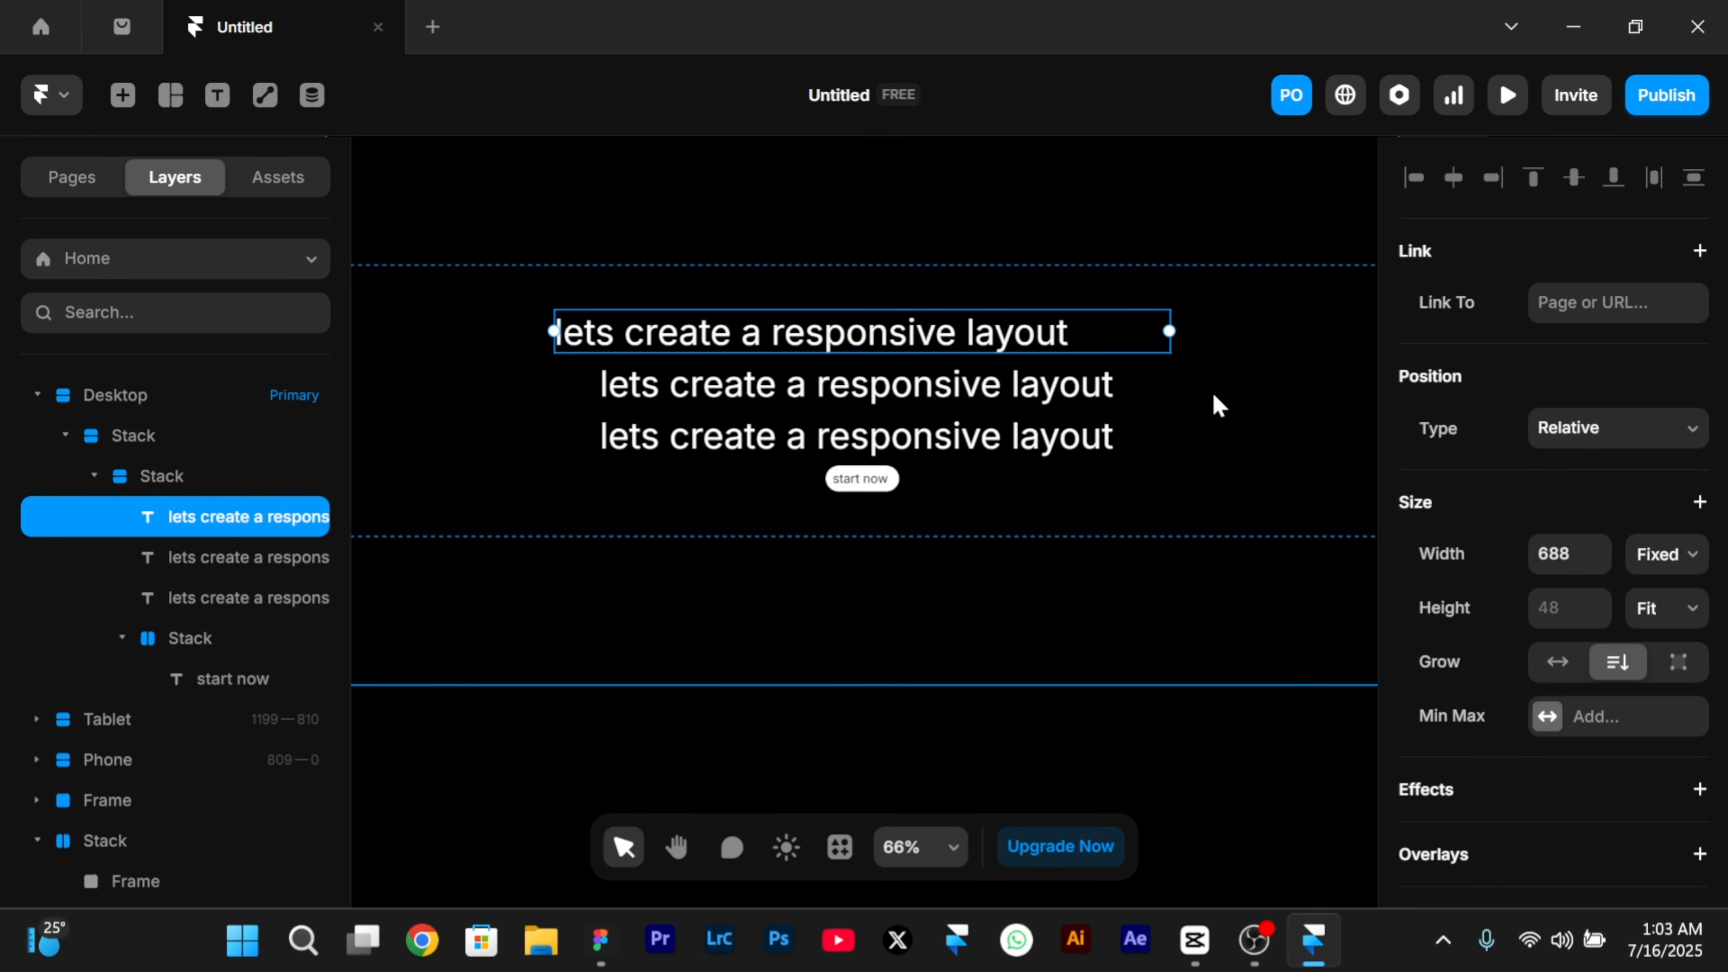
pyautogui.hotkey('ctrl', 'z')
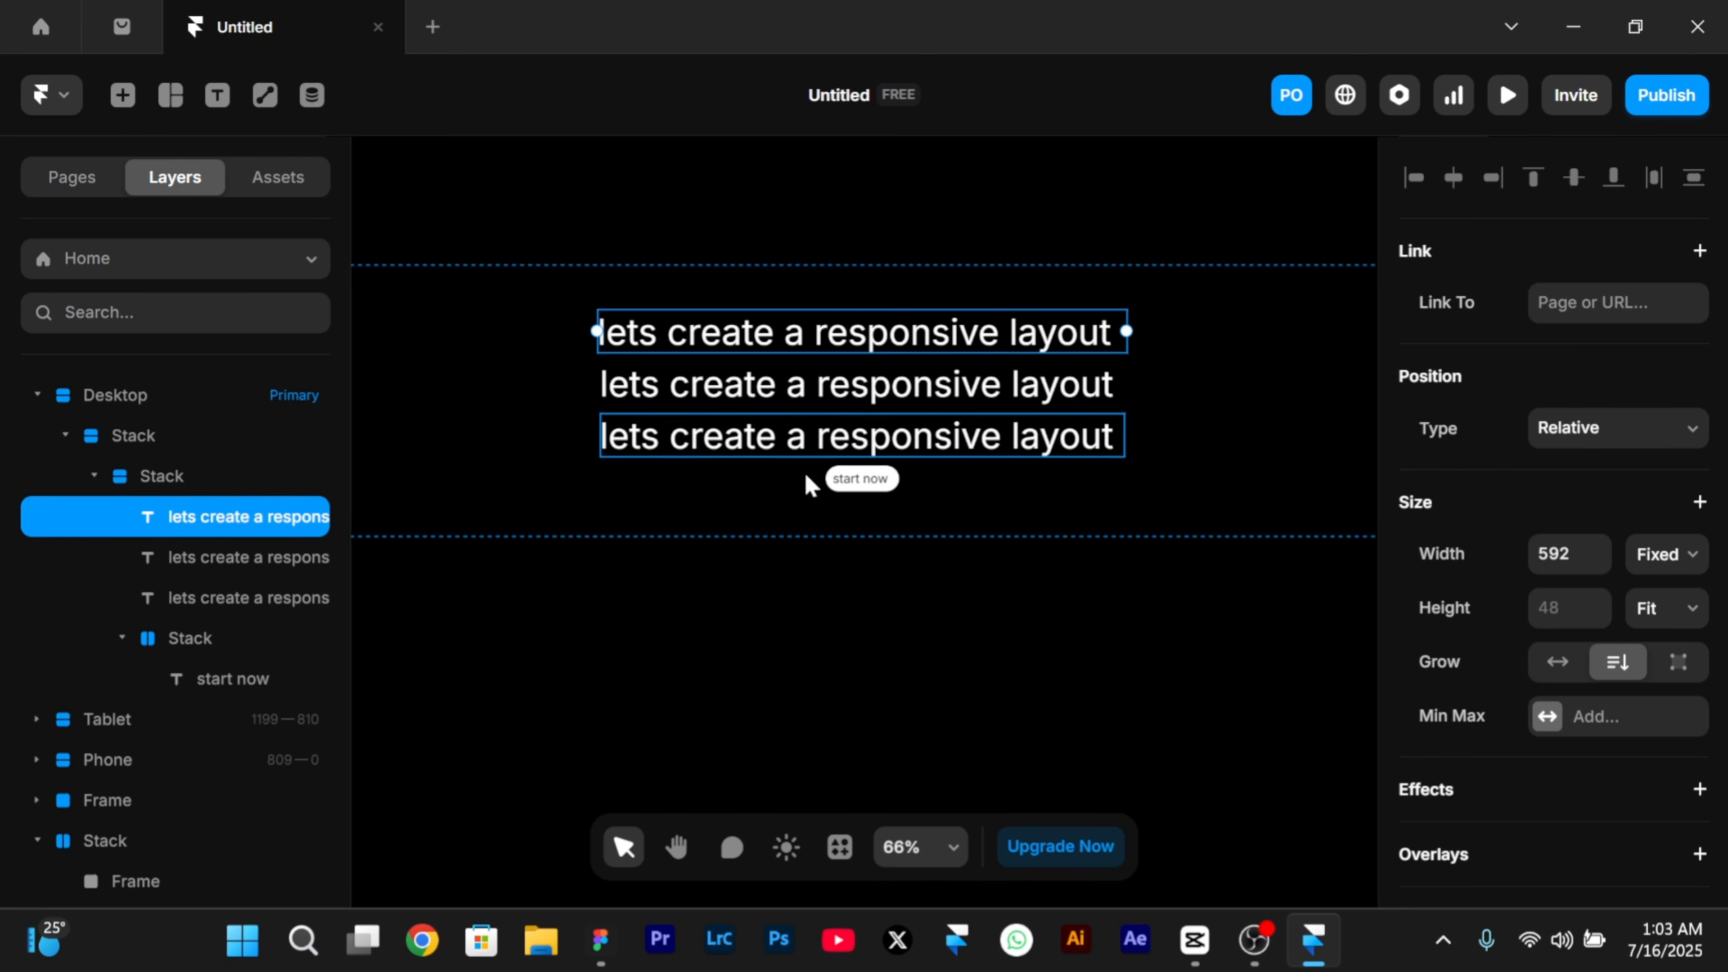
# - Reorder the "start now" button to the top of its stack and back below the three texts, repeating the move
pyautogui.click(897, 483)
pyautogui.press('Up')
pyautogui.press('Up')
pyautogui.press('Up')
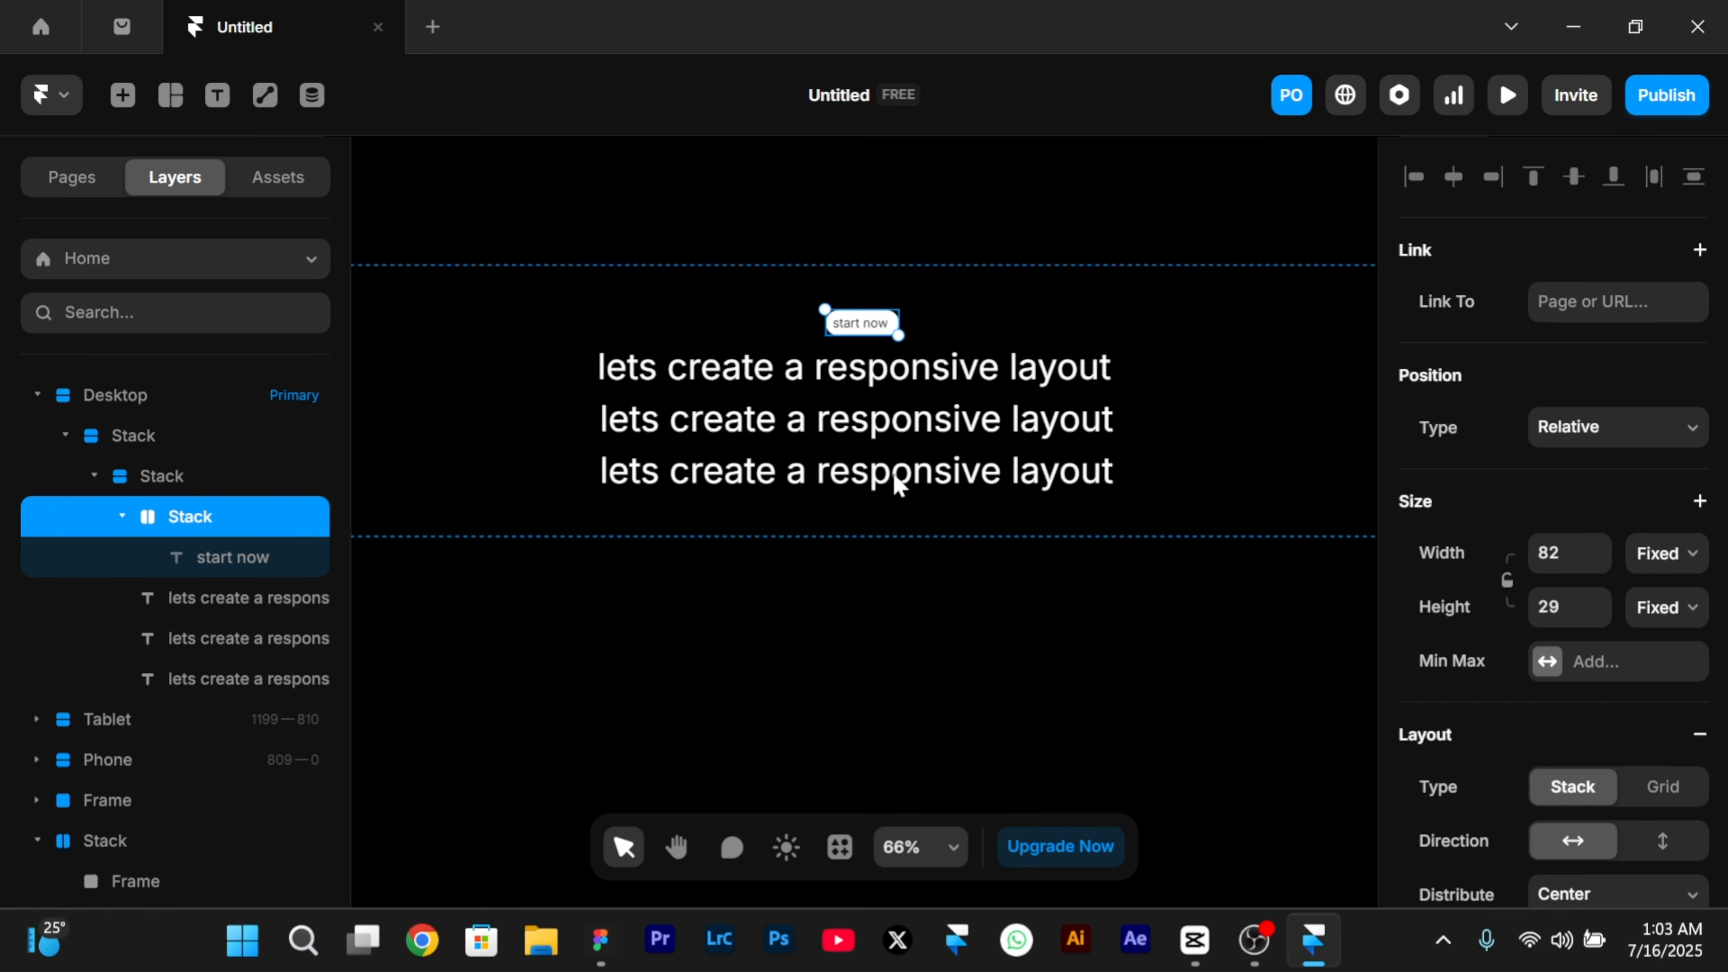
pyautogui.press('Down')
pyautogui.press('Down')
pyautogui.press('Down')
pyautogui.press('Up')
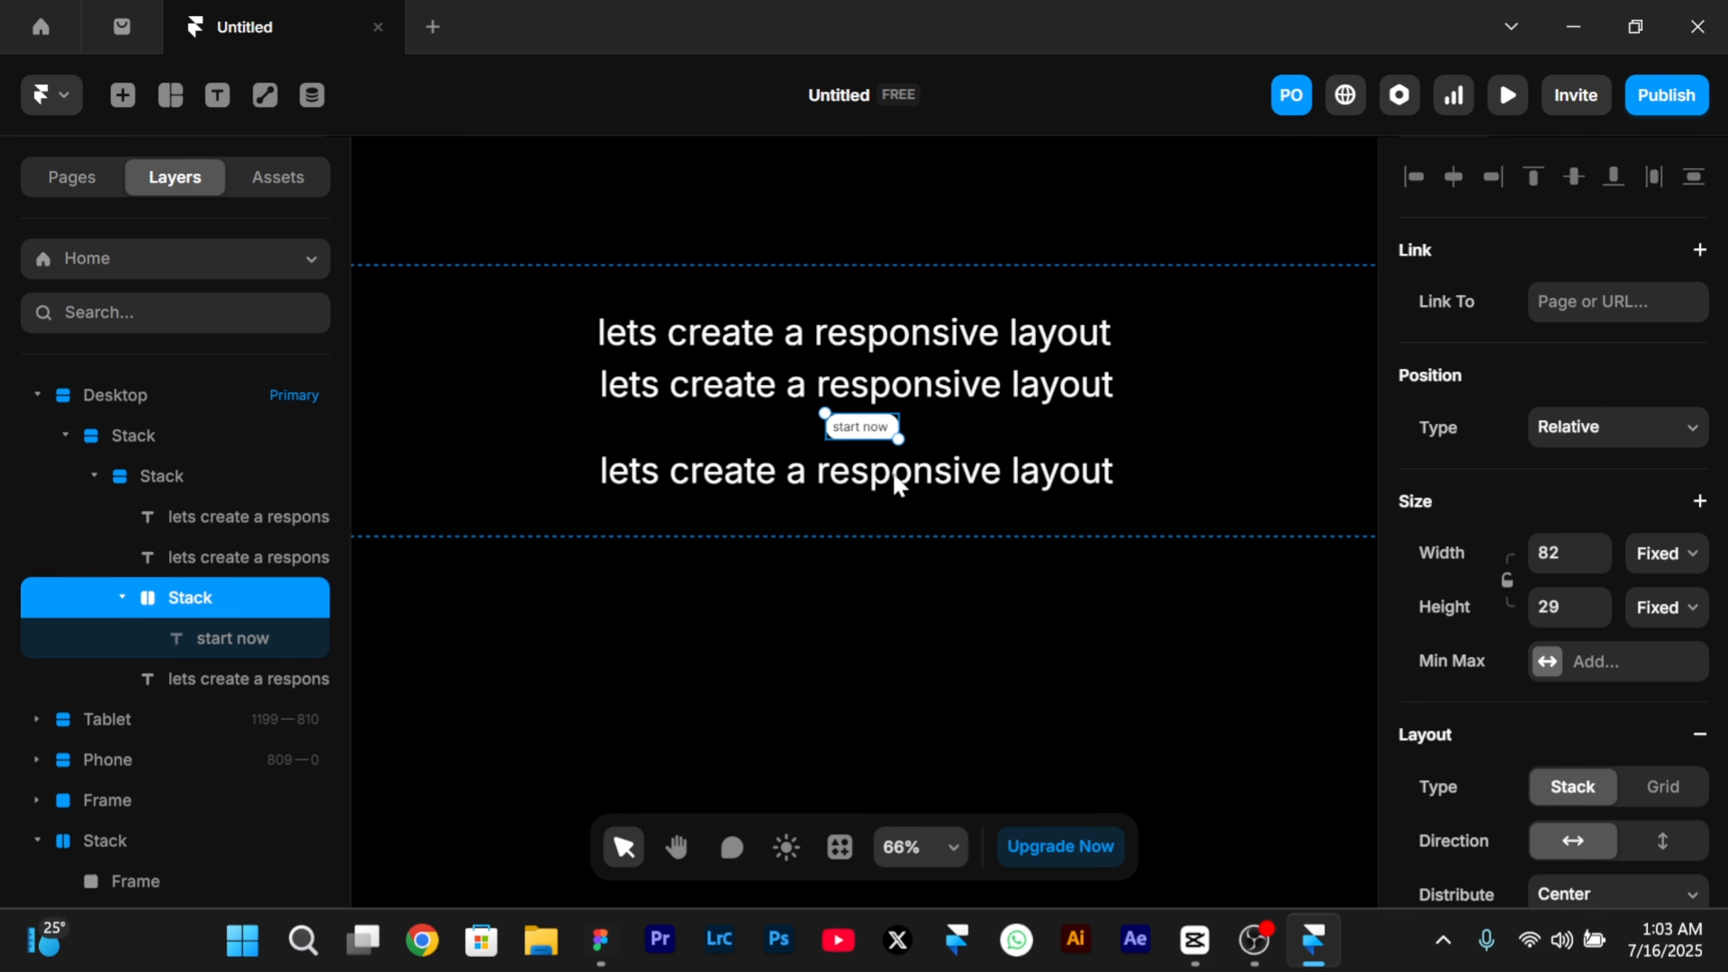
pyautogui.press('Up')
pyautogui.press('Up')
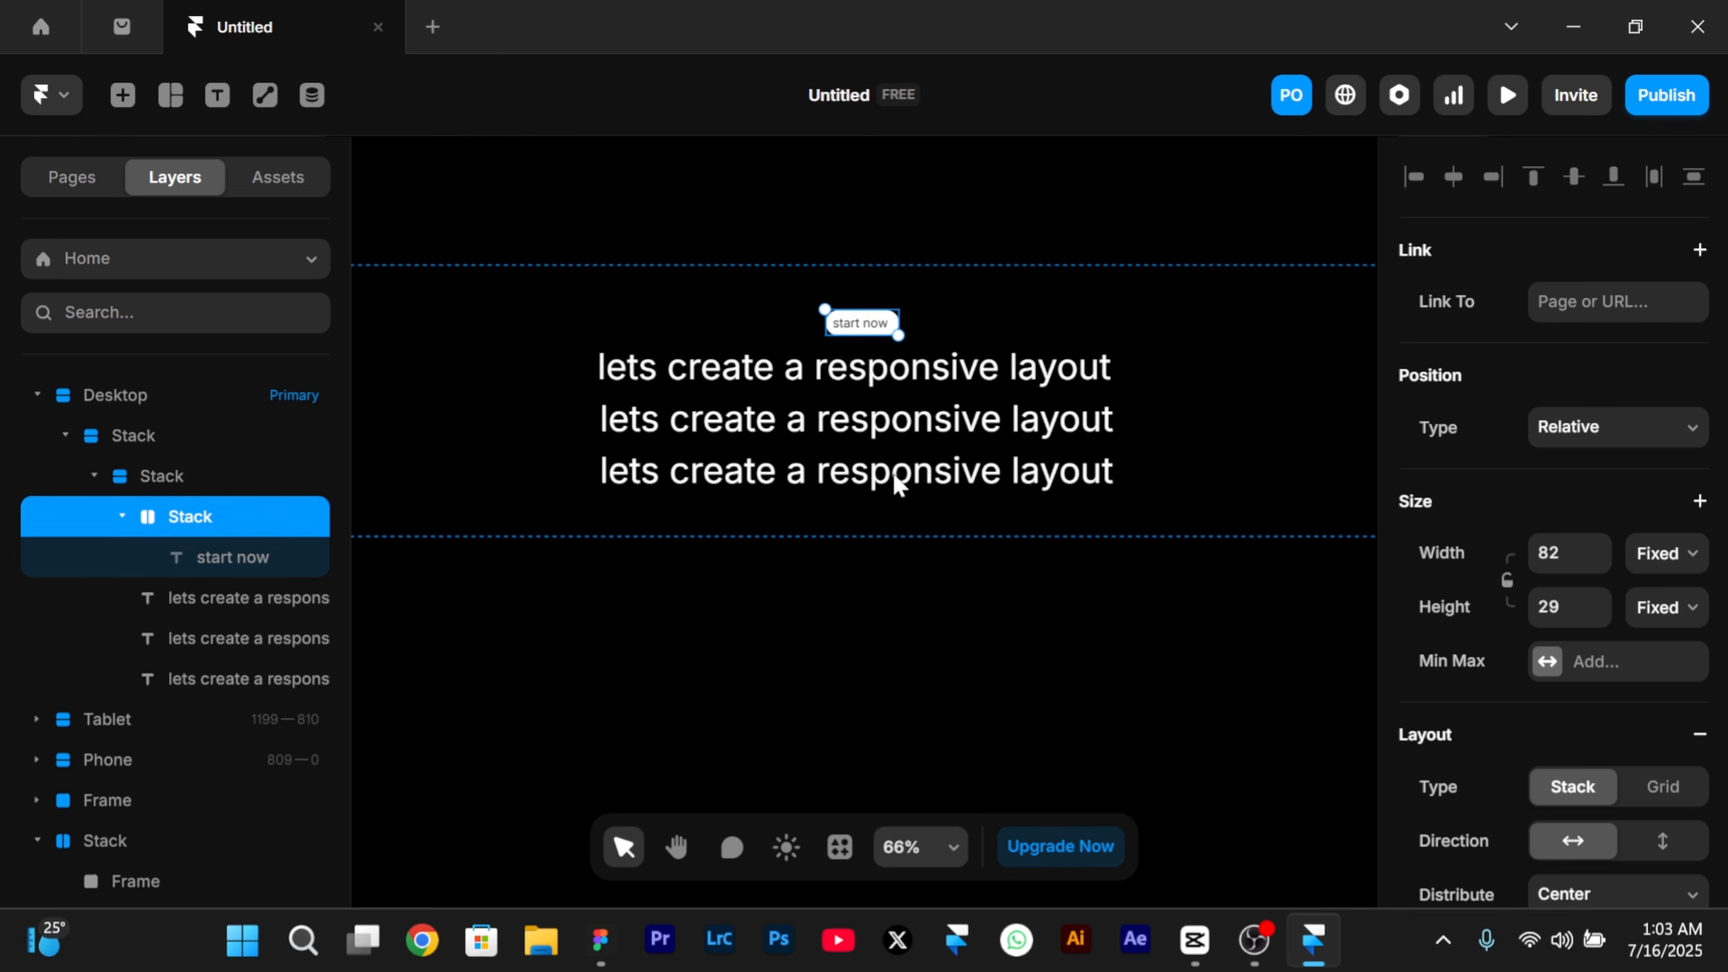
pyautogui.press('Down')
pyautogui.press('Down')
pyautogui.press('Down')
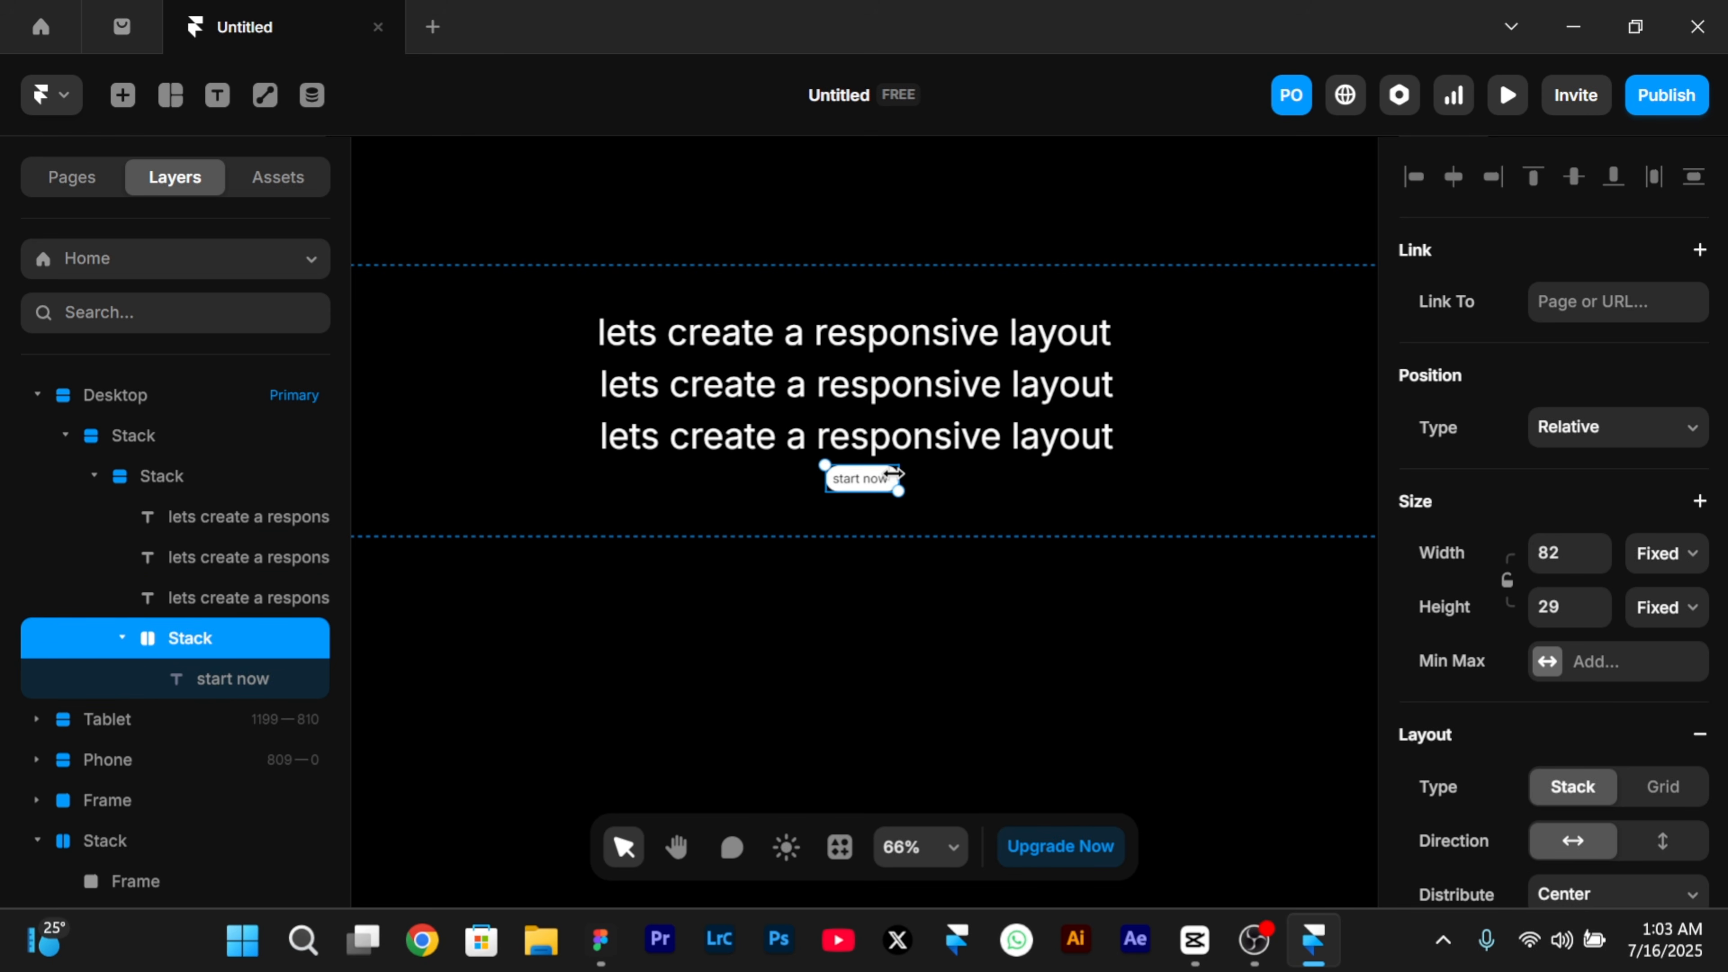
# - Preview the page while narrowing it from desktop width to a 320 px phone width, and return to the editor
pyautogui.hotkey('ctrl', 'p')
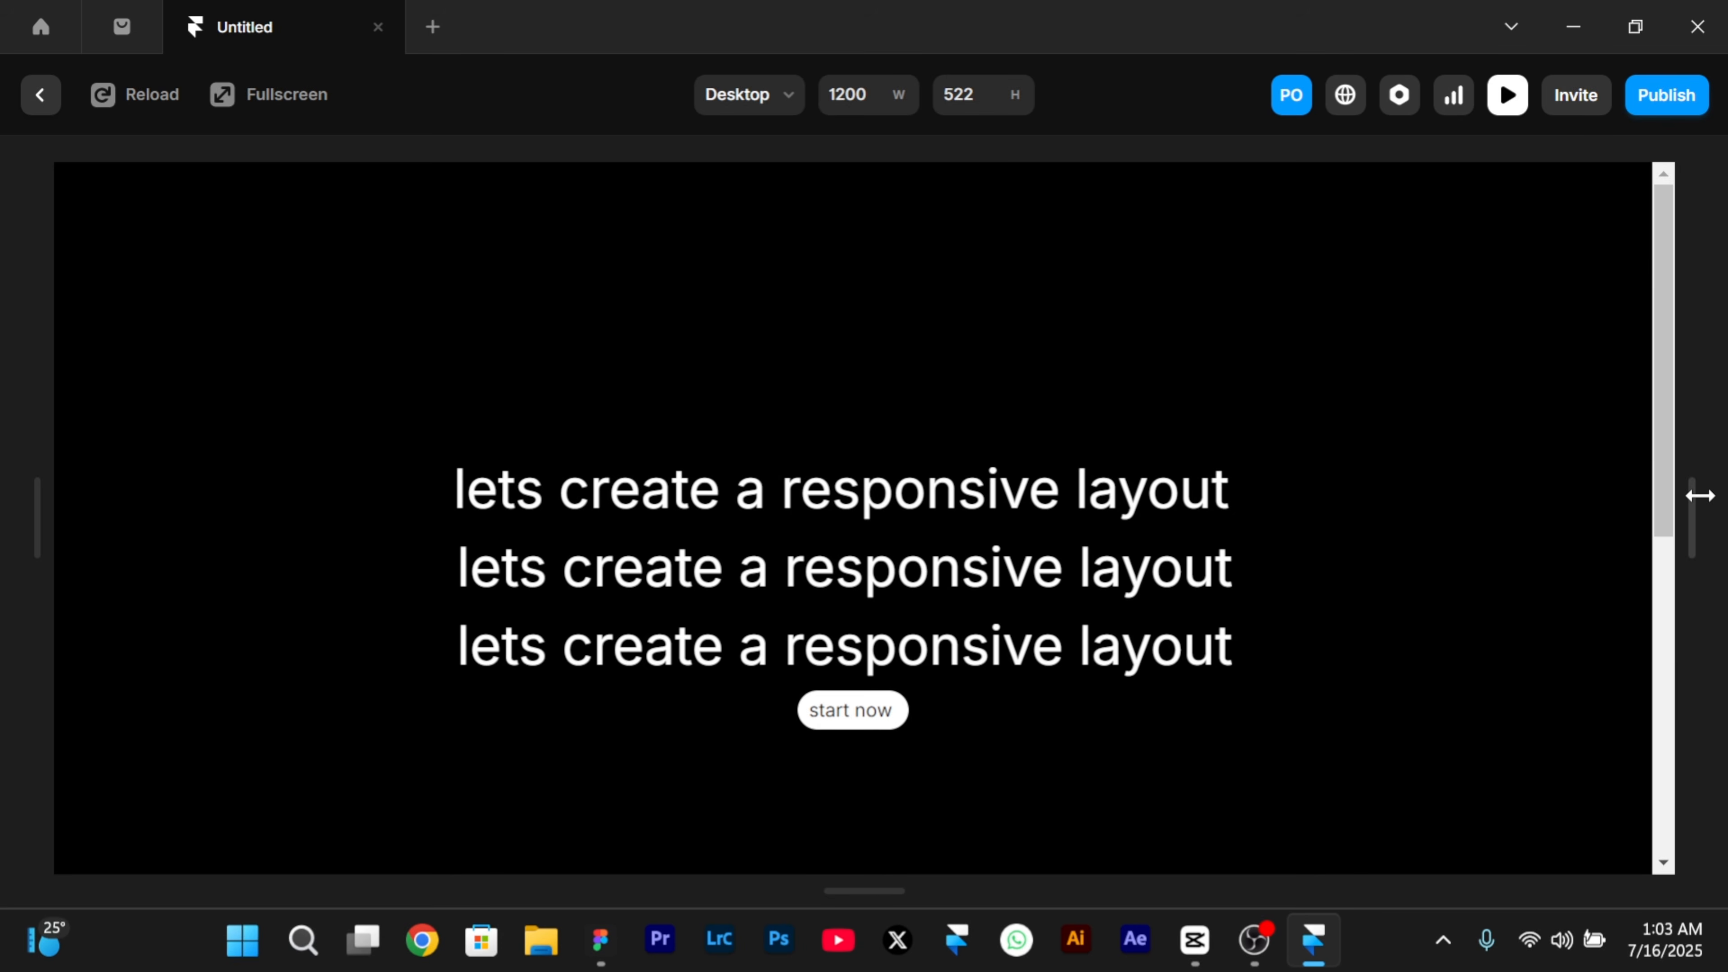
pyautogui.moveTo(1697, 494); pyautogui.dragTo(1551, 602)
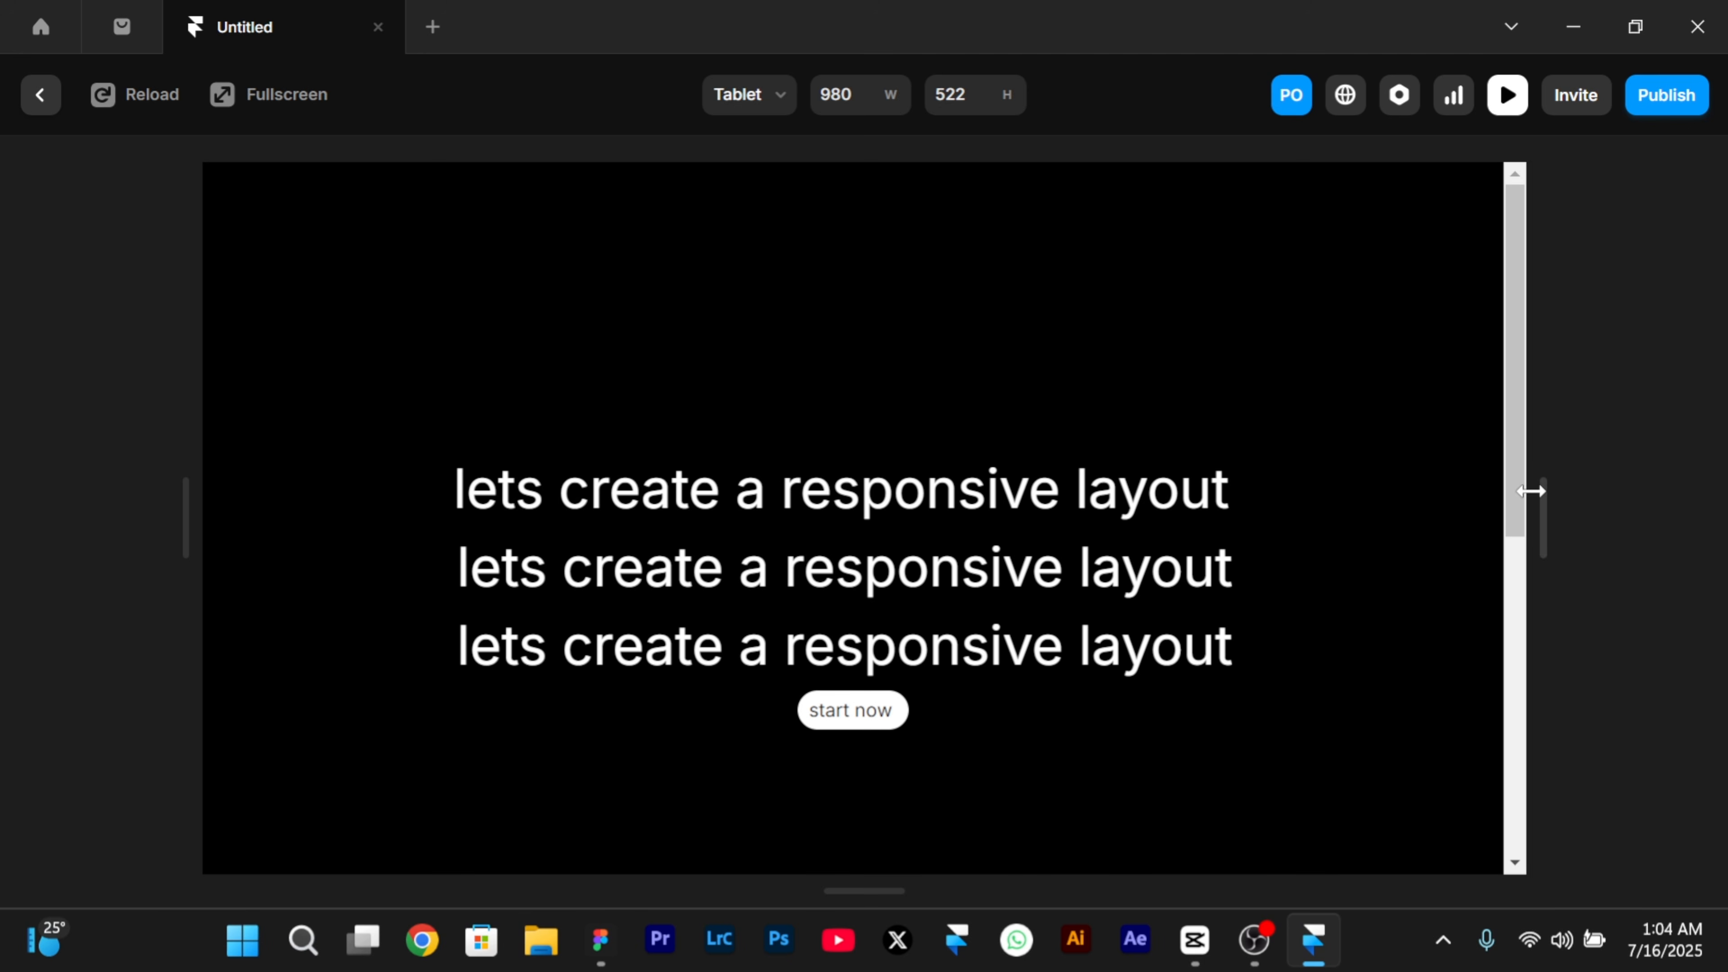
pyautogui.moveTo(1539, 506); pyautogui.dragTo(1245, 503)
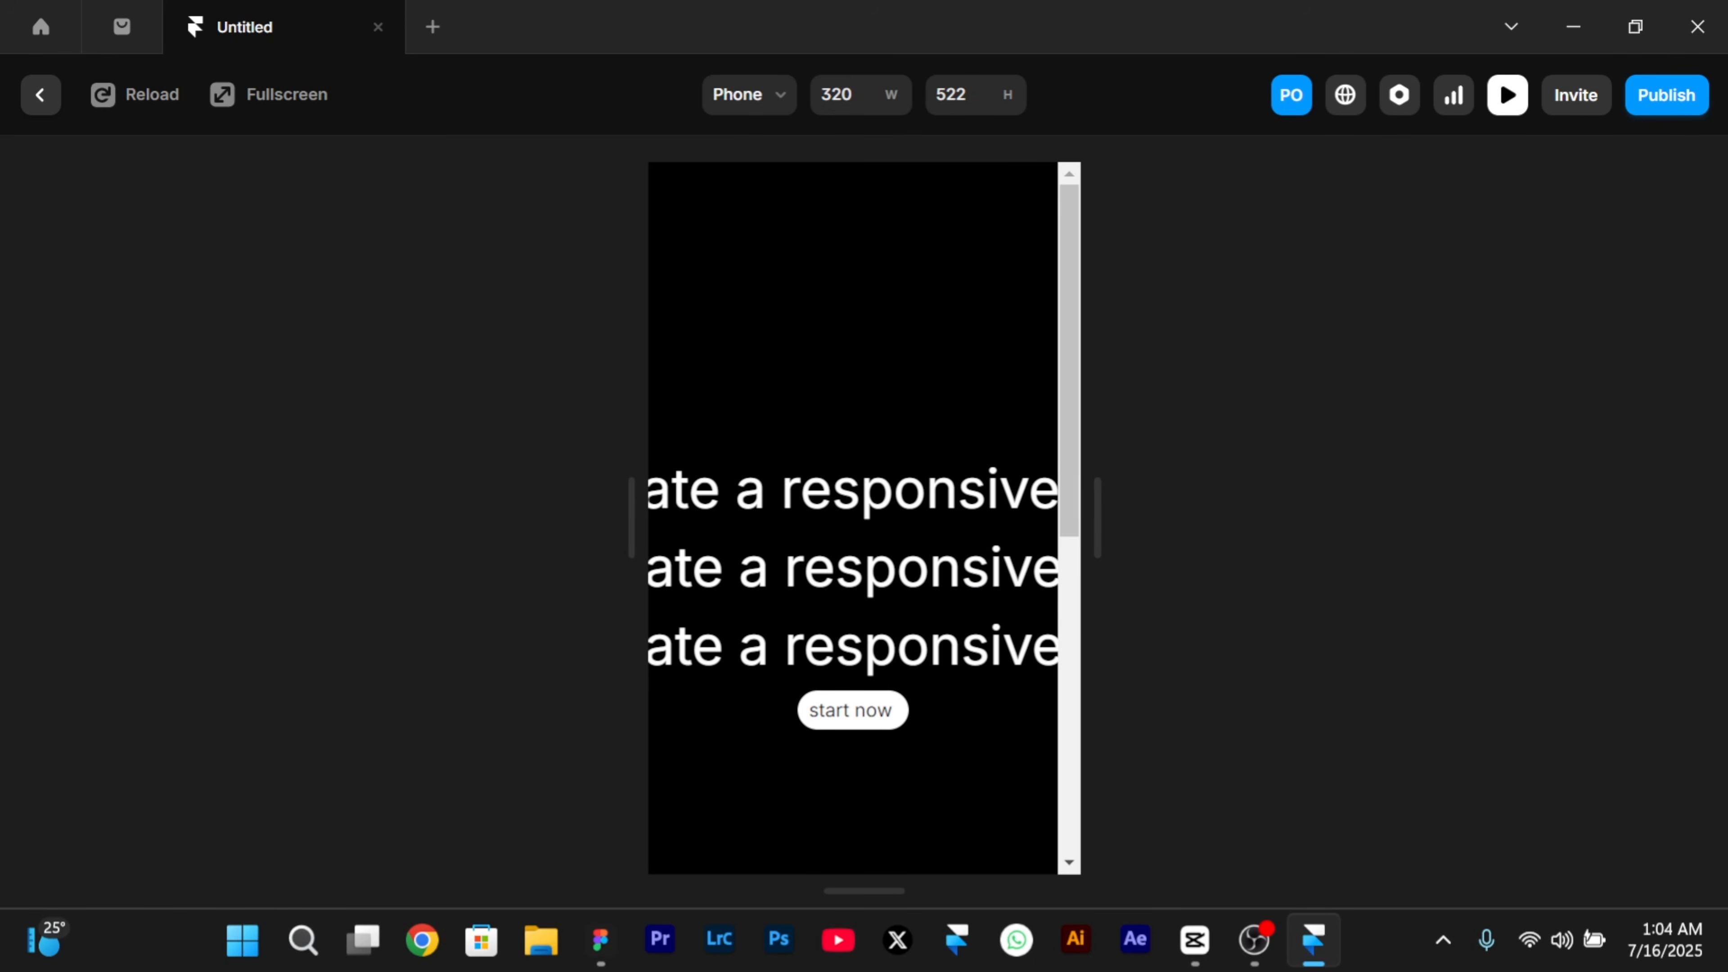
pyautogui.click(42, 98)
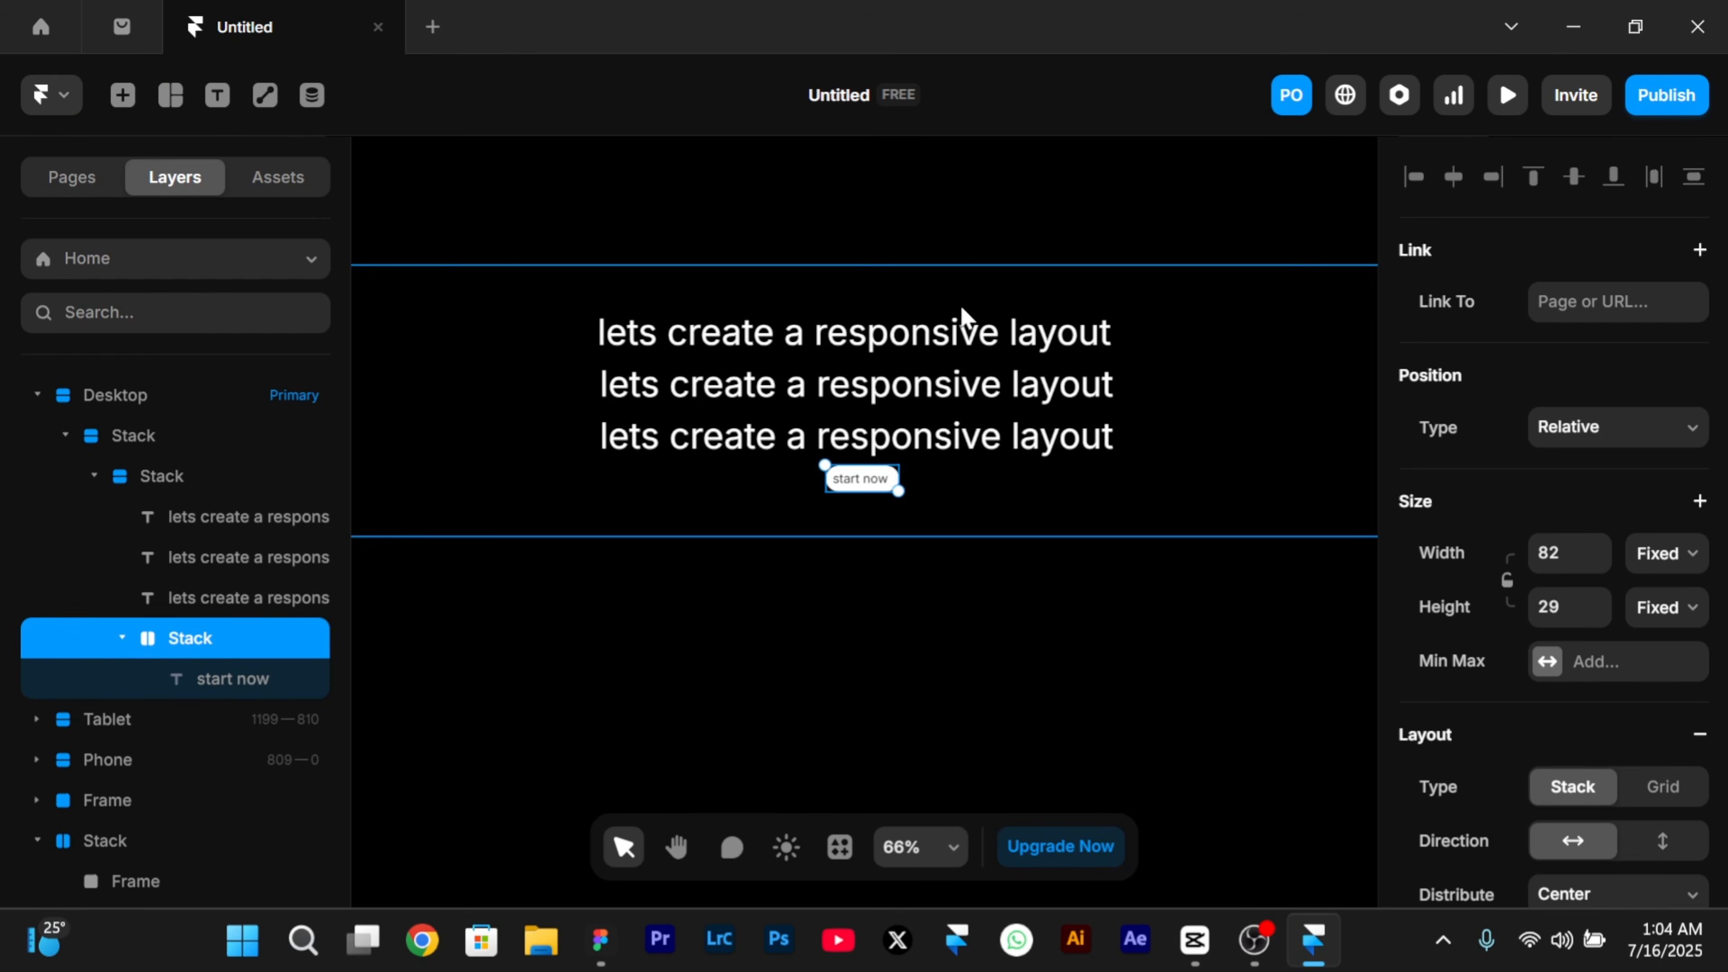
# - Set the width of all three "lets create a responsive layout" texts in the hero stack to Fill
pyautogui.click(958, 332)
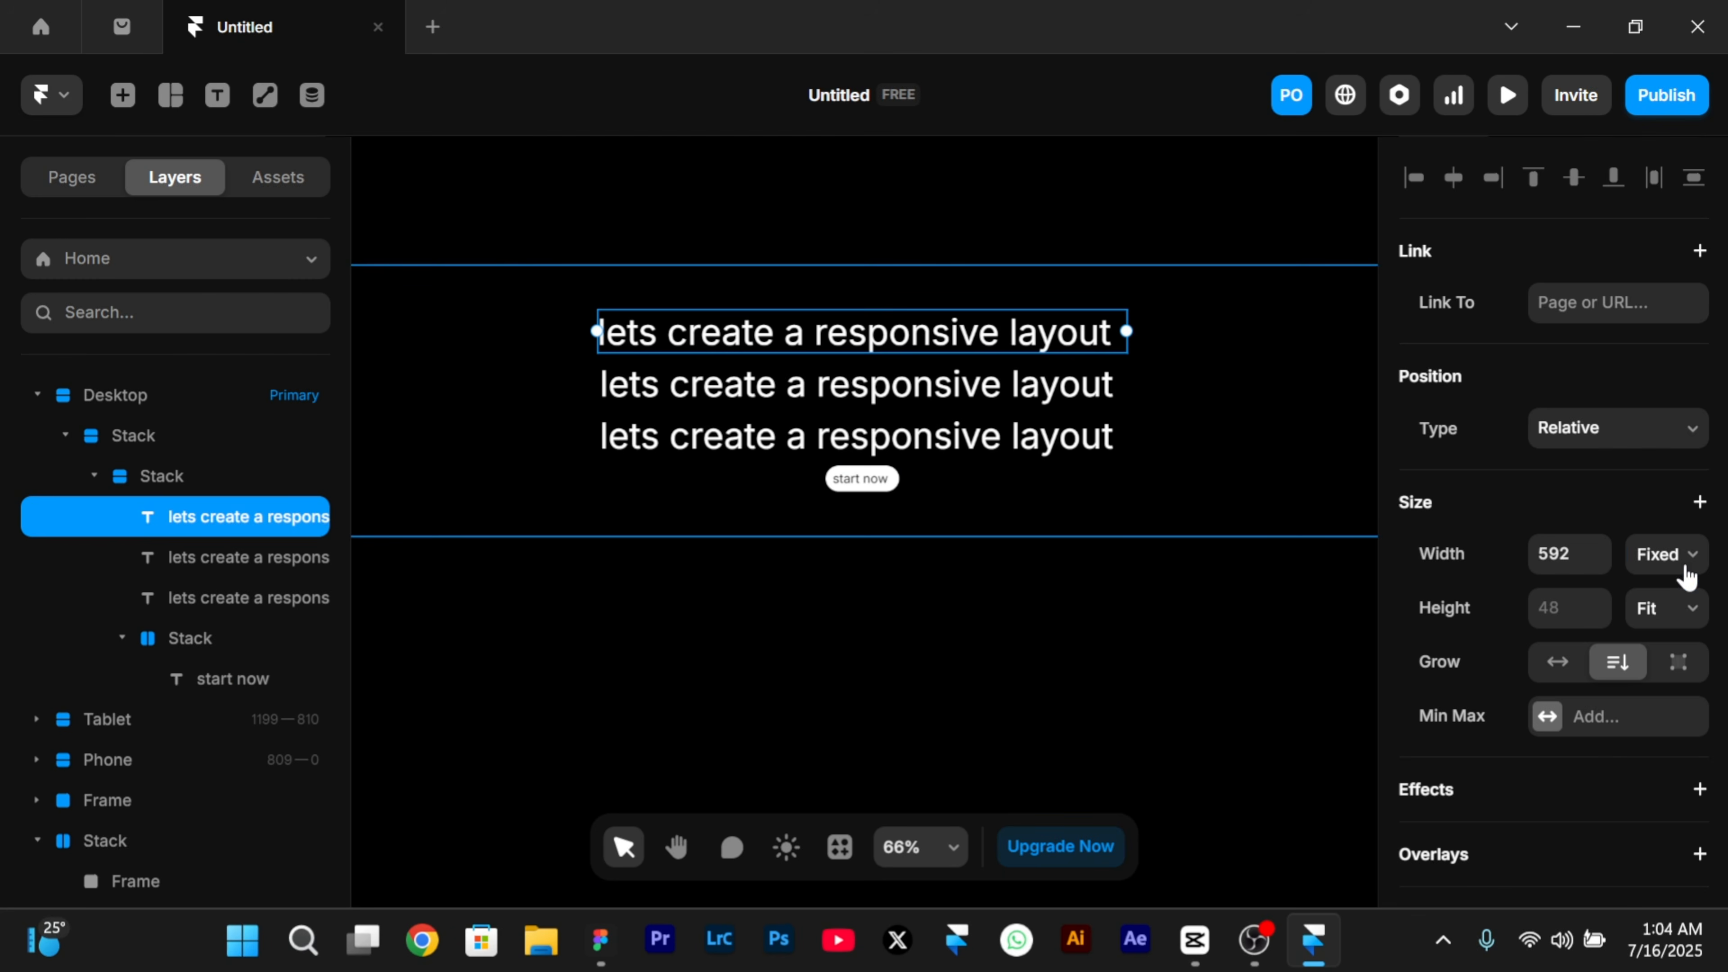
pyautogui.click(1685, 575)
pyautogui.click(1660, 643)
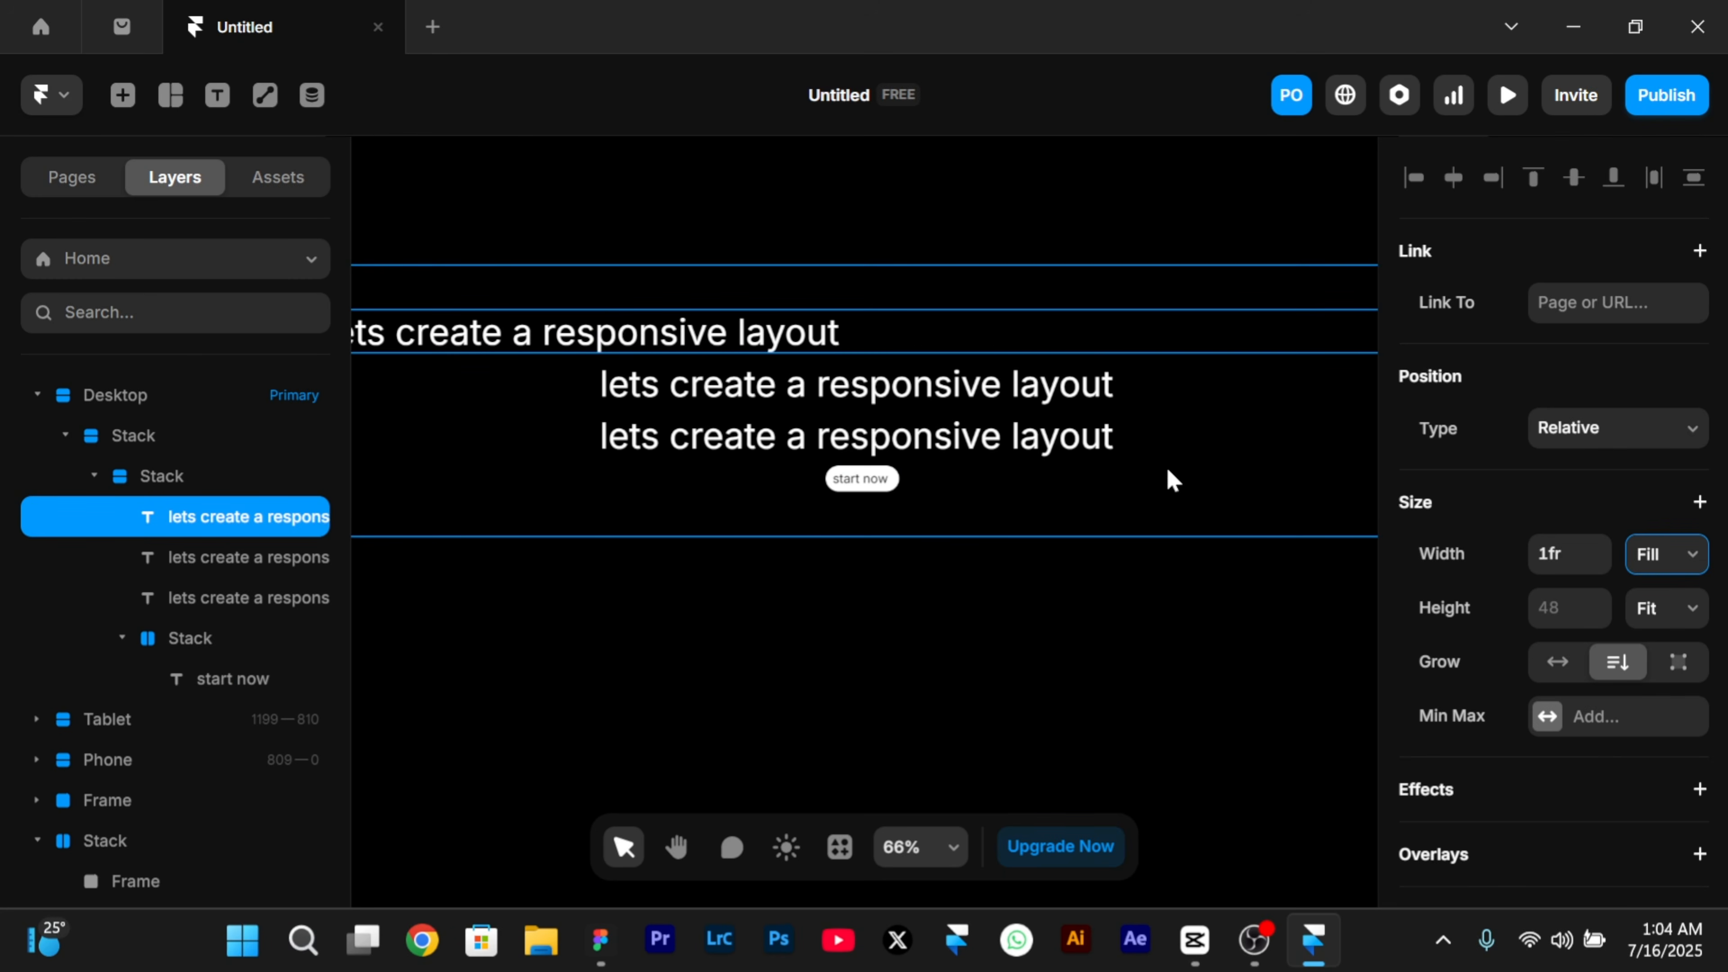
pyautogui.click(1006, 406)
pyautogui.keyDown('shift'); pyautogui.click(1021, 449); pyautogui.keyUp('shift')
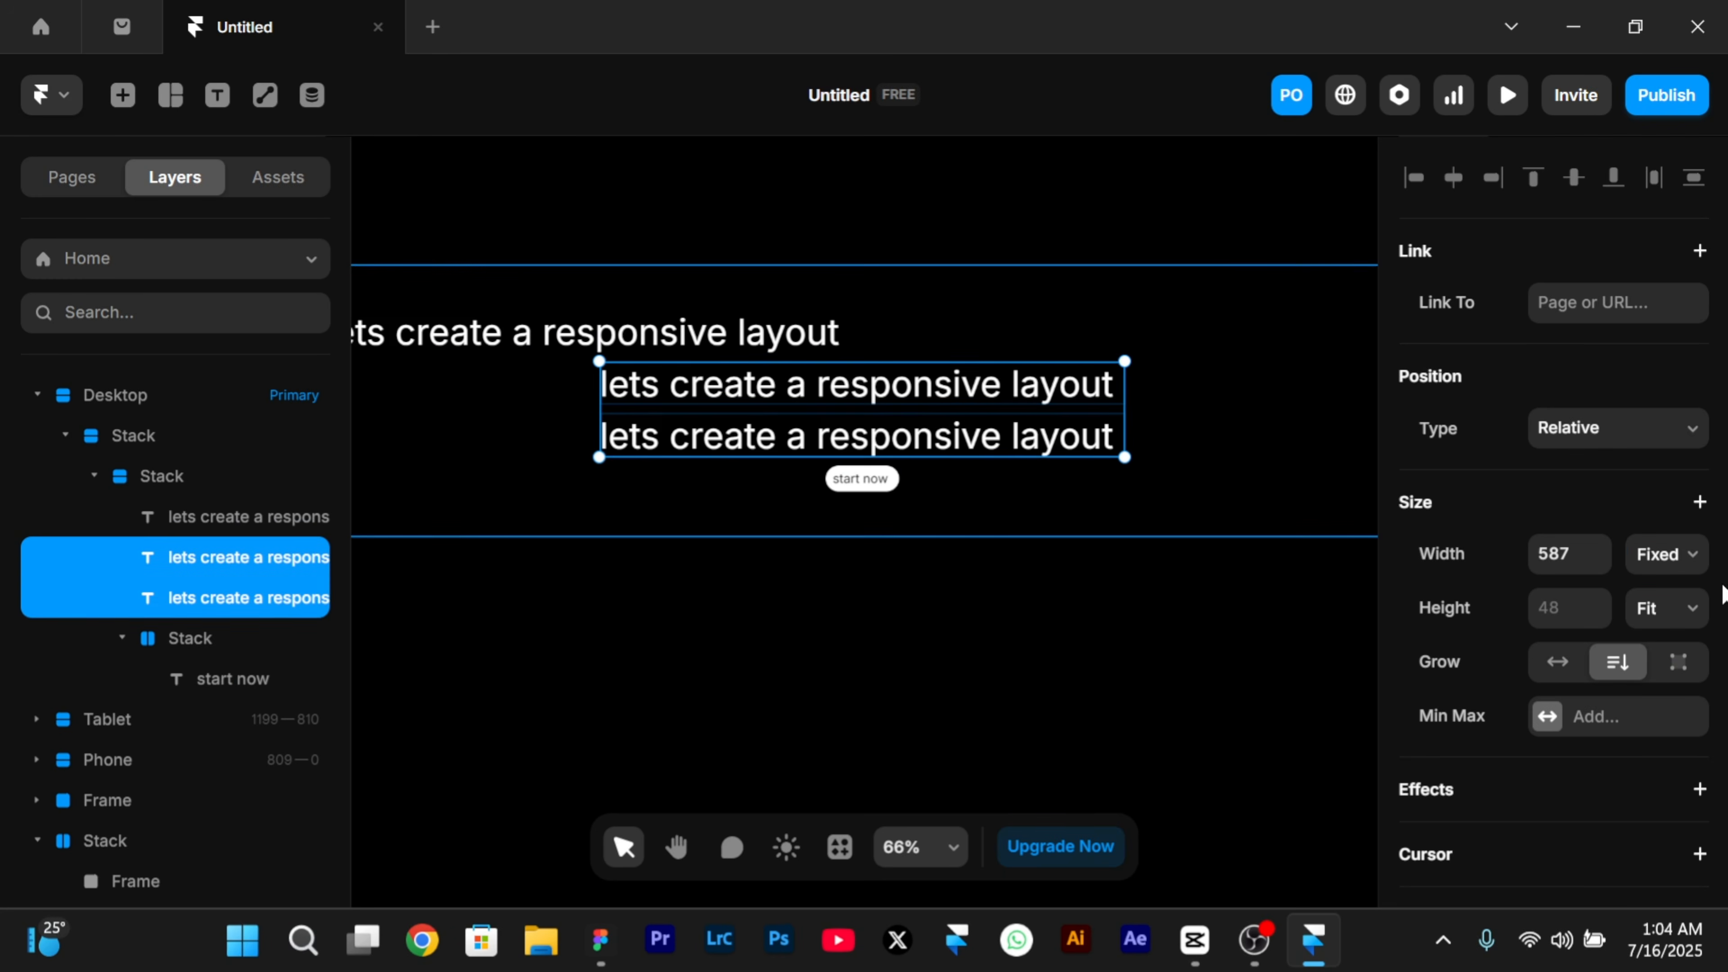
pyautogui.click(1661, 553)
pyautogui.click(1663, 591)
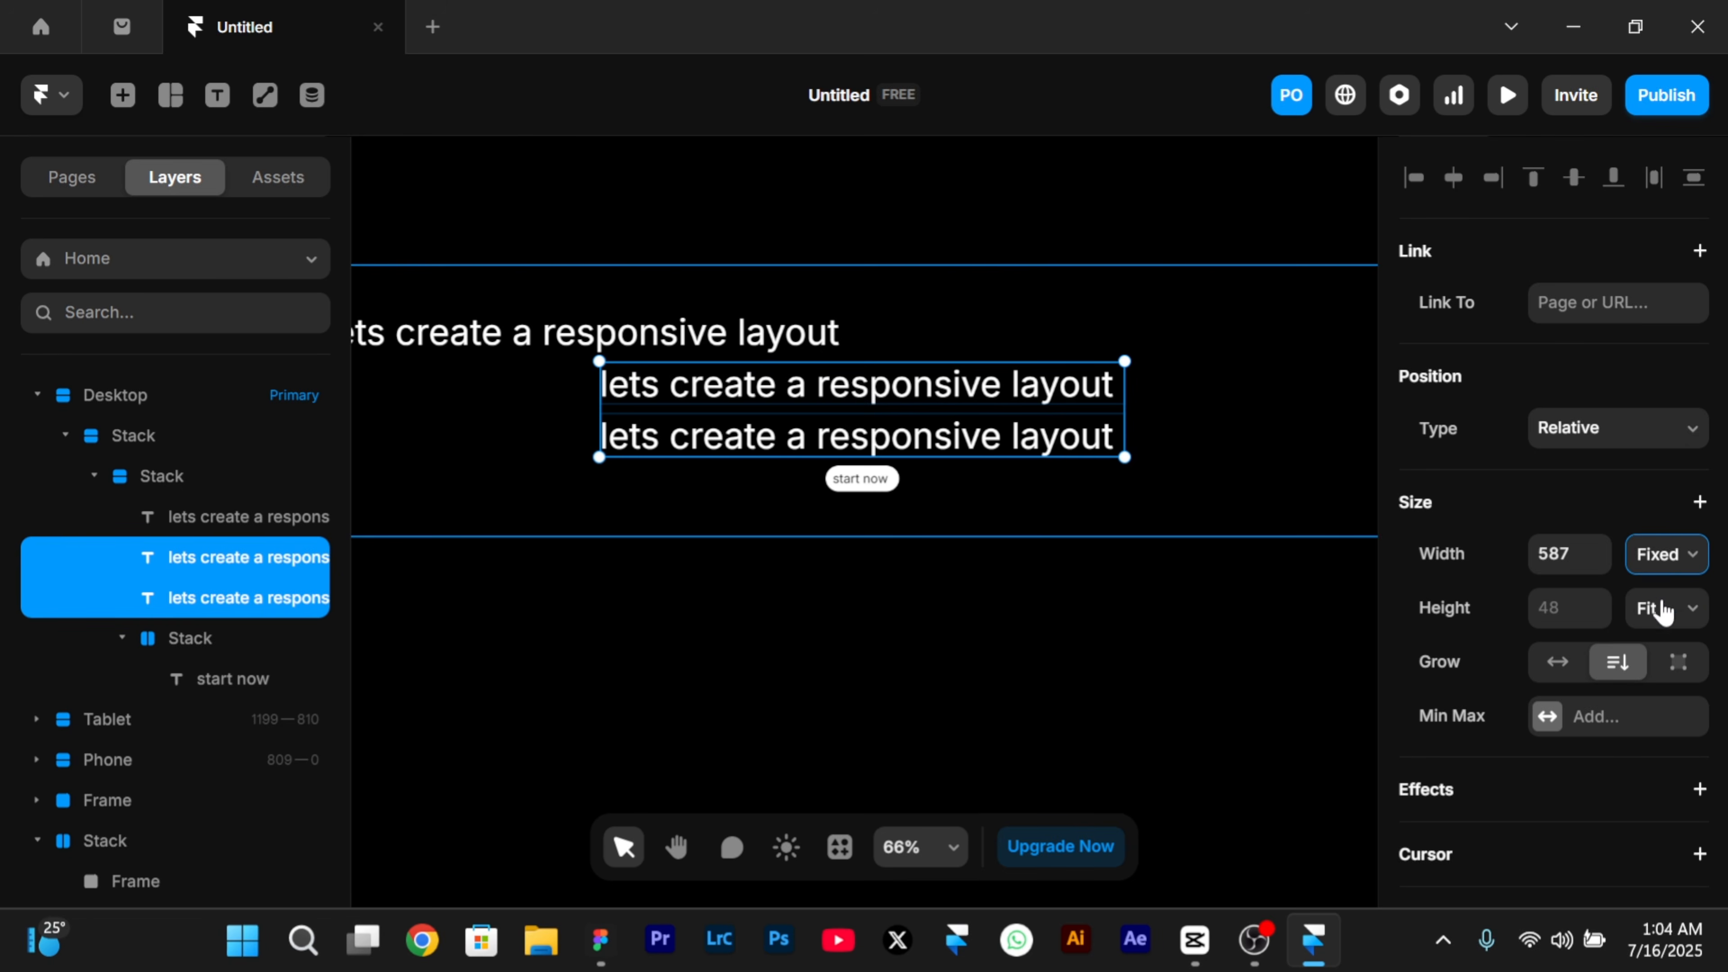
pyautogui.click(1675, 553)
pyautogui.click(1666, 650)
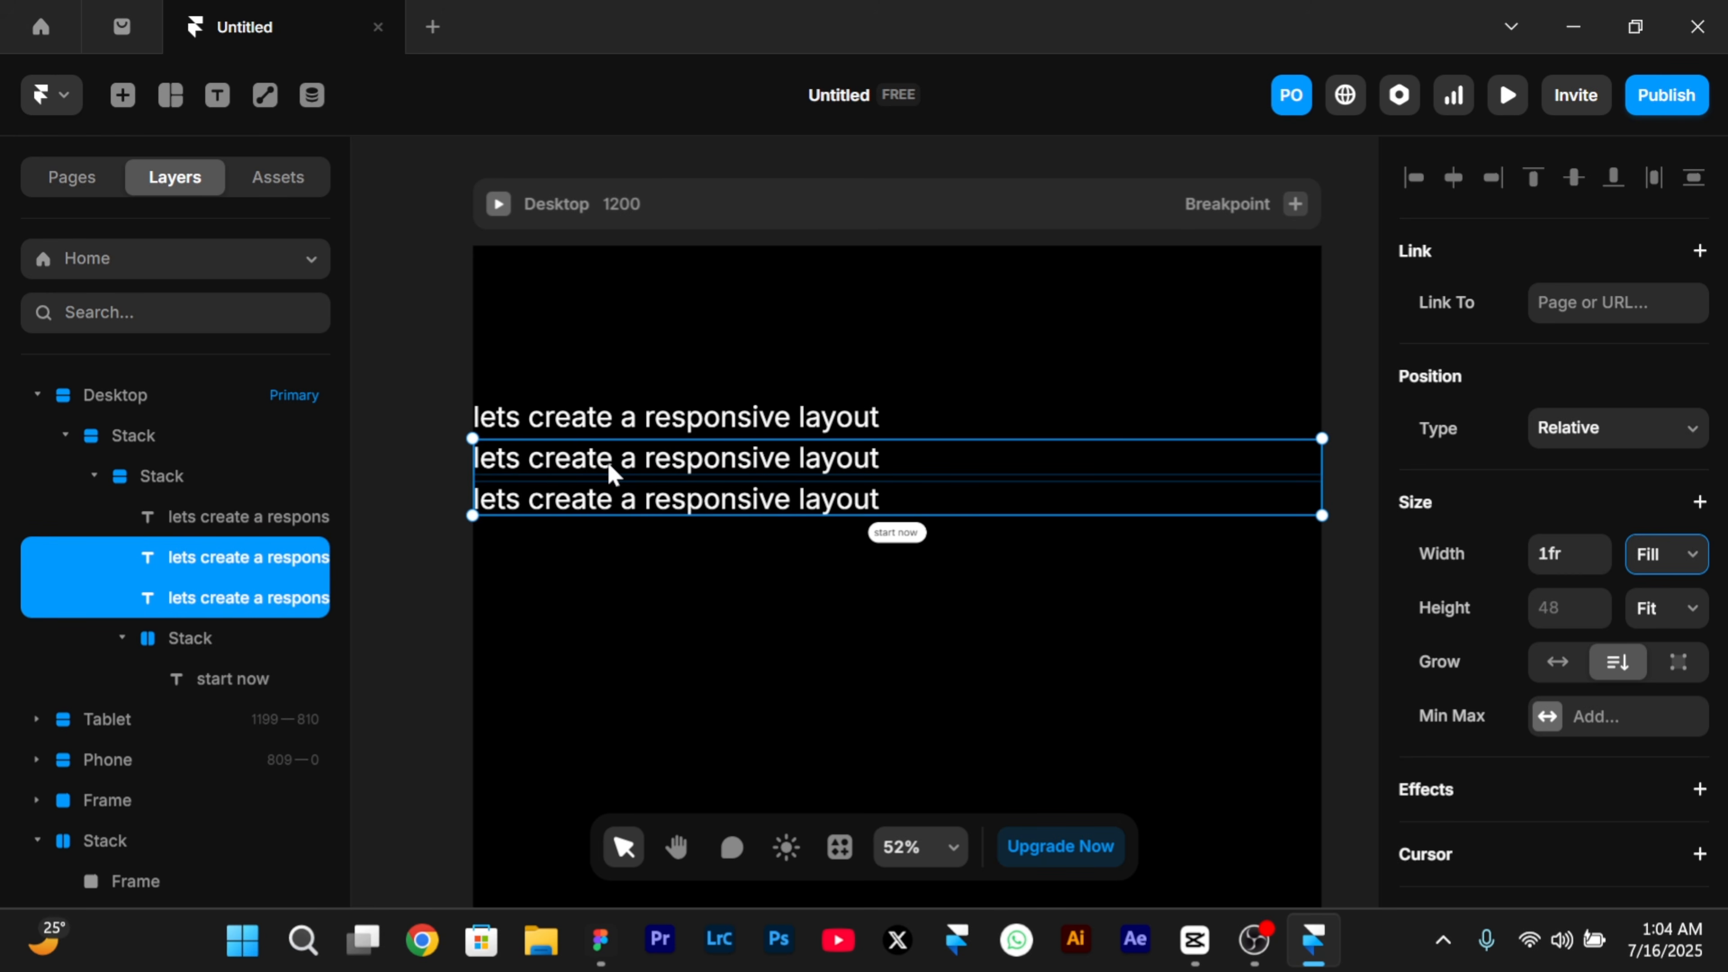
# - Center-align the content of all three "lets create a responsive layout" texts and preview the page while dragging its width
pyautogui.keyDown('shift'); pyautogui.click(586, 417); pyautogui.keyUp('shift')
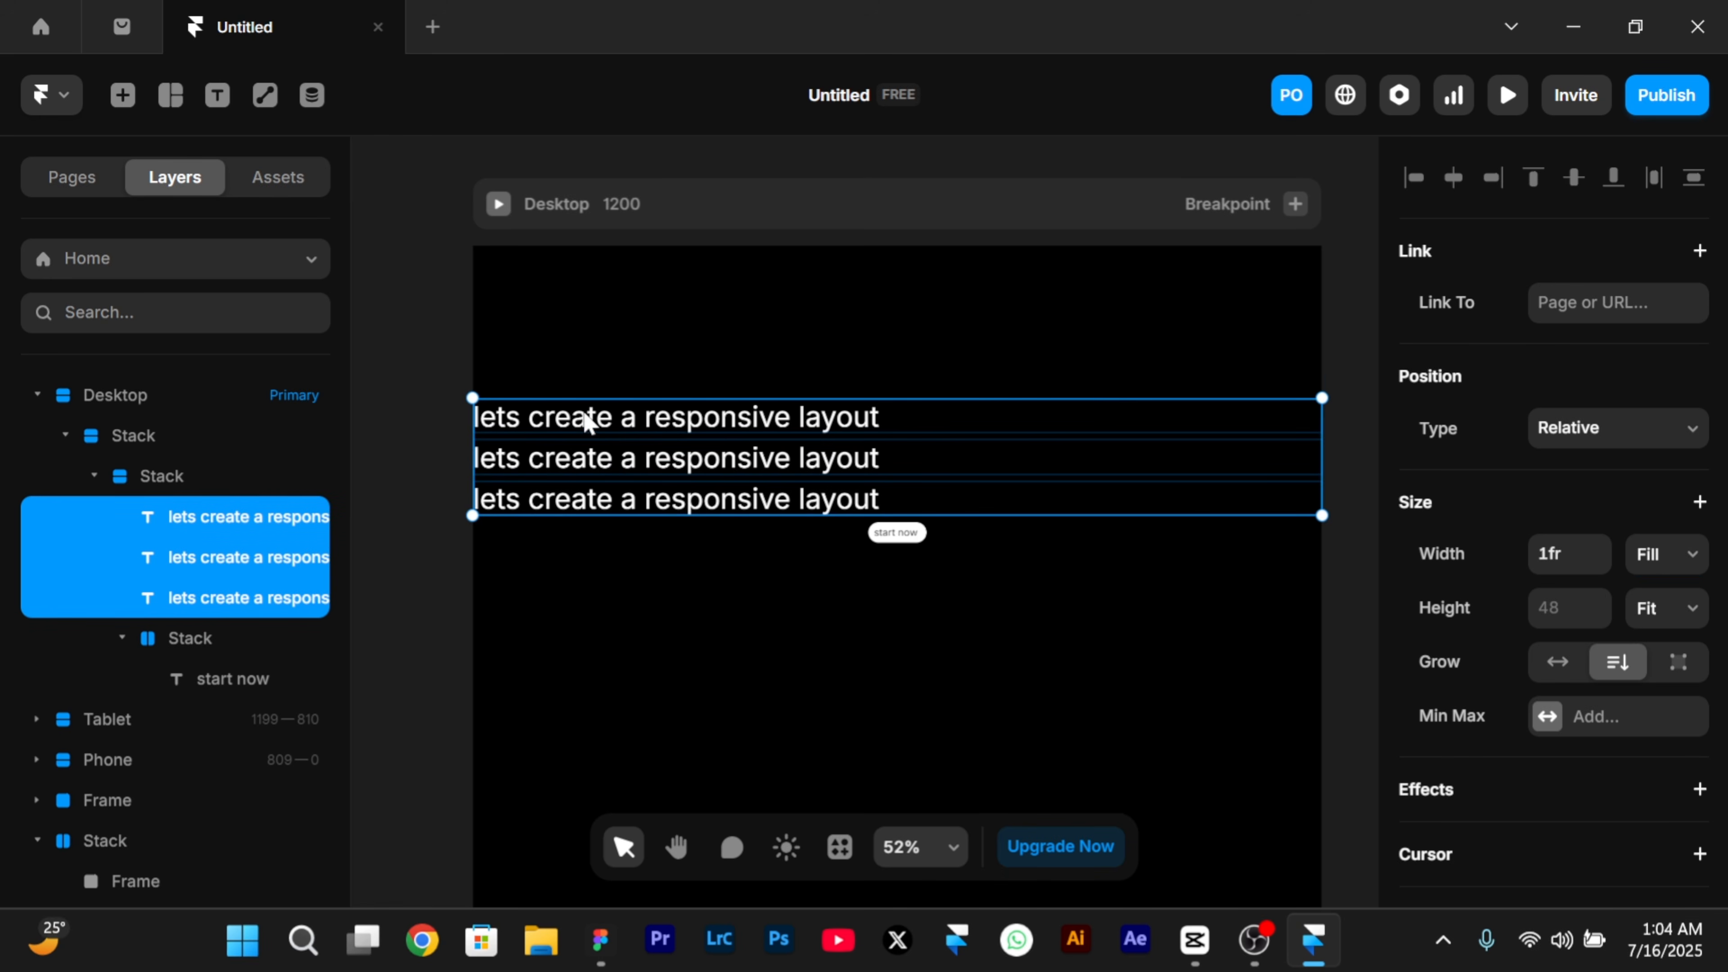
pyautogui.scroll(-15, 1640, 667)
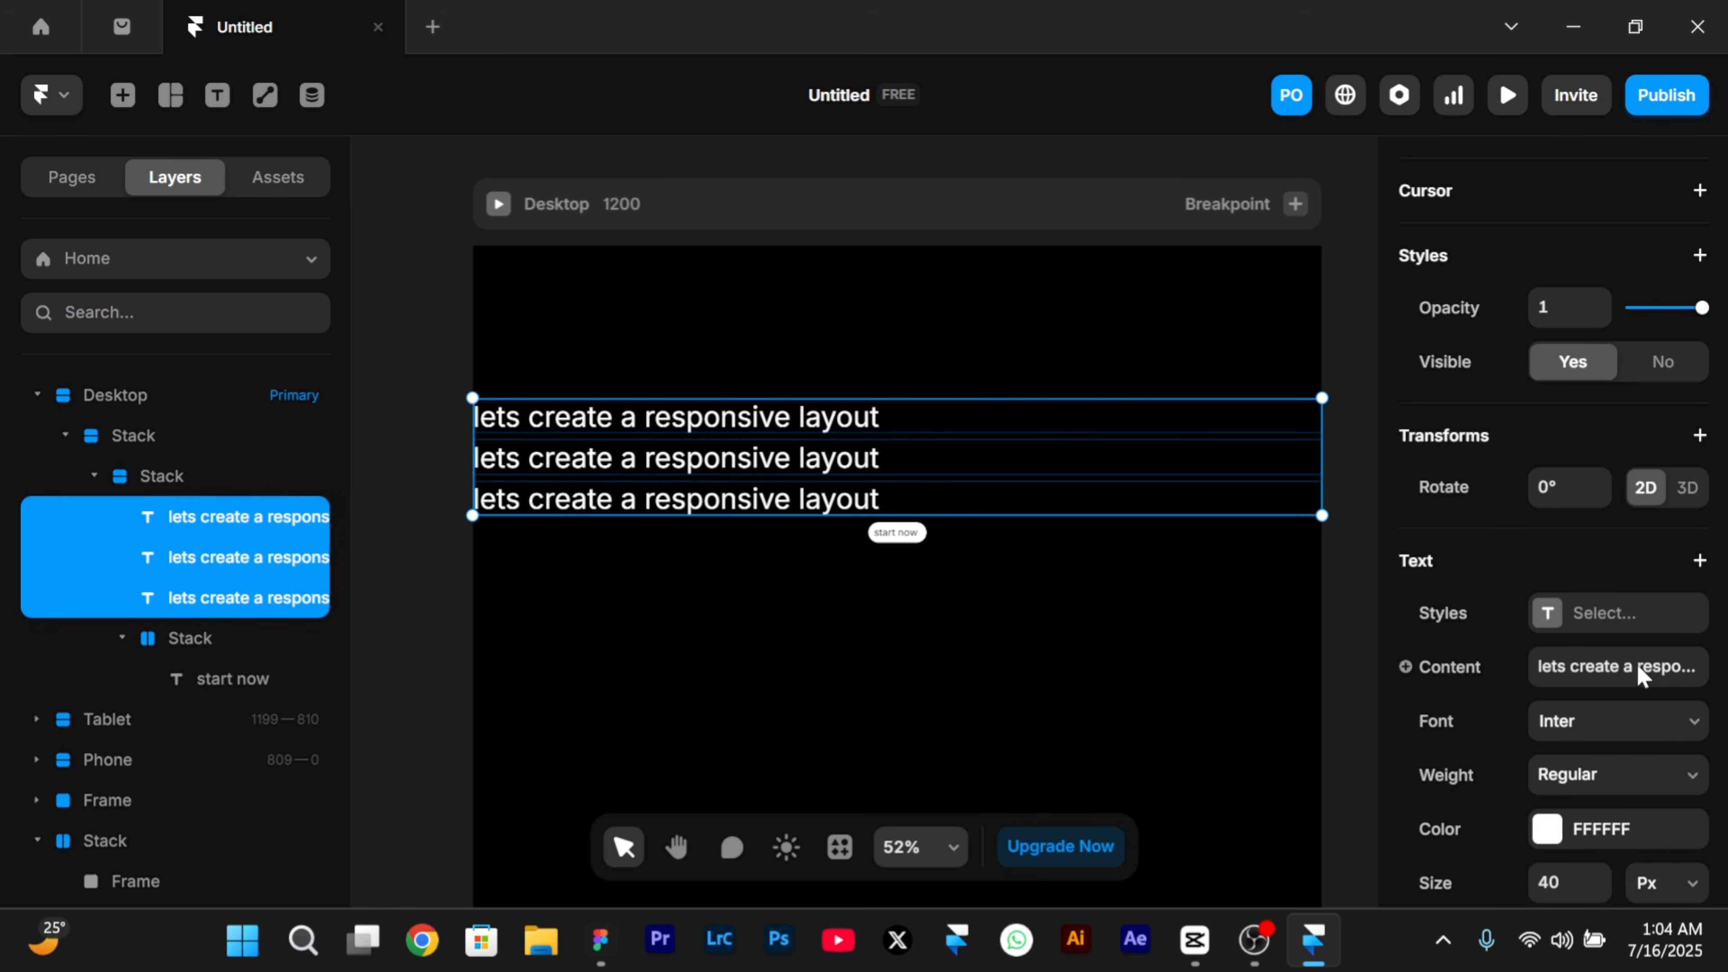
pyautogui.scroll(-3, 1640, 670)
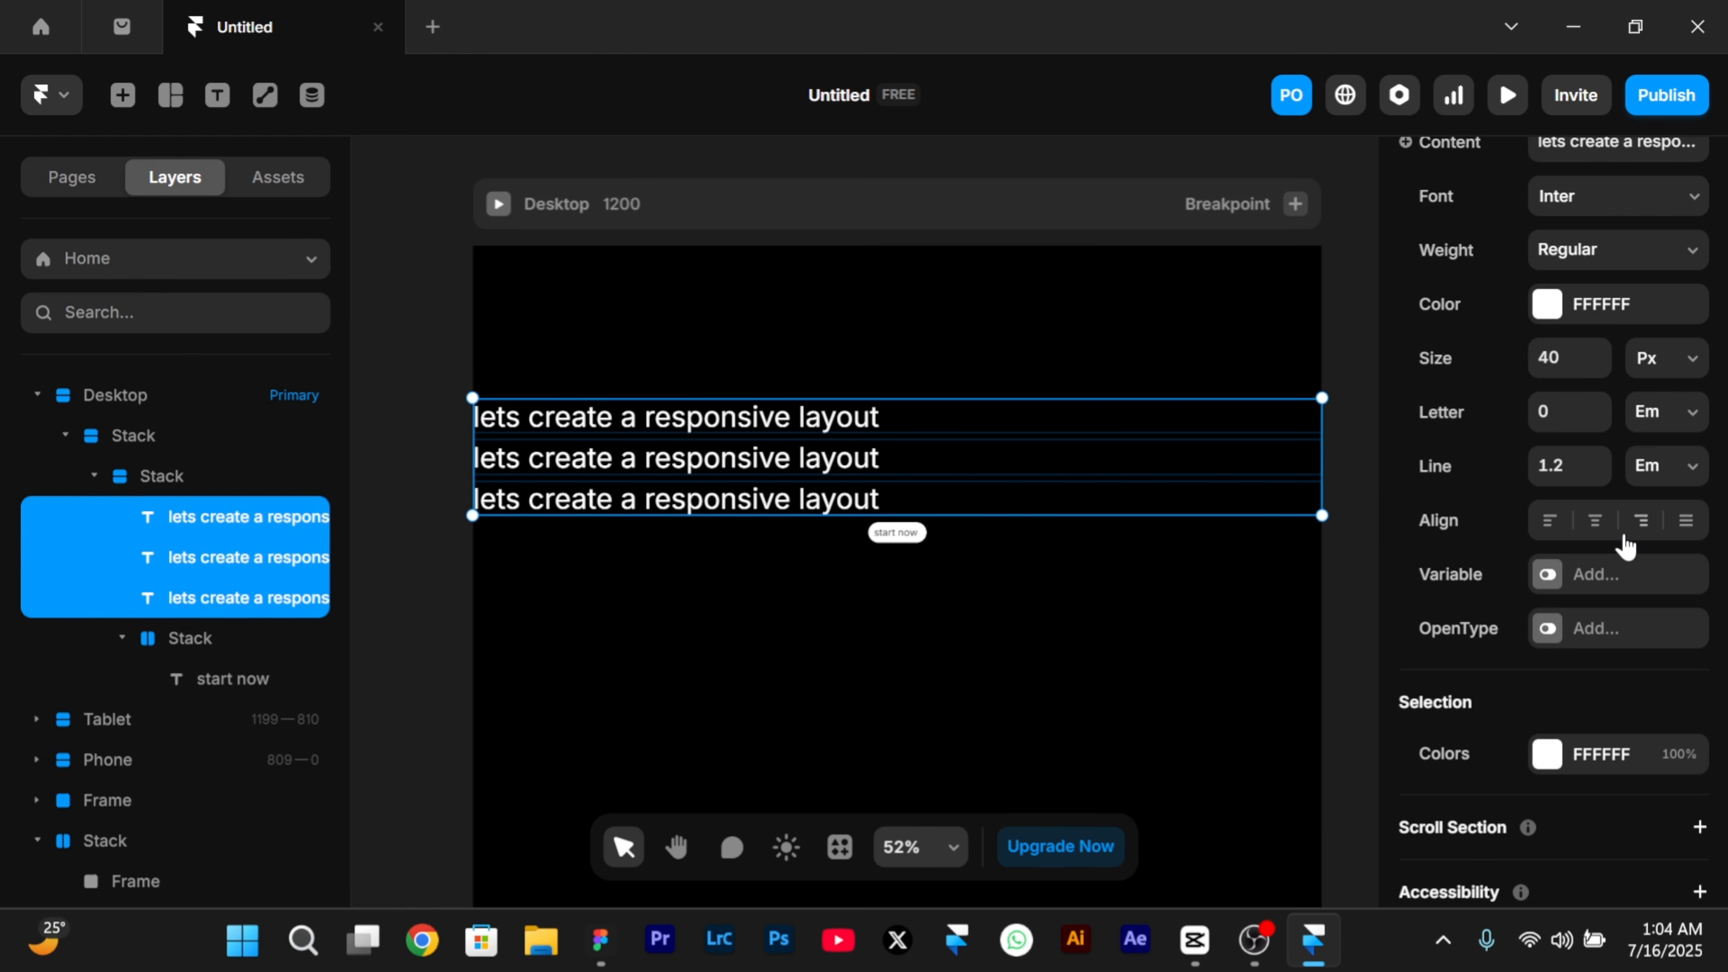
pyautogui.click(1595, 522)
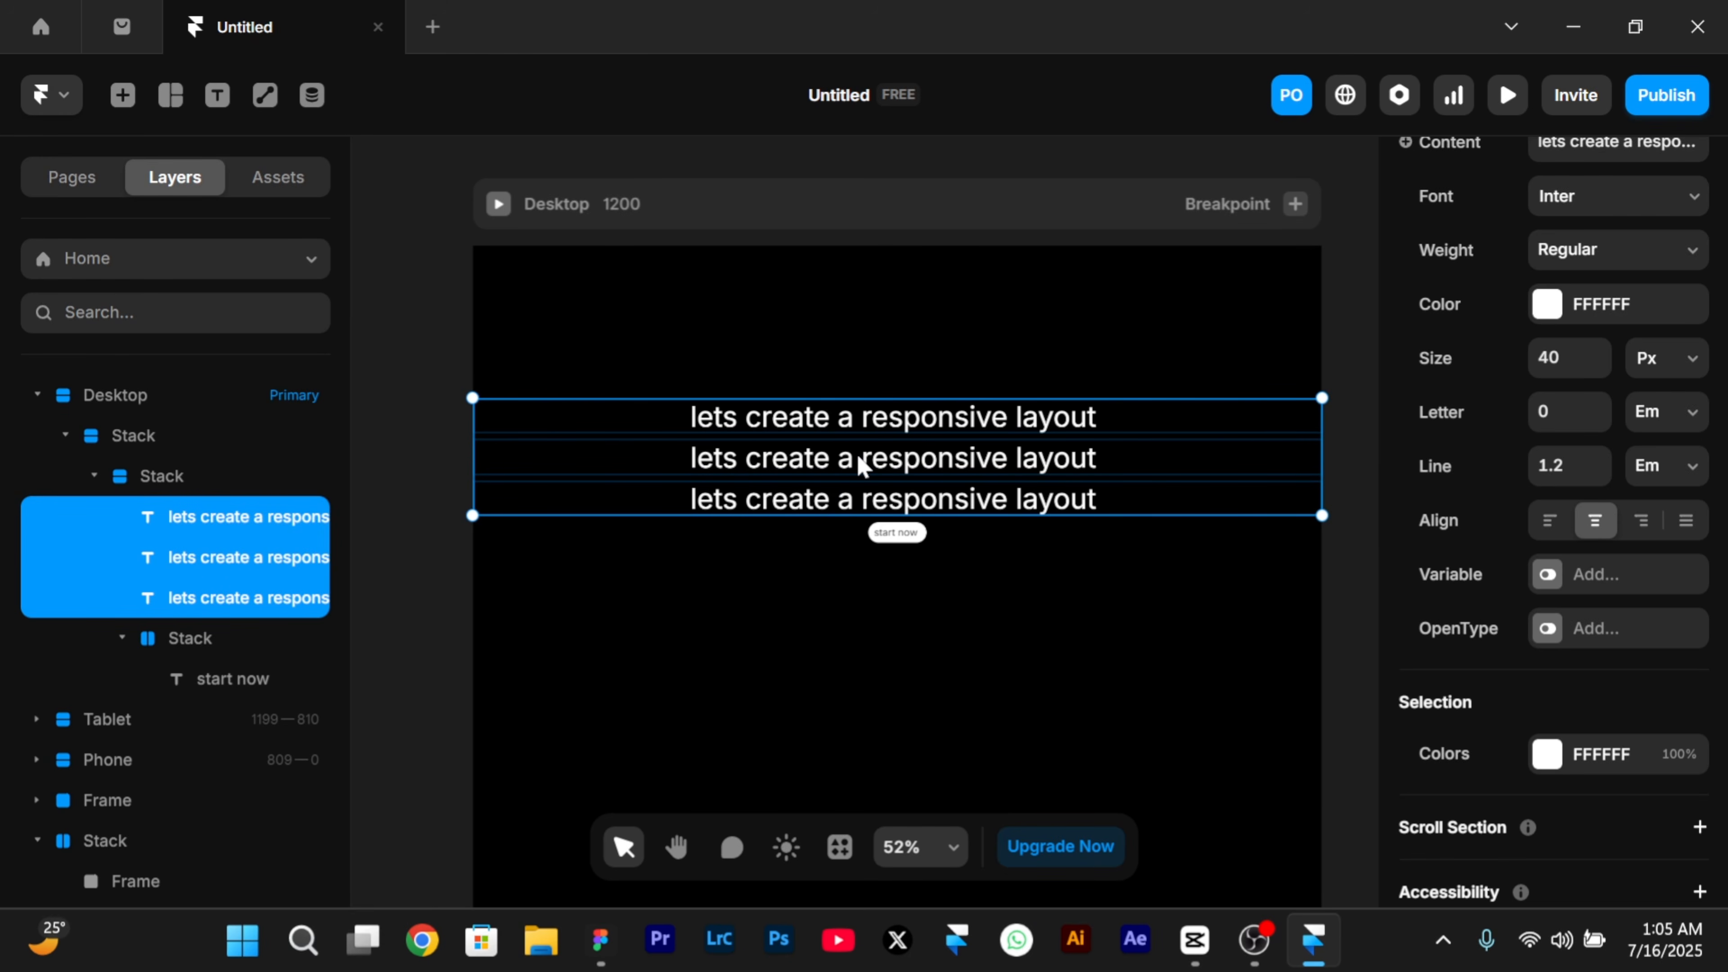
pyautogui.hotkey('ctrl', 'p')
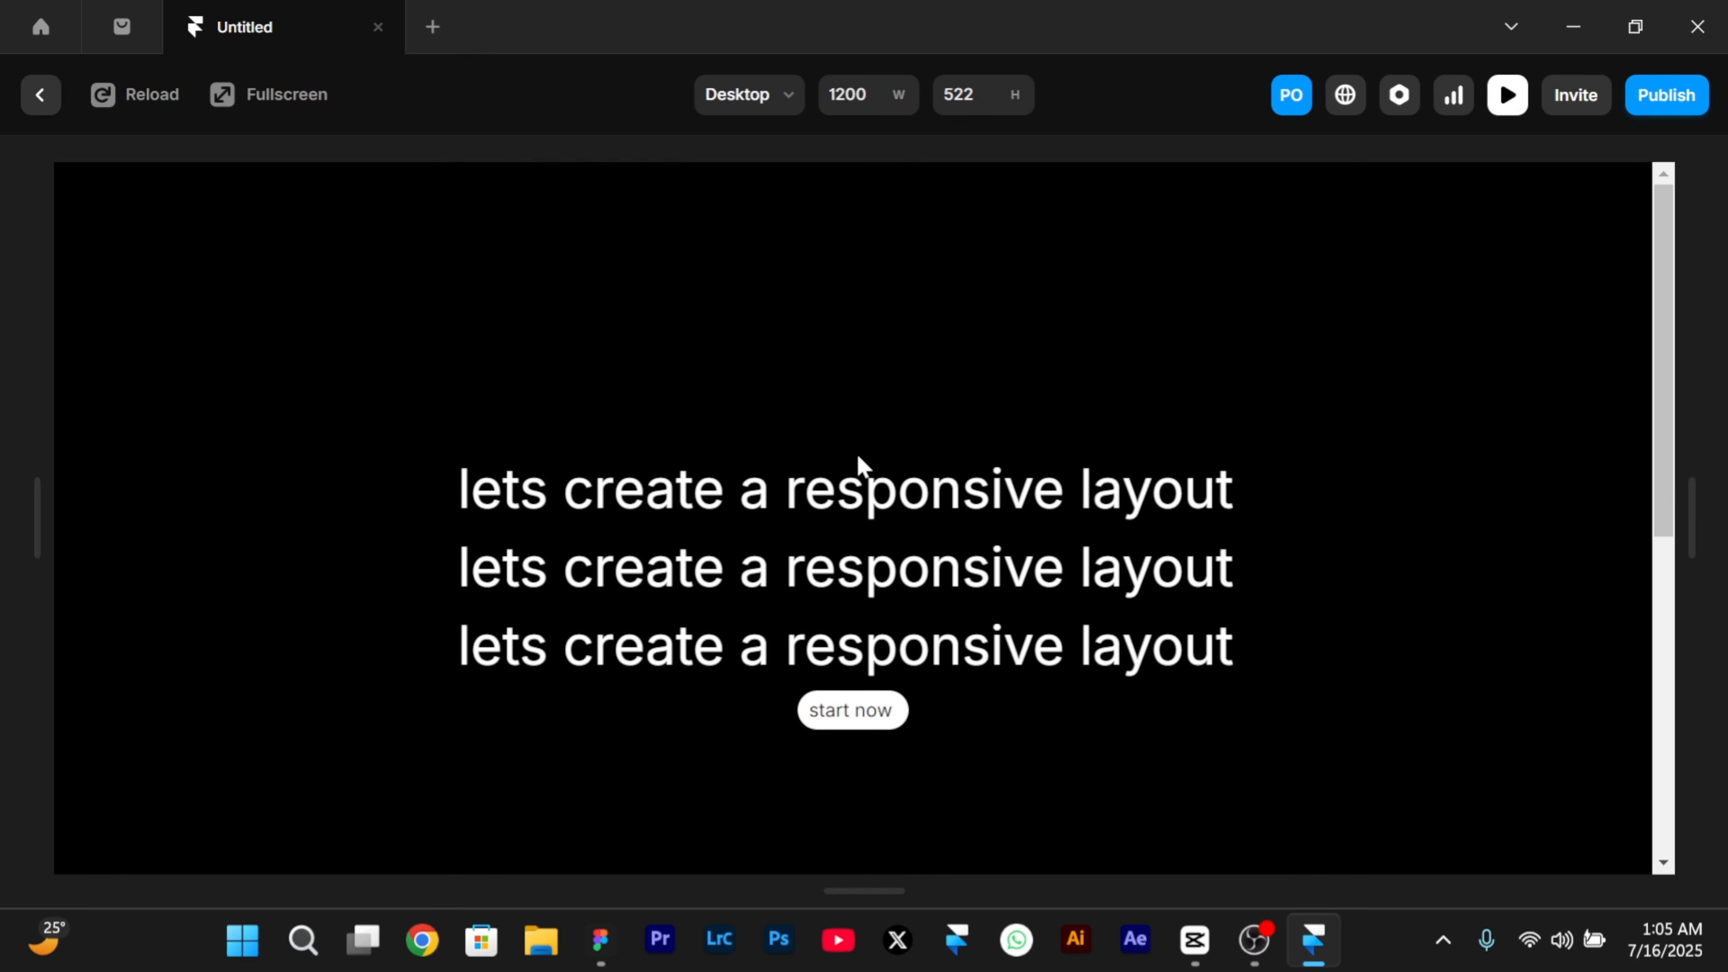
pyautogui.moveTo(1700, 501); pyautogui.dragTo(1712, 552)
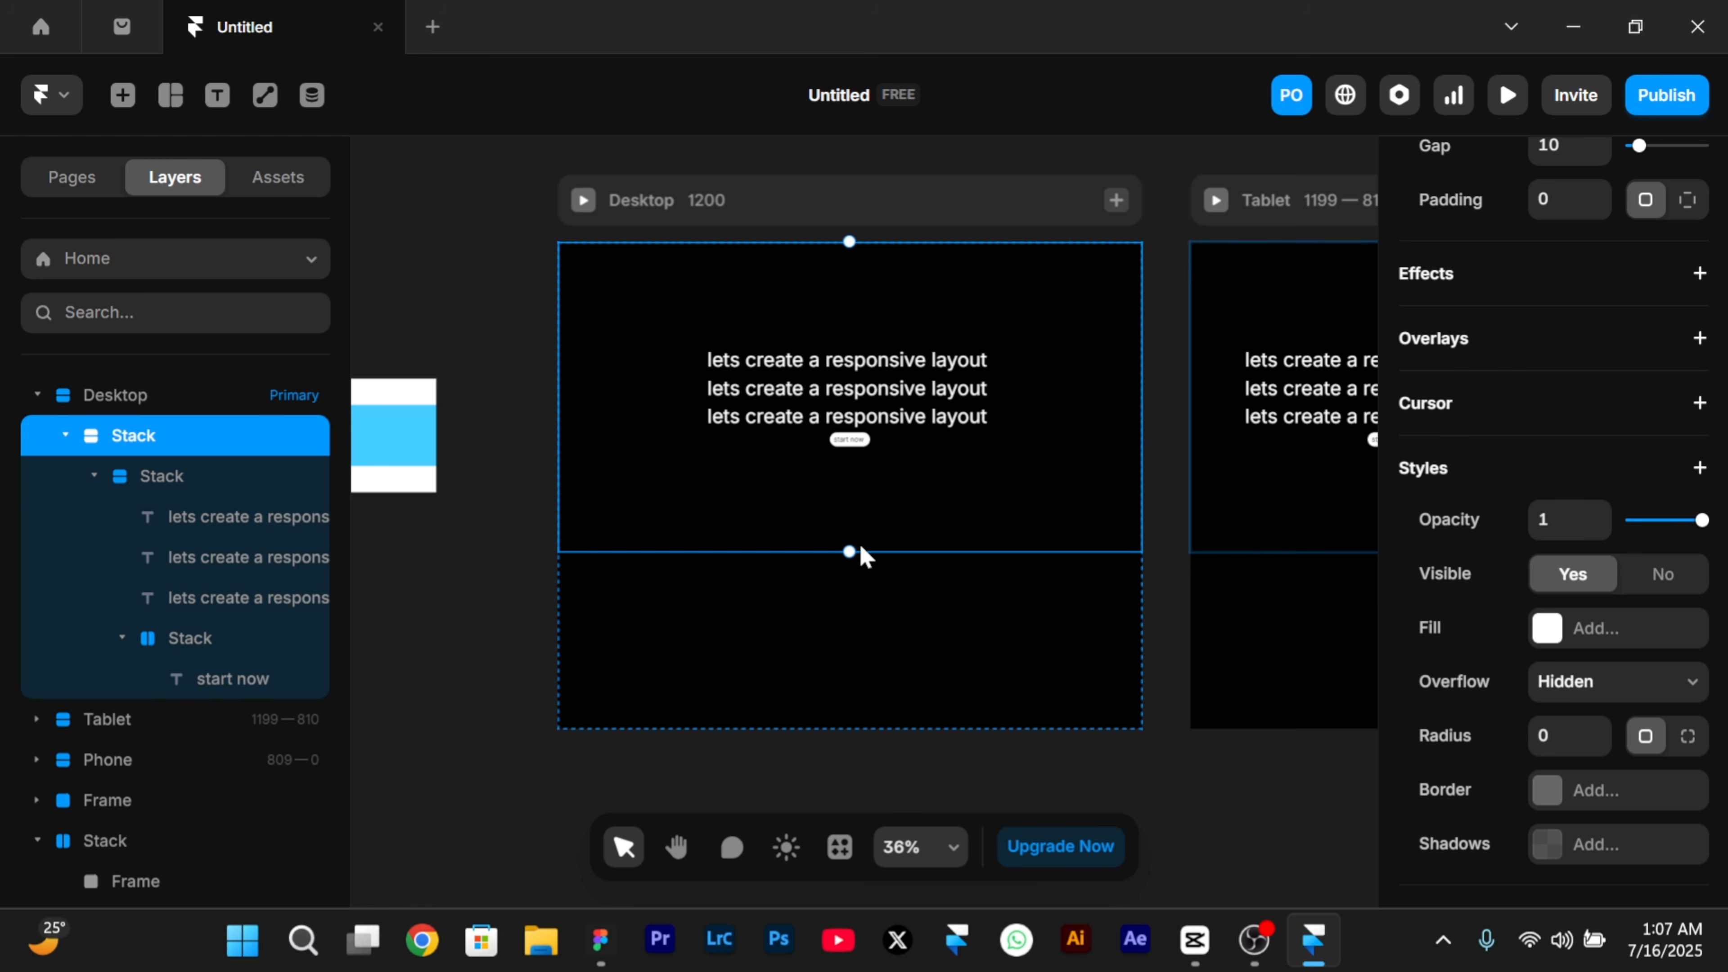
# - Draw a frame about 941 by 250 px below the hero section on Desktop and set its width to Fill
pyautogui.press('f')
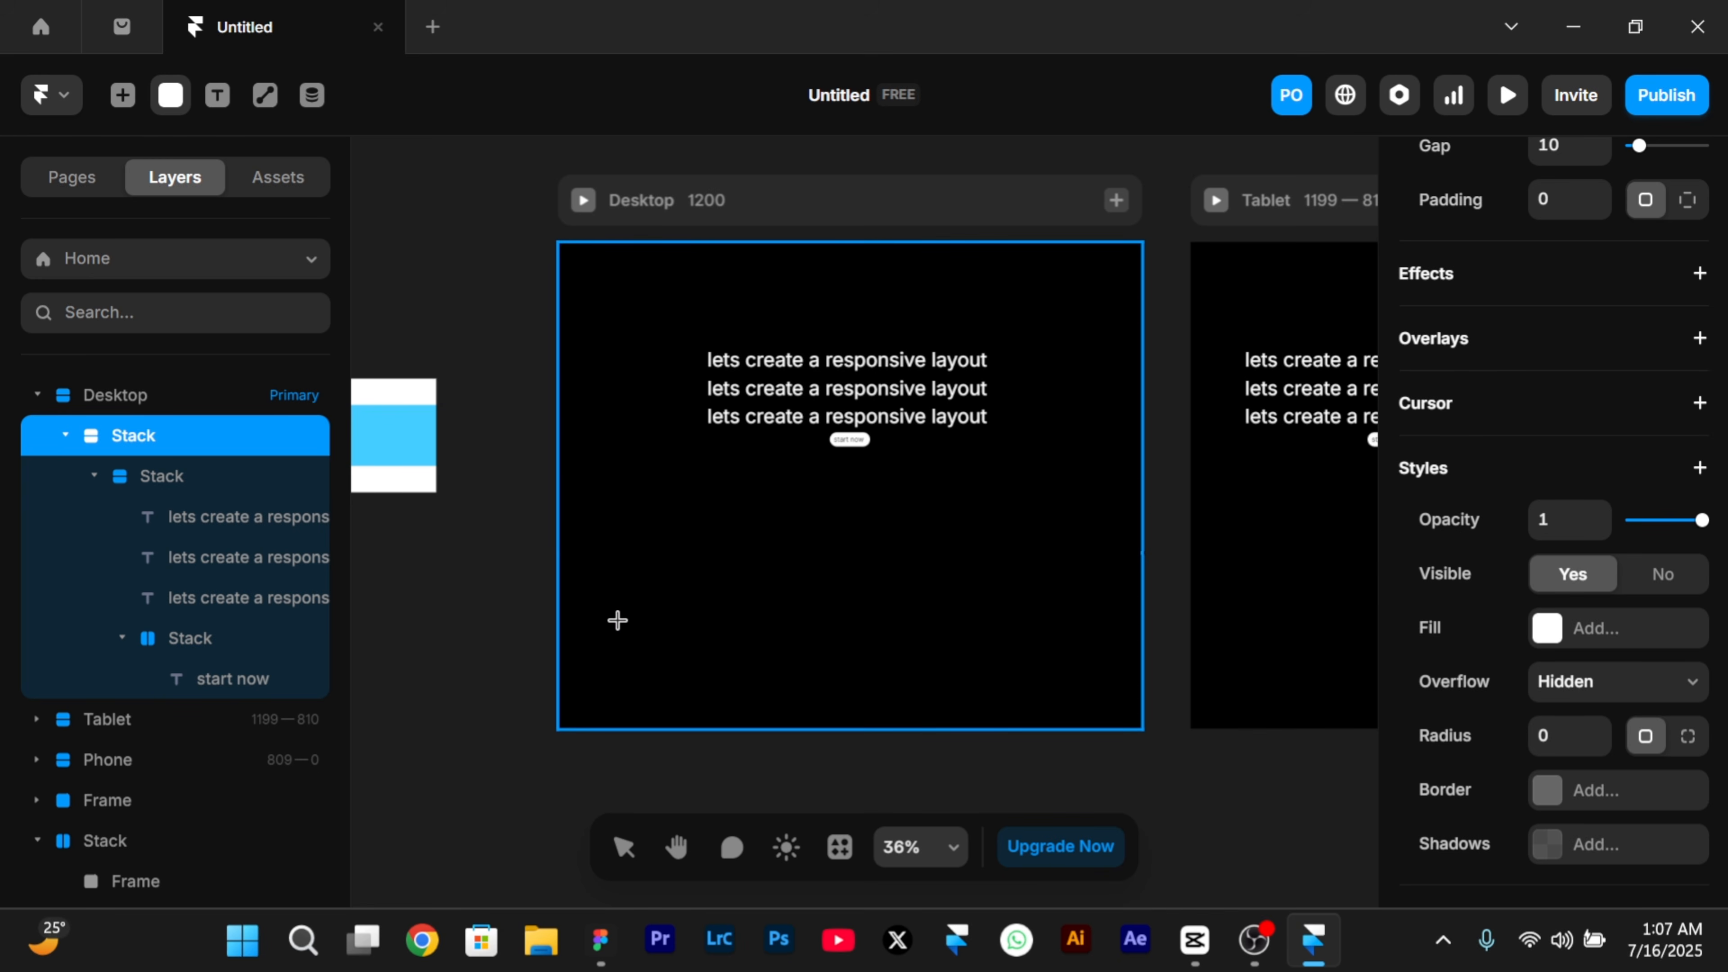
pyautogui.moveTo(609, 575); pyautogui.dragTo(1067, 694)
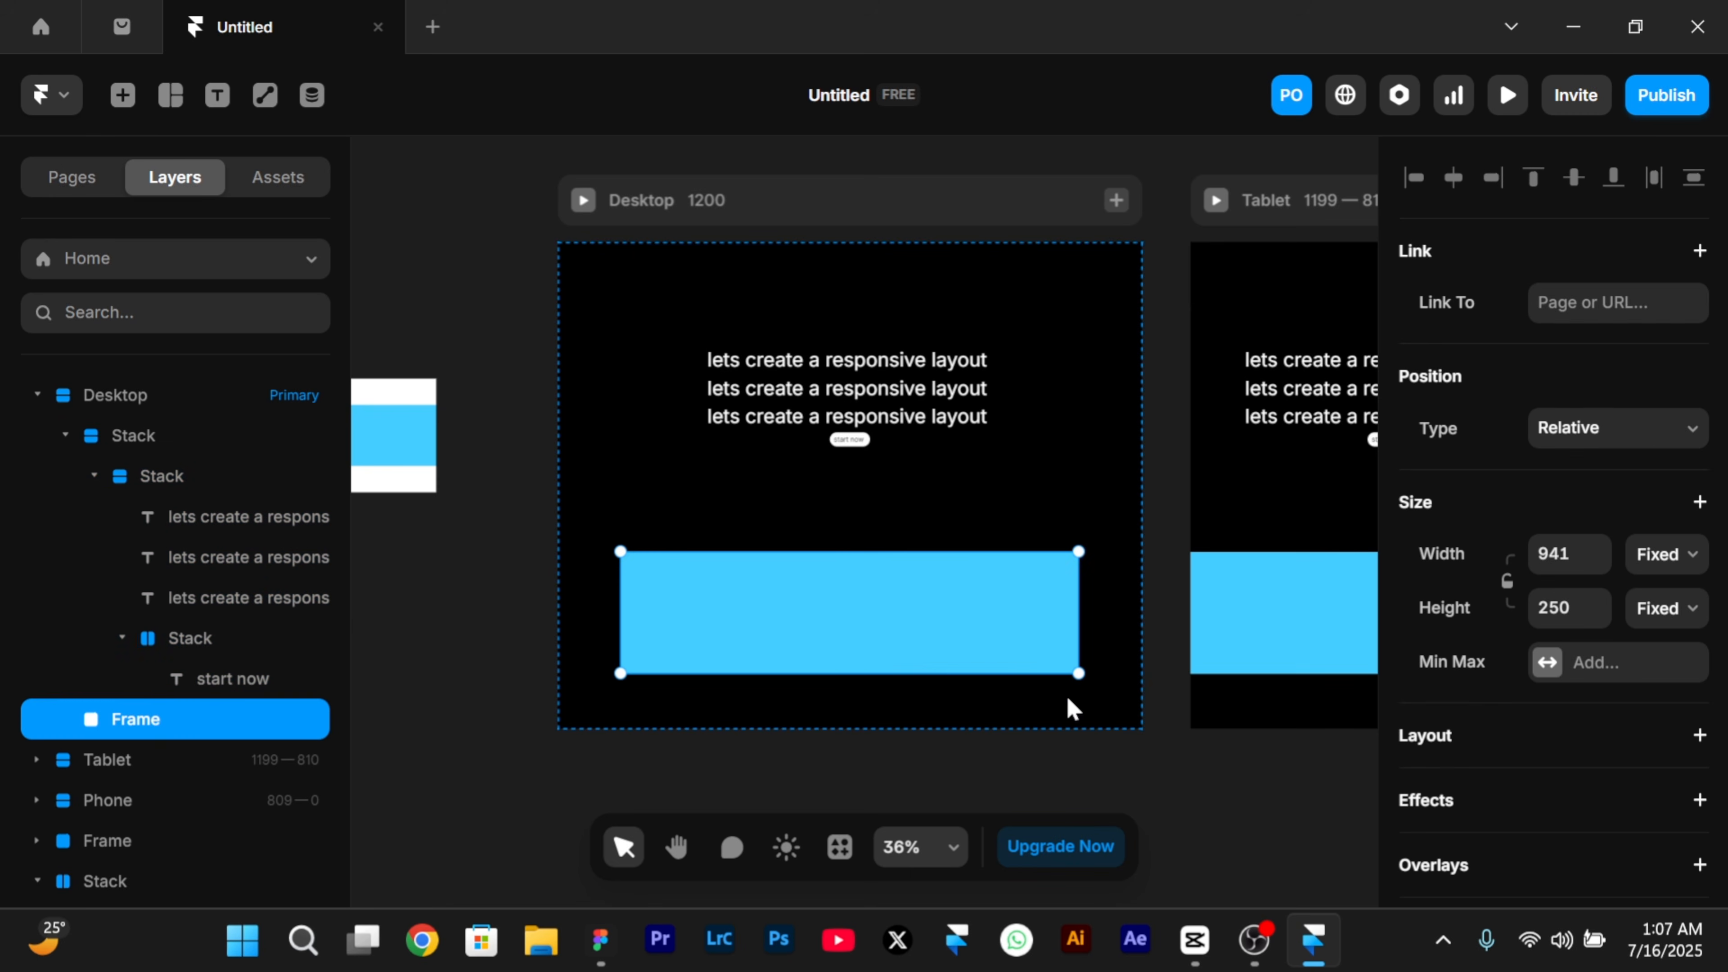
pyautogui.click(1666, 555)
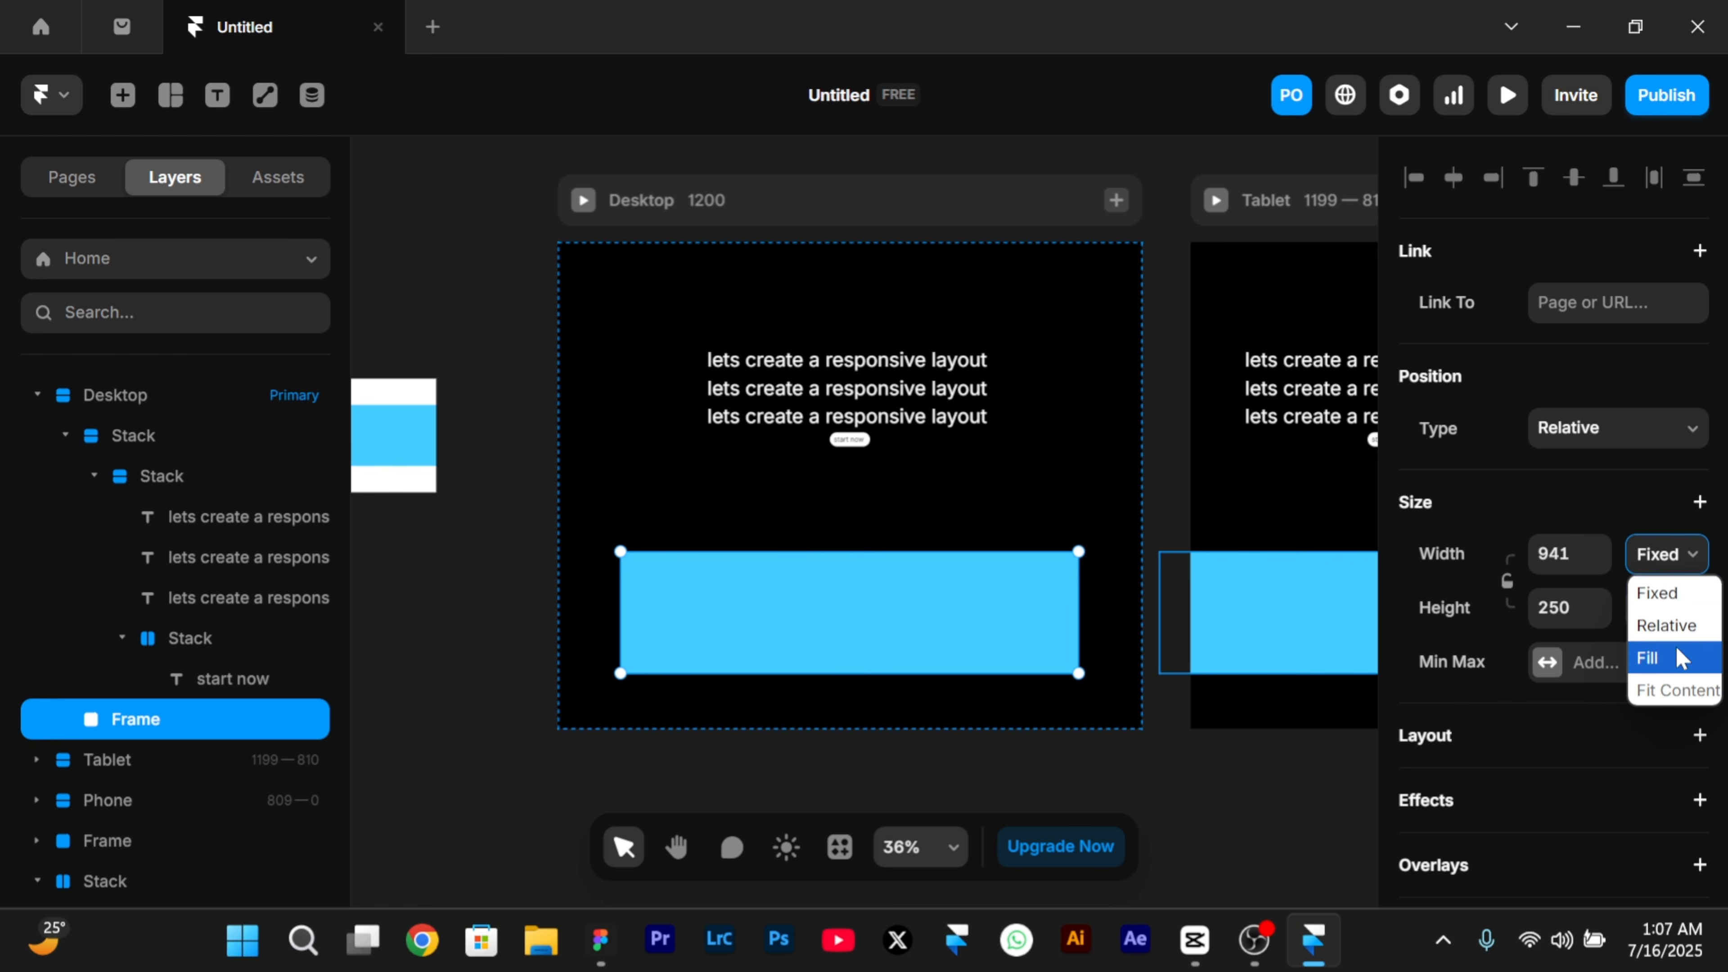
pyautogui.click(1684, 658)
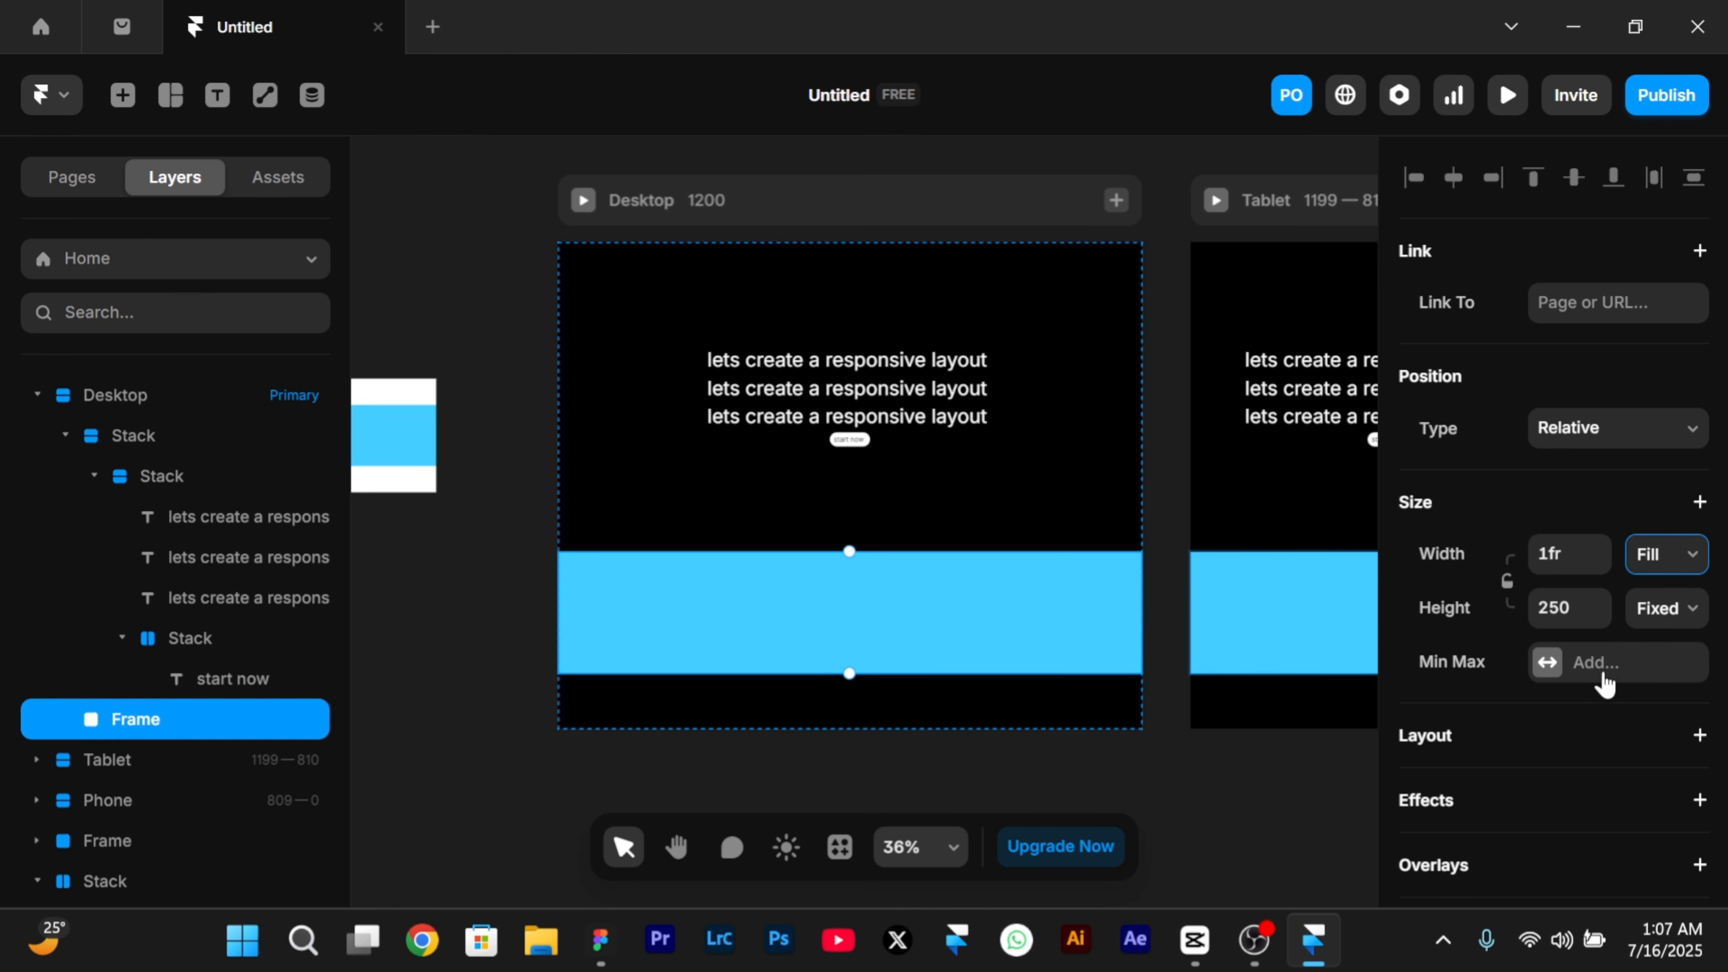
# - Add a stack layout to the blue frame below the hero section and stretch its height to about 859 px
pyautogui.scroll(-1, 1543, 752)
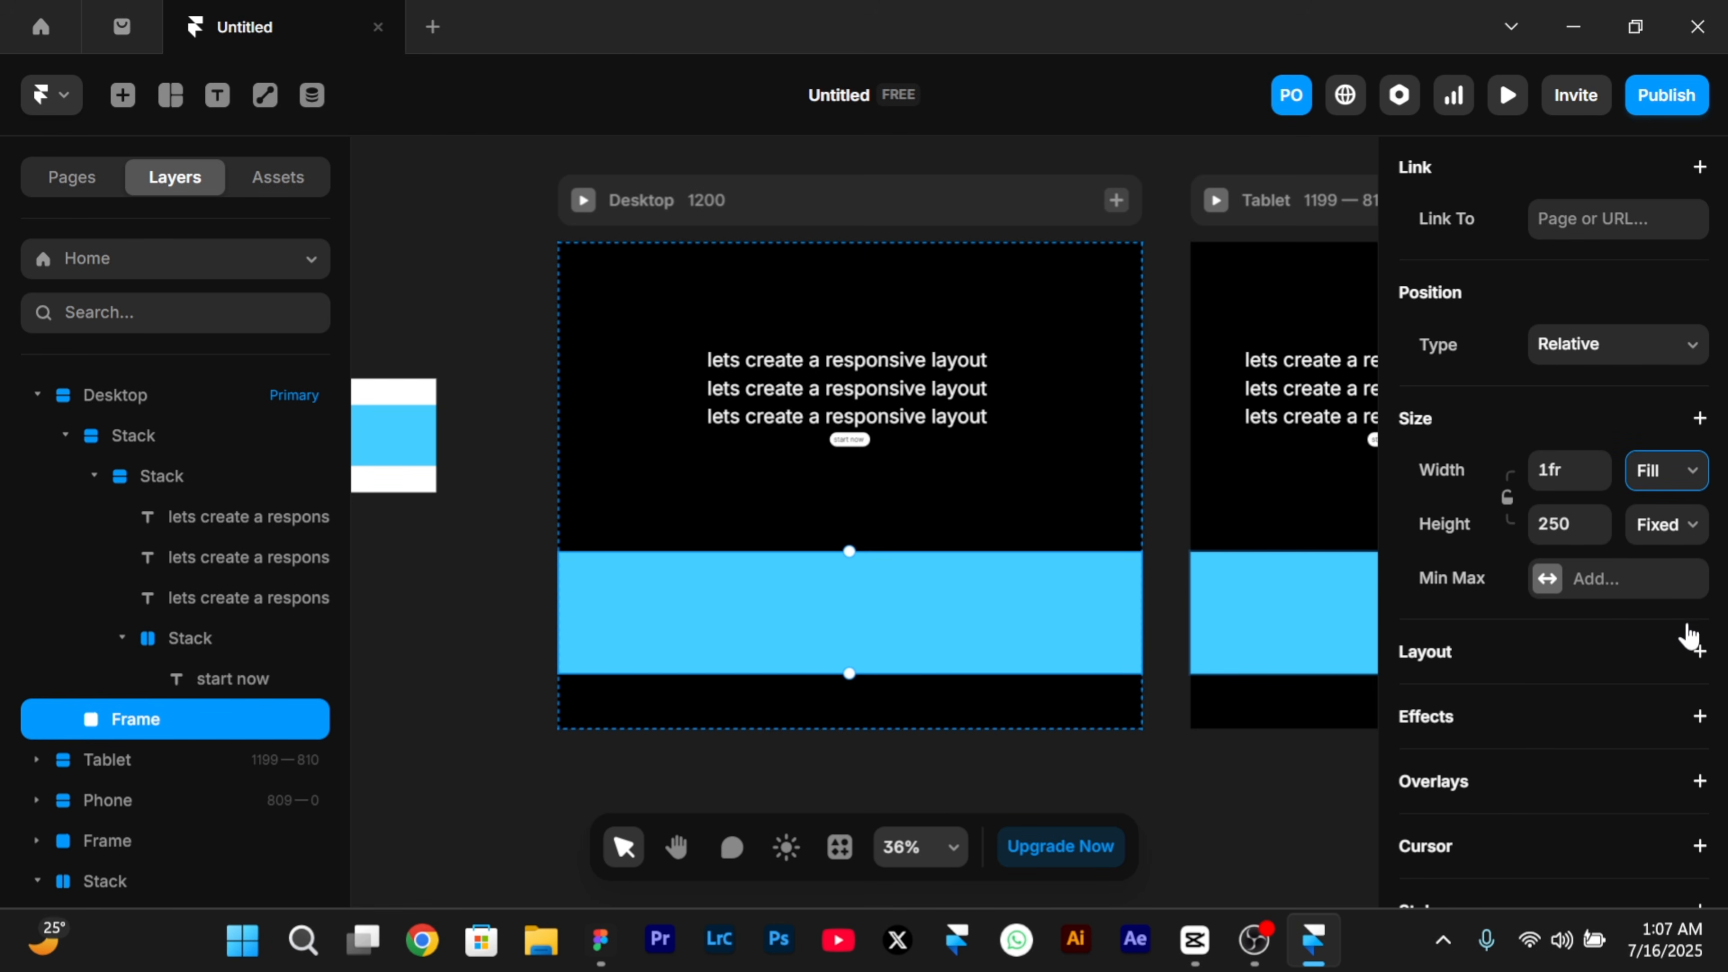
pyautogui.click(1699, 652)
pyautogui.scroll(-3, 1491, 667)
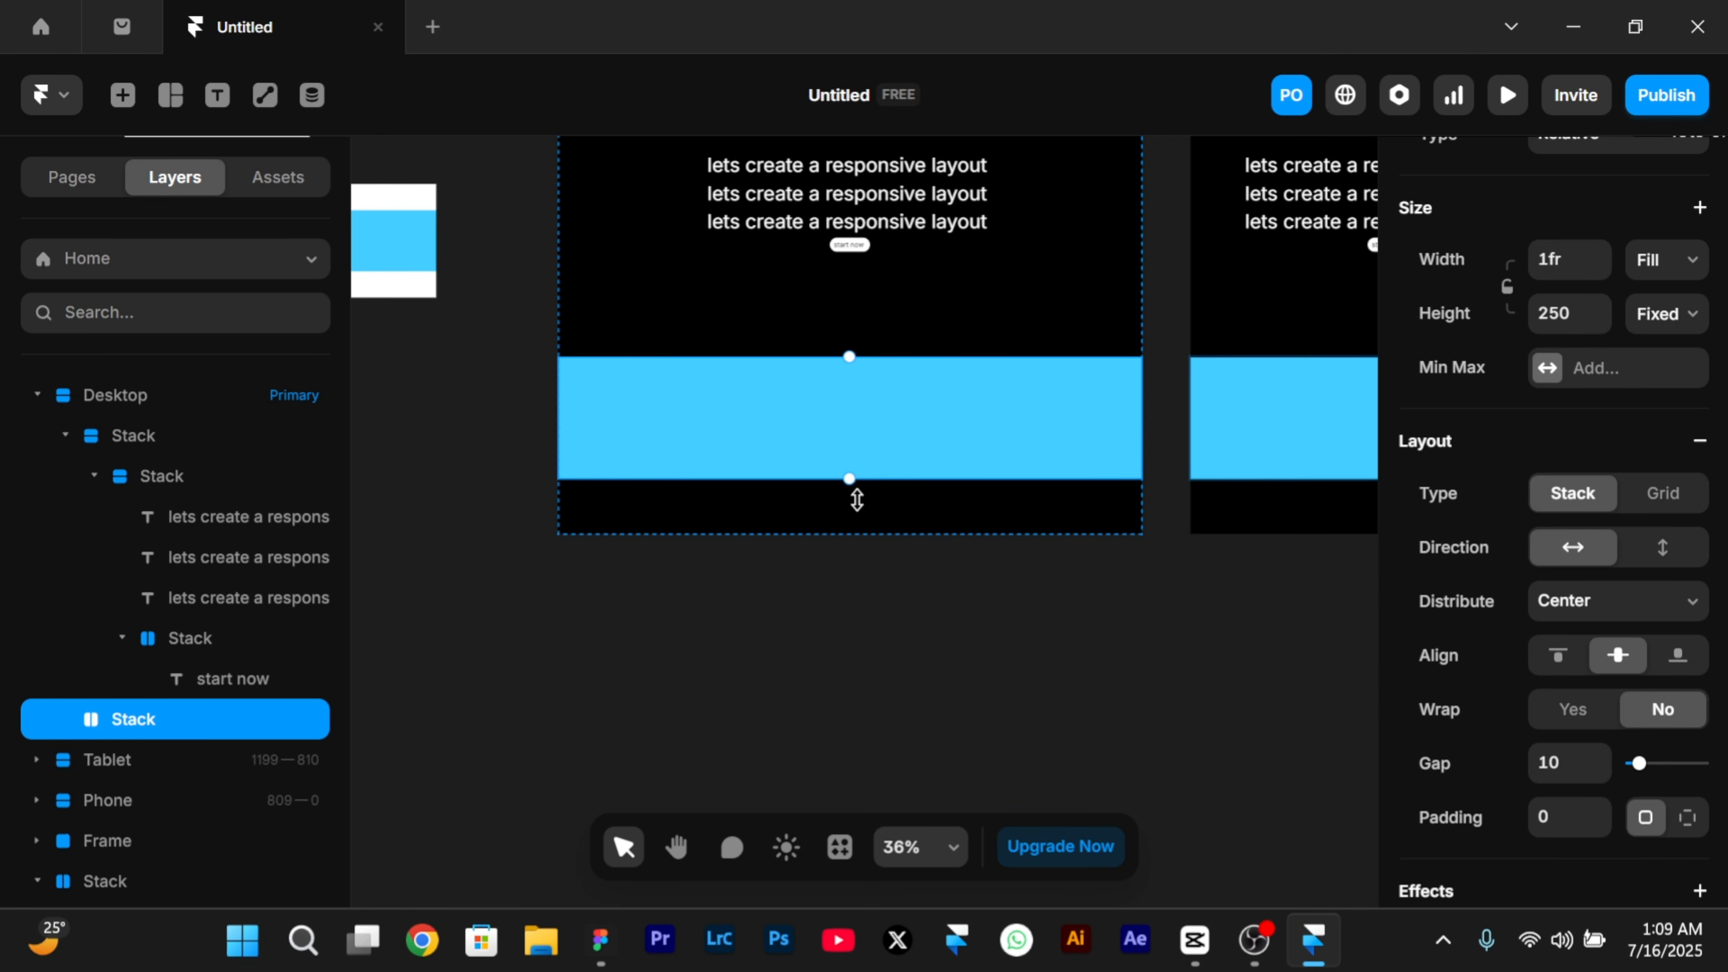
pyautogui.moveTo(854, 482); pyautogui.dragTo(896, 776)
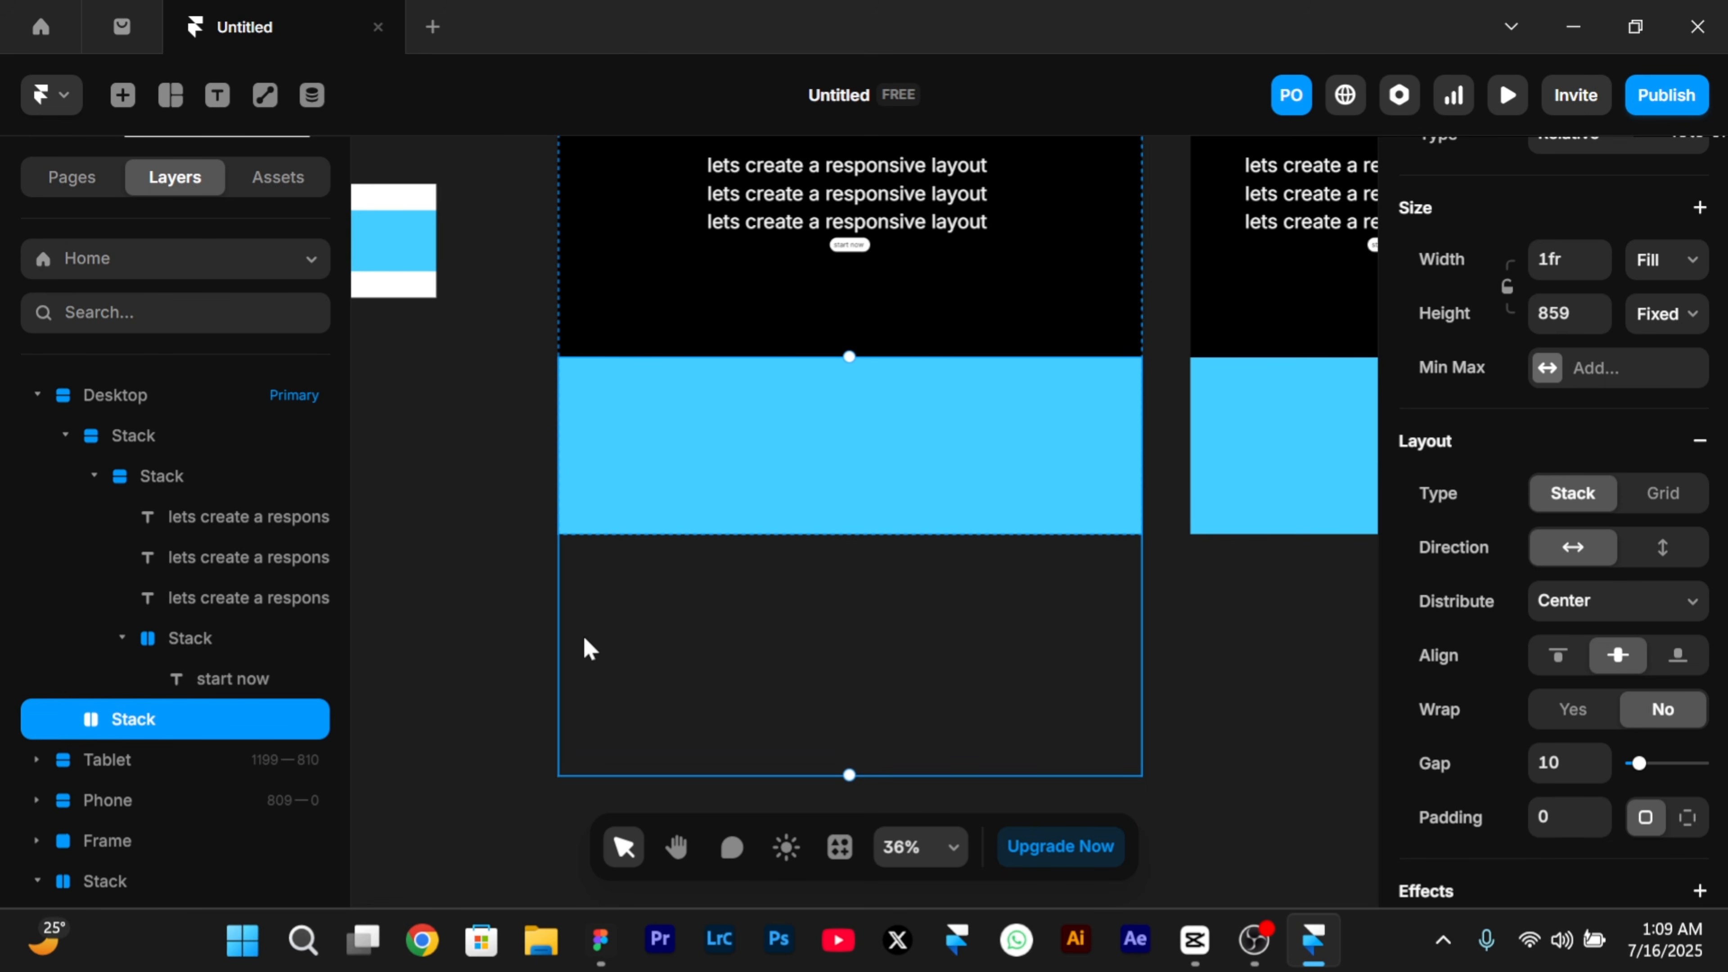
pyautogui.scroll(-2, 589, 649)
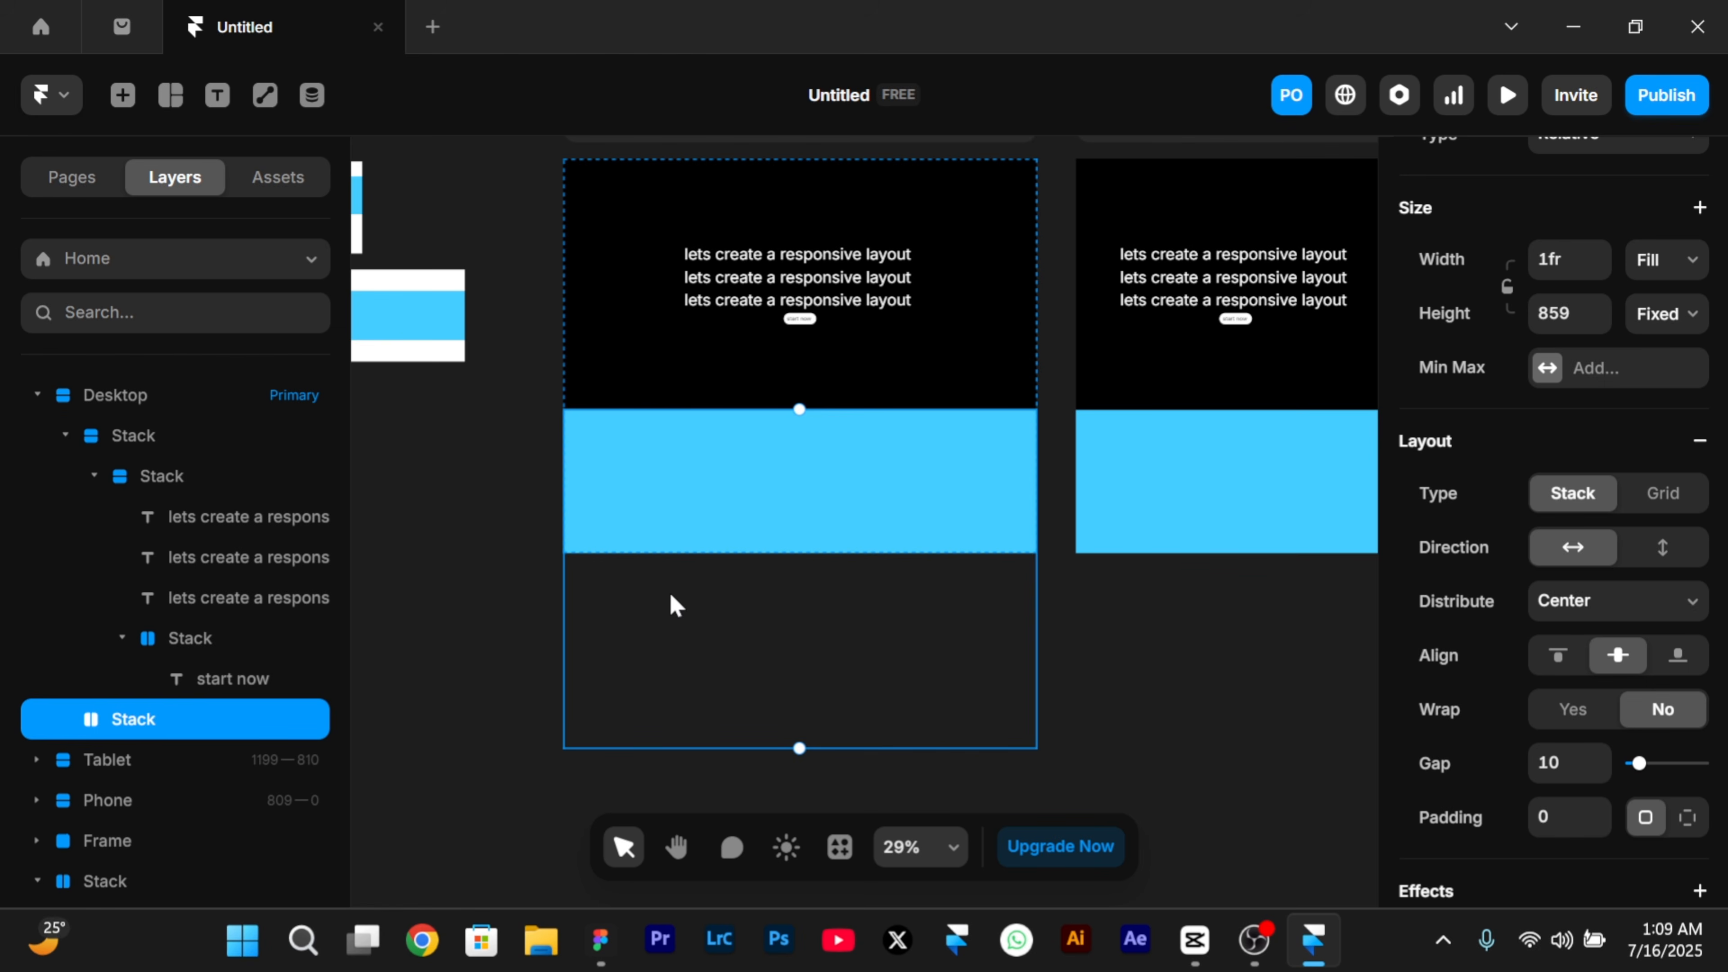
pyautogui.scroll(1, 669, 590)
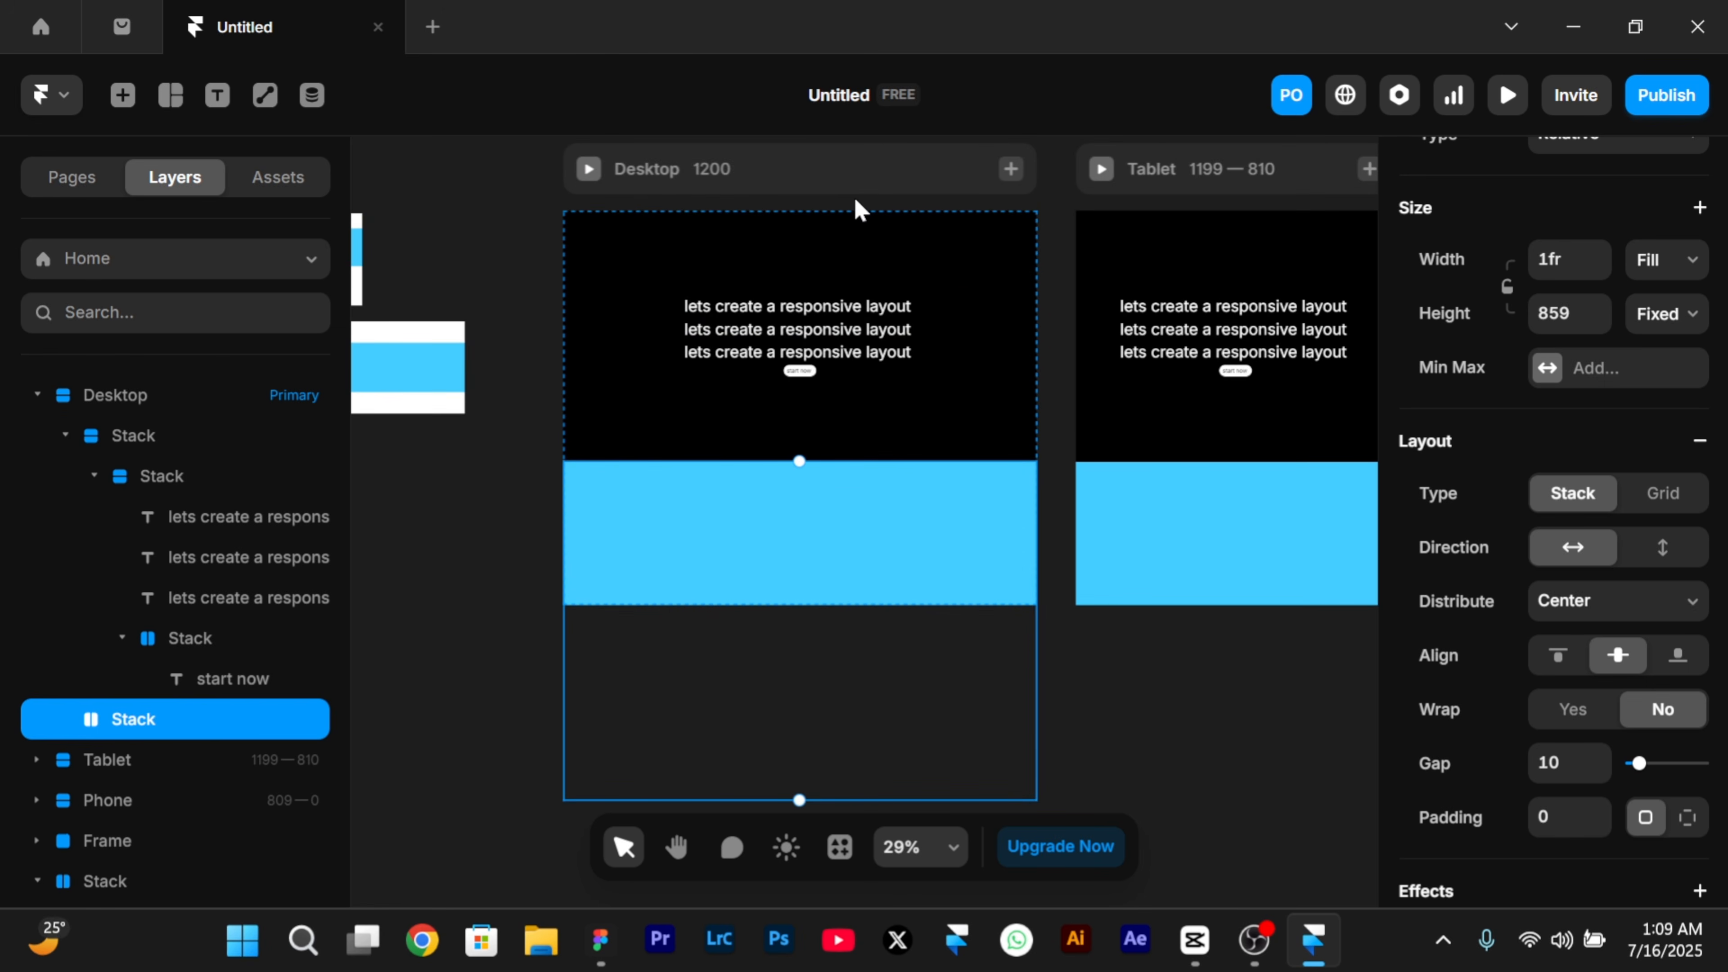
# - Set the height of the Desktop breakpoint to Fit Content
pyautogui.click(816, 174)
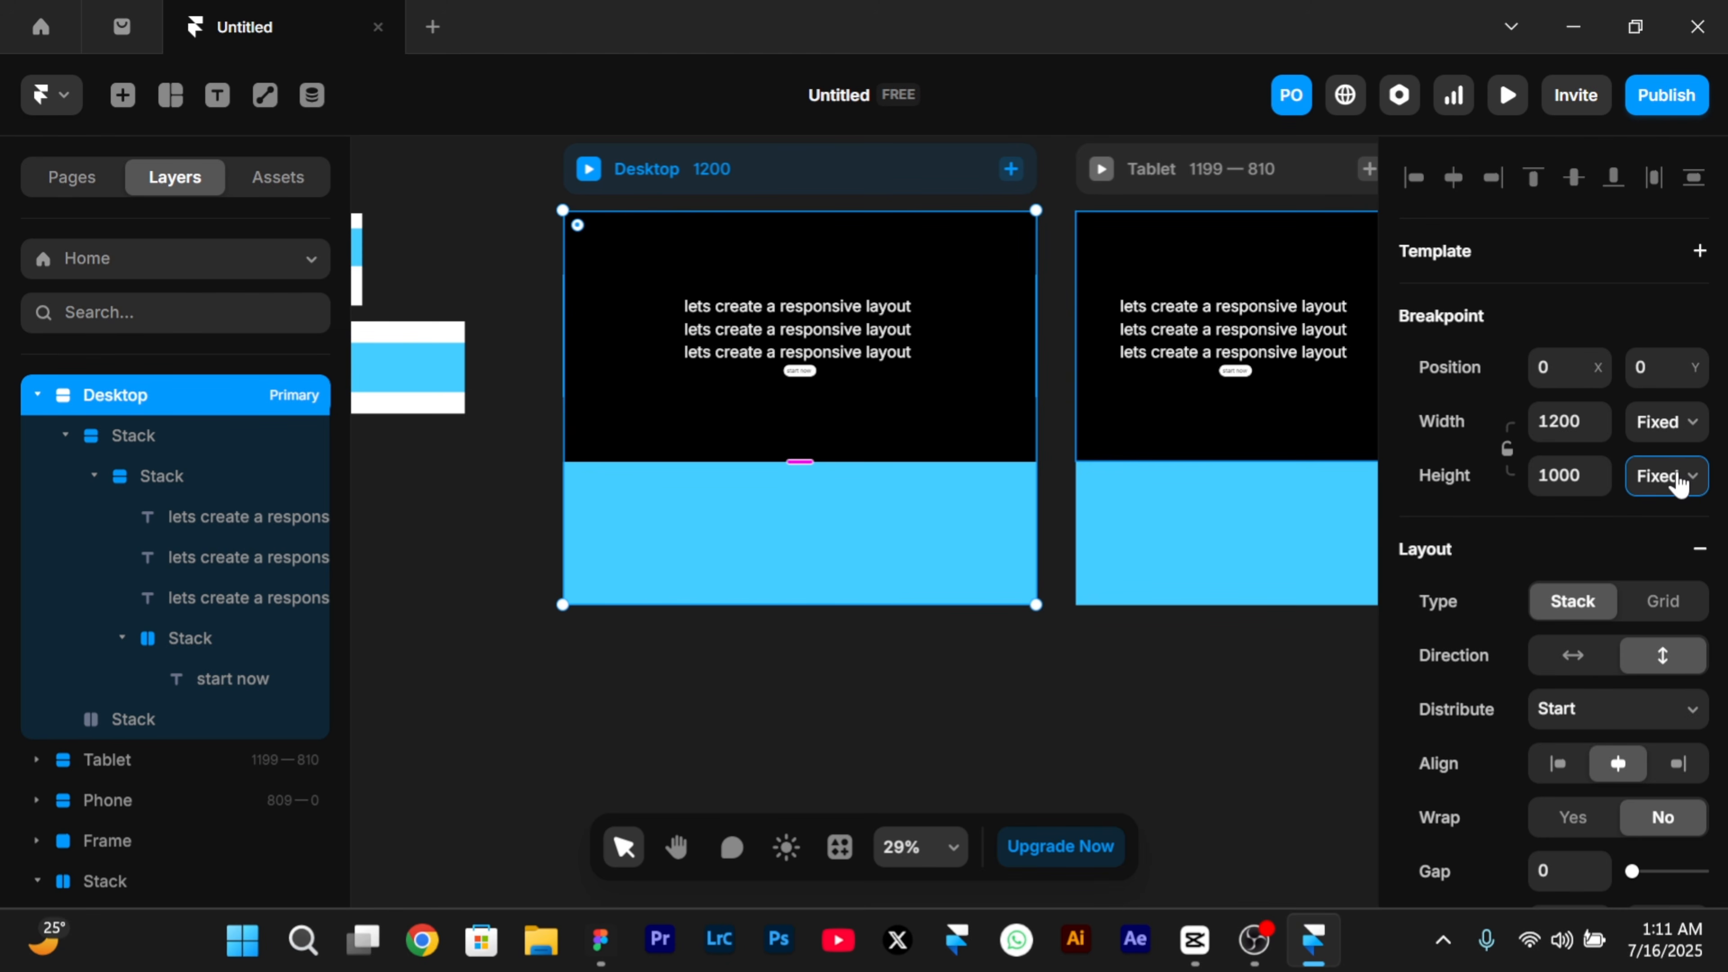
pyautogui.click(1678, 484)
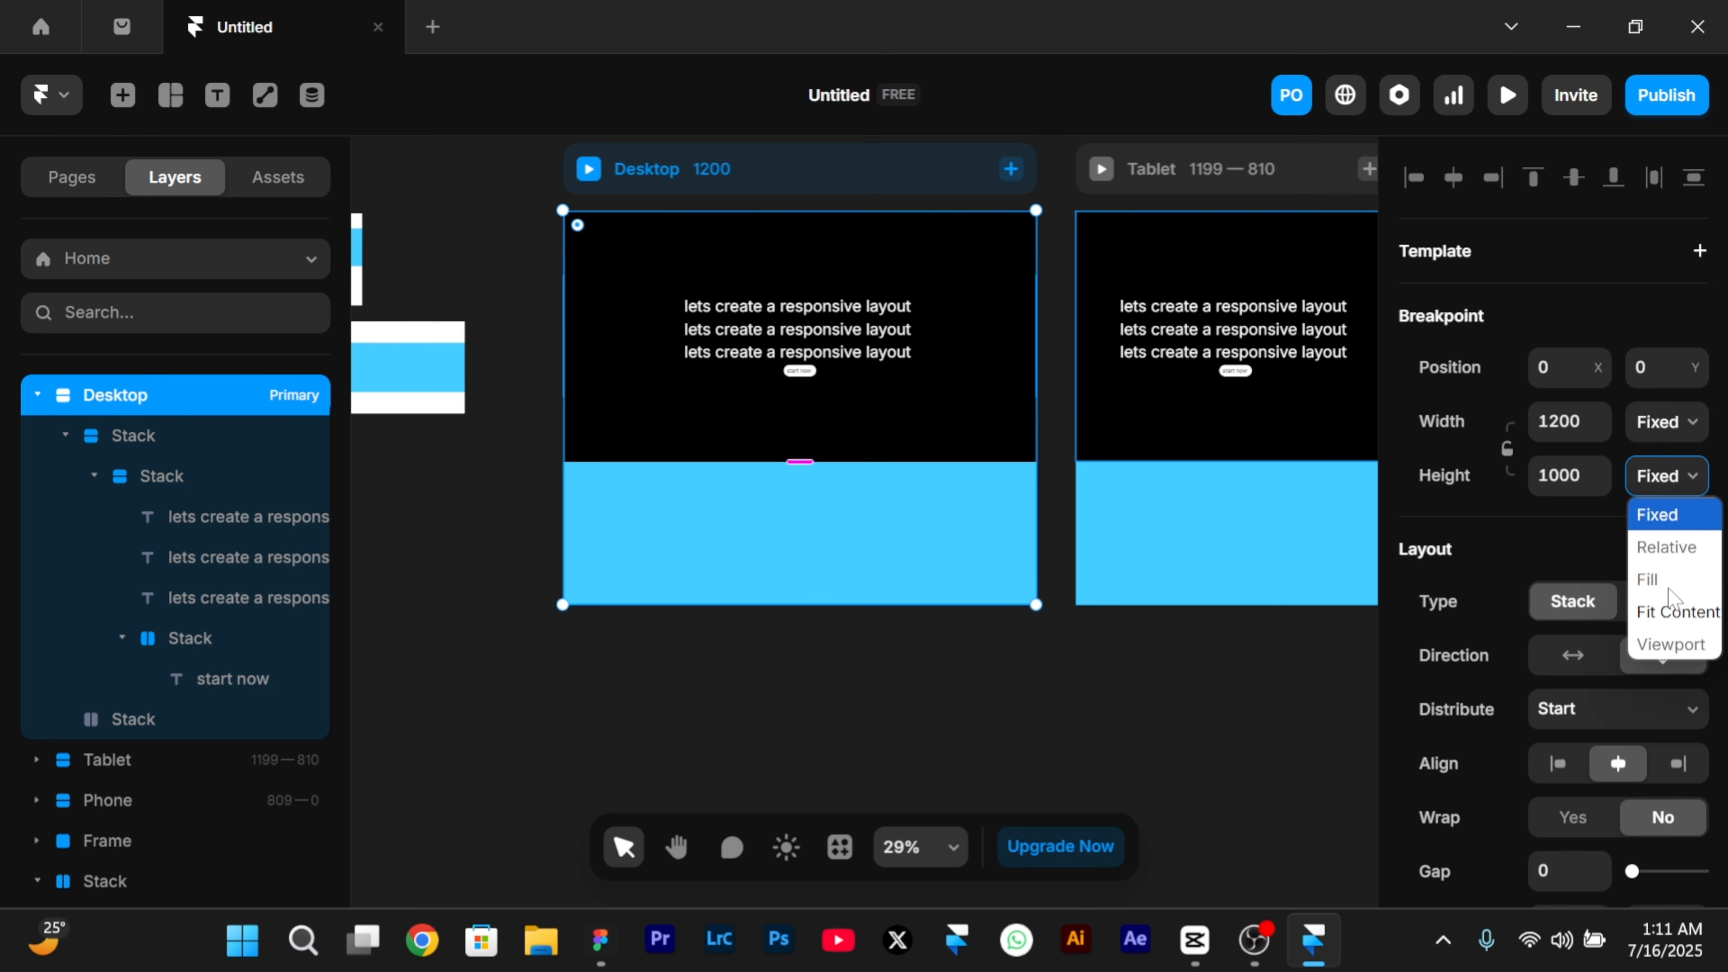
pyautogui.click(1667, 613)
pyautogui.scroll(-2, 478, 514)
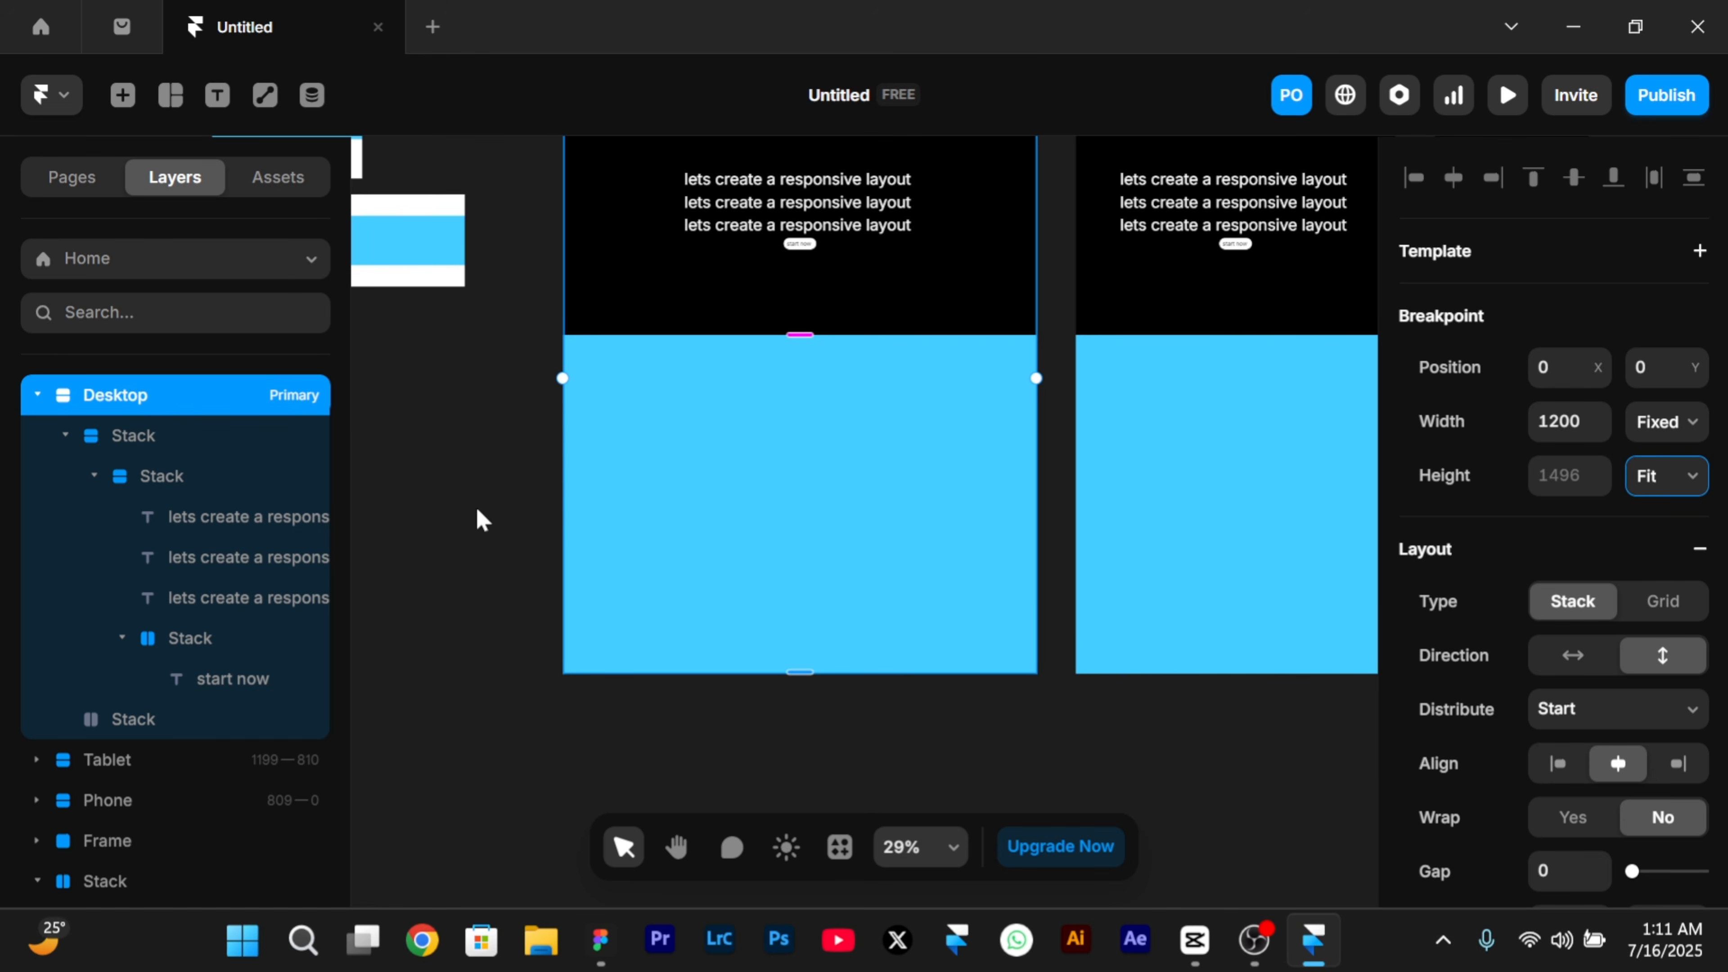
# - Remove the blue fill from the lower stack on Desktop and draw a frame about 401 by 312 px inside it
pyautogui.click(782, 544)
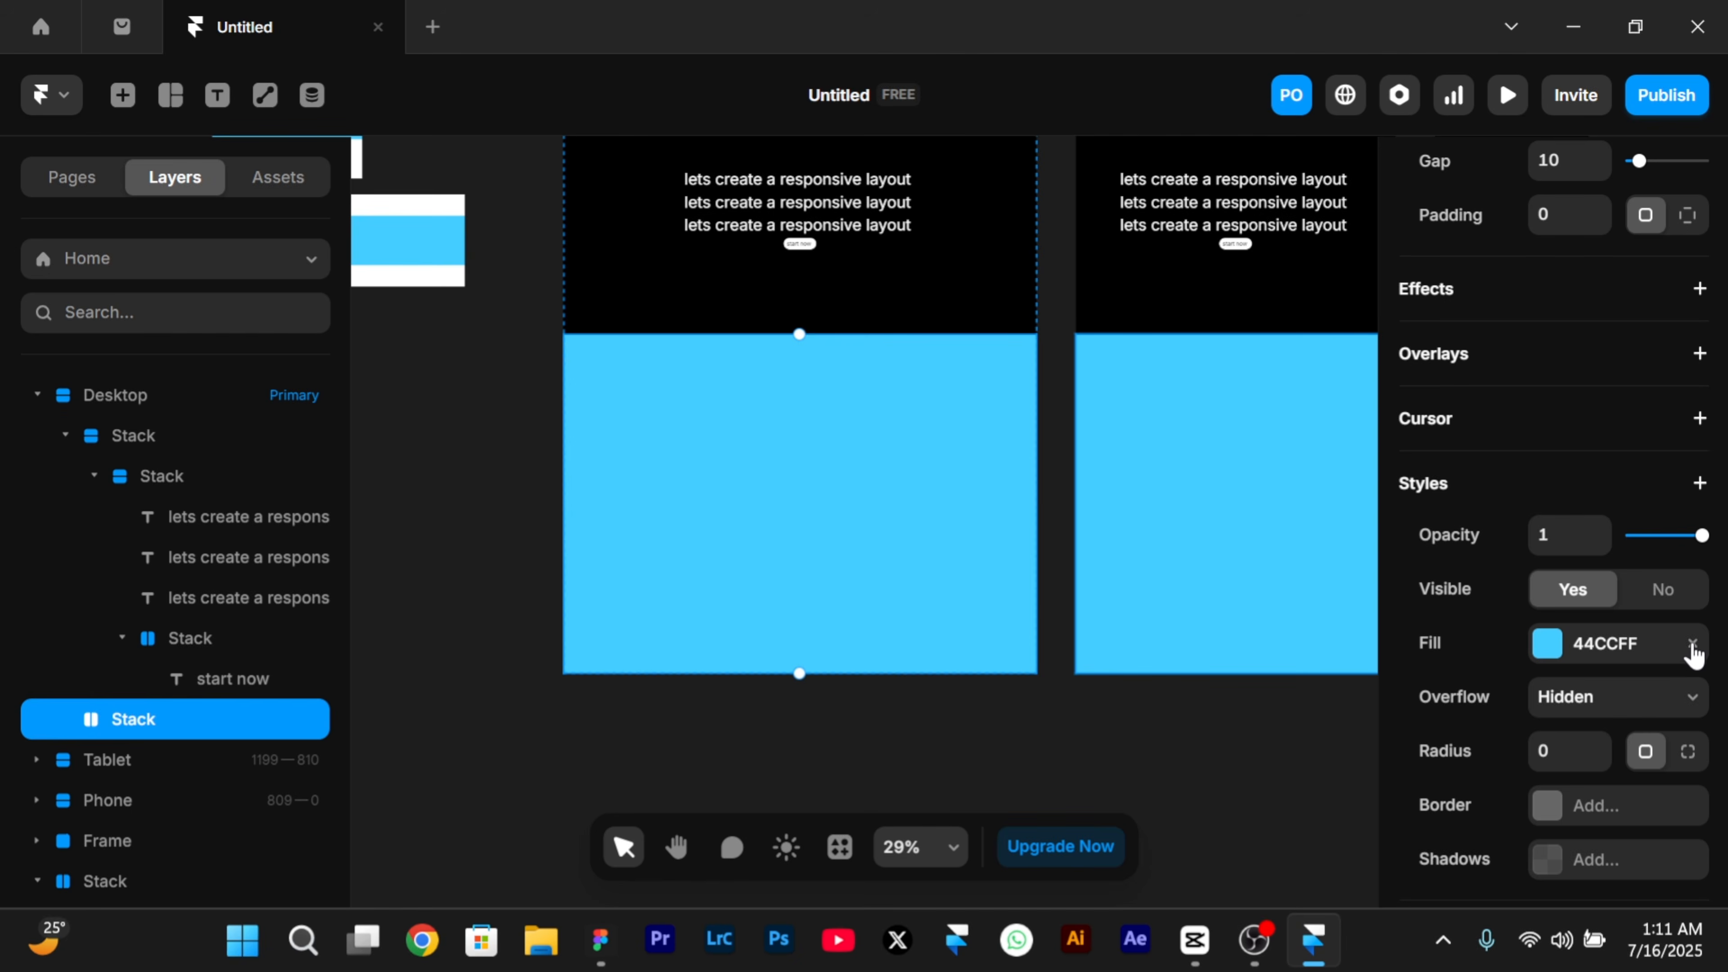
pyautogui.click(1692, 646)
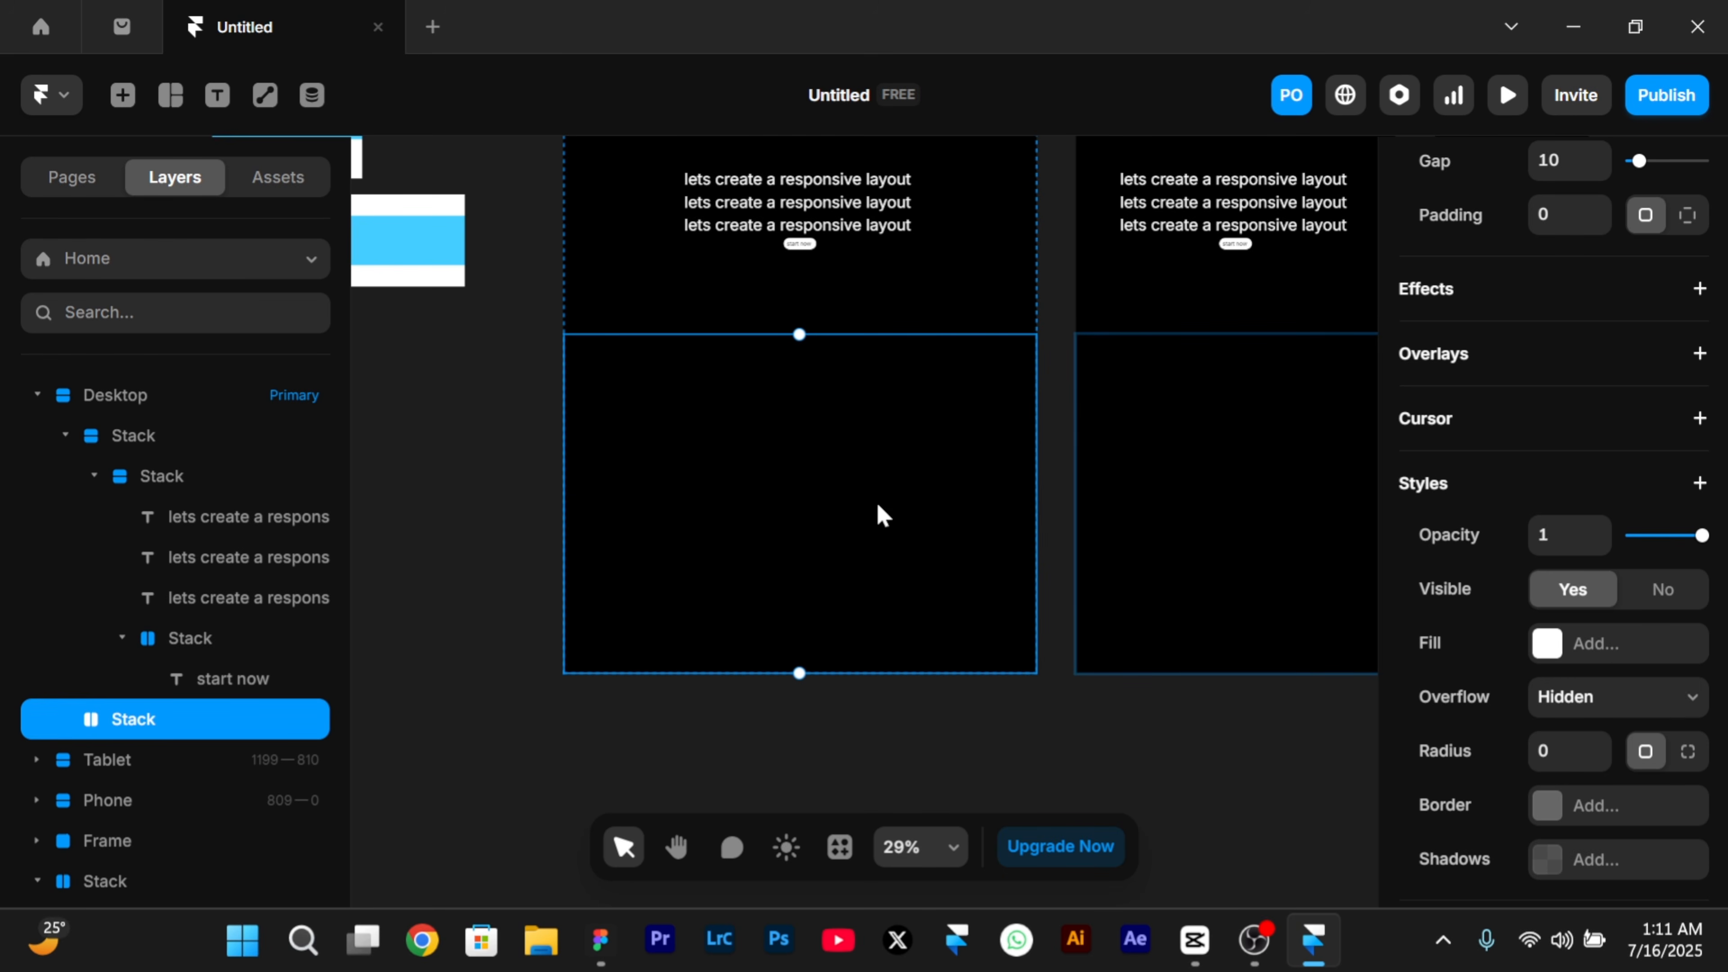
pyautogui.press('f')
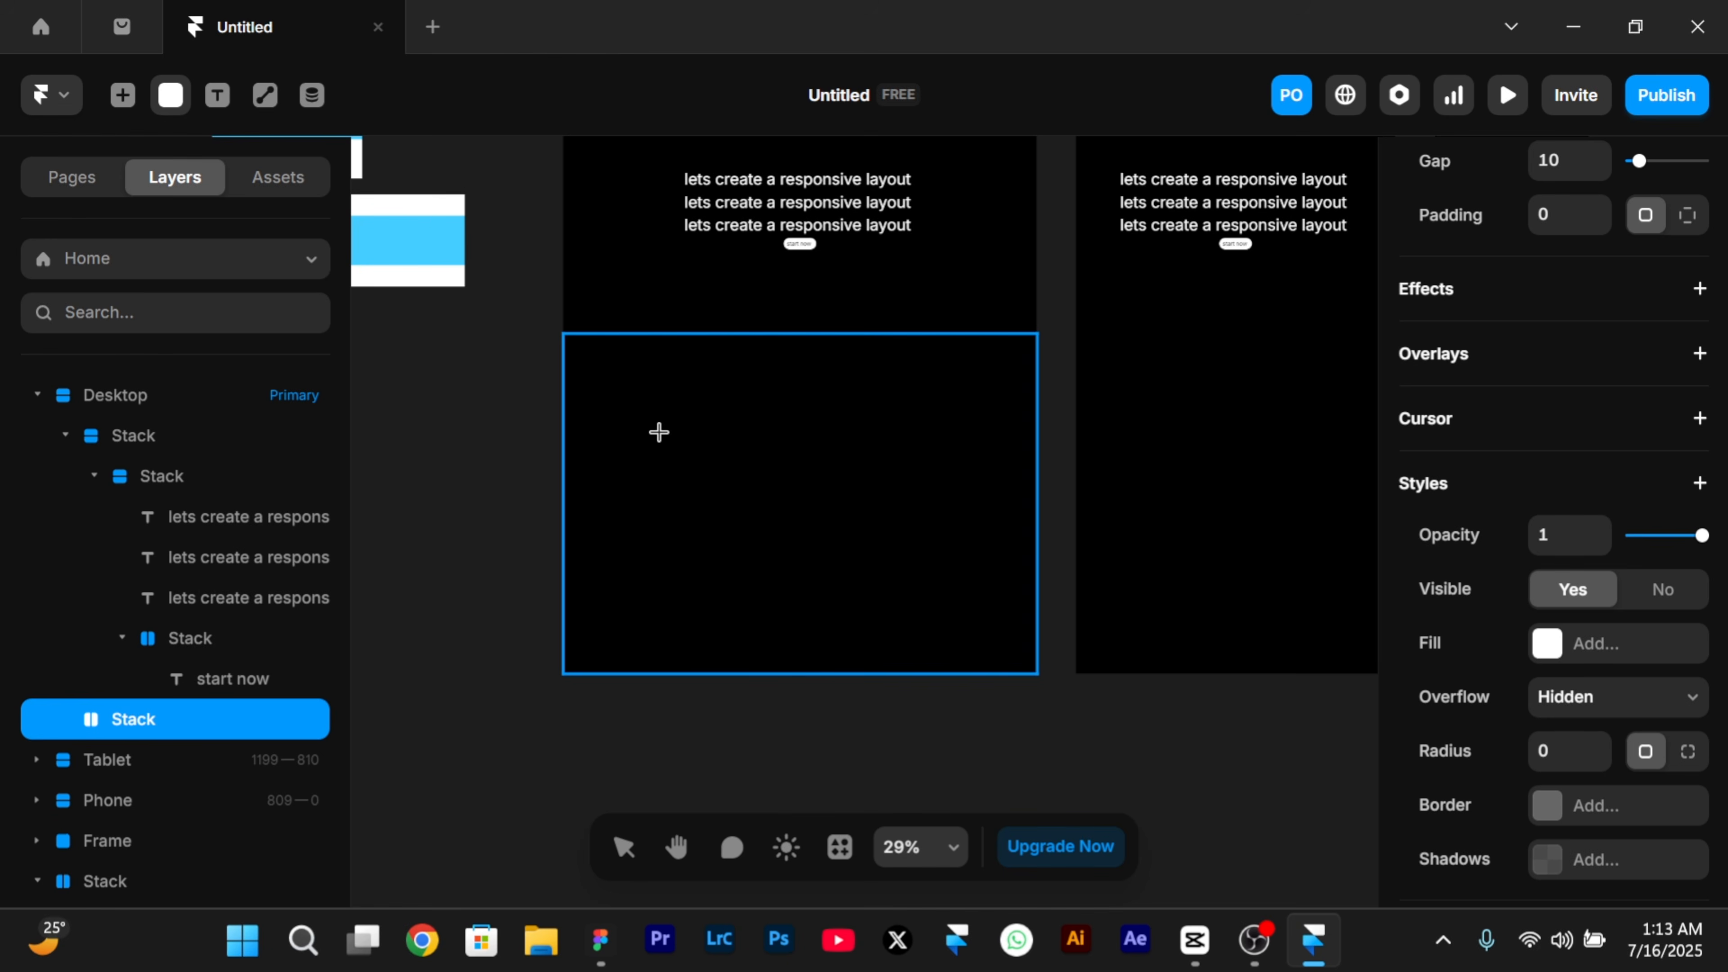
pyautogui.moveTo(658, 432); pyautogui.dragTo(816, 555)
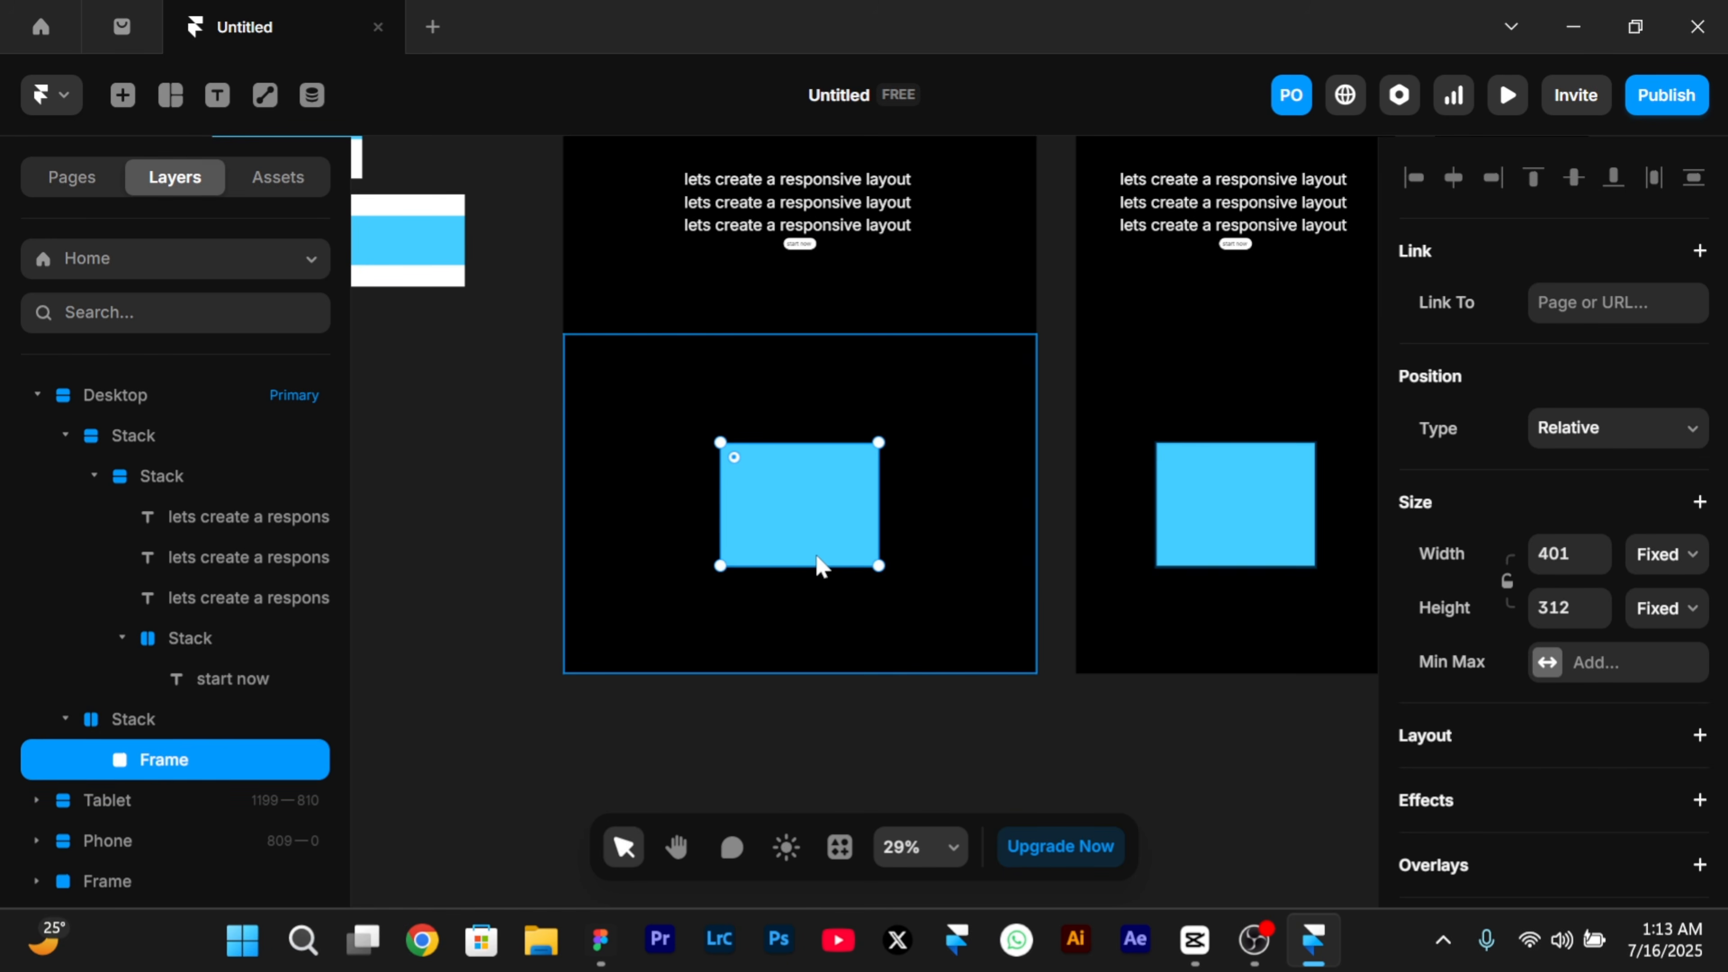
# - Set the new frame's width to Fill and duplicate it twice to form a row of three boxes
pyautogui.click(1651, 571)
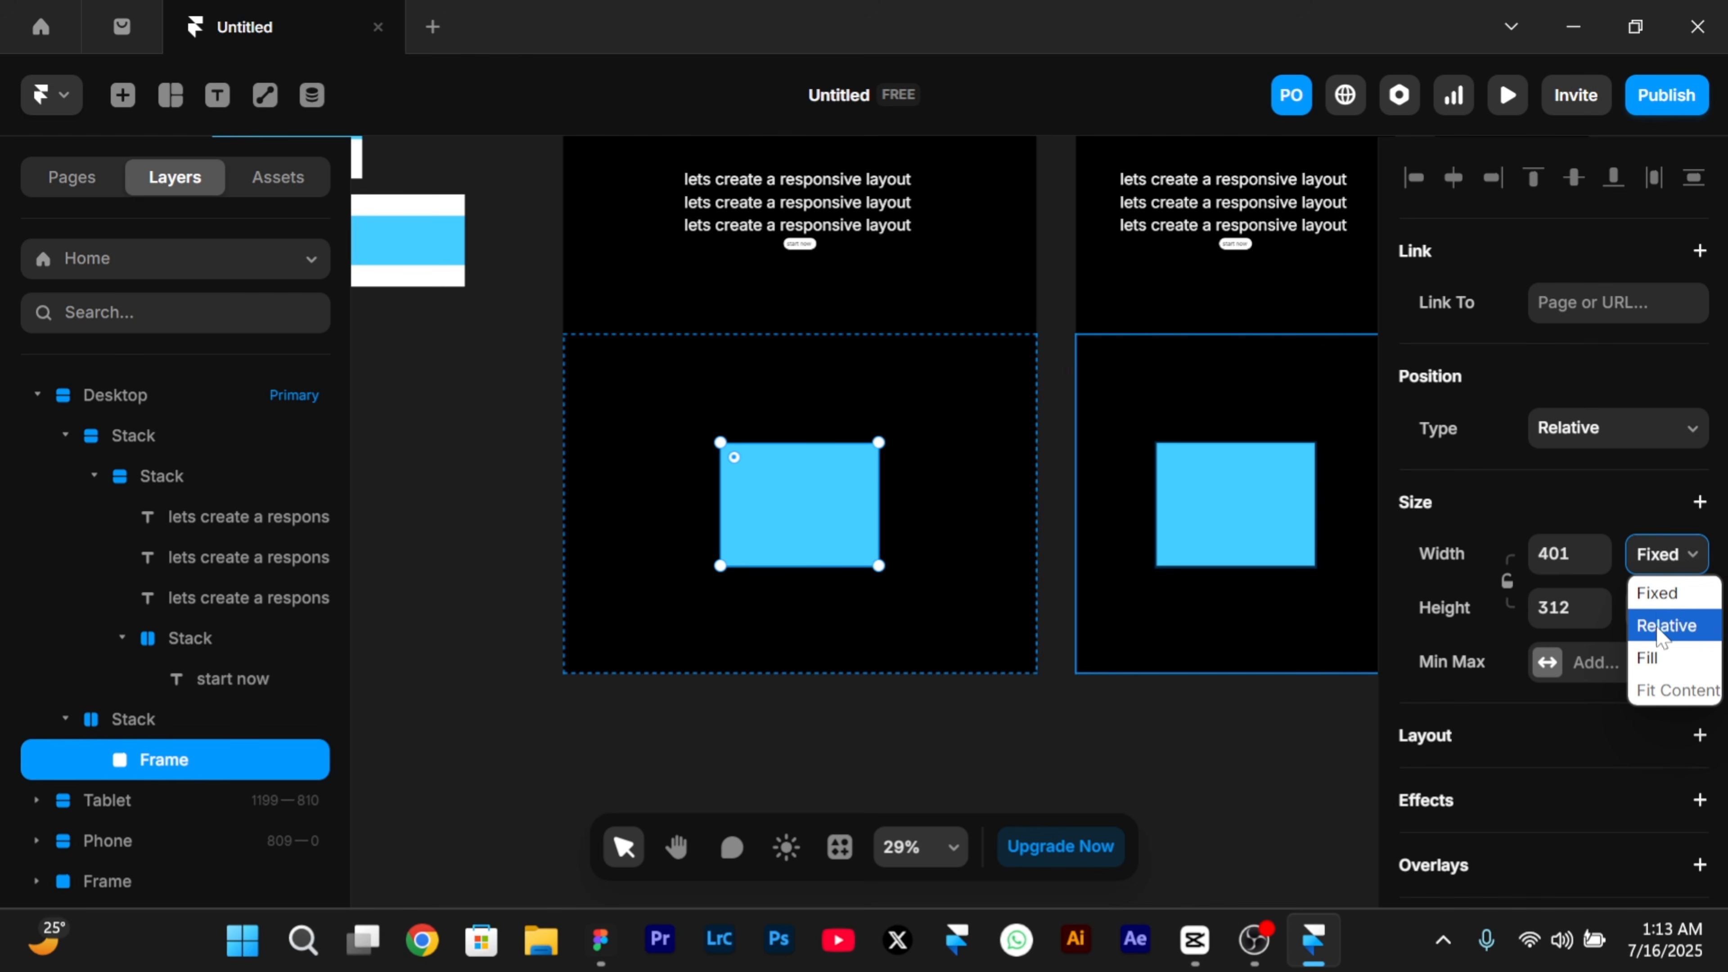
pyautogui.click(1657, 656)
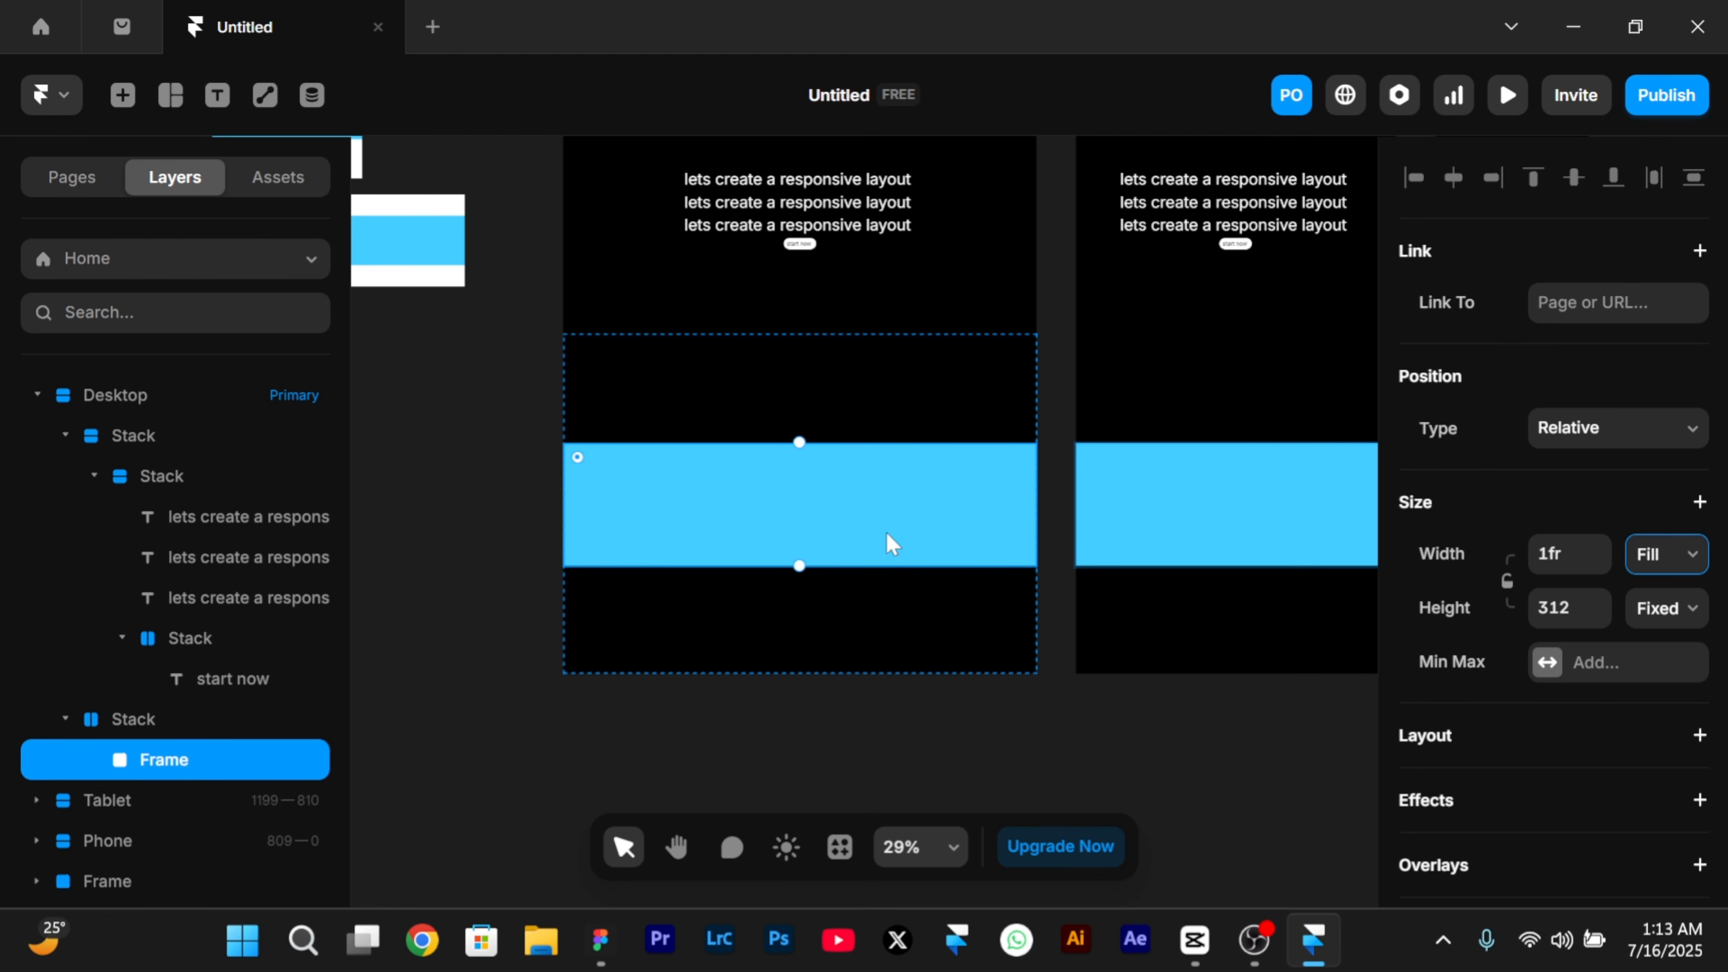
pyautogui.hotkey('ctrl', 'd')
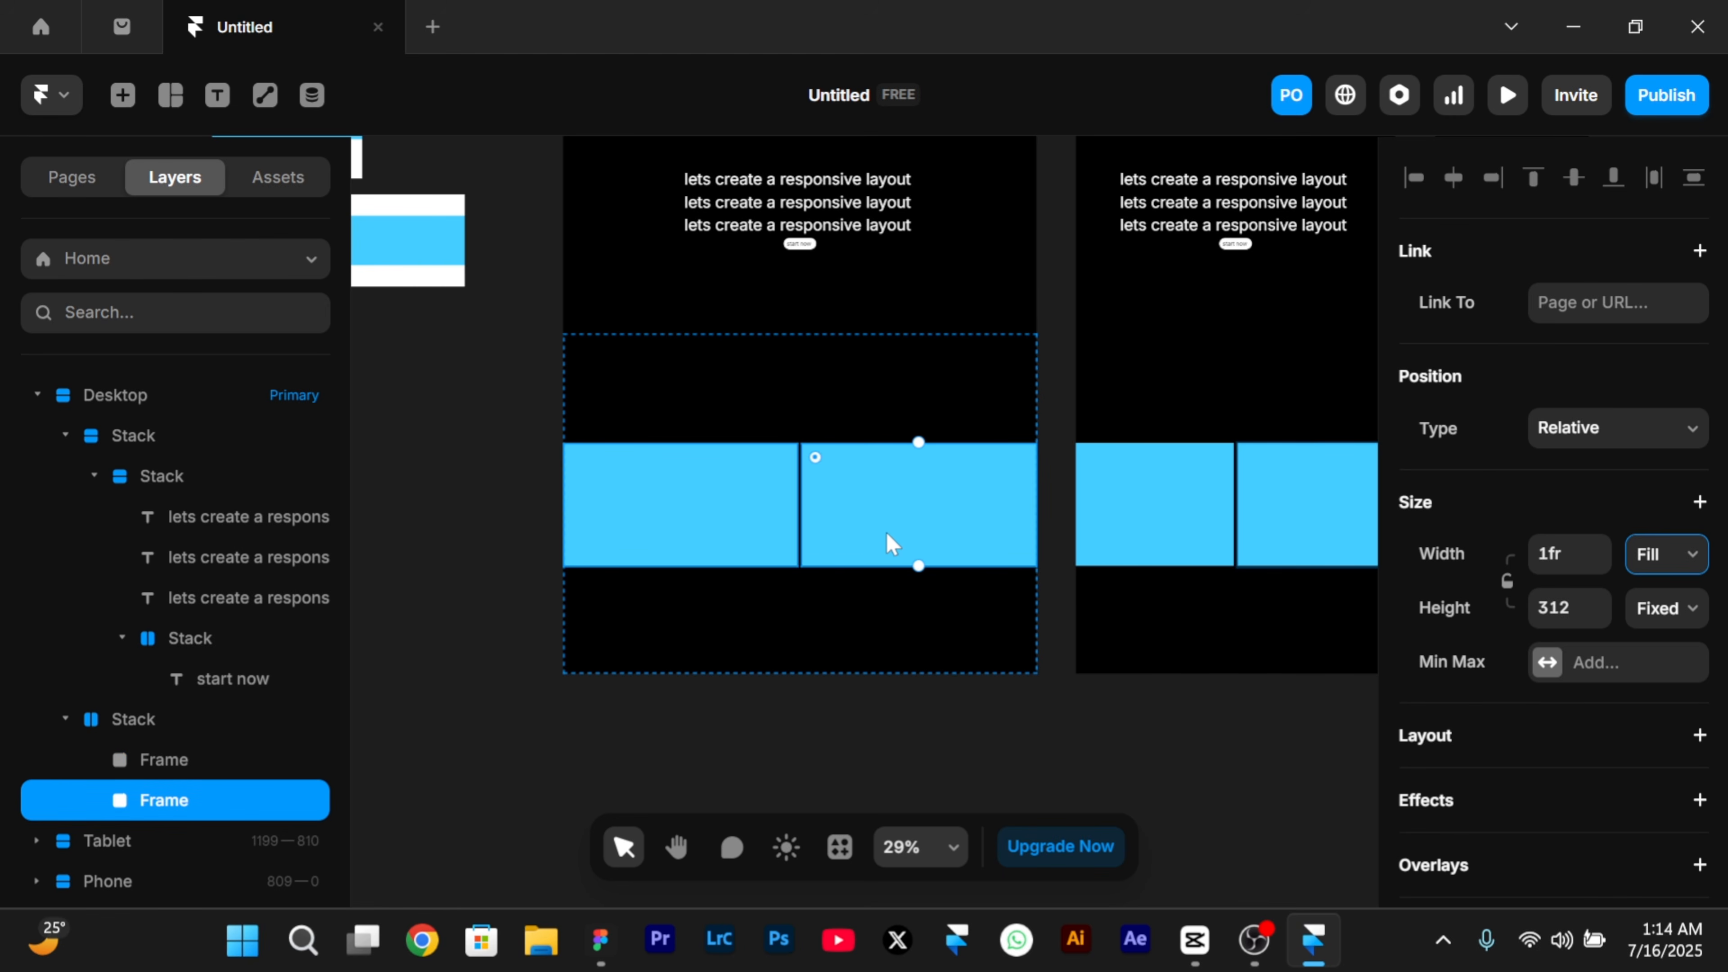
pyautogui.hotkey('ctrl', 'd')
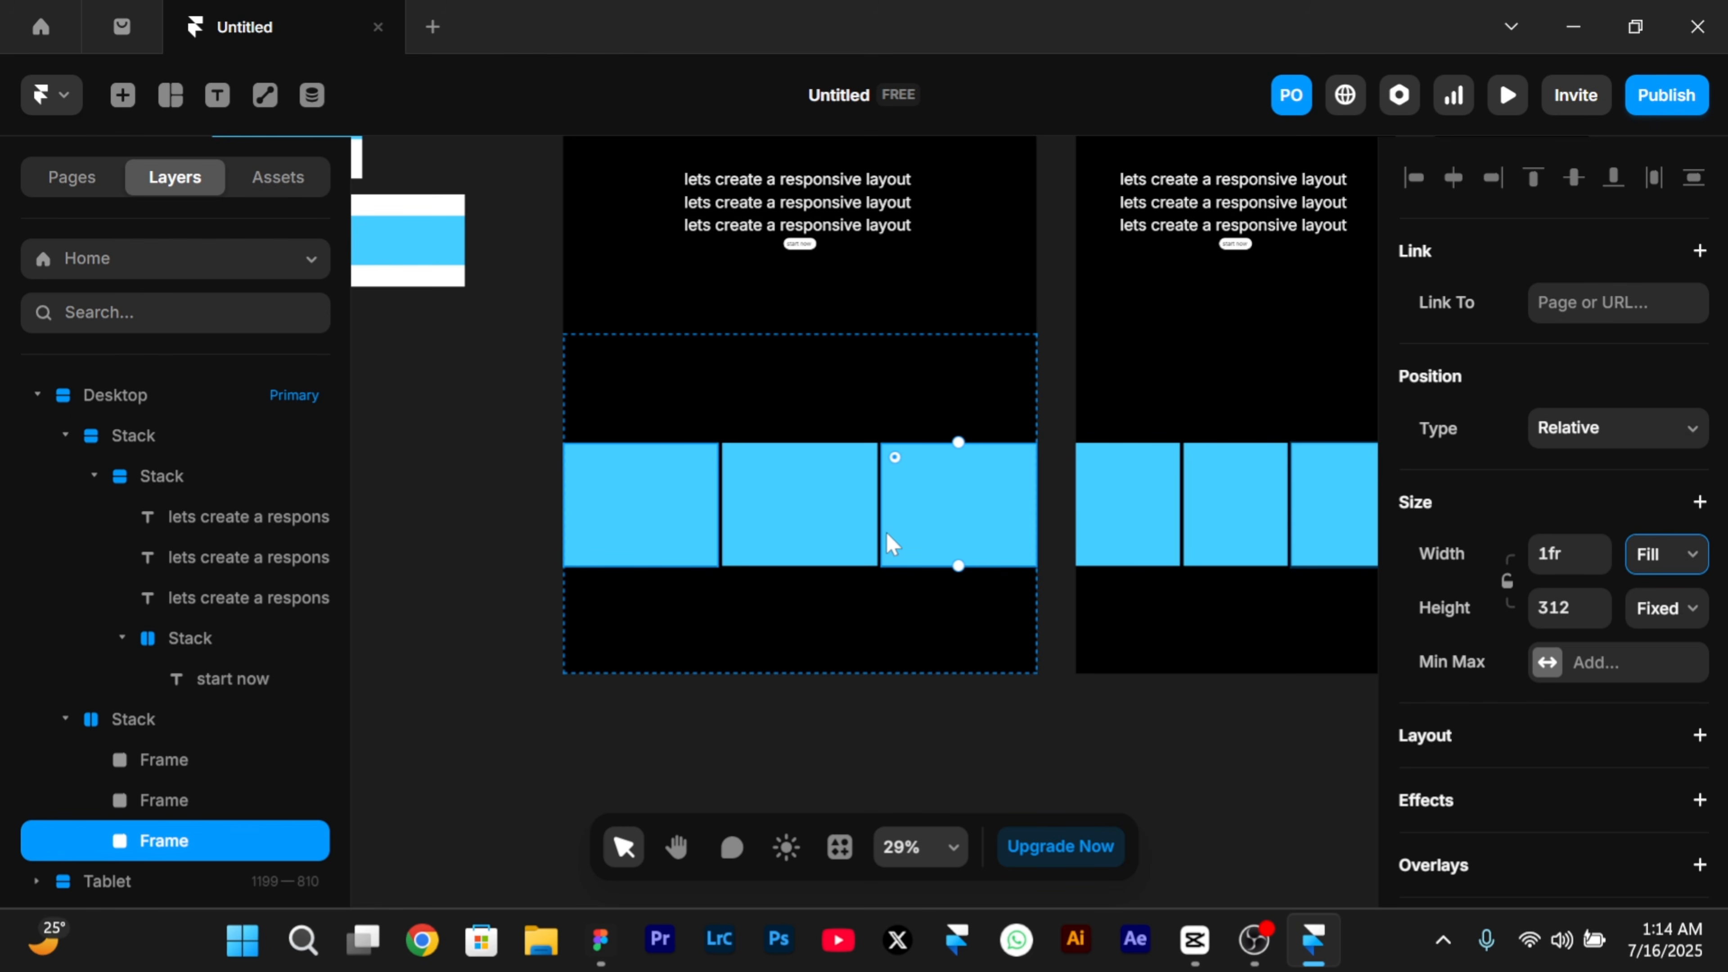
# - Set the gap of the stack holding the three boxes to about 49 and its right and left padding to 40
pyautogui.scroll(3, 887, 535)
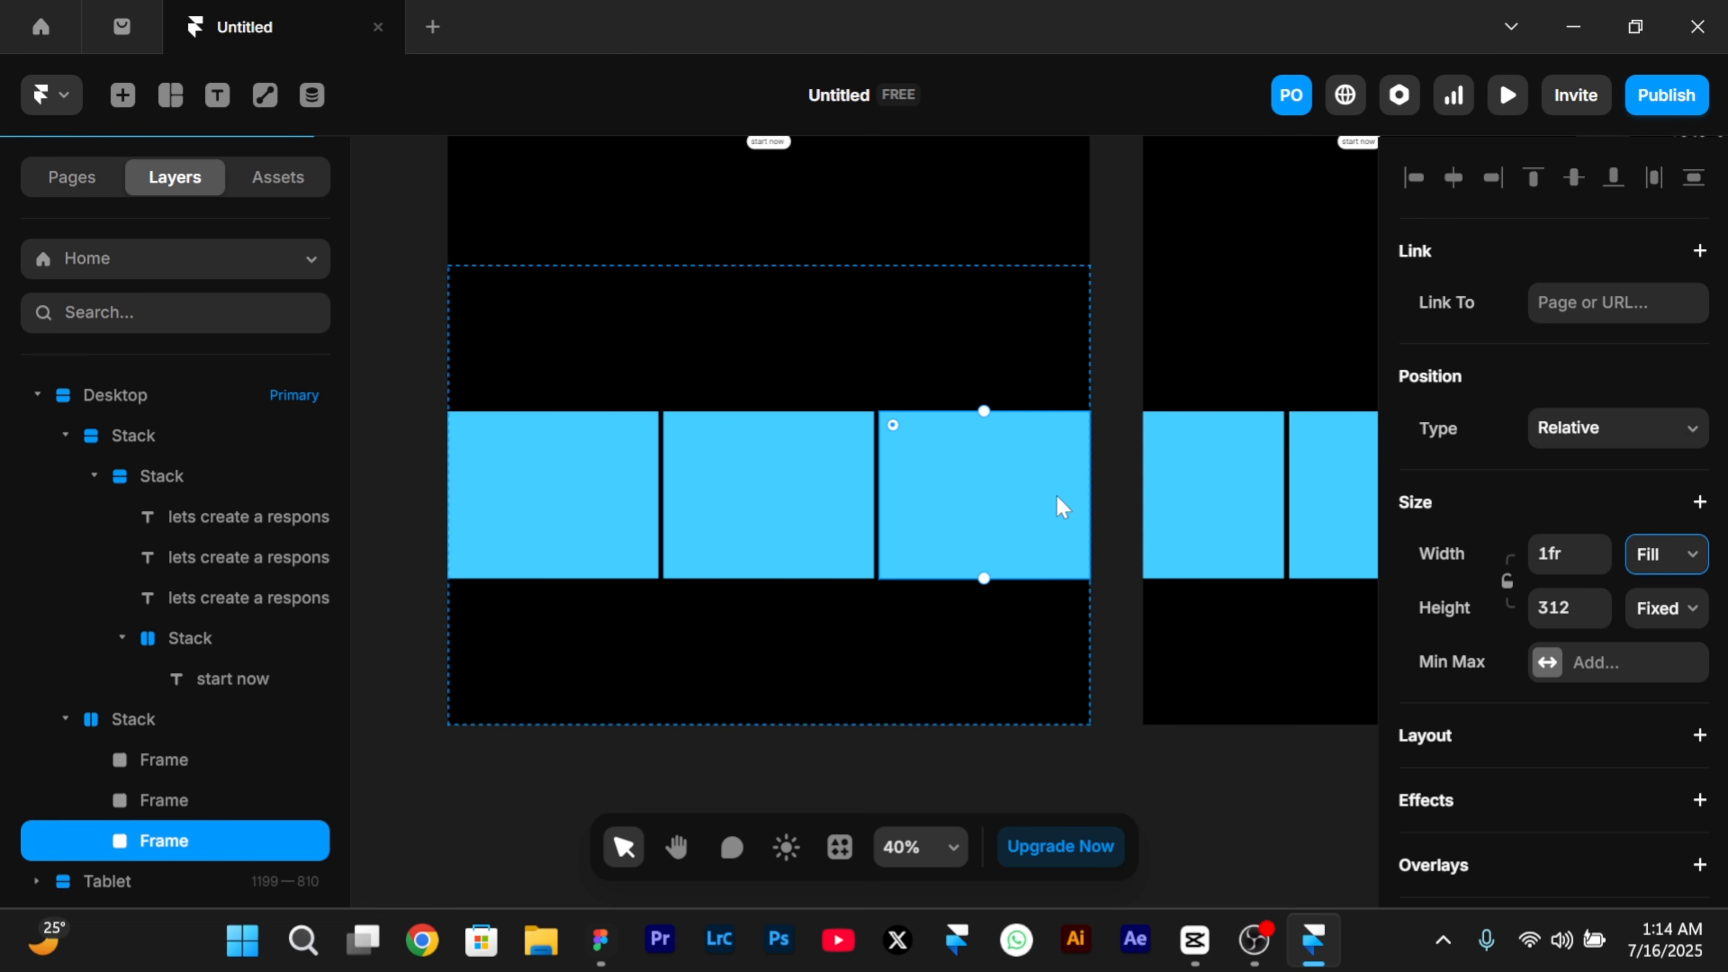
pyautogui.press('Escape')
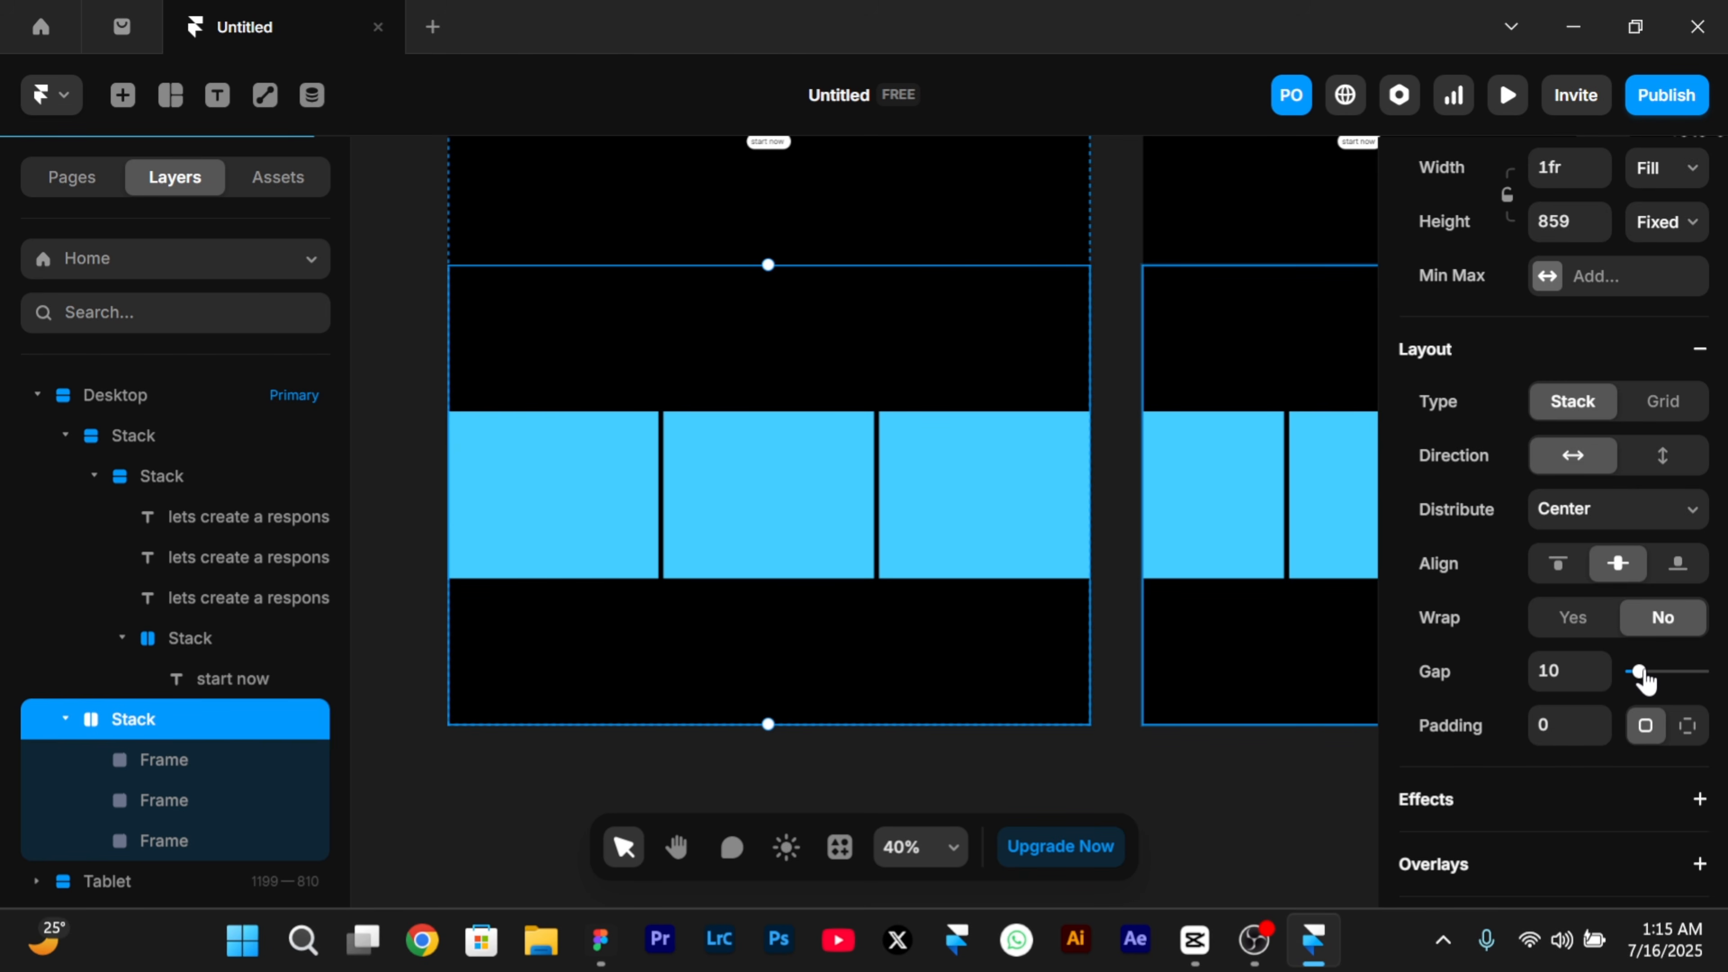
pyautogui.moveTo(1645, 679); pyautogui.dragTo(1668, 679)
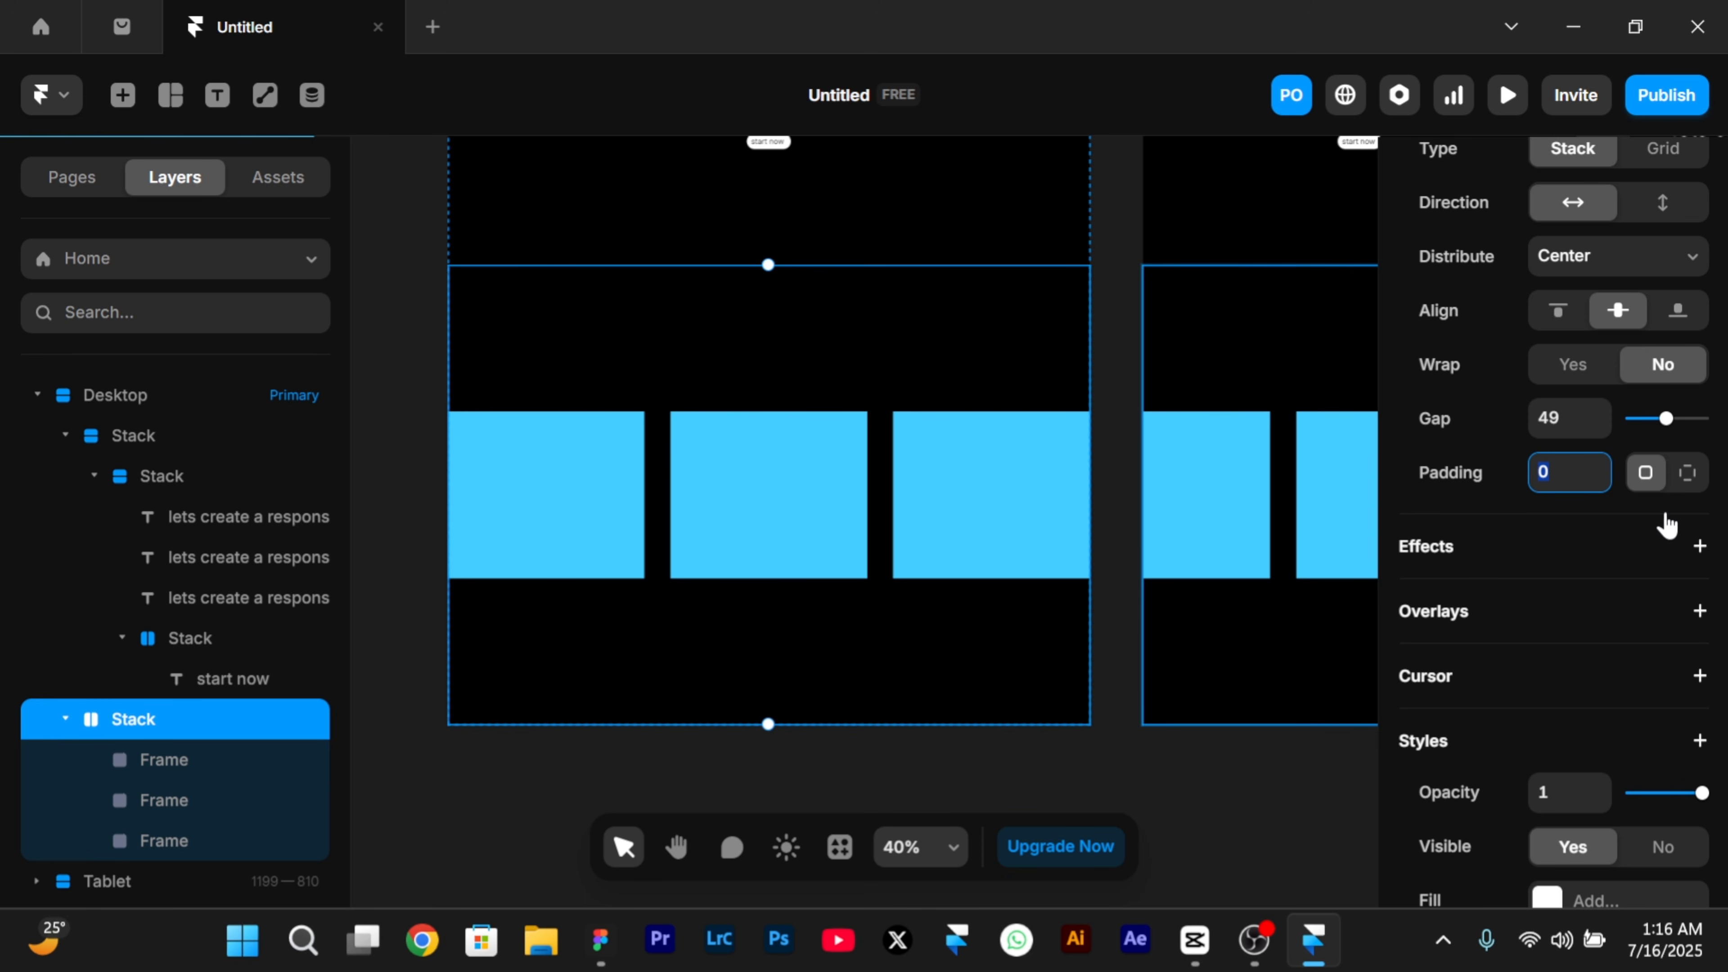
pyautogui.click(1687, 472)
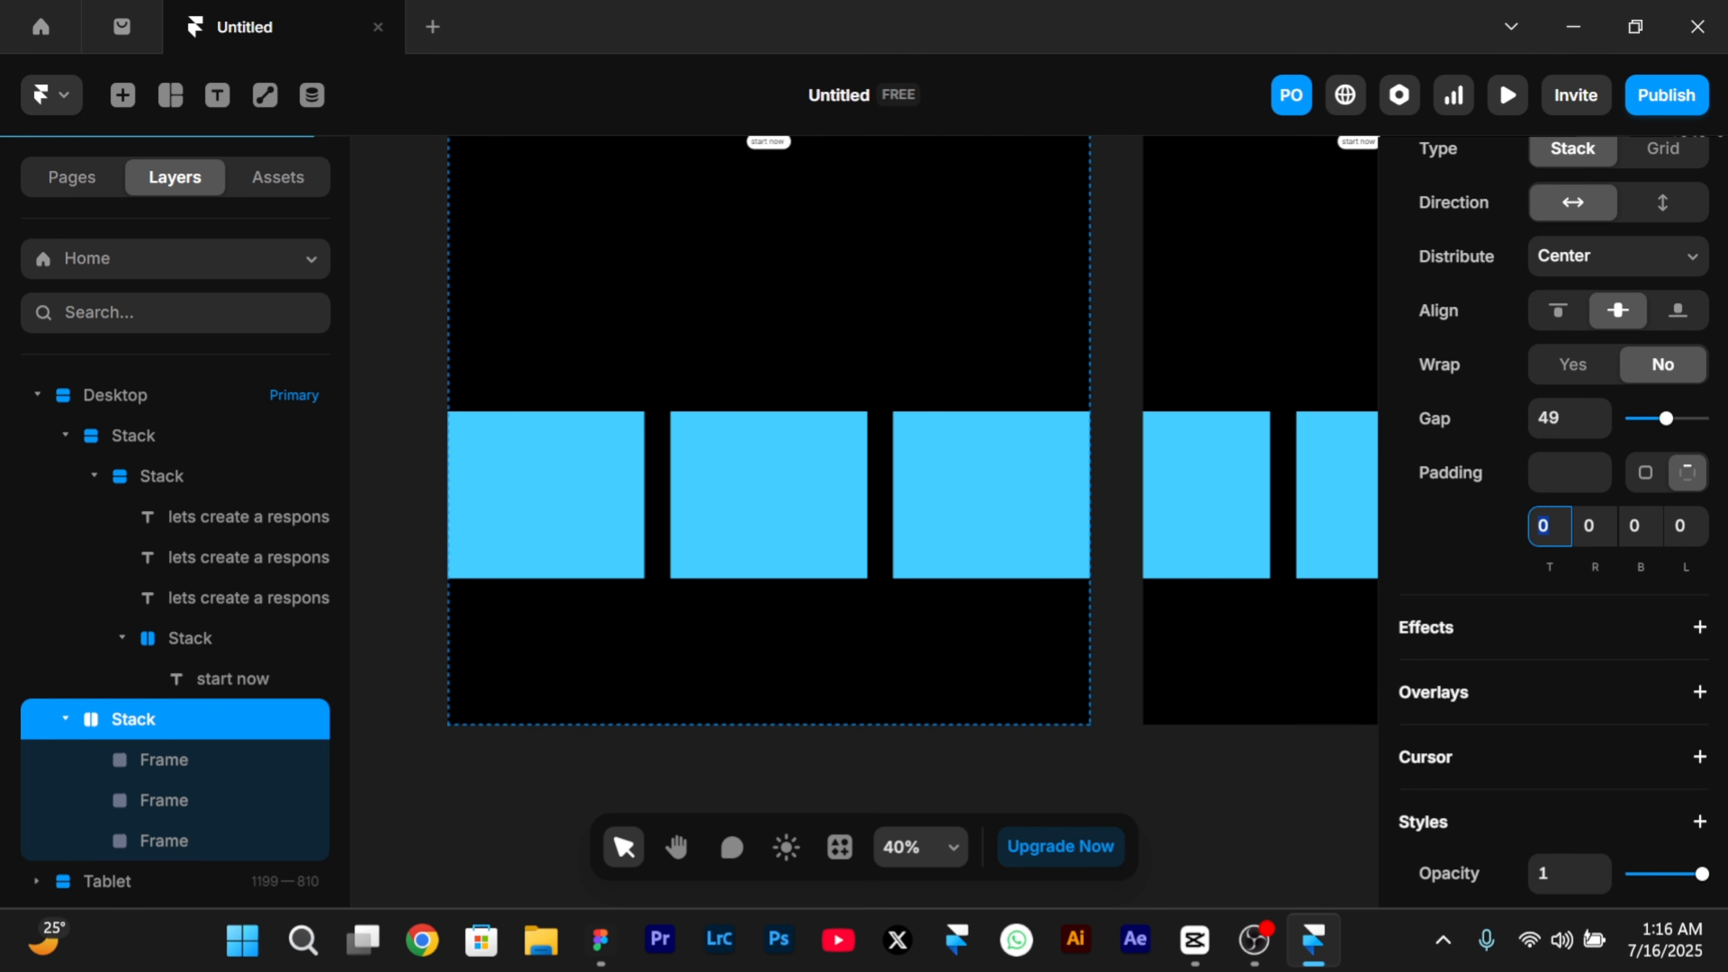
pyautogui.click(1594, 526)
pyautogui.write('4')
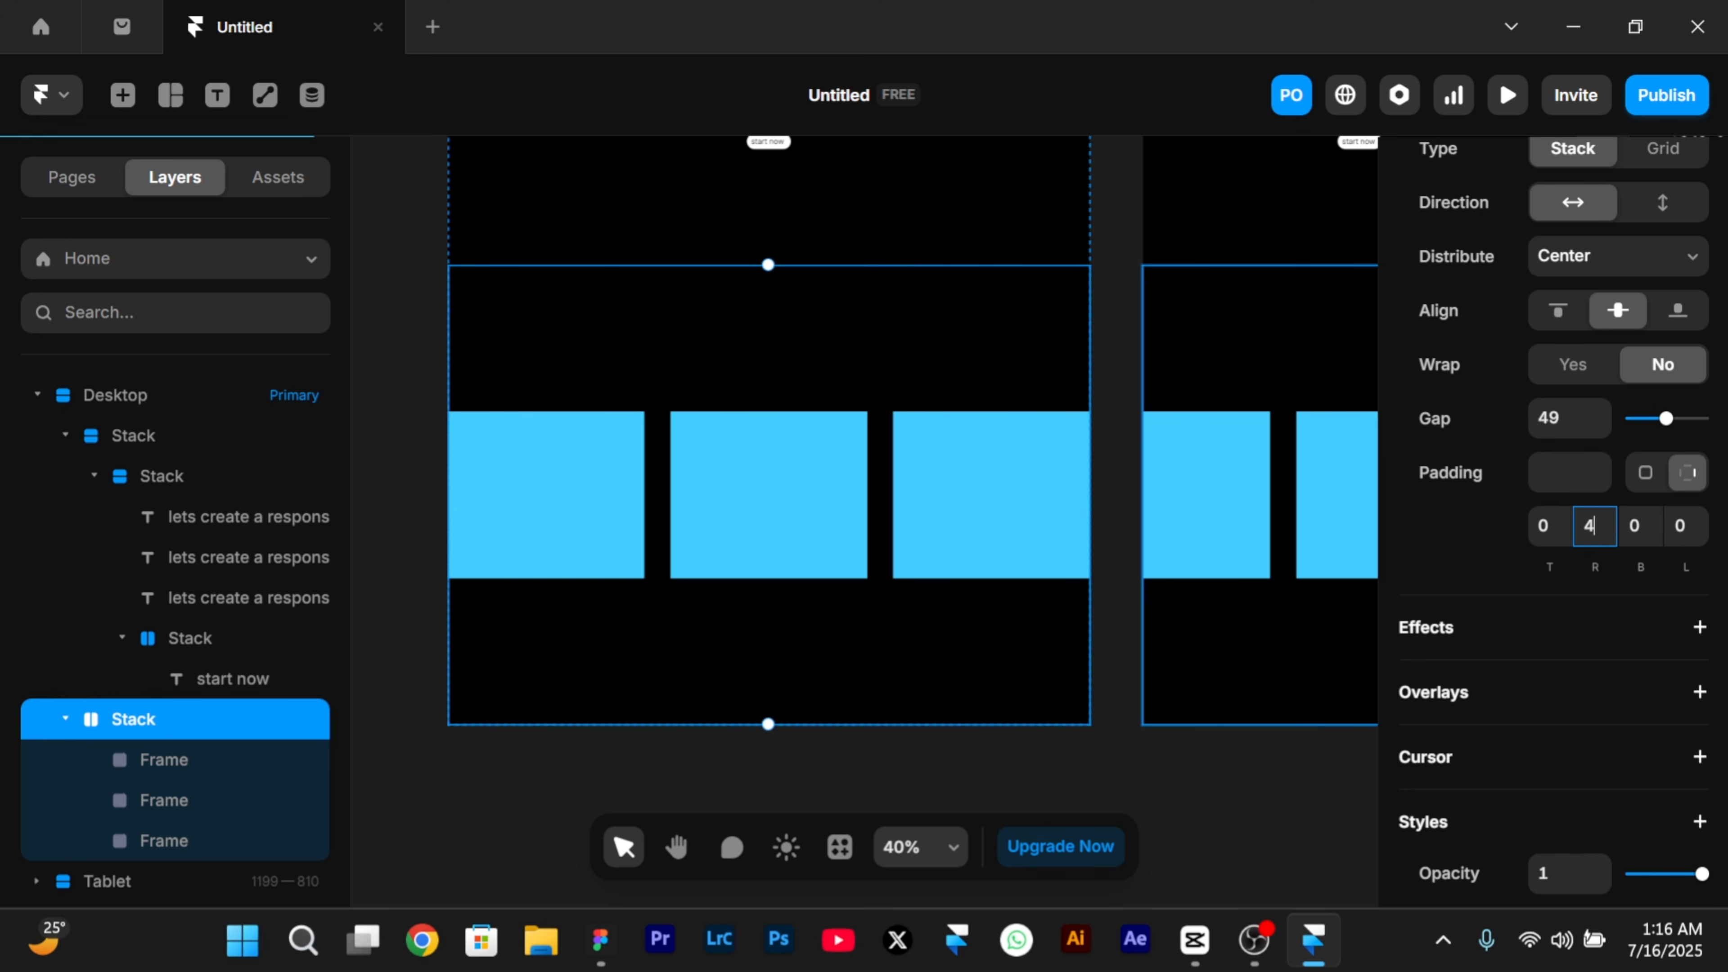
pyautogui.write('0')
pyautogui.click(1680, 526)
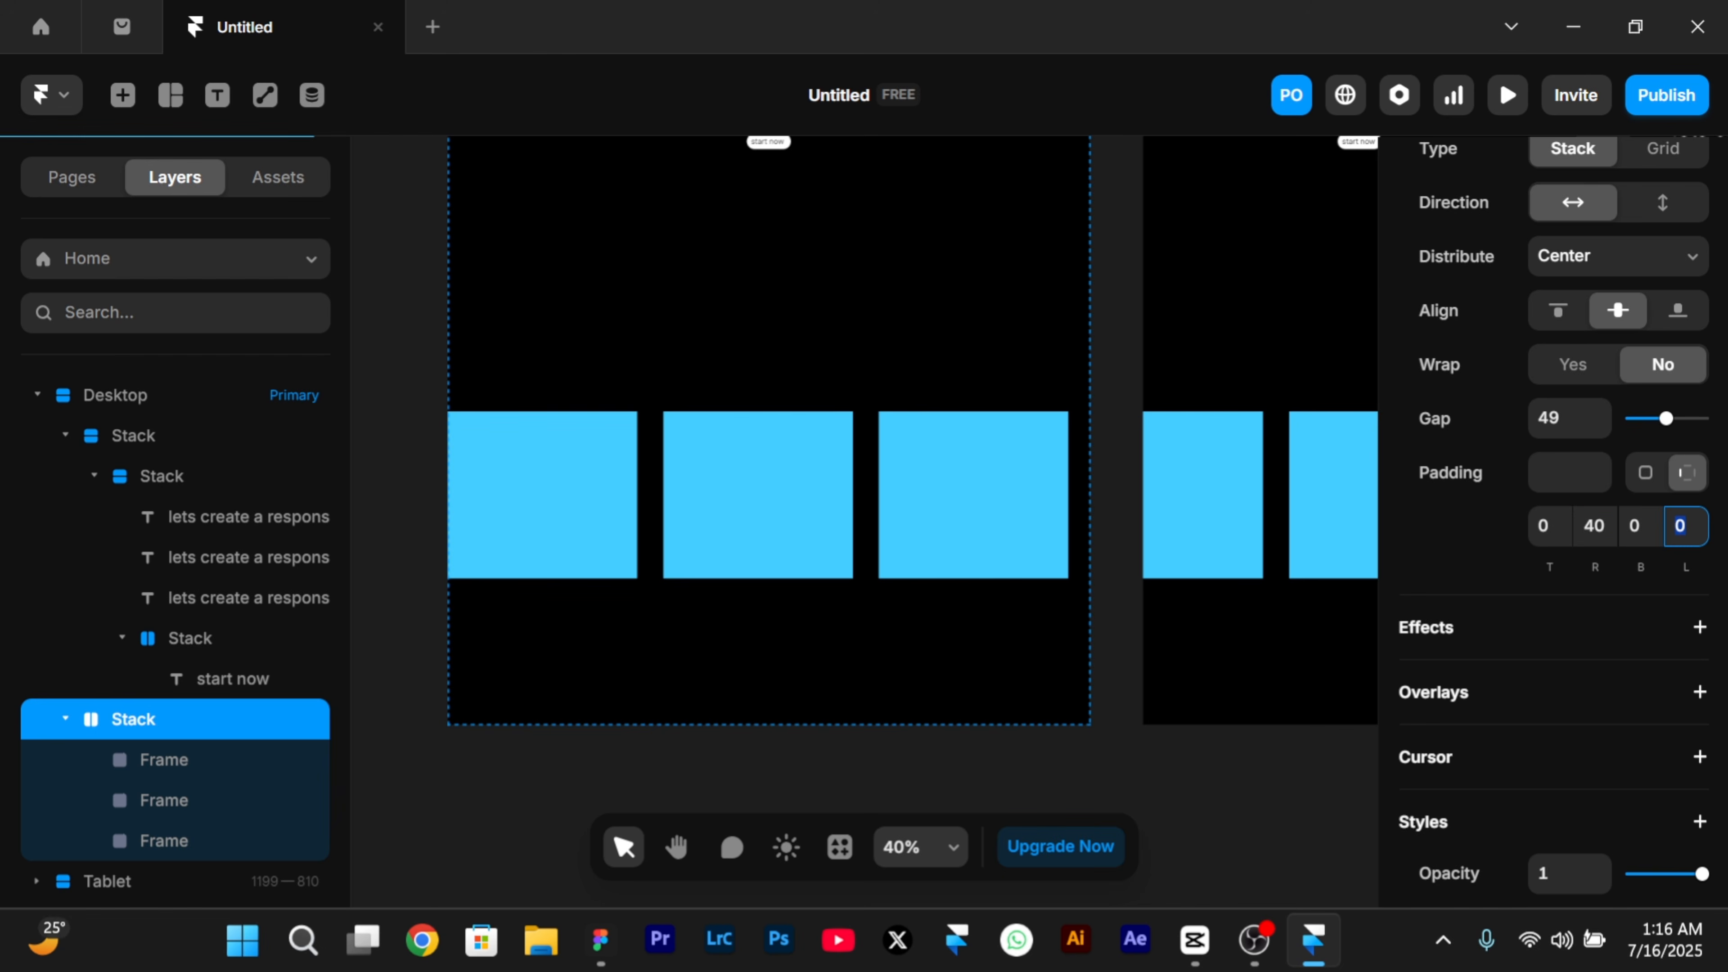
pyautogui.write('40')
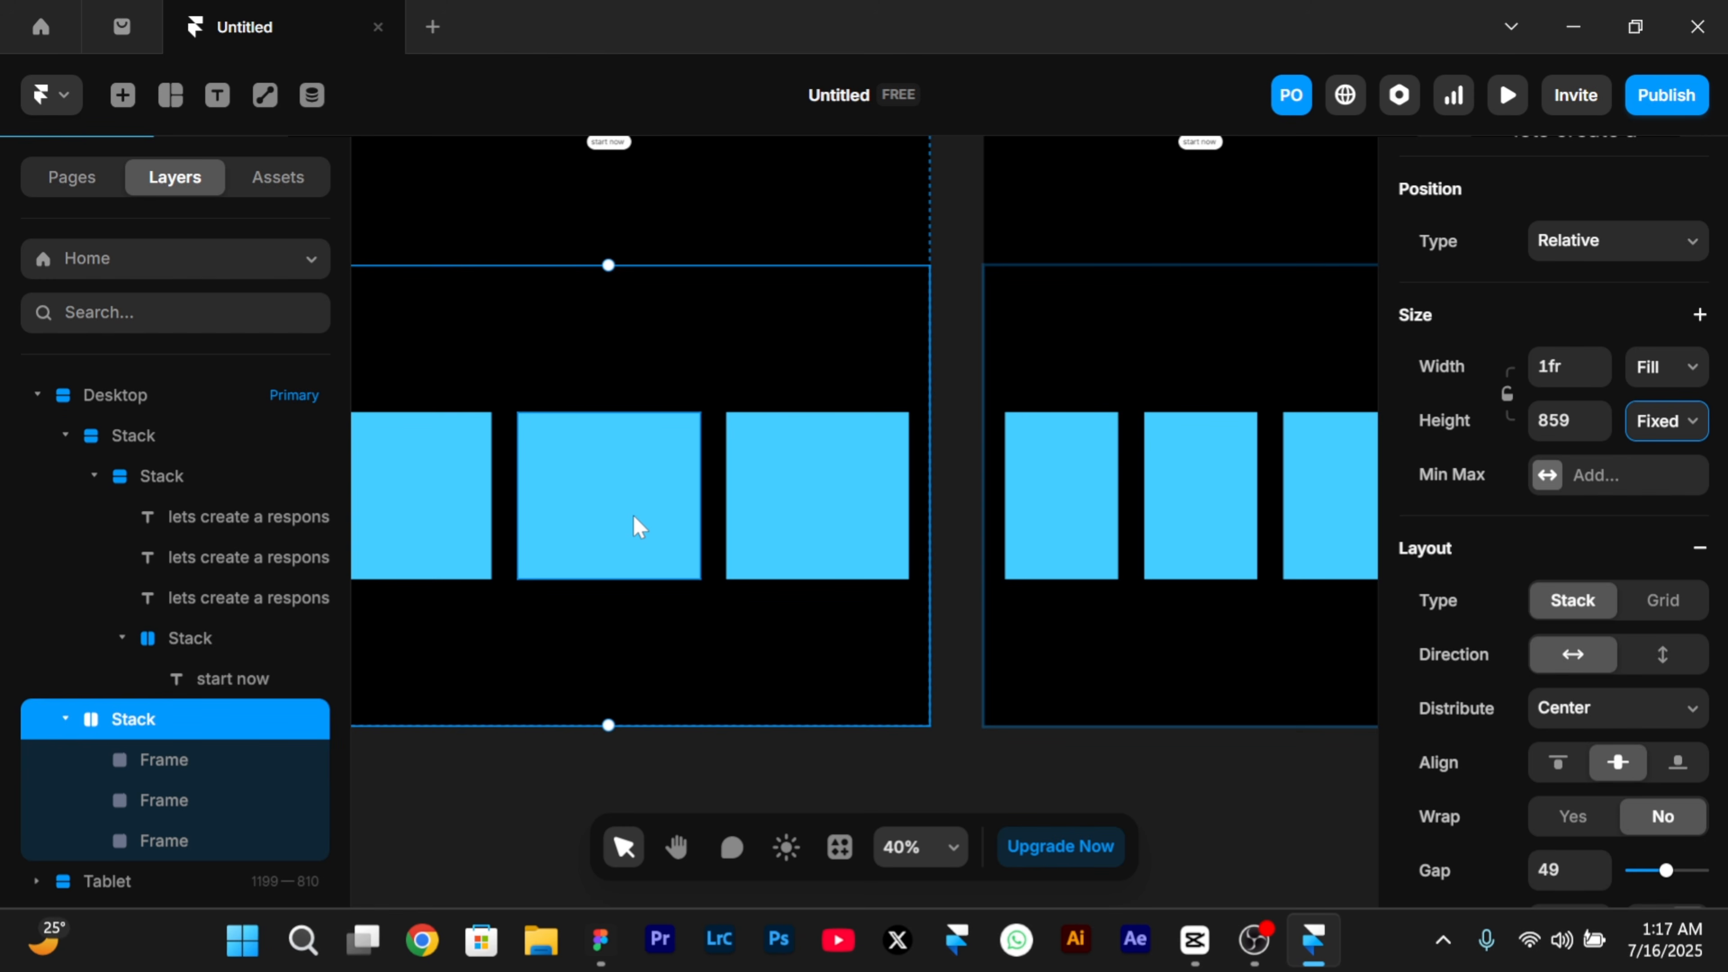
# - Switch the direction of the three-box stack on the Tablet breakpoint to vertical
pyautogui.hscroll(7, 633, 516)
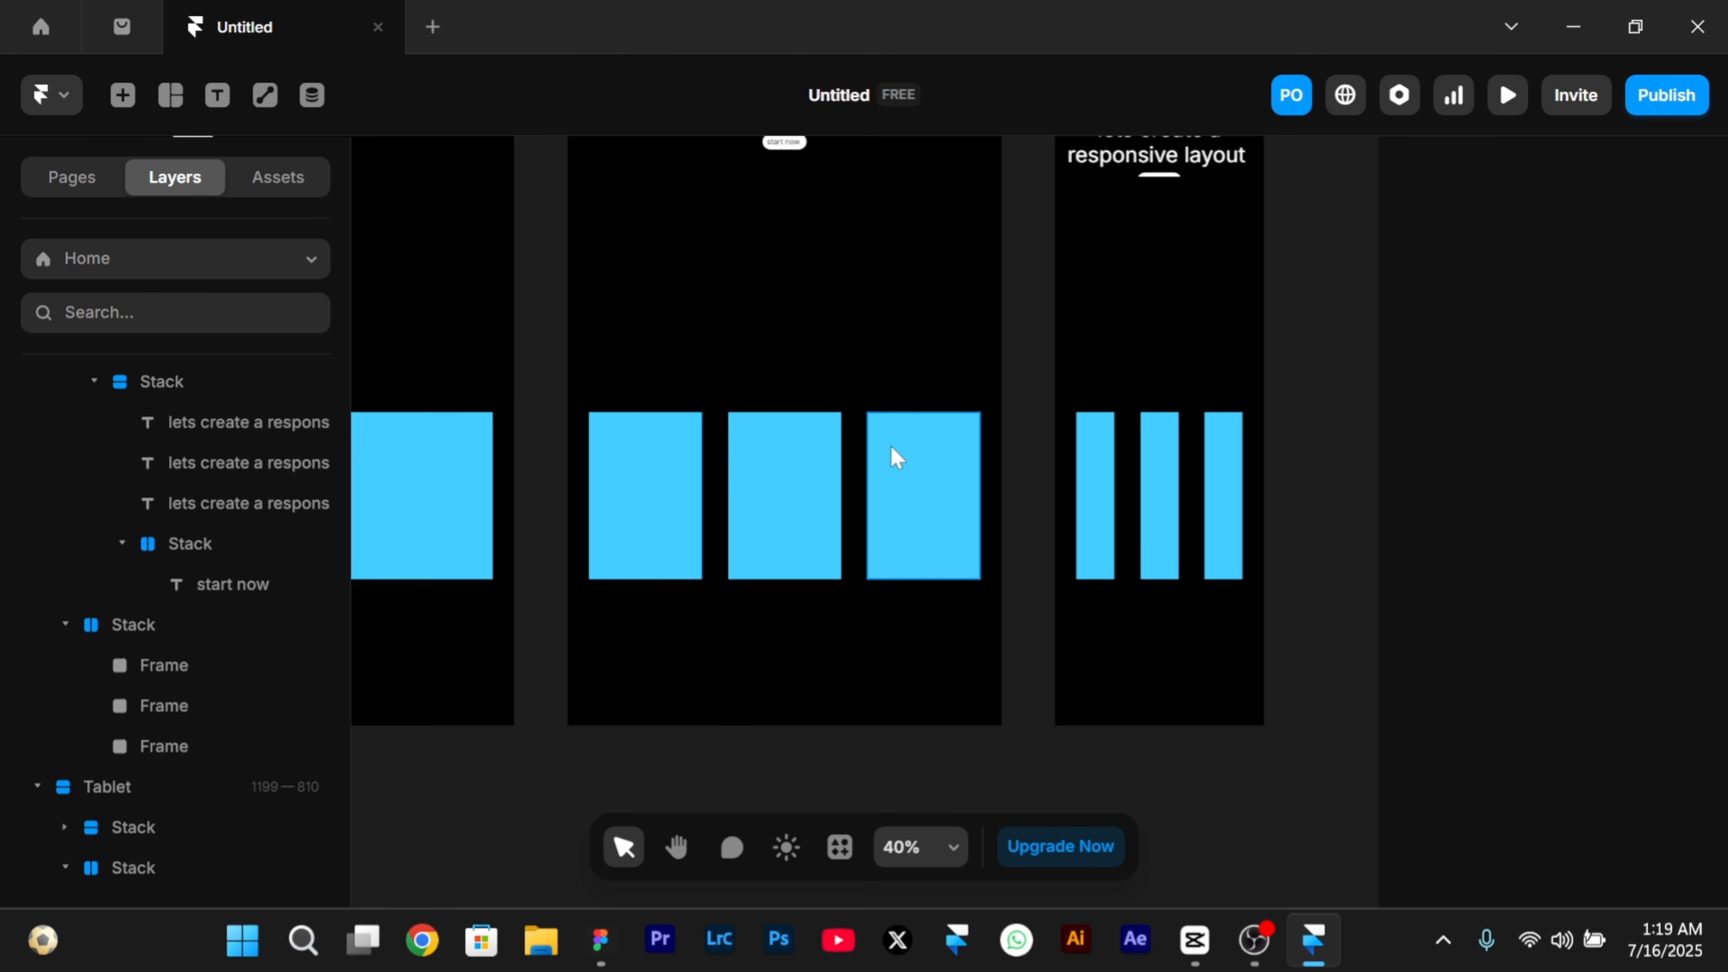
pyautogui.click(723, 286)
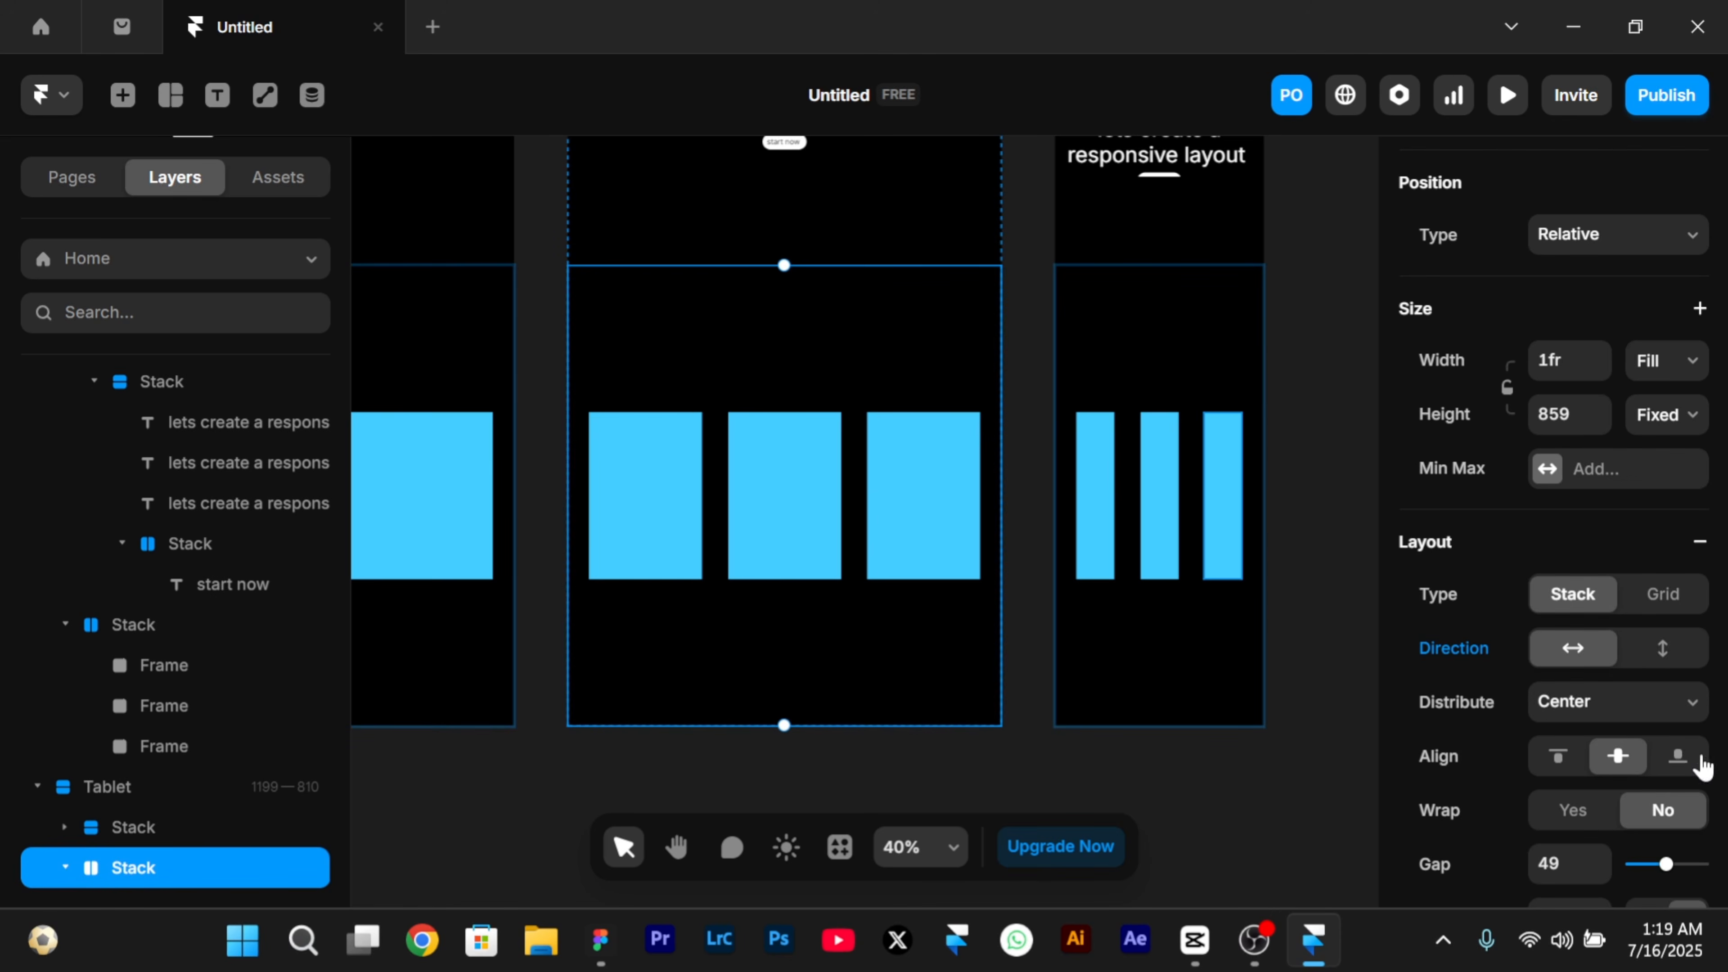
pyautogui.click(1639, 657)
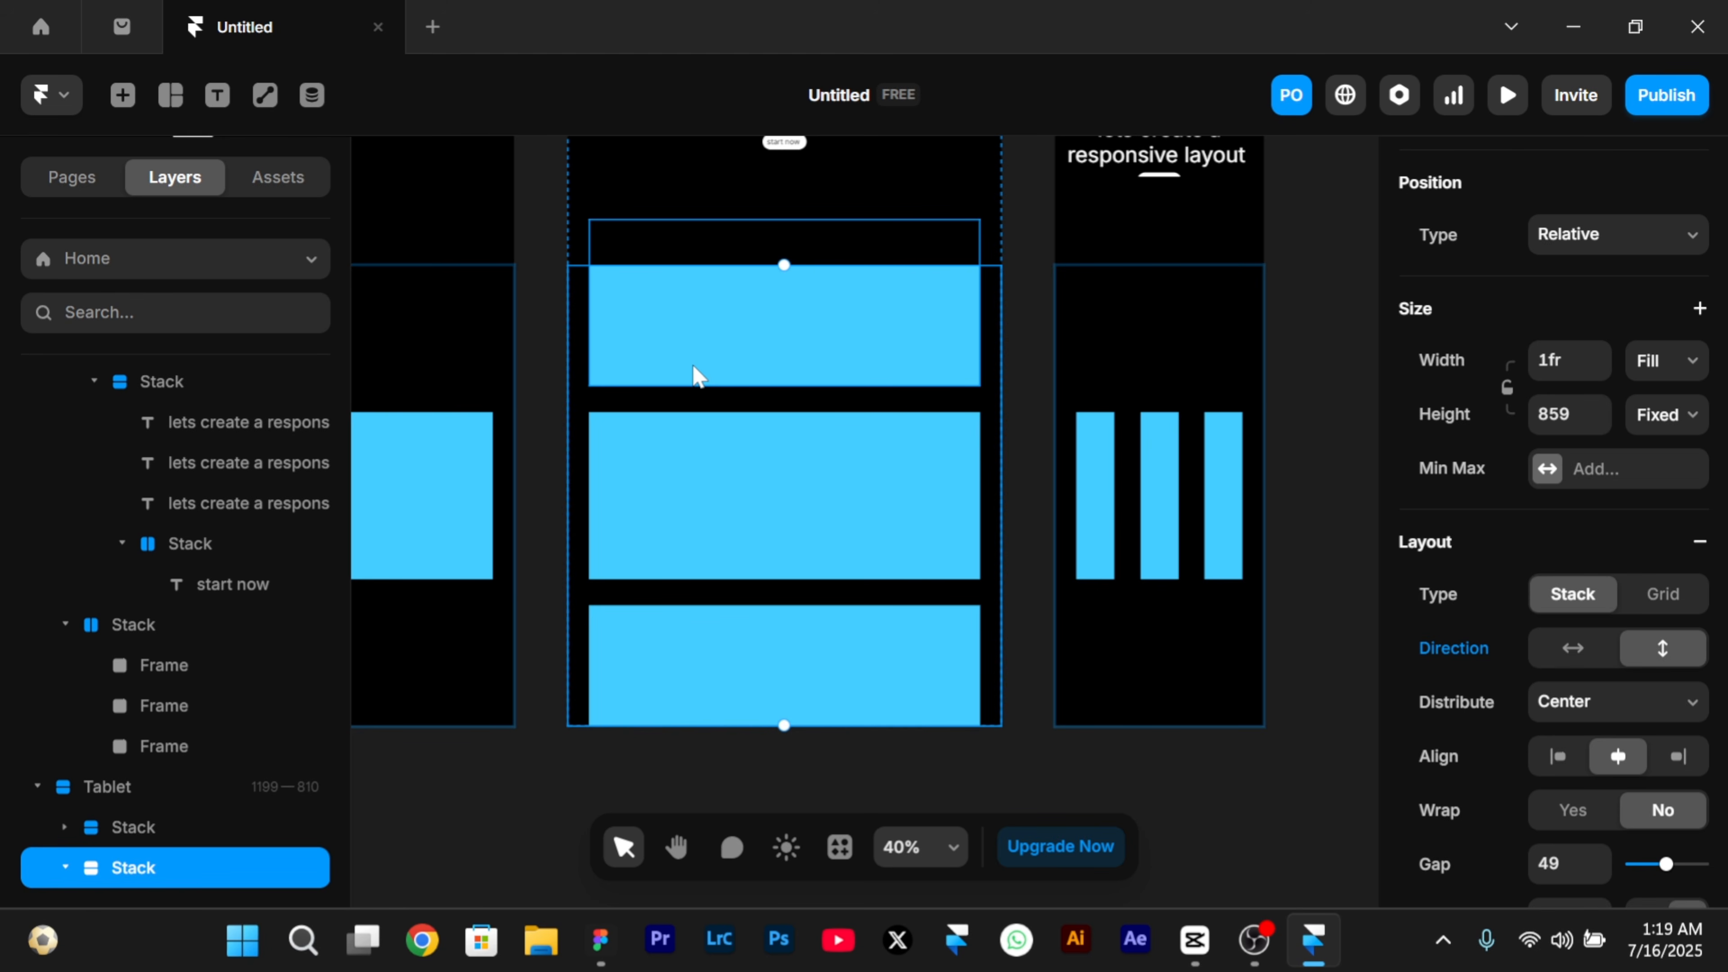
# - Set the height of the three-box stack on the Tablet breakpoint to Fit Content
pyautogui.scroll(3, 667, 327)
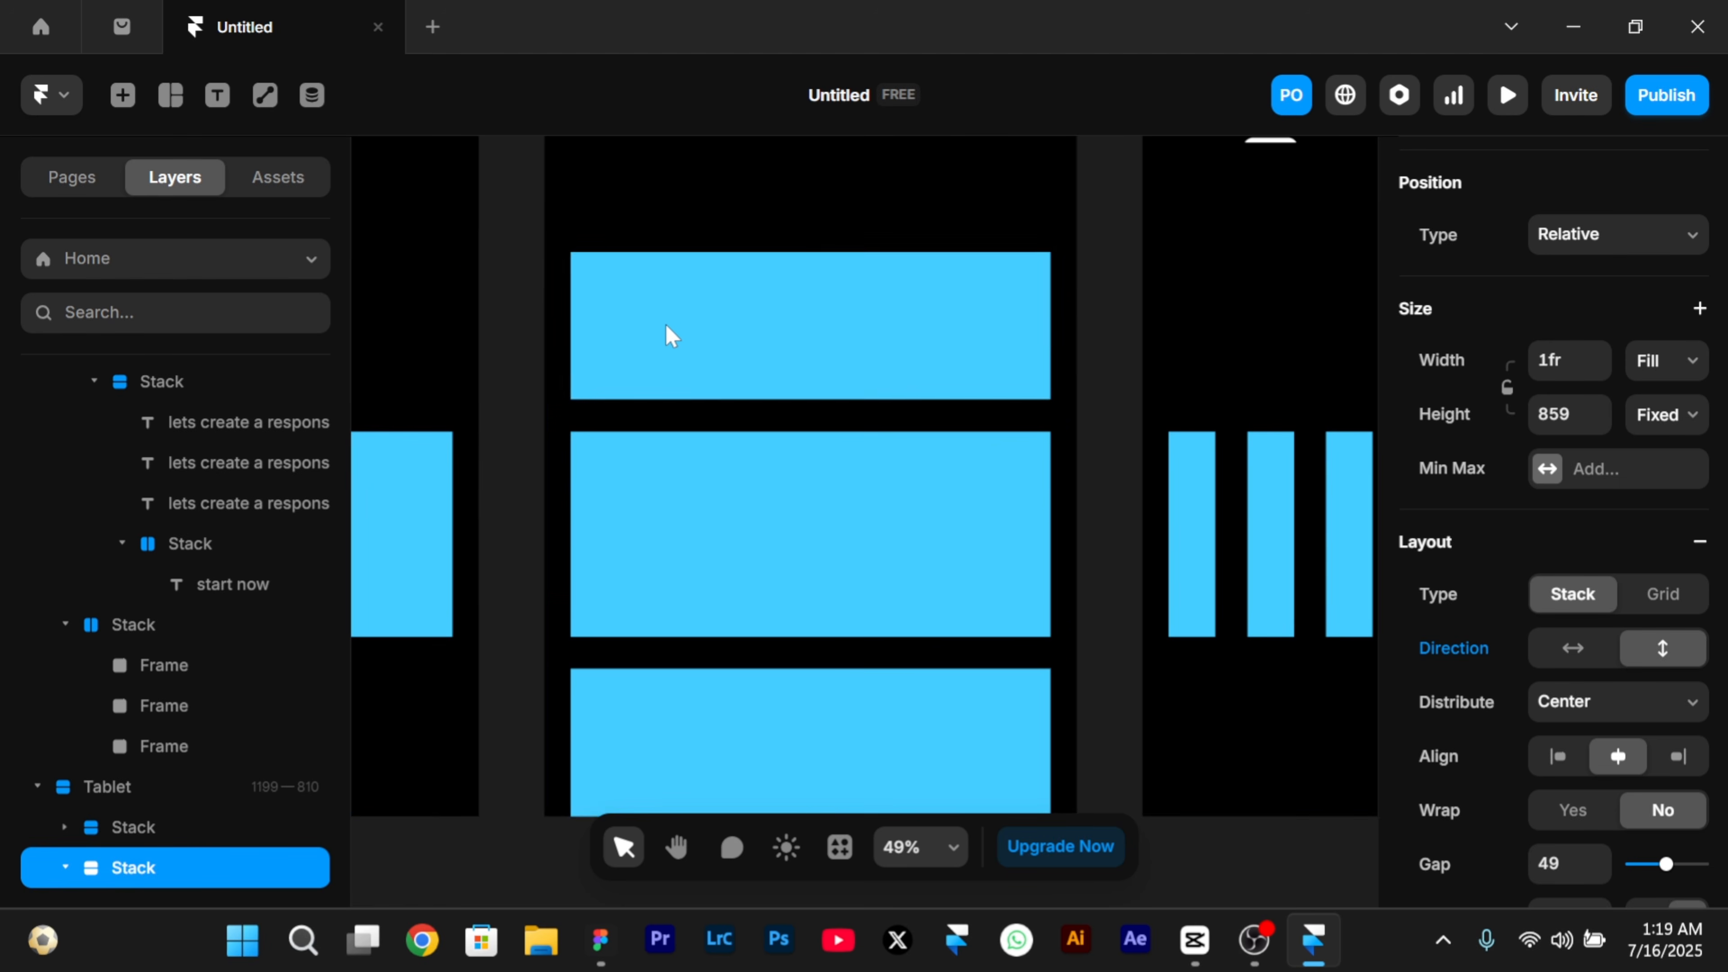
pyautogui.scroll(3, 667, 333)
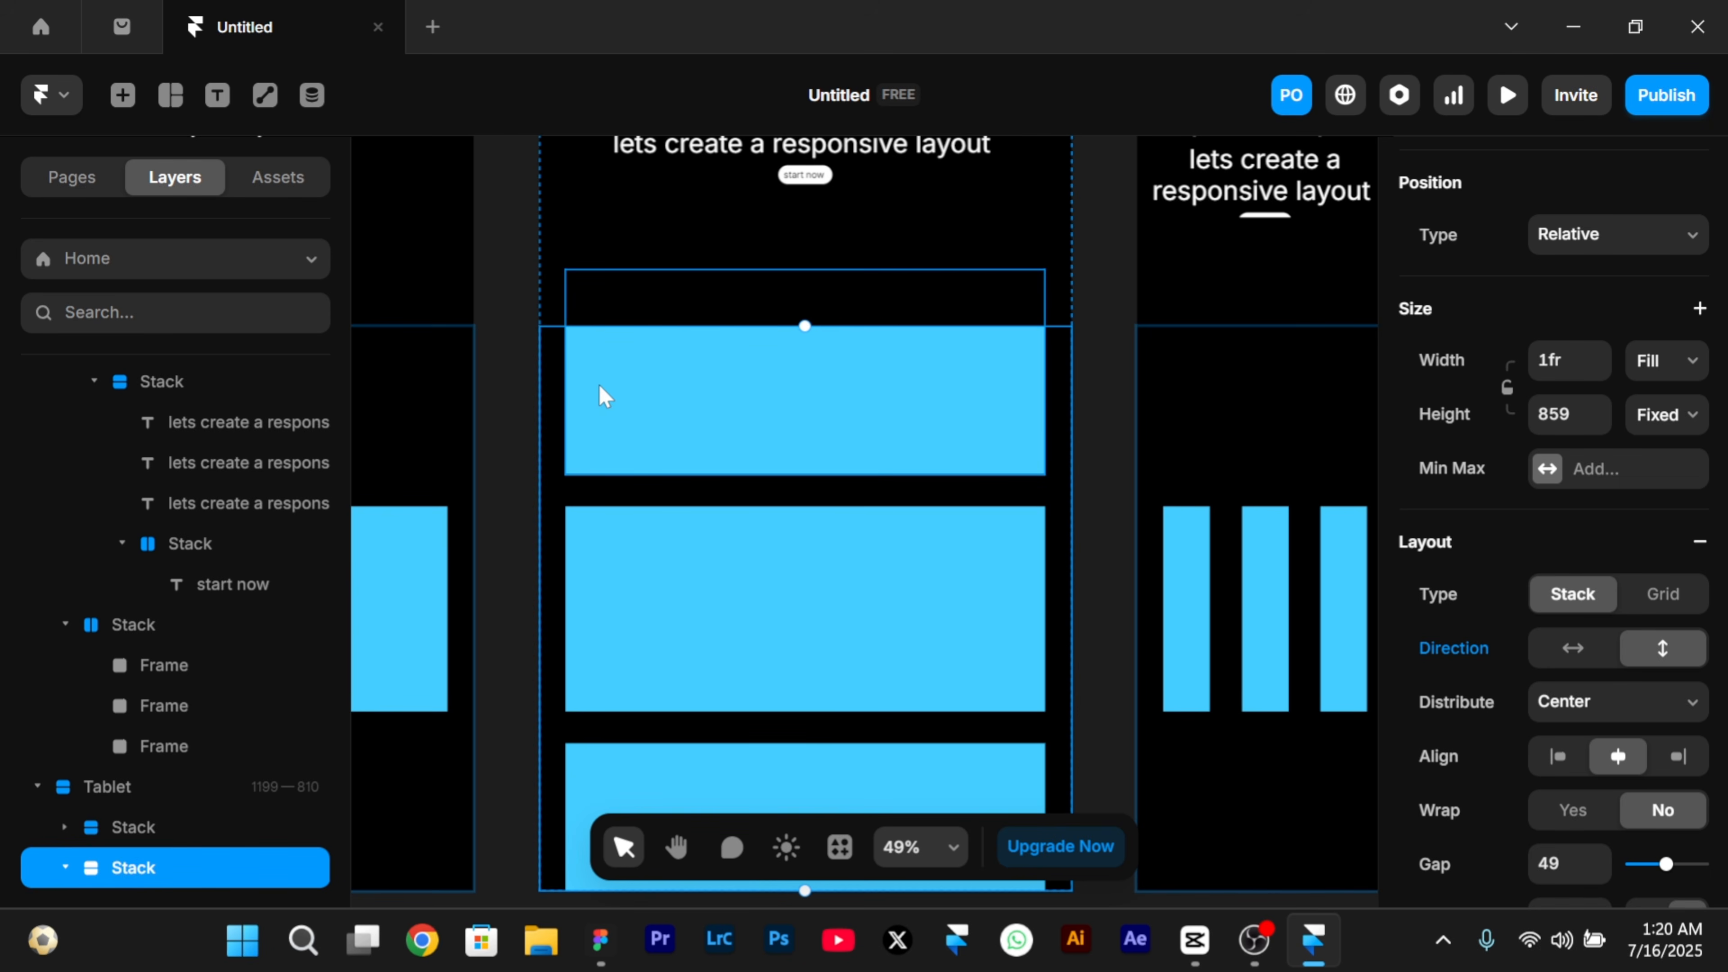
pyautogui.scroll(3, 605, 397)
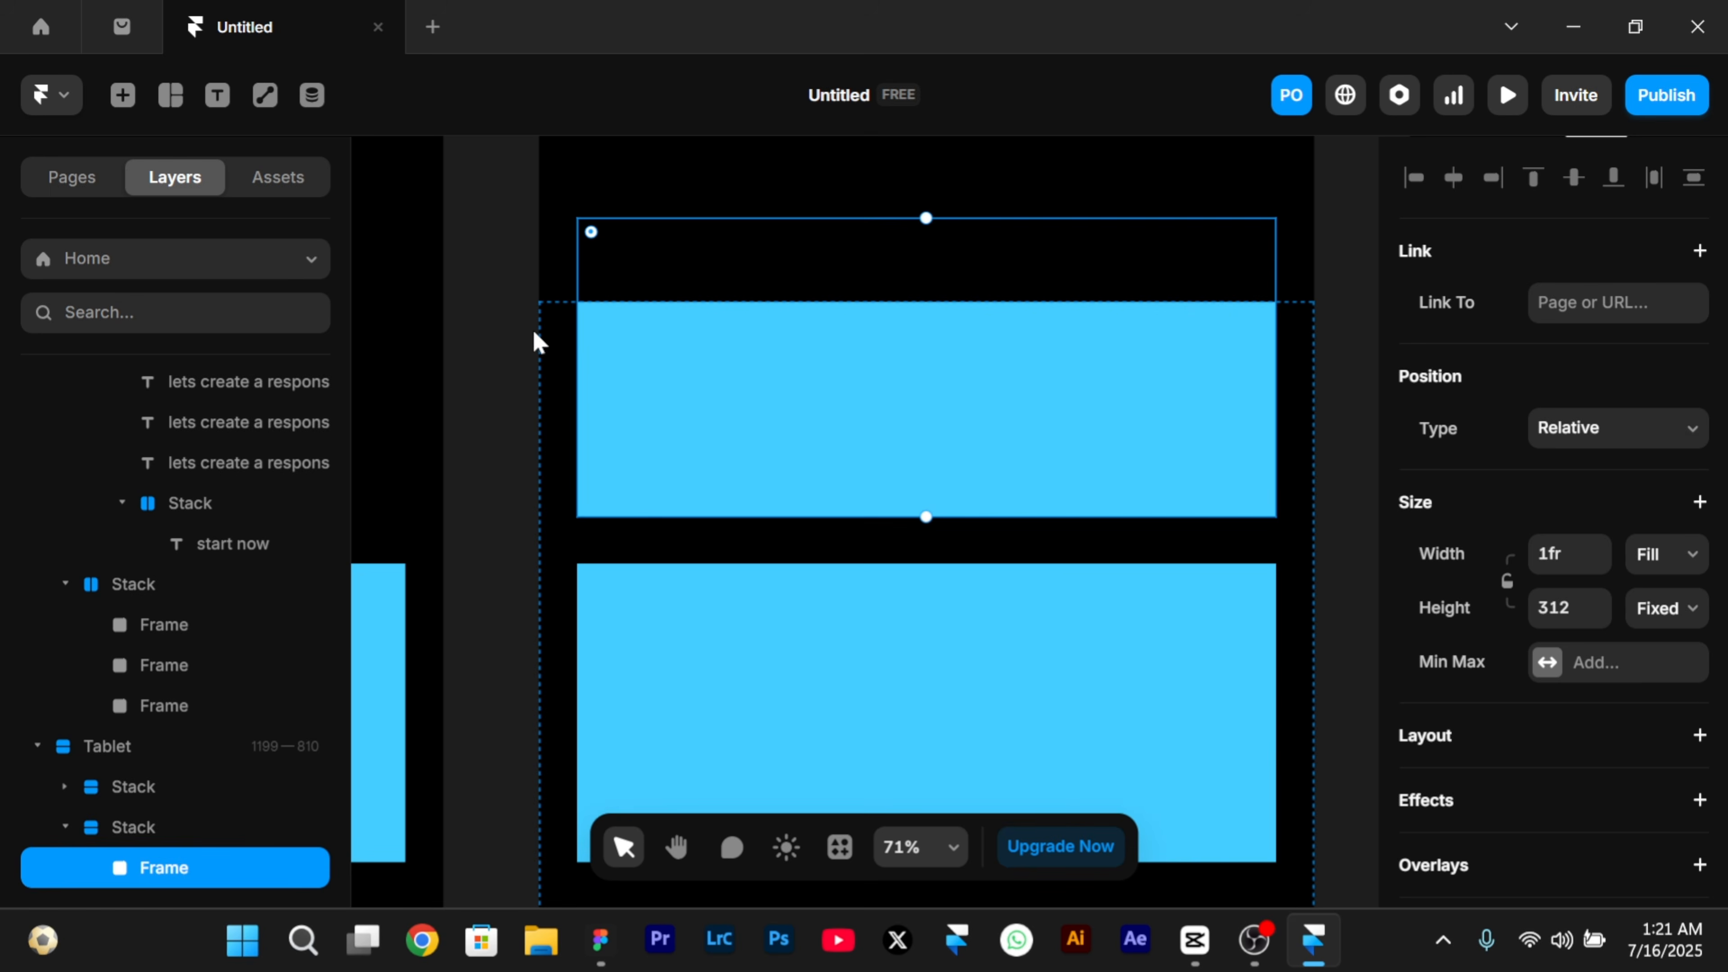
pyautogui.click(532, 328)
pyautogui.click(573, 357)
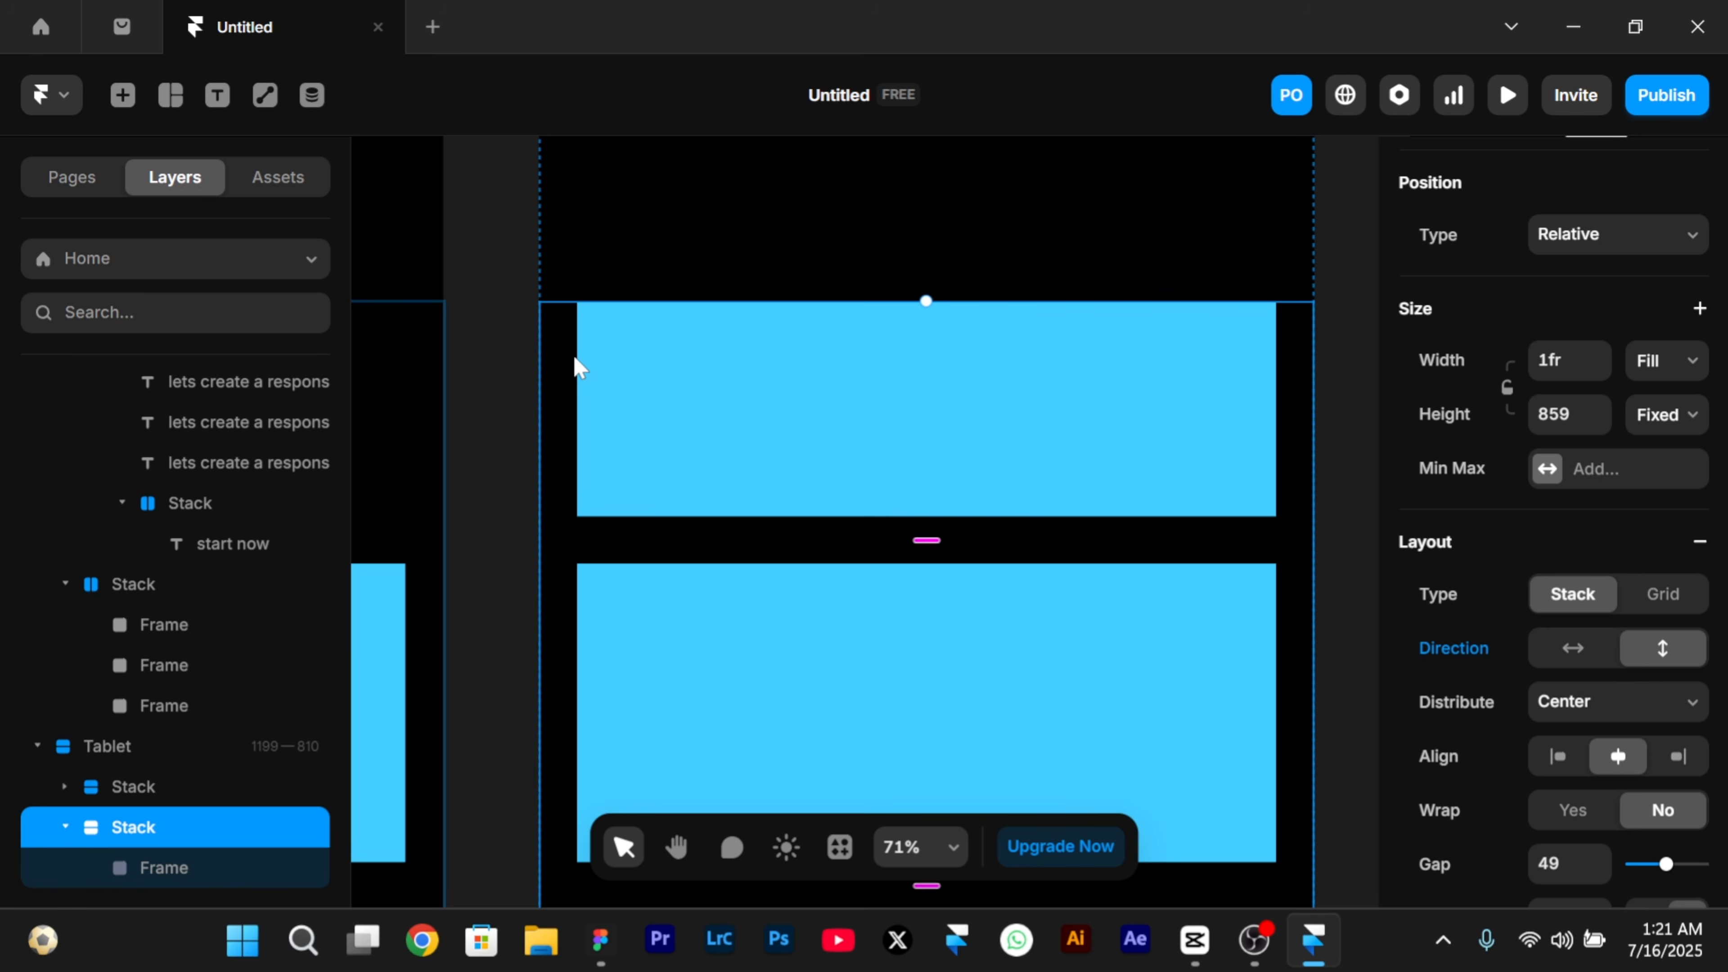
pyautogui.click(1669, 417)
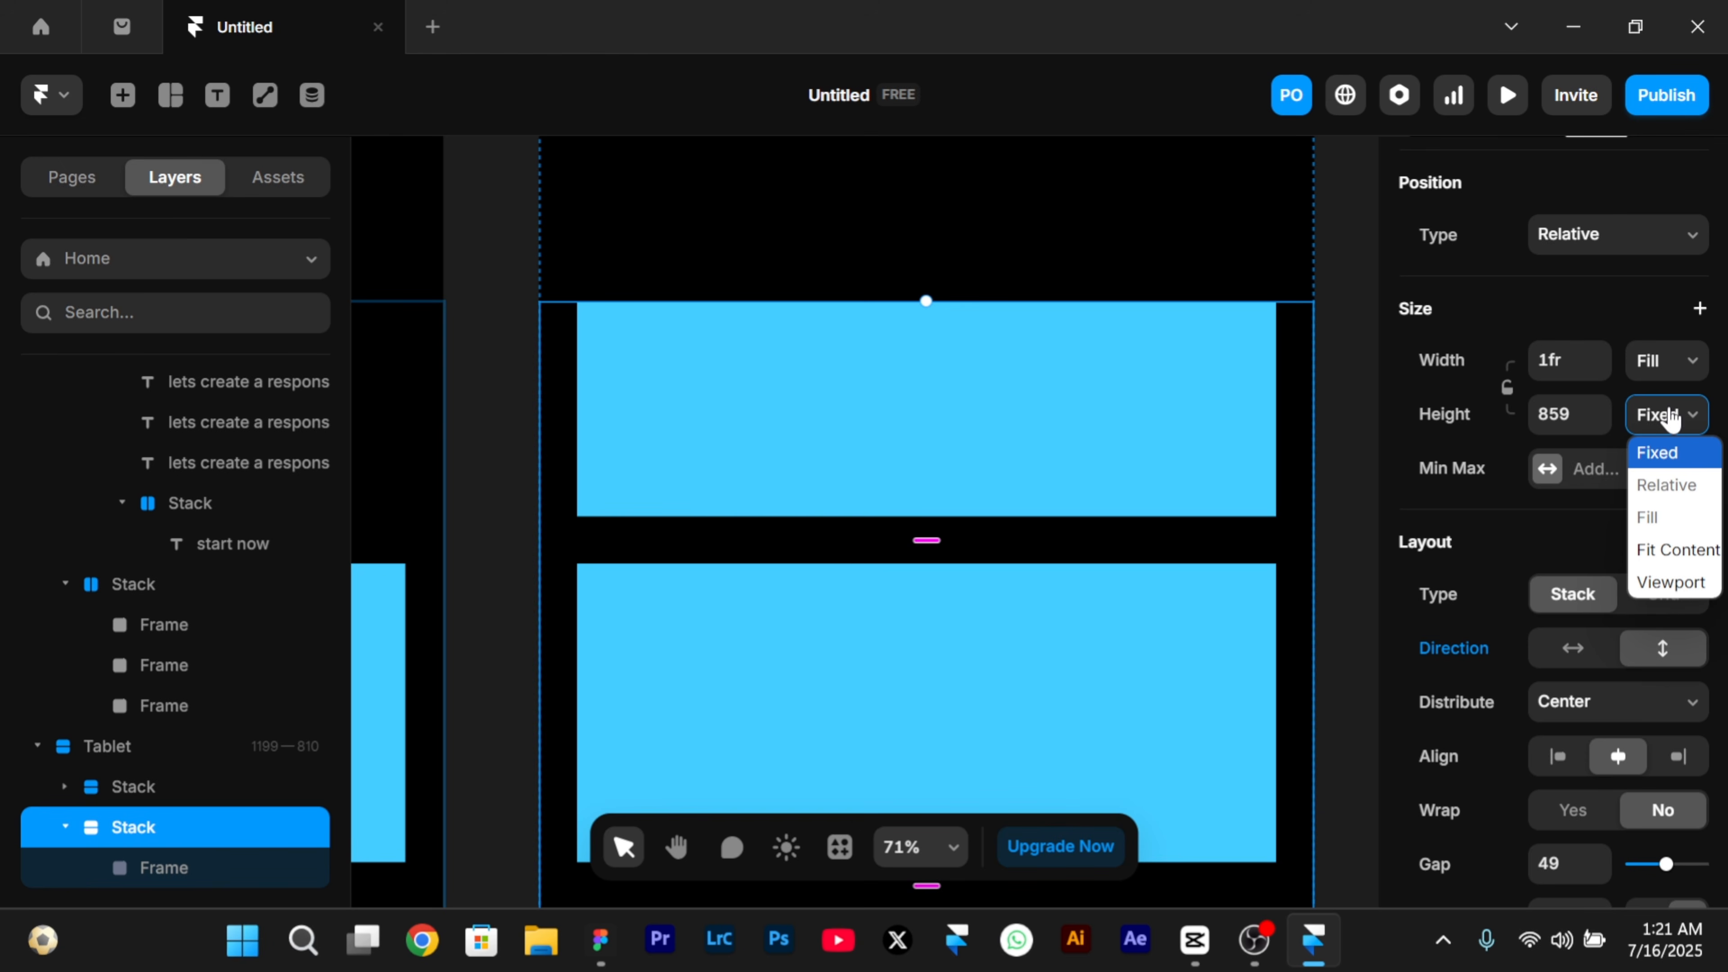
pyautogui.click(1672, 552)
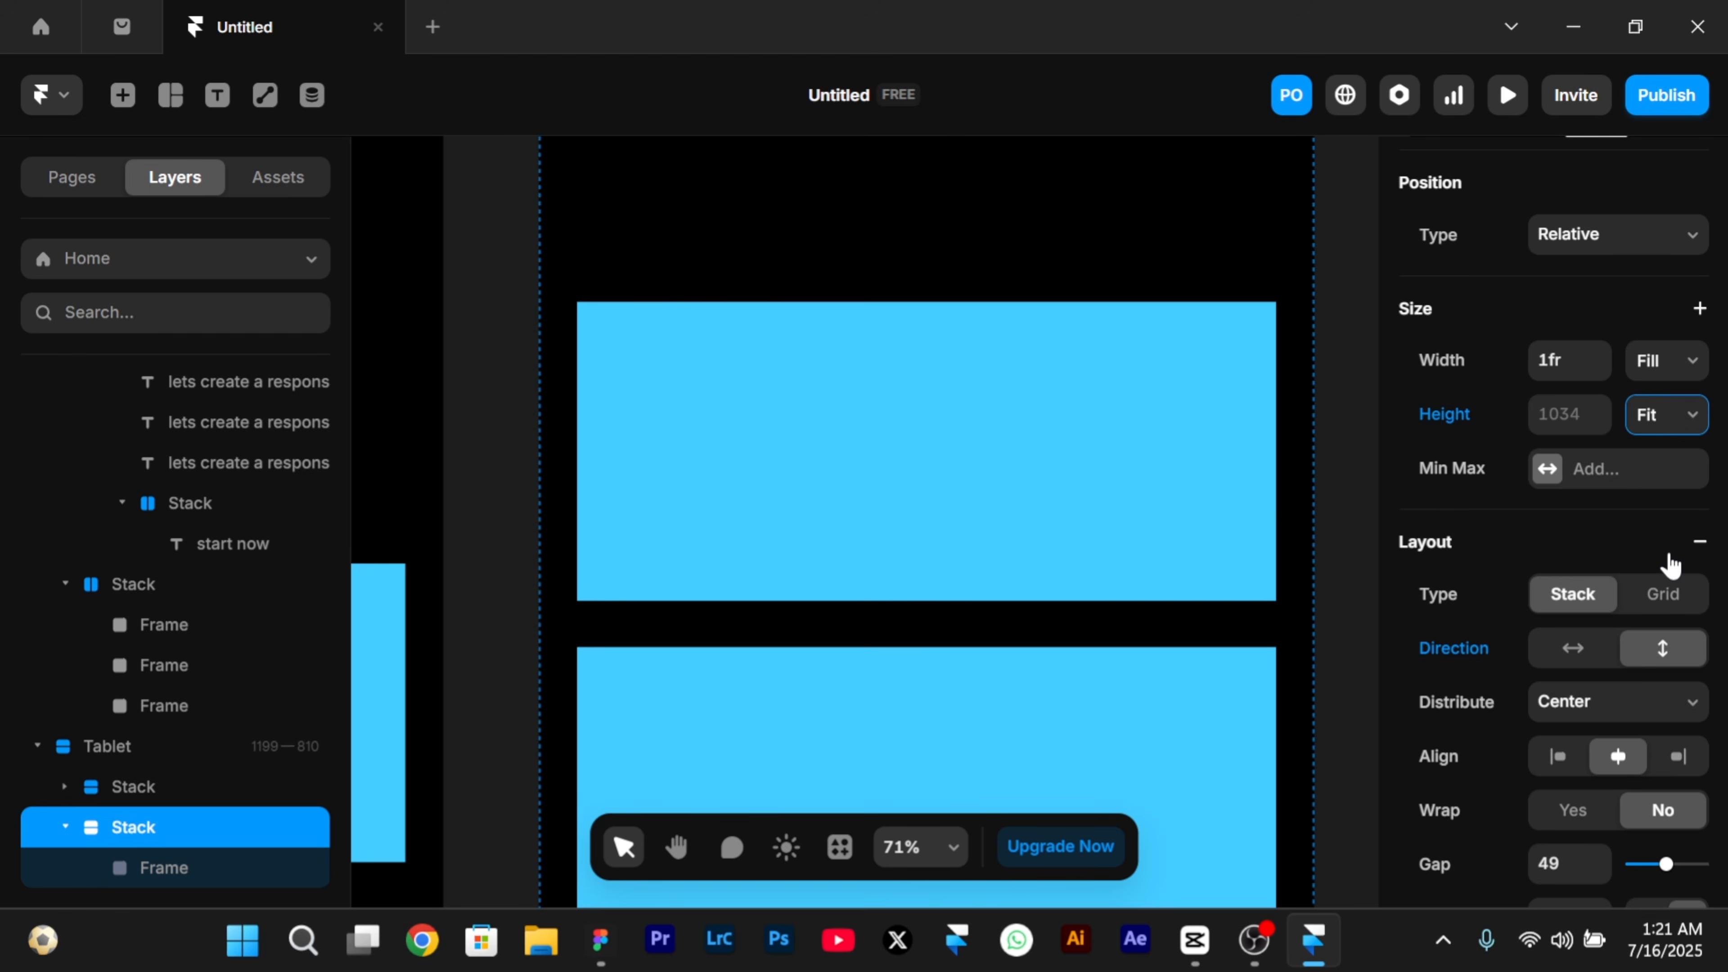
# - Switch the direction of the three-box stack on the Phone breakpoint to vertical
pyautogui.scroll(-3, 1146, 513)
pyautogui.scroll(-3, 1148, 514)
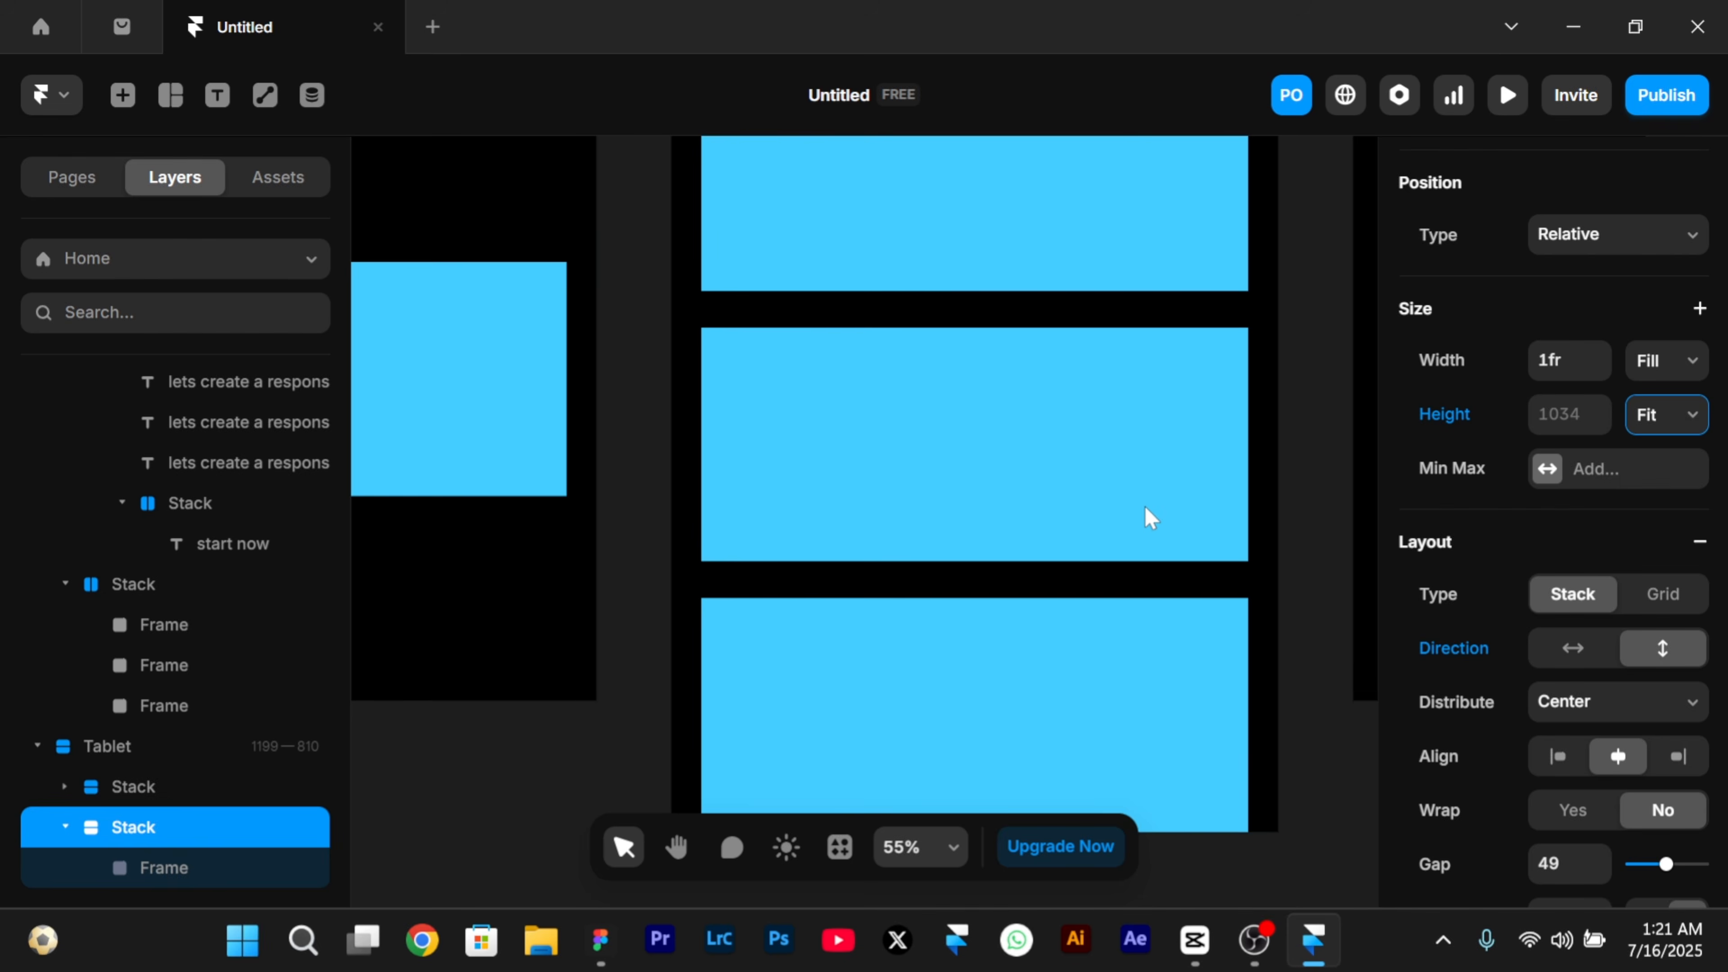
pyautogui.scroll(-5, 1148, 517)
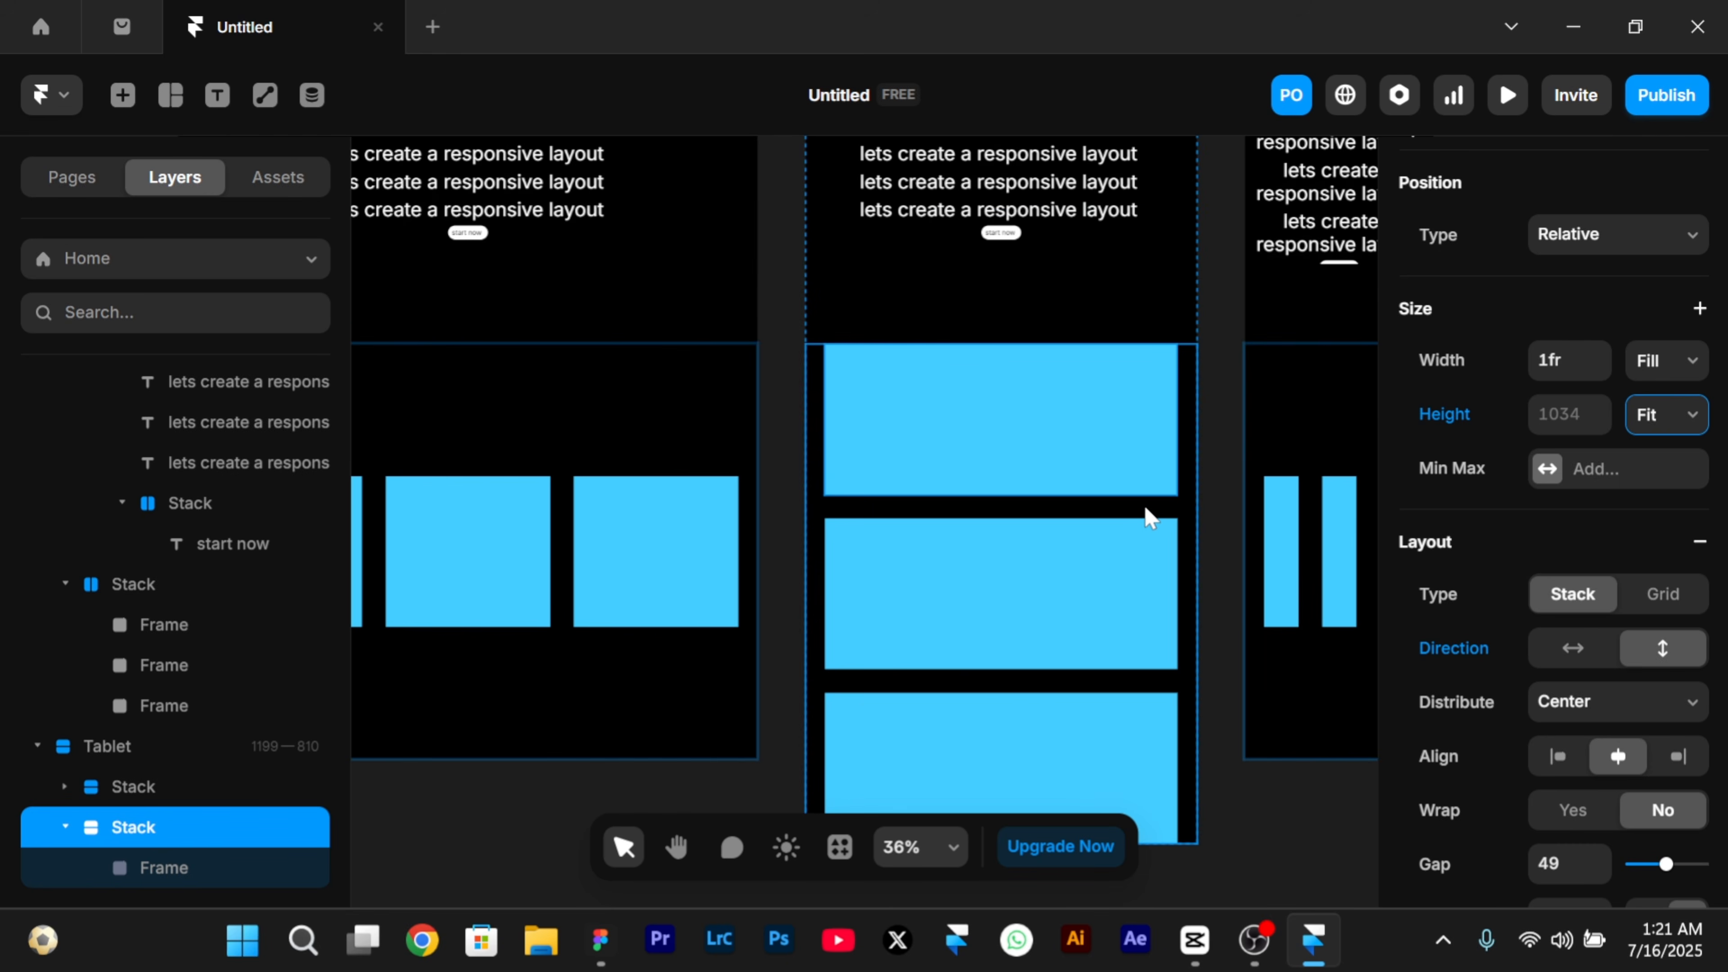
pyautogui.hscroll(5, 1147, 517)
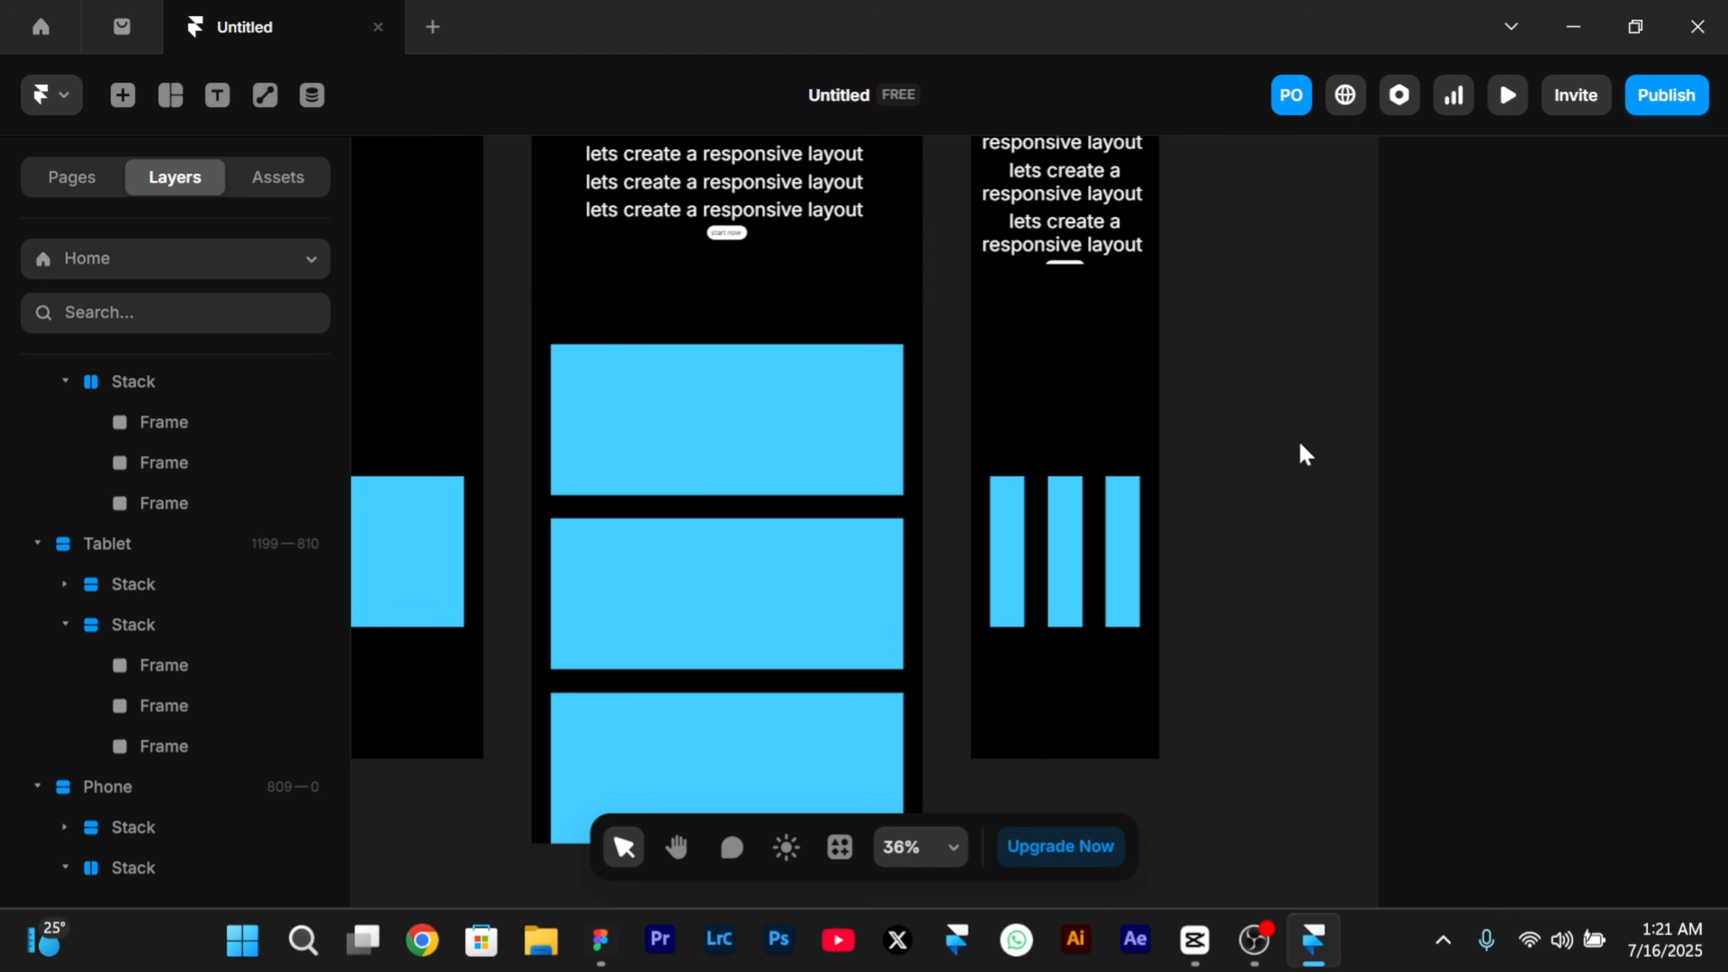
pyautogui.click(1053, 373)
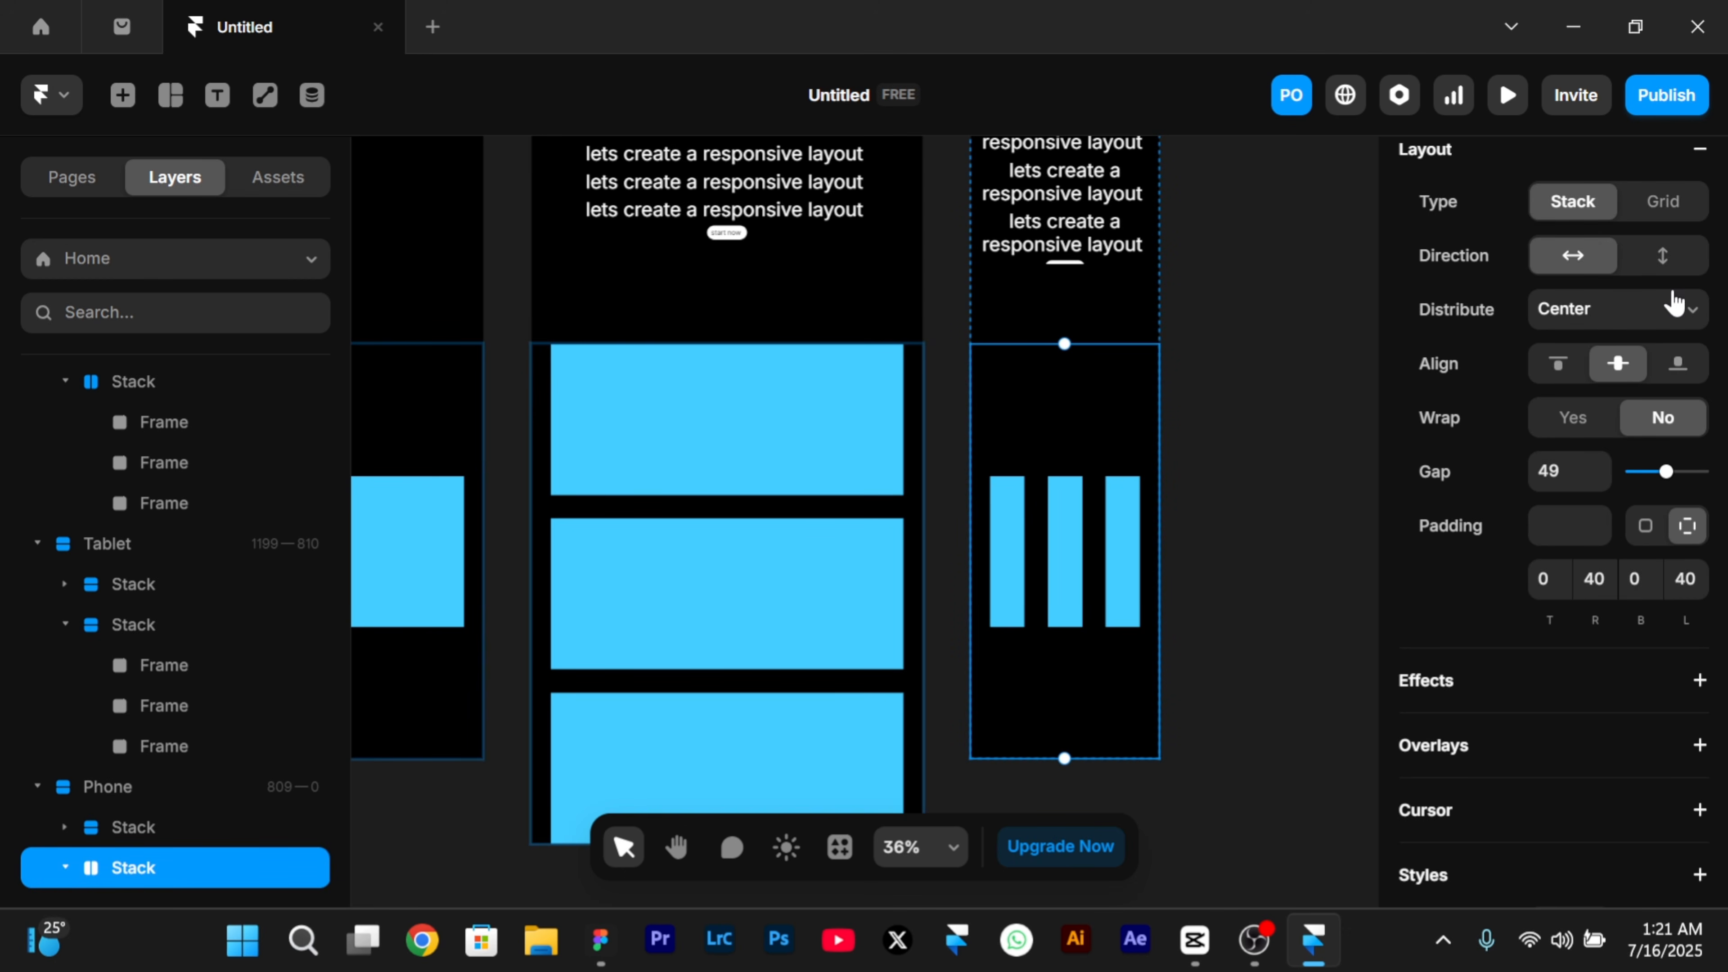
pyautogui.scroll(2, 1680, 340)
pyautogui.click(1673, 381)
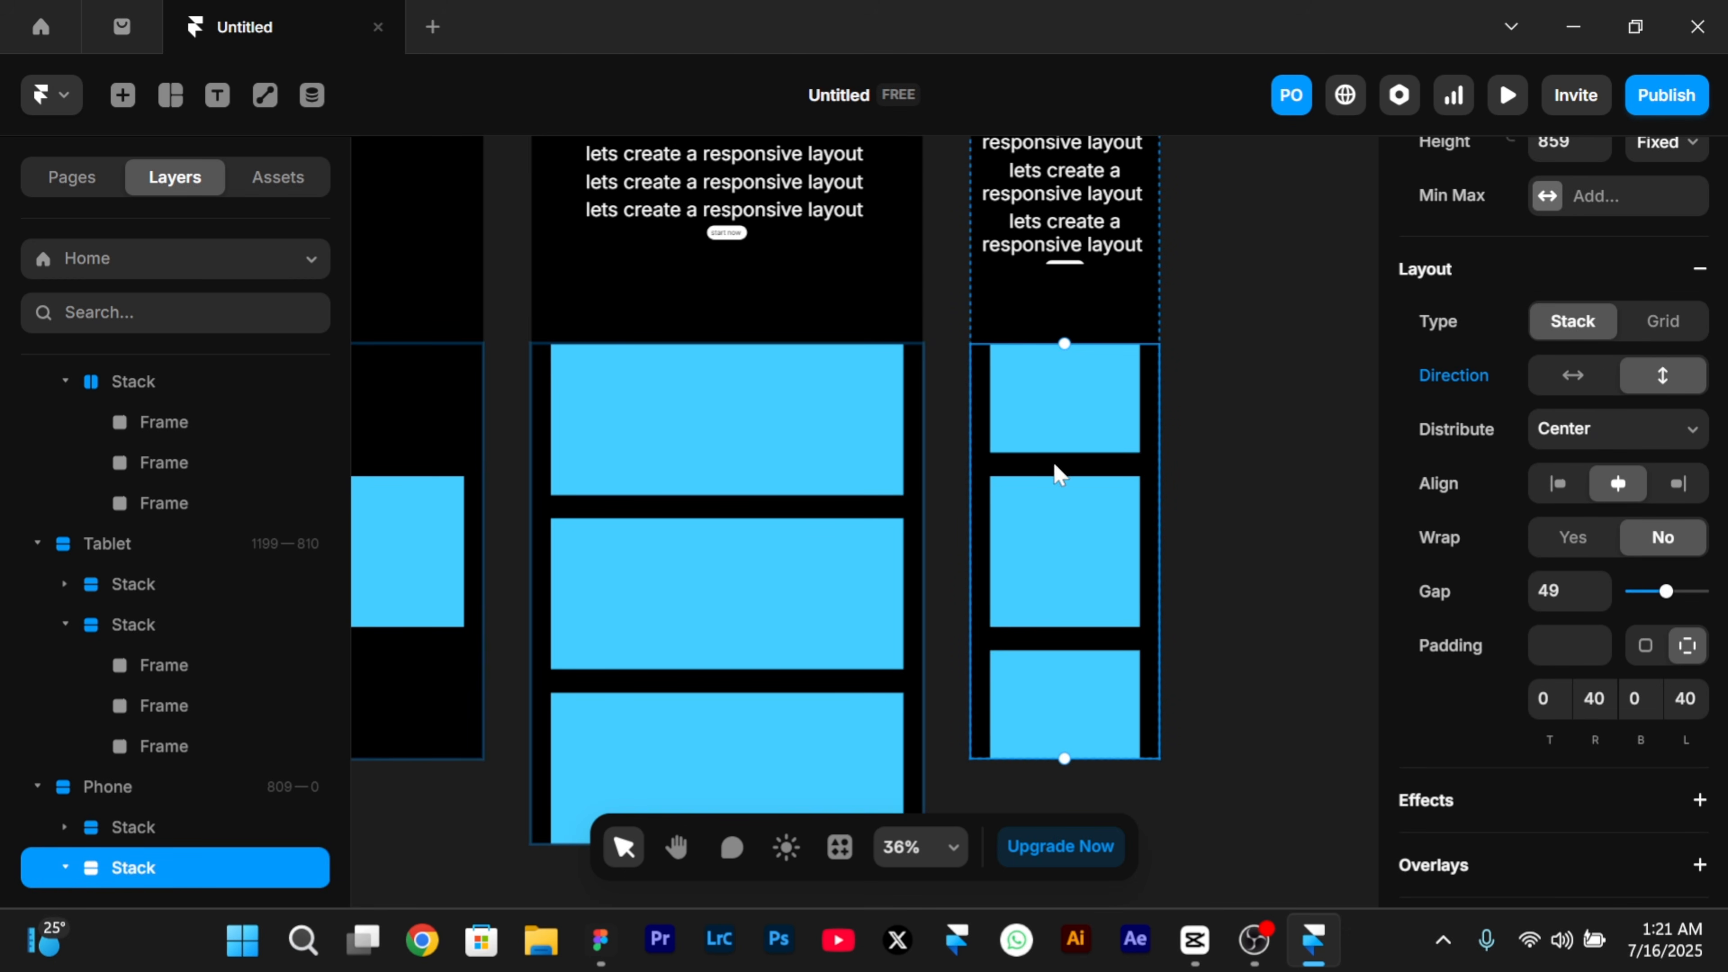
# - Set the height of the three-box stack on the Phone breakpoint to Fit Content
pyautogui.scroll(5, 1688, 347)
pyautogui.scroll(2, 1689, 347)
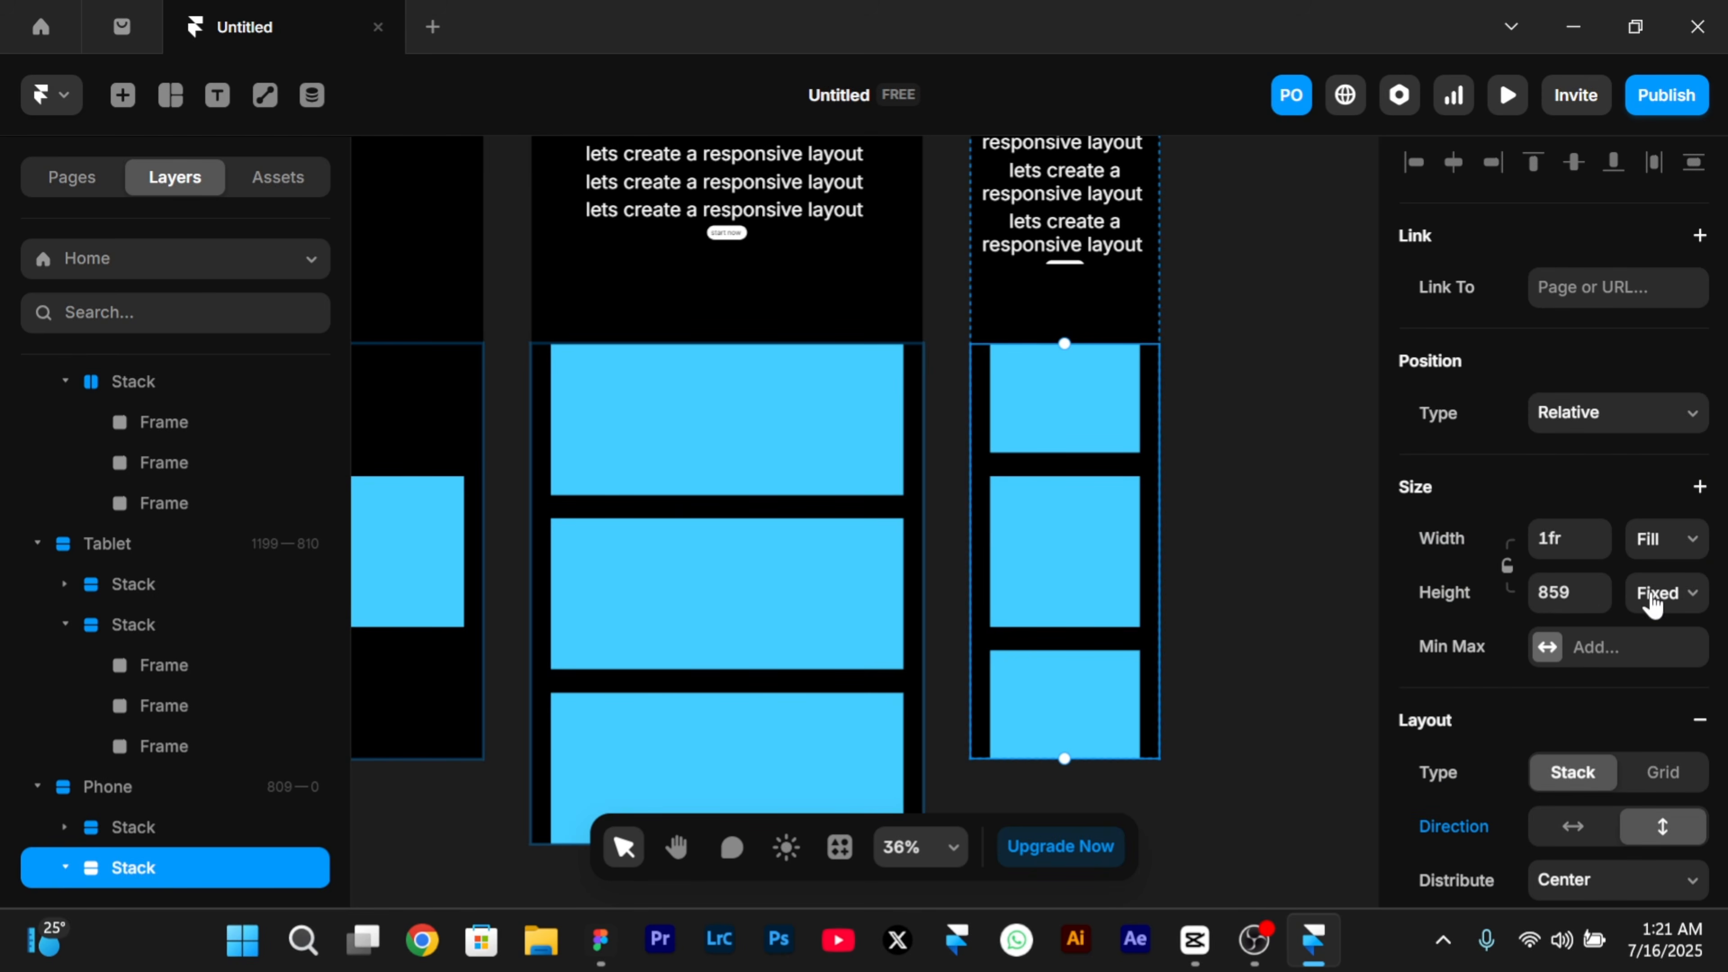
pyautogui.click(1660, 592)
pyautogui.click(1675, 727)
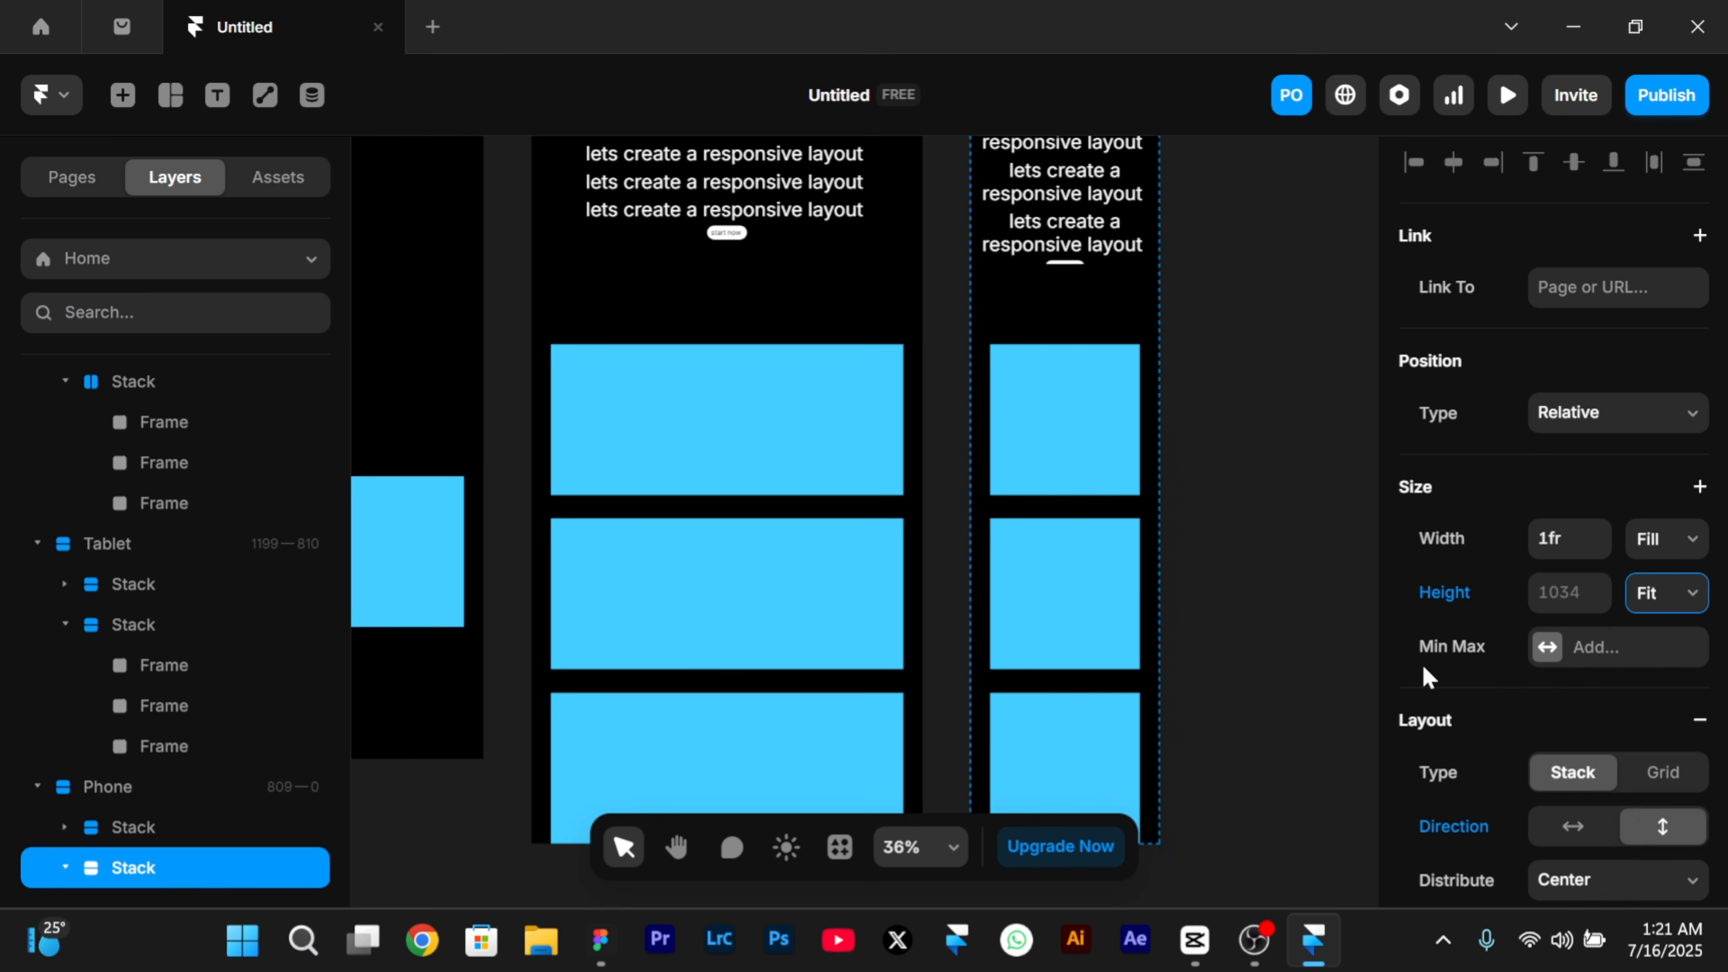
pyautogui.click(1201, 512)
# - Preview the page at the three-box section, narrowing the preview to about 776 px and widening it to about 1230 px
pyautogui.scroll(2, 1201, 512)
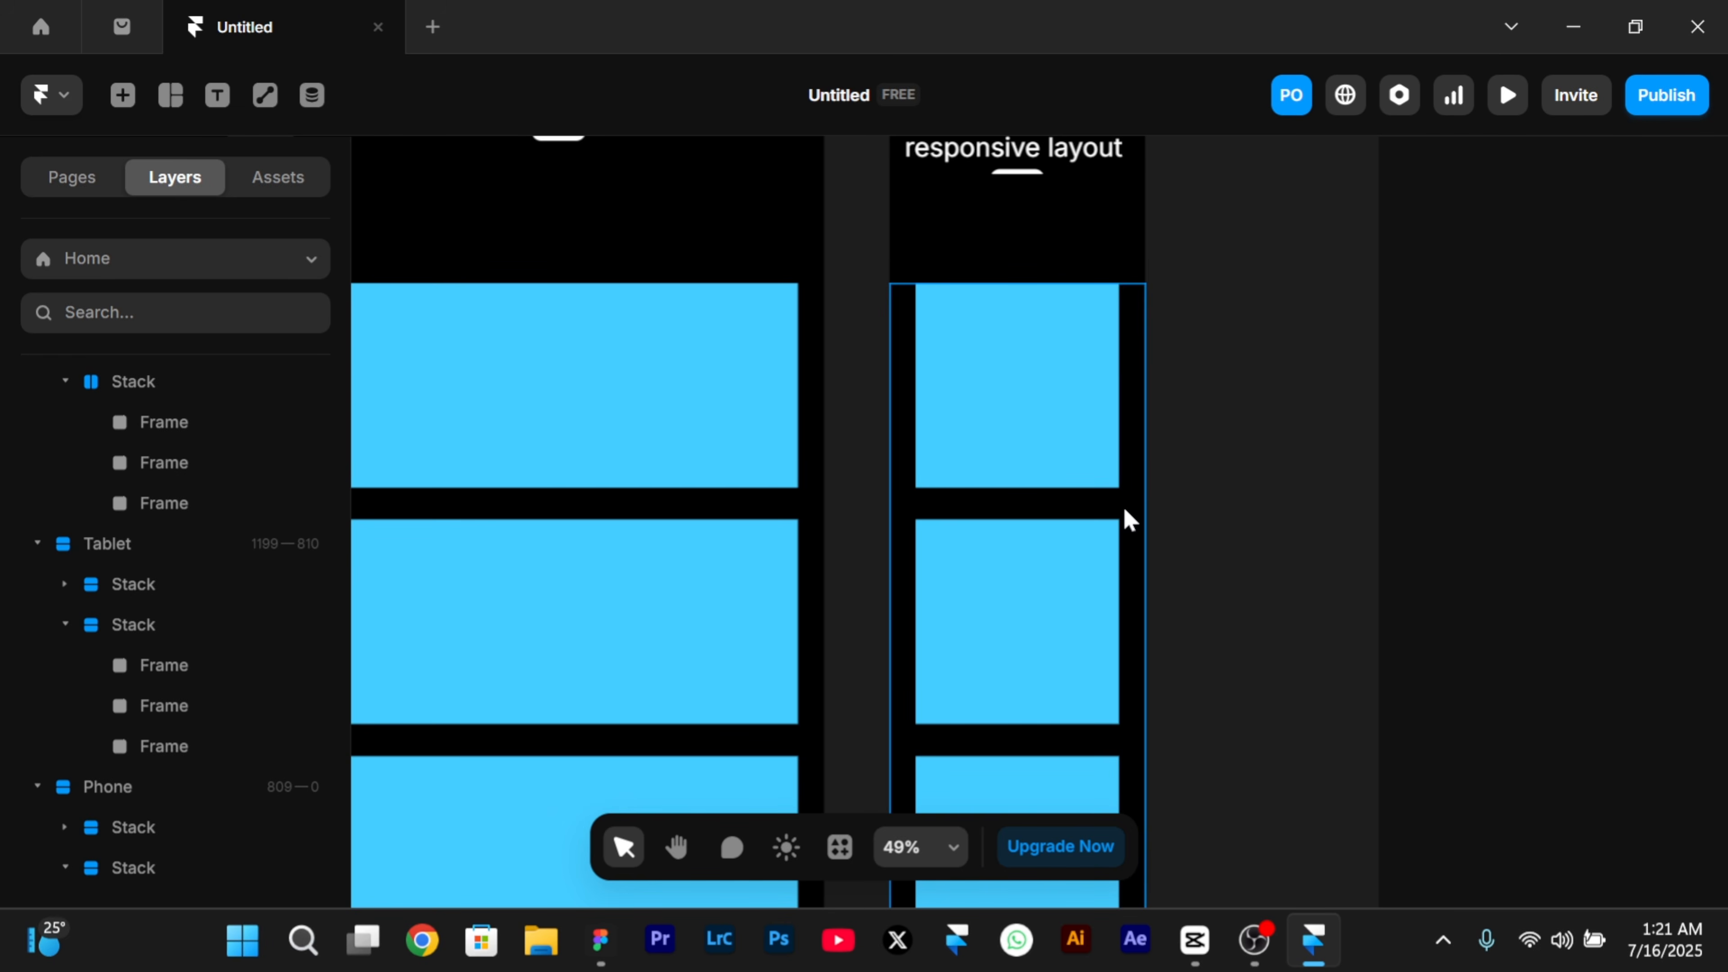
pyautogui.hscroll(-10, 1130, 520)
pyautogui.scroll(-2, 1129, 520)
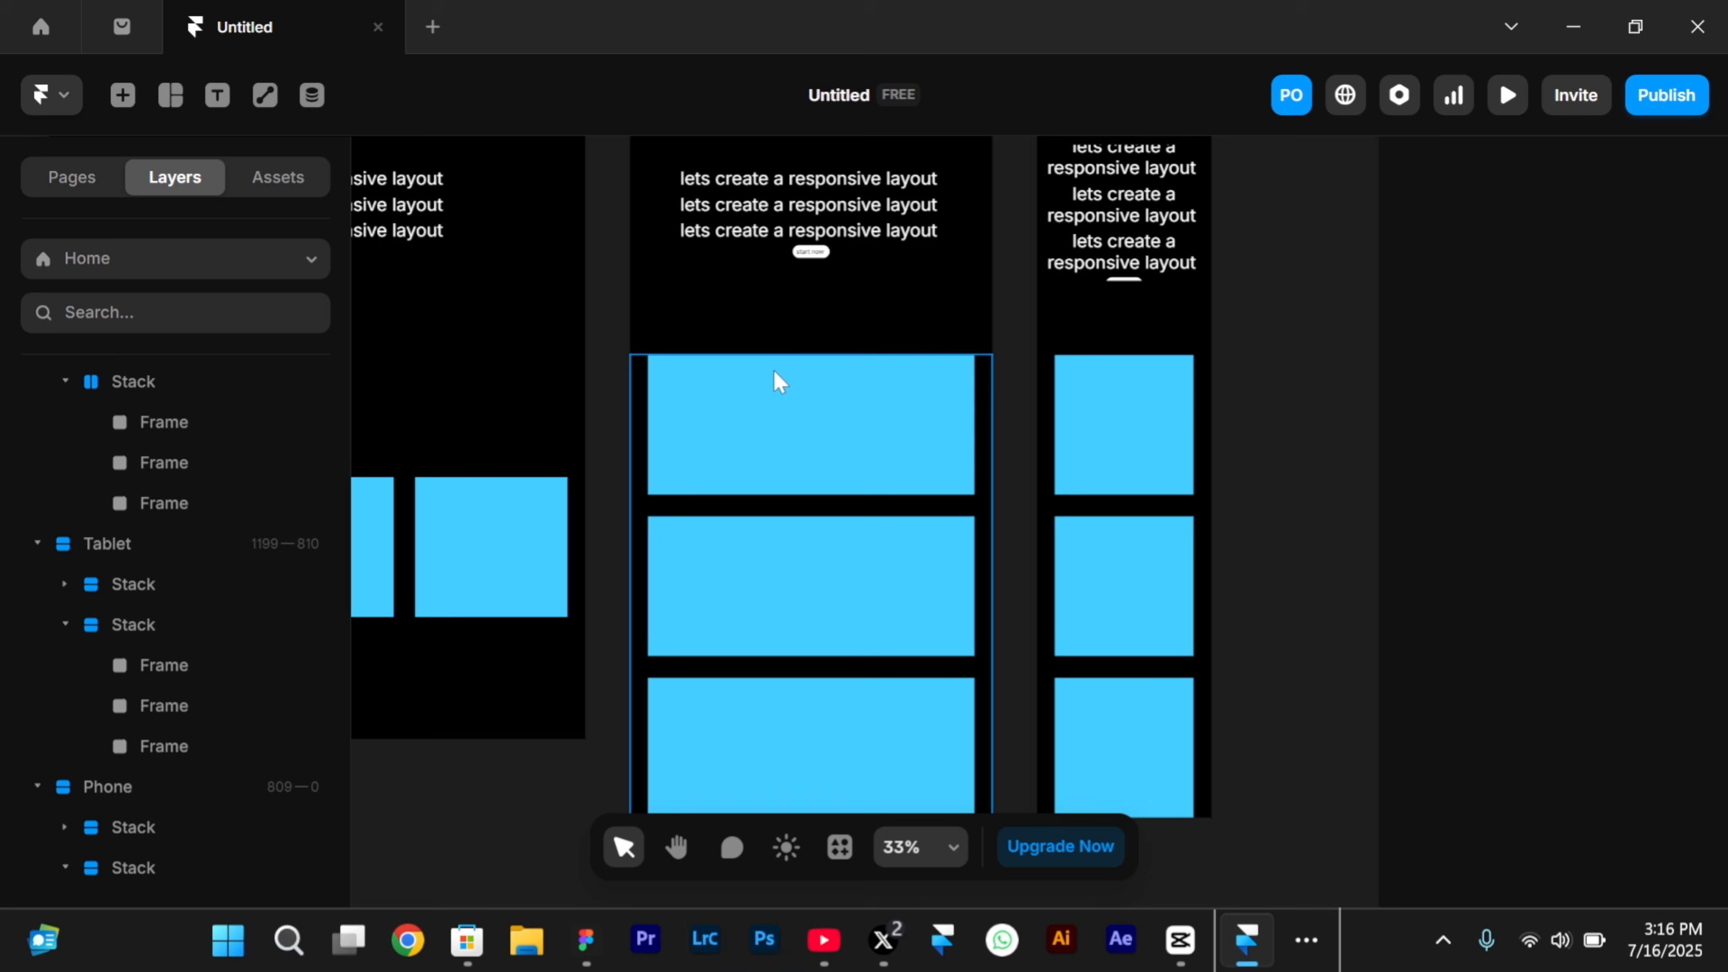
pyautogui.hotkey('ctrl', 'p')
pyautogui.scroll(-5, 772, 367)
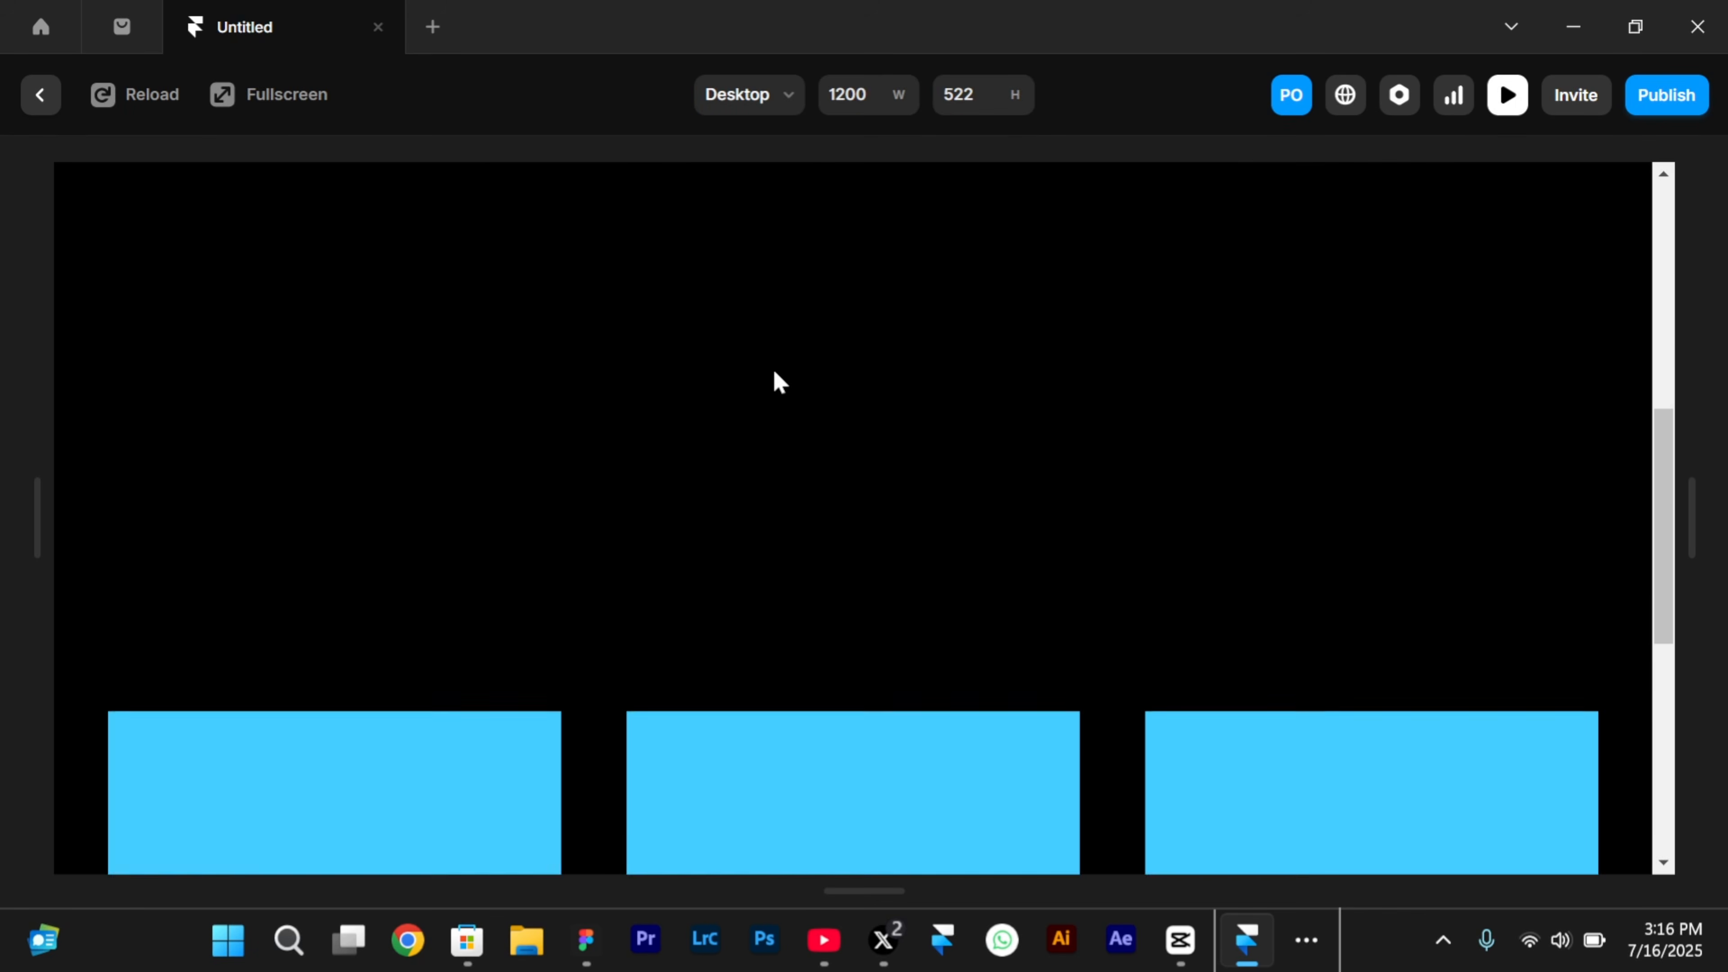
pyautogui.scroll(-8, 773, 371)
pyautogui.scroll(4, 774, 371)
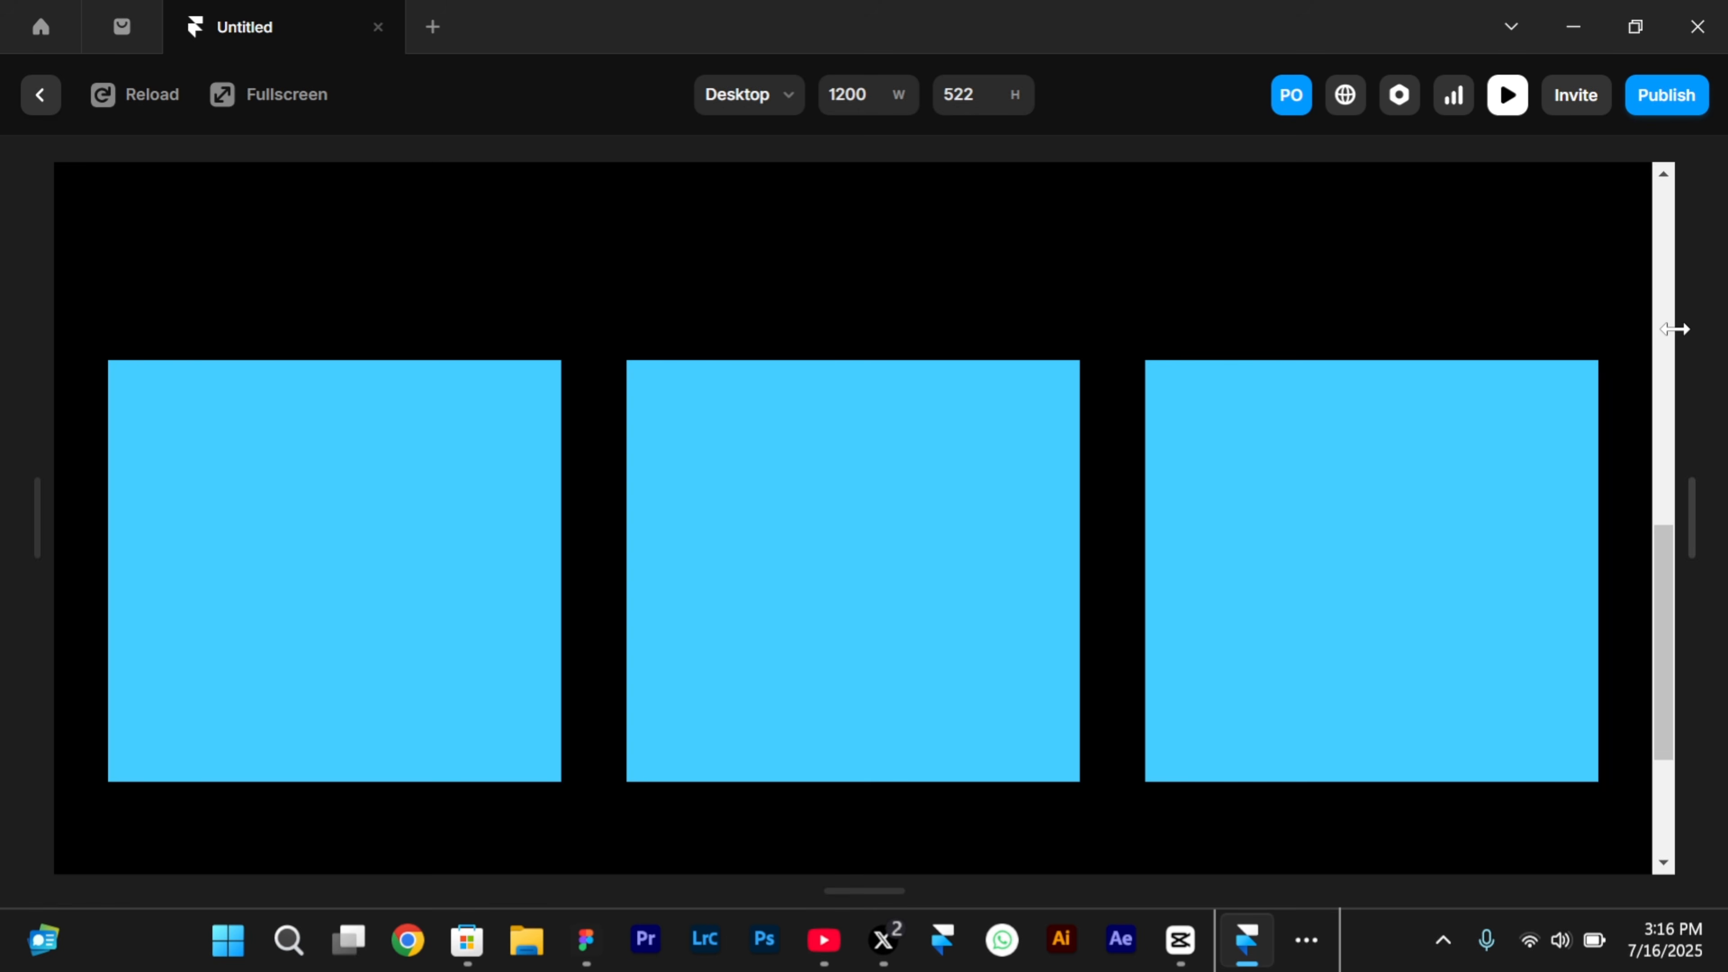
pyautogui.moveTo(1673, 329); pyautogui.dragTo(1405, 409)
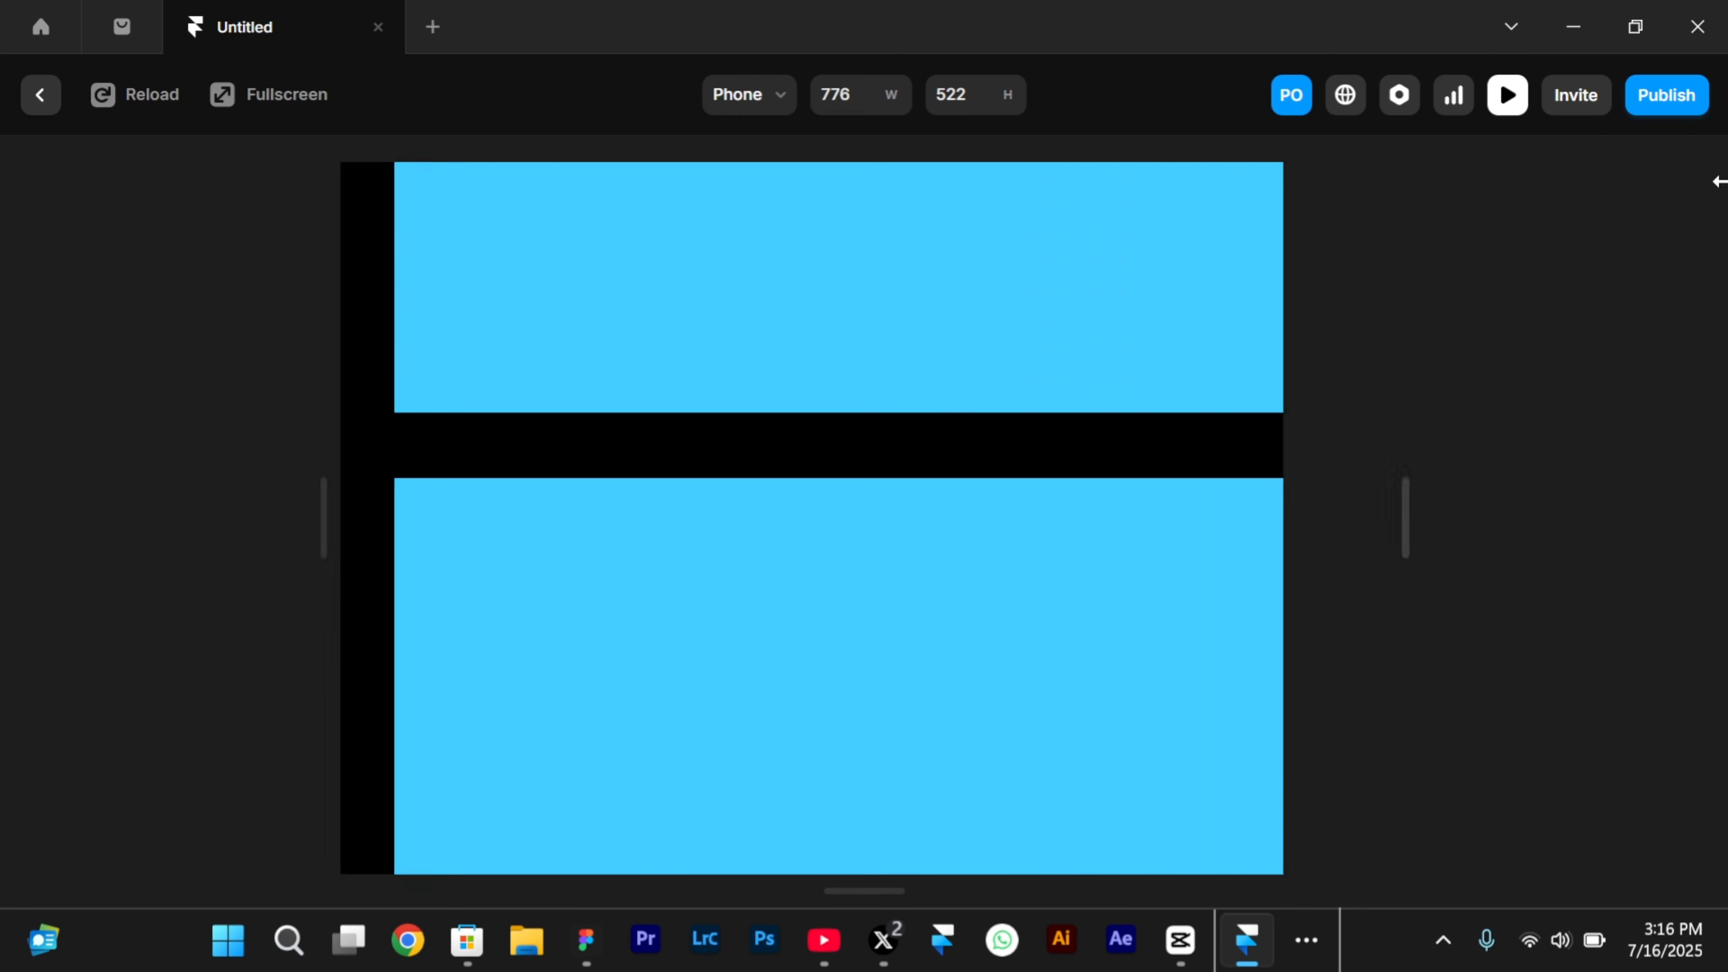
pyautogui.moveTo(1717, 181); pyautogui.dragTo(1717, 517)
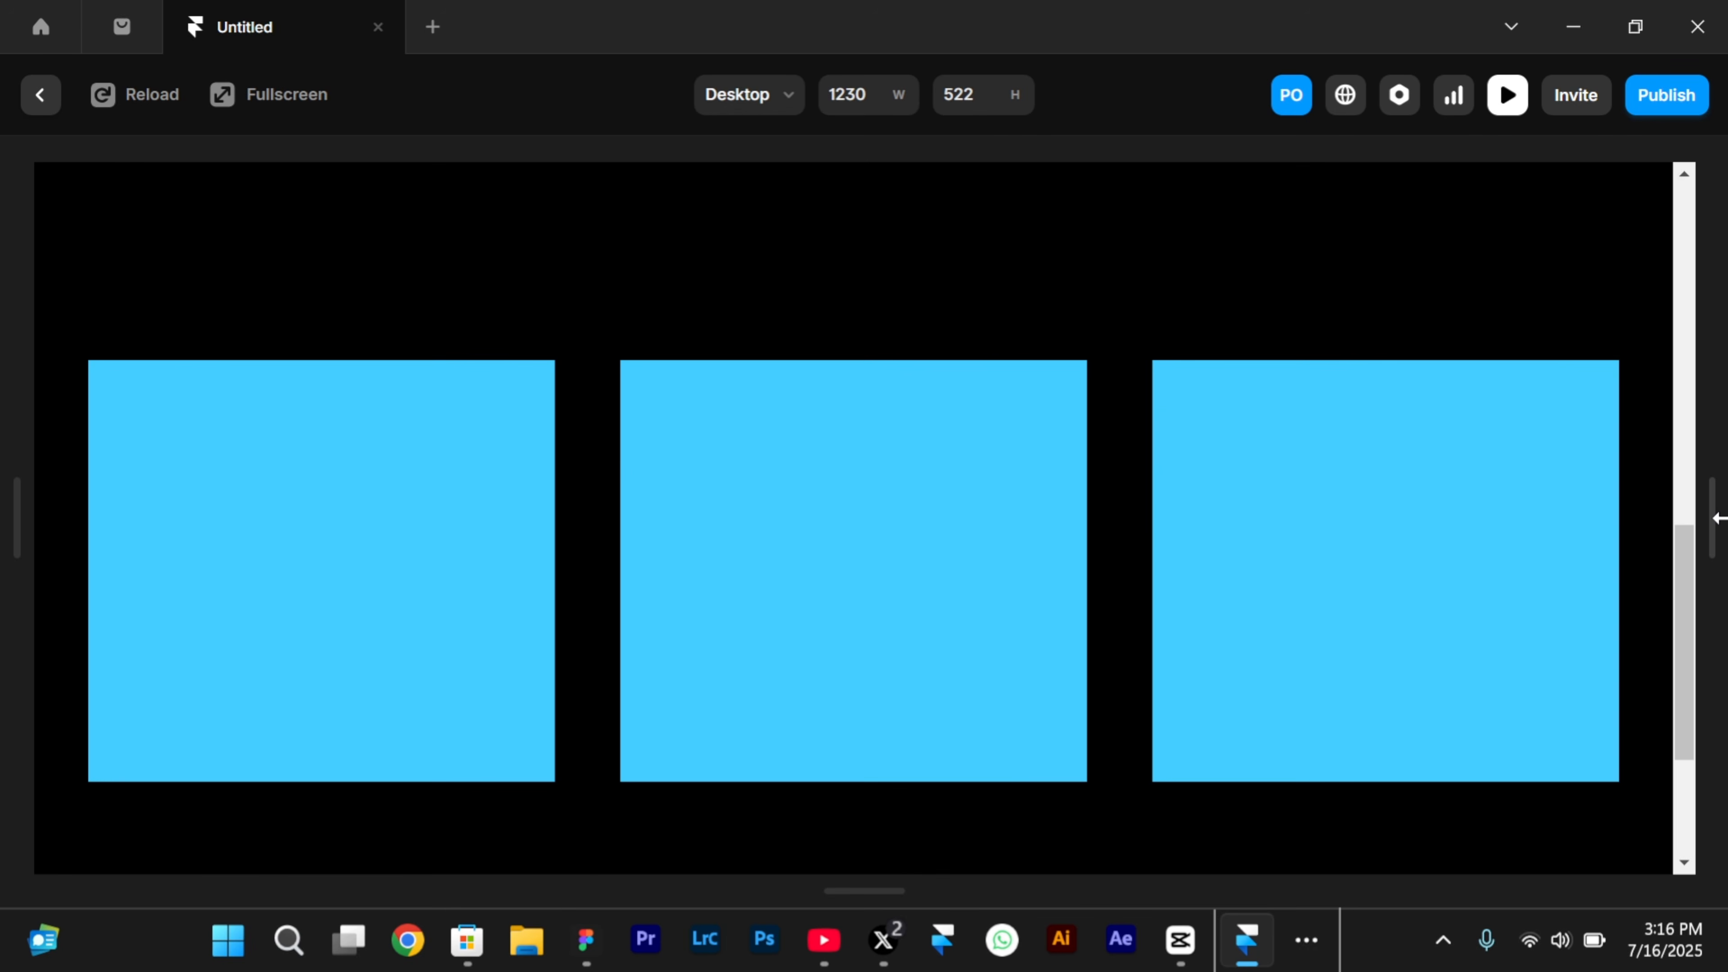